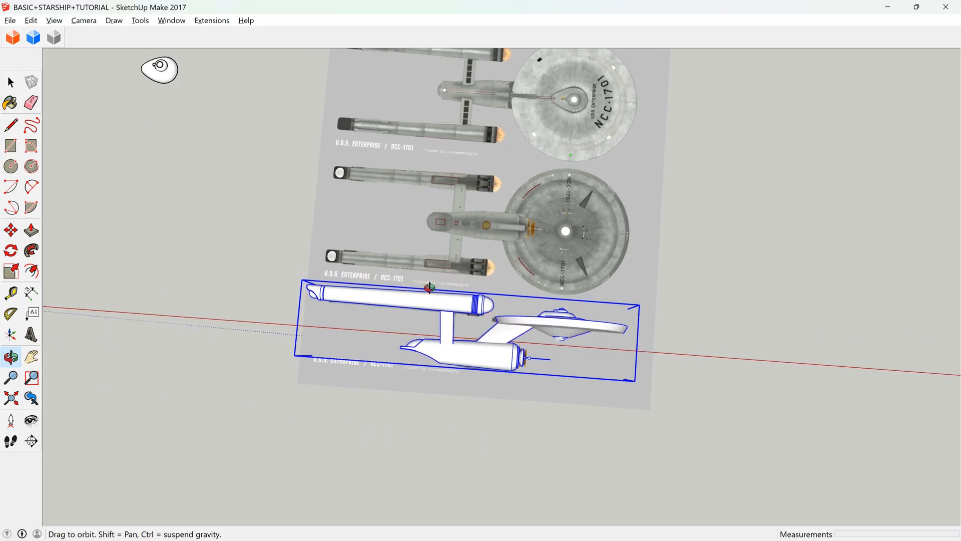
Examine the side-view starship model against the reference blueprint from several angles and distances.
{"action": "scroll", "coordinate": [525, 333], "scroll_direction": "up", "scroll_amount": 8}
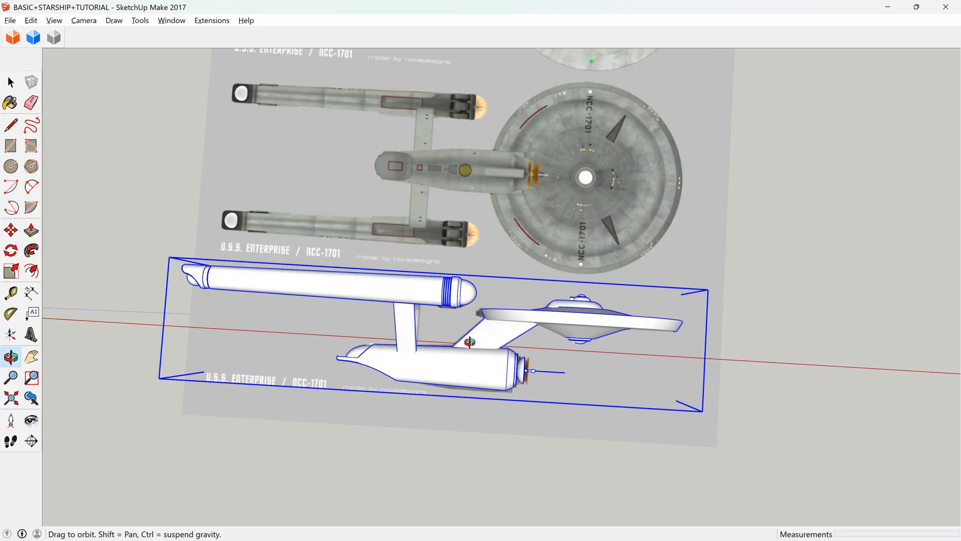
{"action": "scroll", "coordinate": [514, 352], "scroll_direction": "down", "scroll_amount": 3}
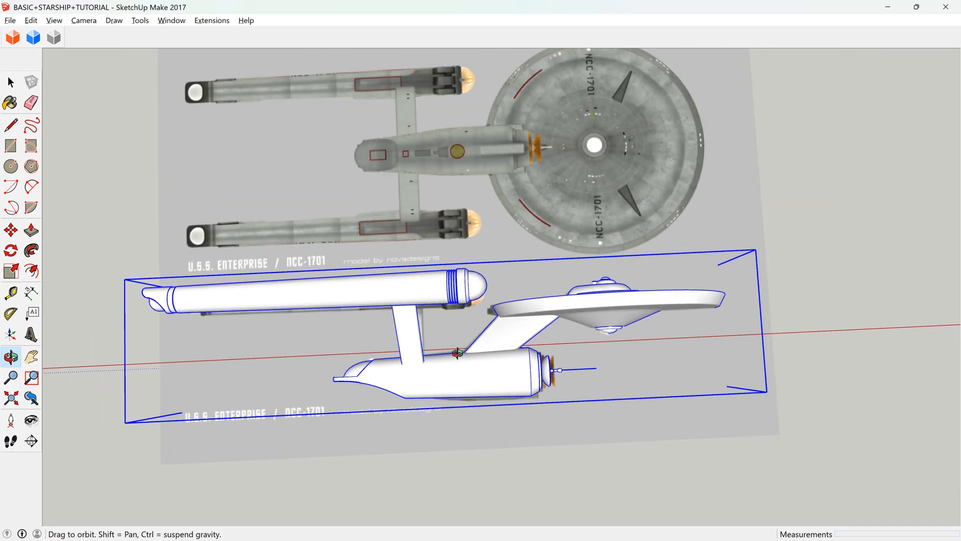
{"action": "left_click_drag", "start_coordinate": [488, 335], "coordinate": [451, 411]}
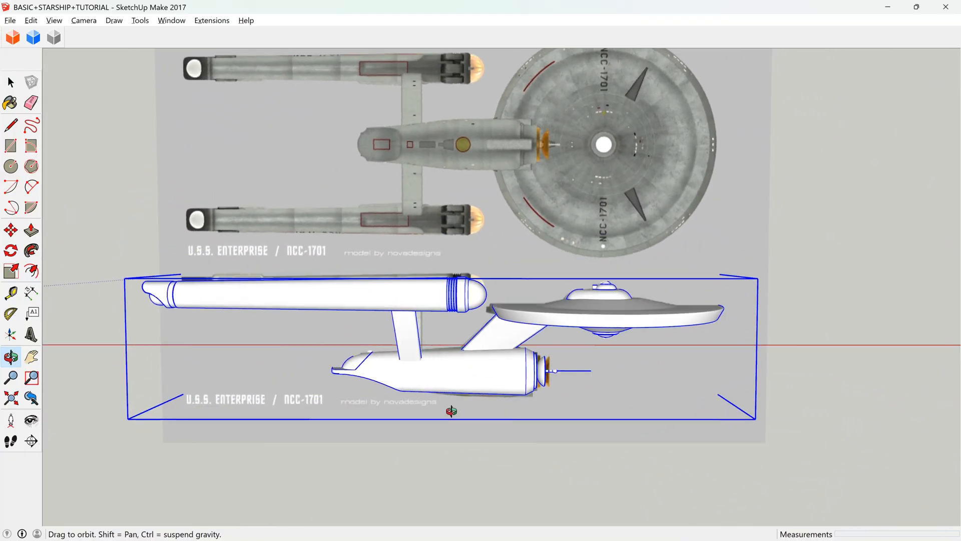
{"action": "scroll", "coordinate": [451, 411], "scroll_direction": "down", "scroll_amount": 2}
{"action": "scroll", "coordinate": [482, 335], "scroll_direction": "up", "scroll_amount": 4}
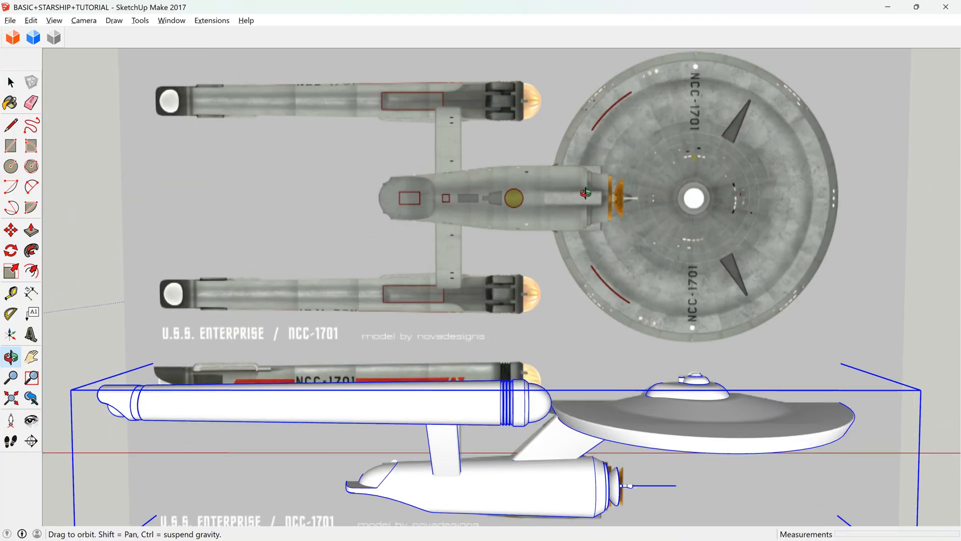
{"action": "scroll", "coordinate": [491, 343], "scroll_direction": "up", "scroll_amount": 5}
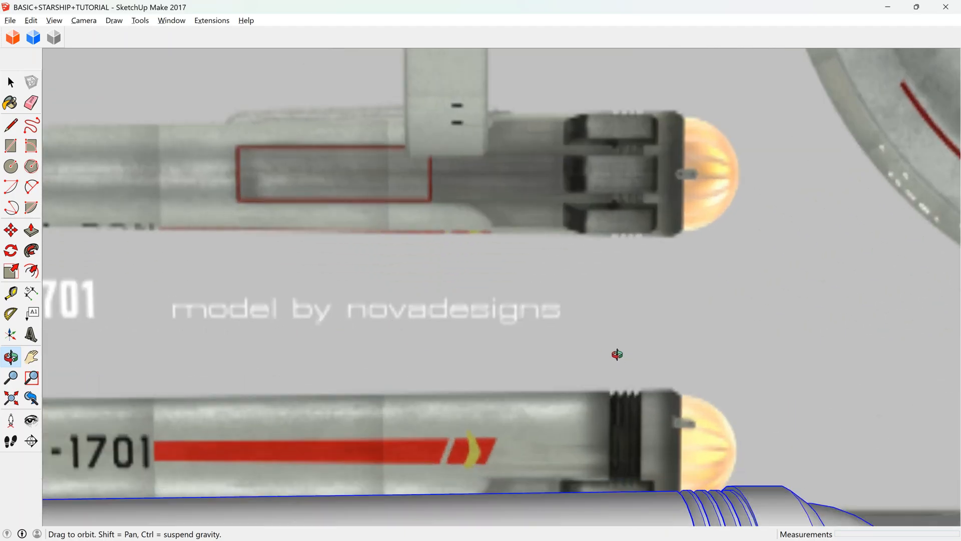
{"action": "scroll", "coordinate": [301, 318], "scroll_direction": "down", "scroll_amount": 8}
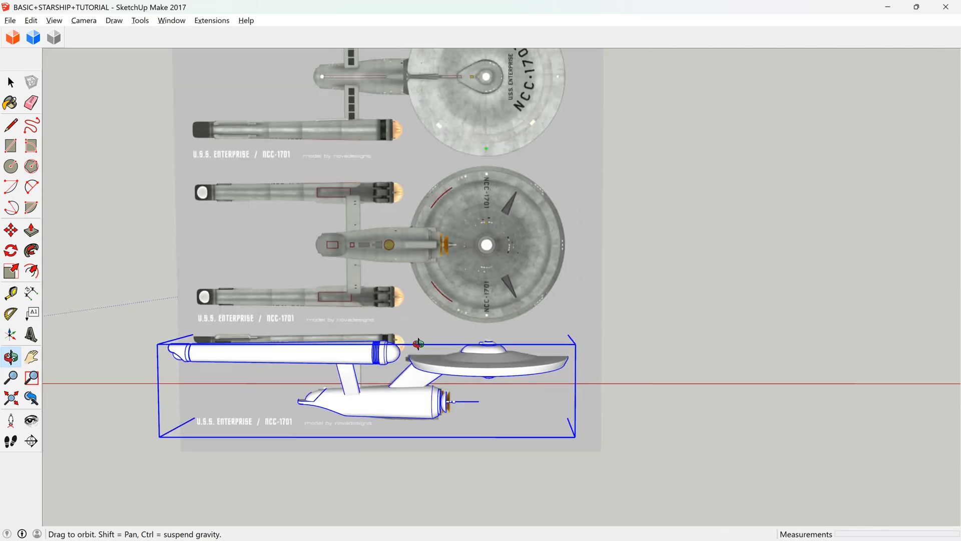
{"action": "scroll", "coordinate": [418, 344], "scroll_direction": "down", "scroll_amount": 3}
{"action": "scroll", "coordinate": [404, 239], "scroll_direction": "up", "scroll_amount": 3}
{"action": "left_click_drag", "start_coordinate": [404, 239], "coordinate": [389, 219]}
{"action": "scroll", "coordinate": [389, 219], "scroll_direction": "down", "scroll_amount": 2}
{"action": "scroll", "coordinate": [386, 405], "scroll_direction": "up", "scroll_amount": 4}
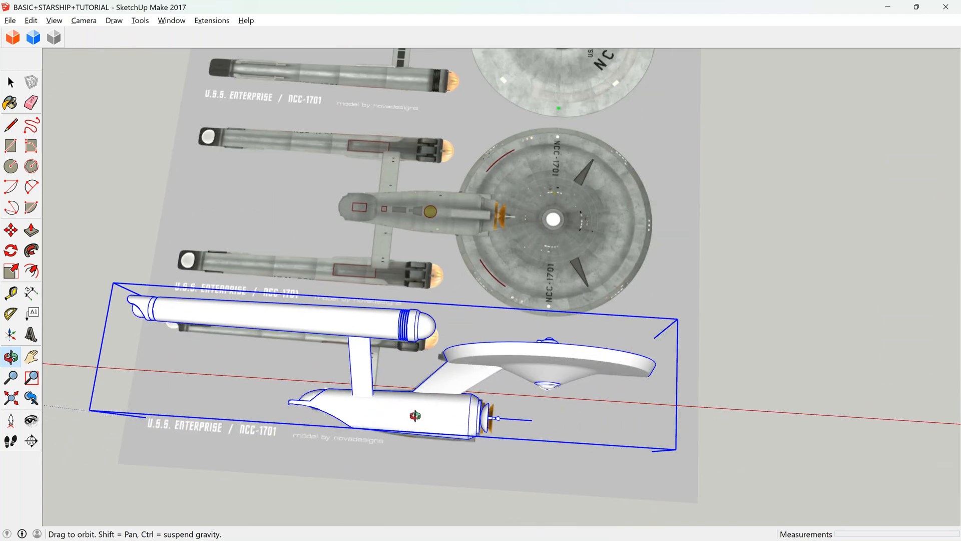
{"action": "scroll", "coordinate": [426, 409], "scroll_direction": "up", "scroll_amount": 4}
{"action": "scroll", "coordinate": [450, 405], "scroll_direction": "down", "scroll_amount": 2}
{"action": "left_click_drag", "start_coordinate": [419, 335], "coordinate": [358, 285]}
{"action": "scroll", "coordinate": [629, 389], "scroll_direction": "down", "scroll_amount": 6}
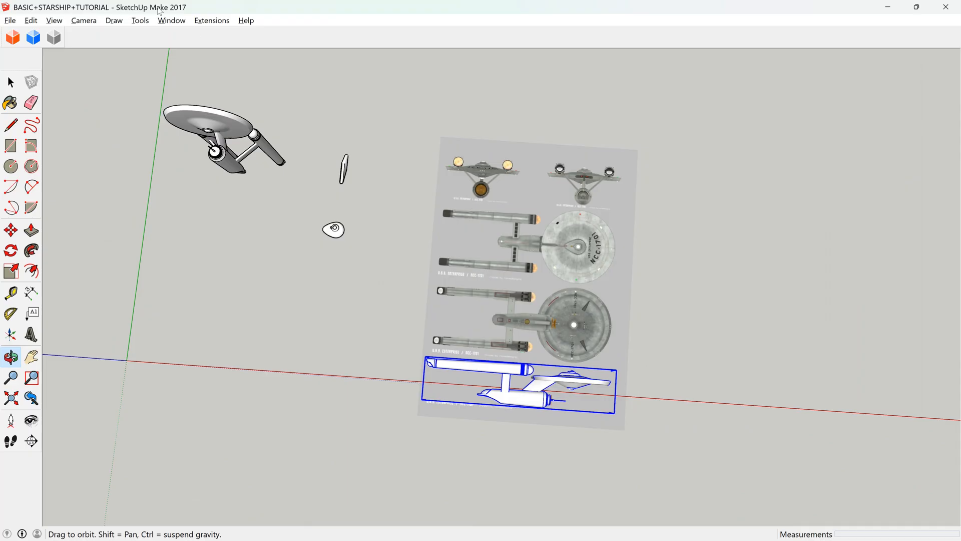
Examine the separate assembled starship beyond the blueprint and compare it with the model lying on the sheet.
{"action": "scroll", "coordinate": [167, 104], "scroll_direction": "up", "scroll_amount": 2}
{"action": "scroll", "coordinate": [180, 110], "scroll_direction": "up", "scroll_amount": 3}
{"action": "left_click_drag", "start_coordinate": [251, 163], "coordinate": [388, 105]}
{"action": "left_click_drag", "start_coordinate": [352, 139], "coordinate": [310, 150]}
{"action": "scroll", "coordinate": [304, 146], "scroll_direction": "down", "scroll_amount": 6}
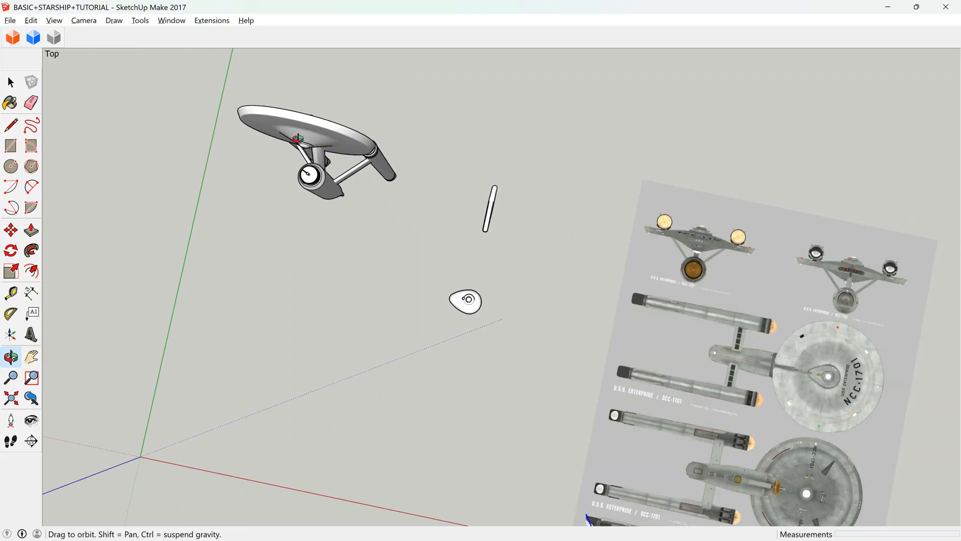
{"action": "scroll", "coordinate": [590, 272], "scroll_direction": "down", "scroll_amount": 2}
{"action": "scroll", "coordinate": [691, 464], "scroll_direction": "up", "scroll_amount": 10}
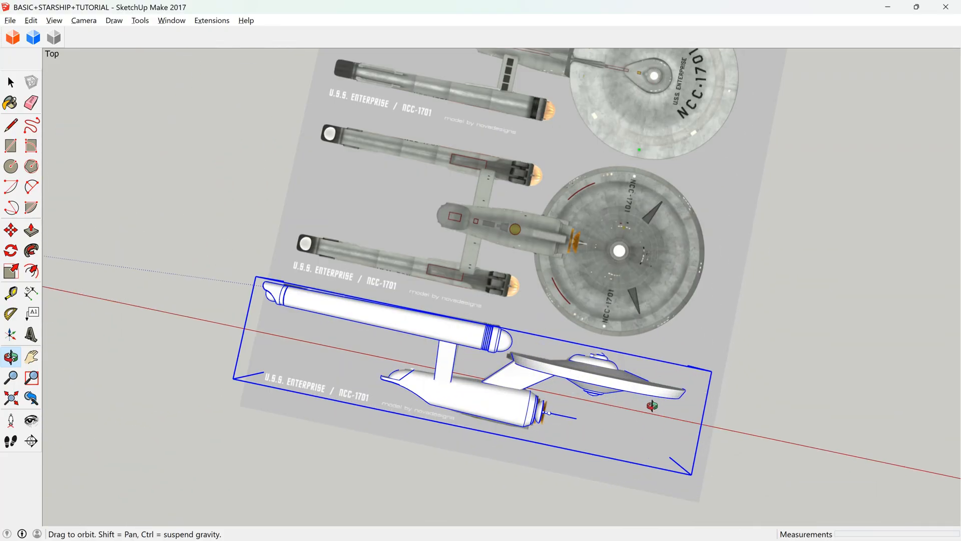
{"action": "scroll", "coordinate": [616, 348], "scroll_direction": "down", "scroll_amount": 8}
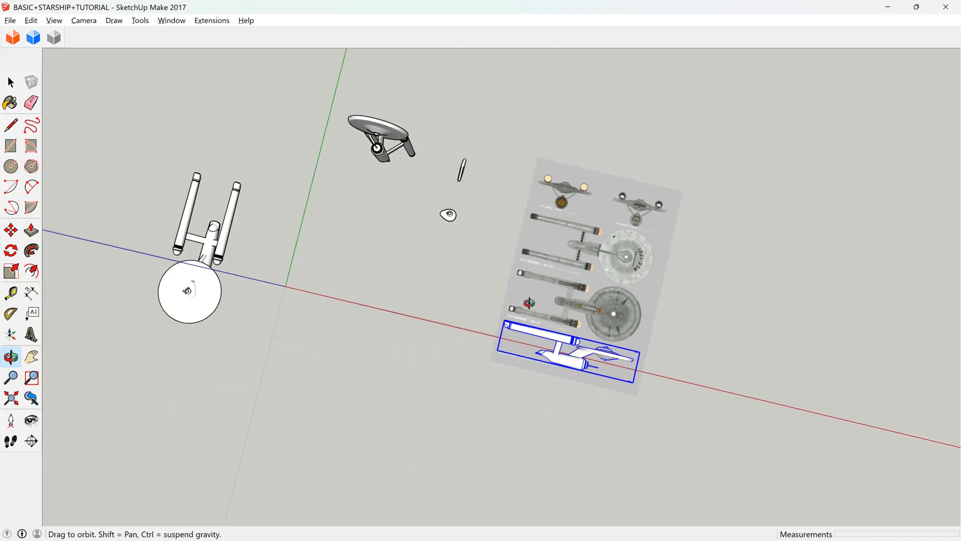
Show hidden geometry on the saucer and bridge of the assembled starship near the origin.
{"action": "left_click_drag", "start_coordinate": [530, 303], "coordinate": [239, 125]}
{"action": "scroll", "coordinate": [268, 68], "scroll_direction": "up", "scroll_amount": 4}
{"action": "scroll", "coordinate": [268, 69], "scroll_direction": "up", "scroll_amount": 6}
{"action": "left_click_drag", "start_coordinate": [369, 251], "coordinate": [521, 139]}
{"action": "scroll", "coordinate": [448, 146], "scroll_direction": "up", "scroll_amount": 5}
{"action": "left_click_drag", "start_coordinate": [449, 145], "coordinate": [279, 74]}
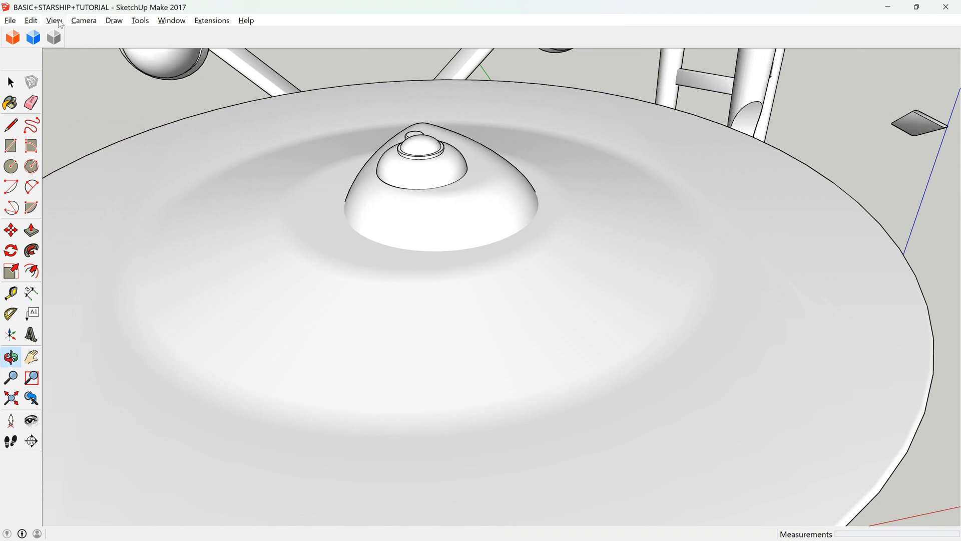
{"action": "left_click", "coordinate": [89, 62]}
{"action": "key", "text": "space"}
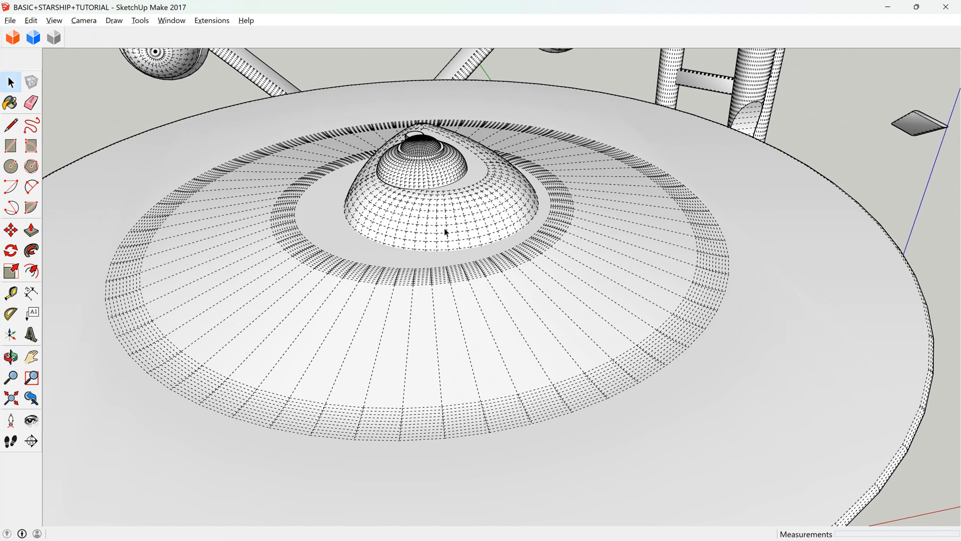
Cut the teardrop-shaped bridge assembly from the saucer, using a parallel-projection top view.
{"action": "left_click", "coordinate": [444, 228]}
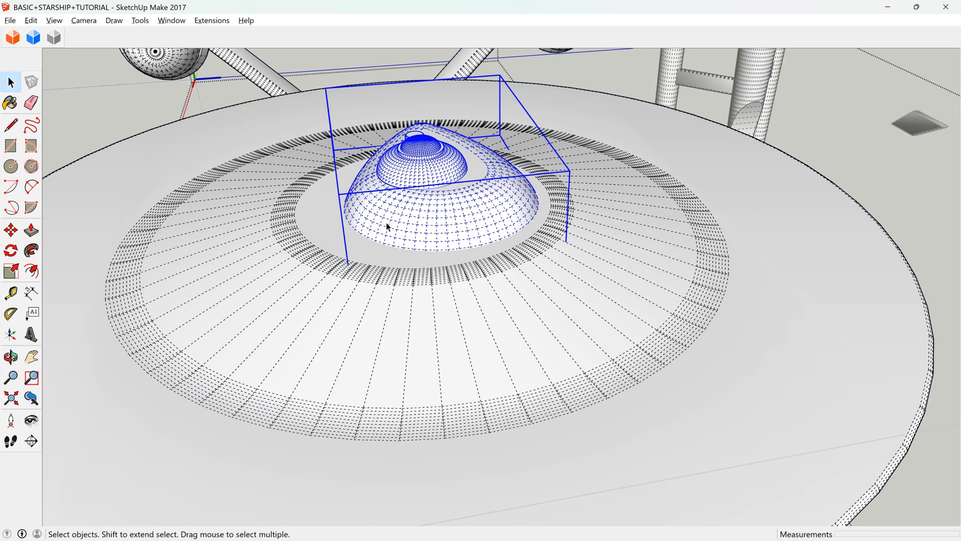
{"action": "left_click", "coordinate": [11, 229]}
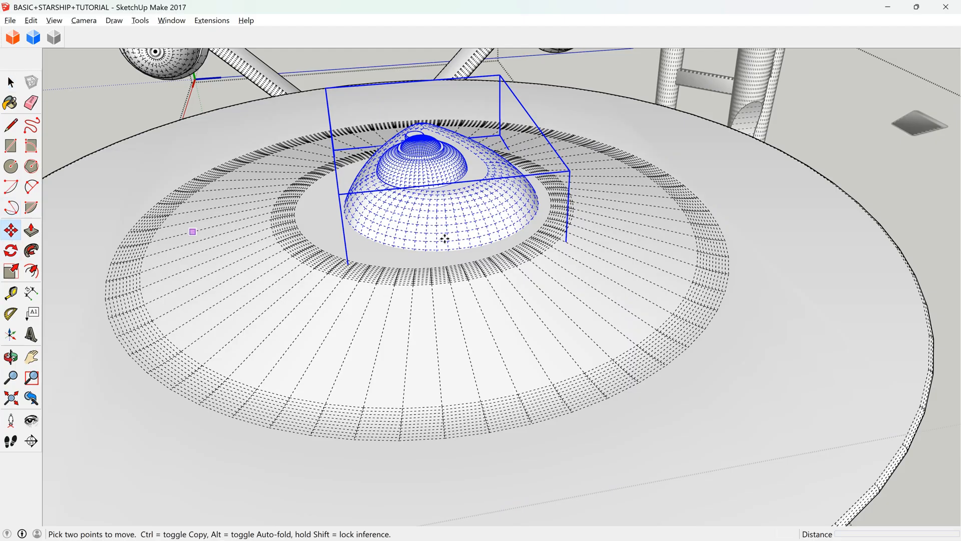
{"action": "scroll", "coordinate": [477, 228], "scroll_direction": "up", "scroll_amount": 3}
{"action": "scroll", "coordinate": [487, 225], "scroll_direction": "down", "scroll_amount": 2}
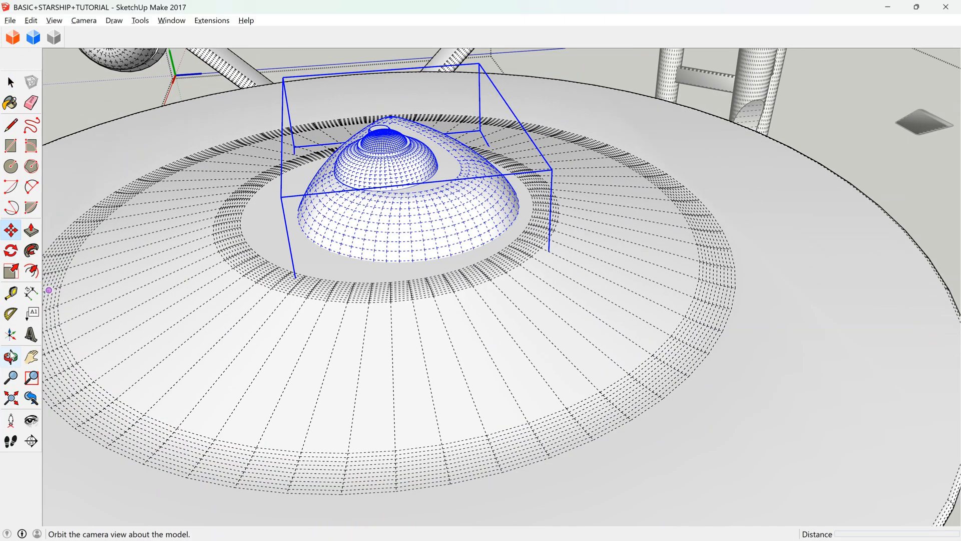
{"action": "left_click", "coordinate": [11, 356]}
{"action": "left_click_drag", "start_coordinate": [350, 235], "coordinate": [287, 260]}
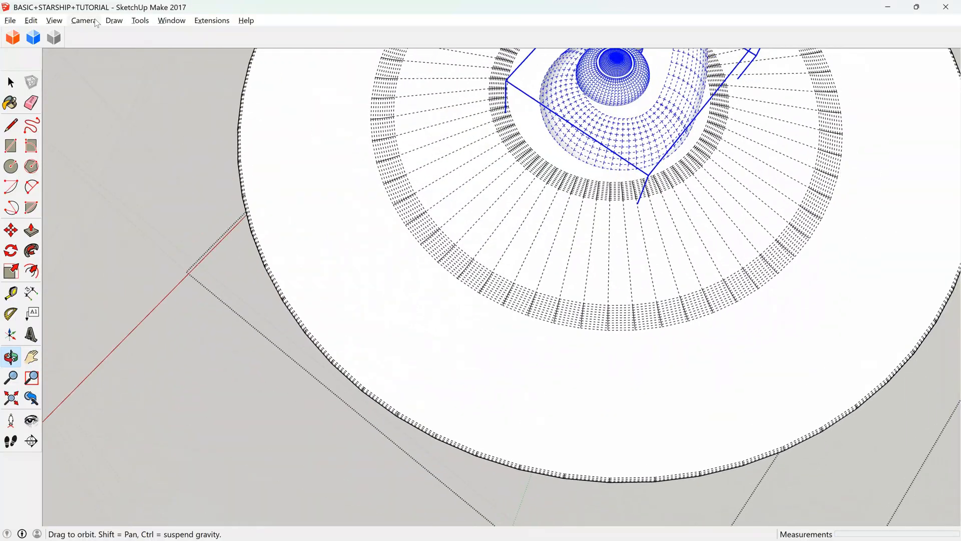
{"action": "left_click", "coordinate": [133, 80]}
{"action": "left_click", "coordinate": [84, 24]}
{"action": "left_click", "coordinate": [257, 58]}
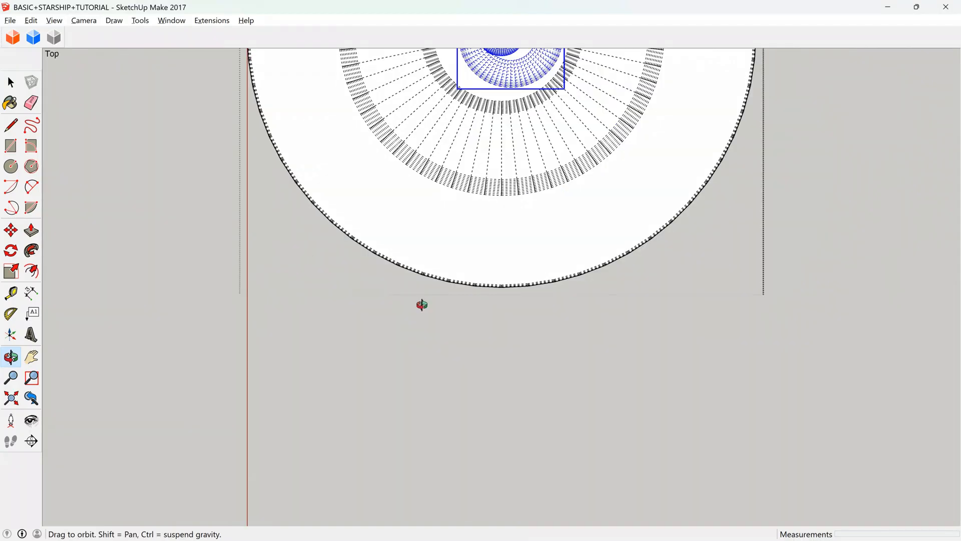
{"action": "scroll", "coordinate": [457, 198], "scroll_direction": "up", "scroll_amount": 5}
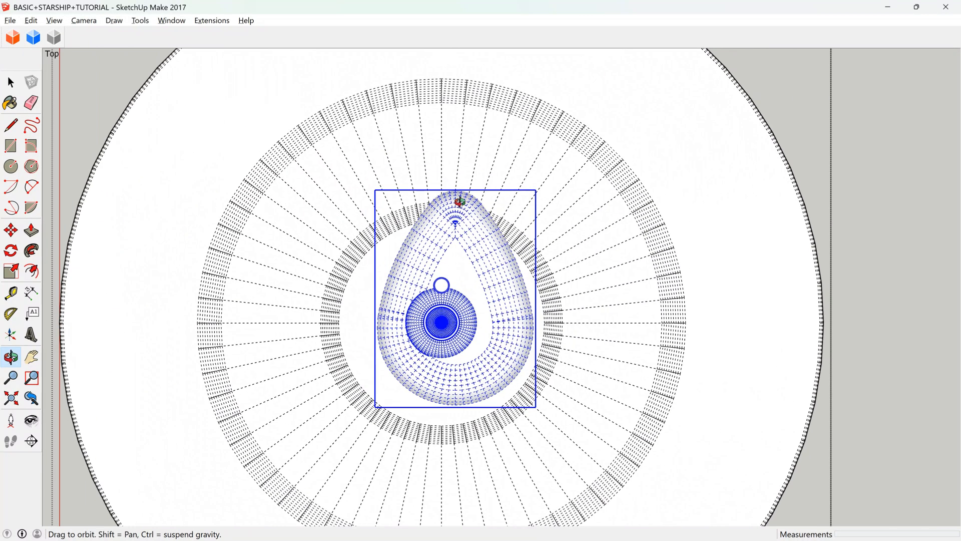
{"action": "key", "text": "Delete"}
{"action": "key", "text": "space"}
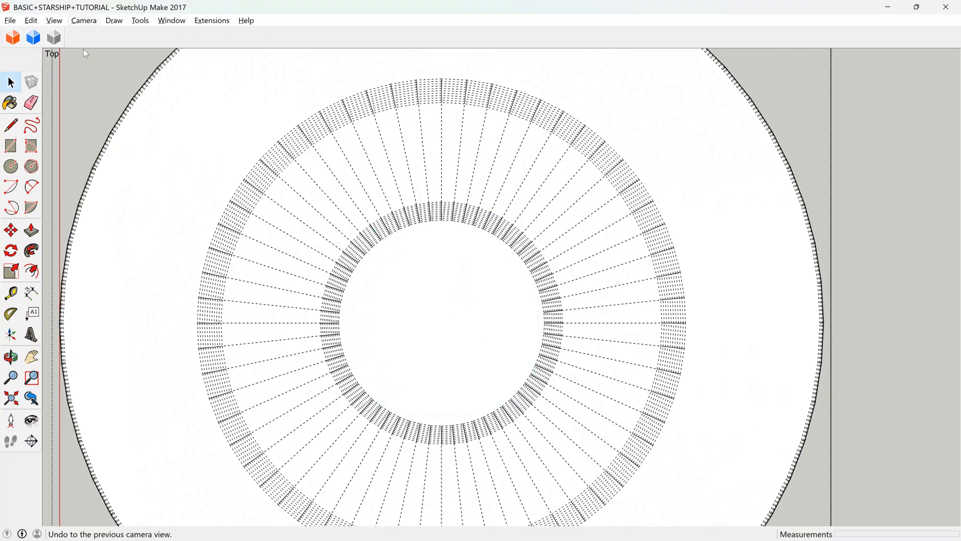
Inspect the selected saucer with hidden geometry turned off, and restore the top view and the hidden geometry.
{"action": "left_click", "coordinate": [55, 19]}
{"action": "left_click", "coordinate": [92, 67]}
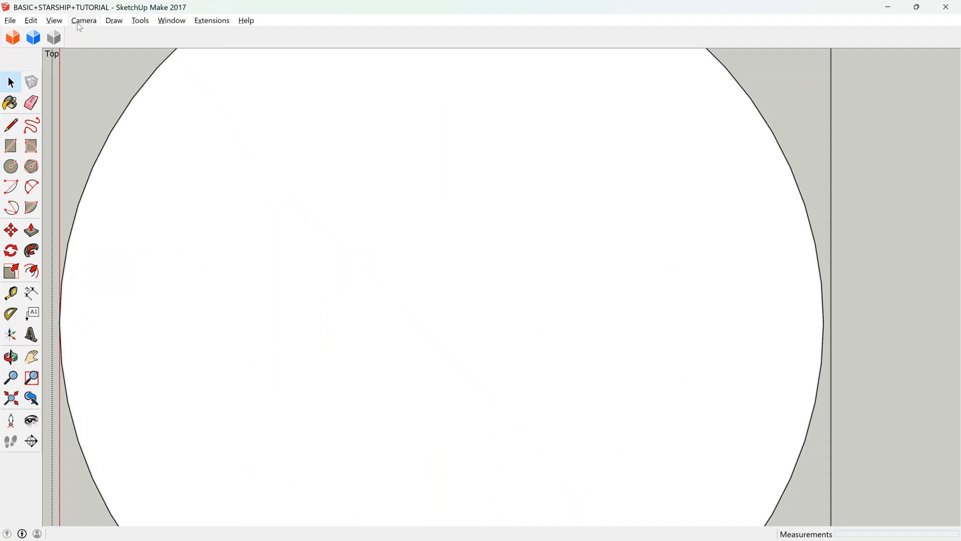
{"action": "left_click", "coordinate": [449, 275]}
{"action": "key", "text": "shift+z"}
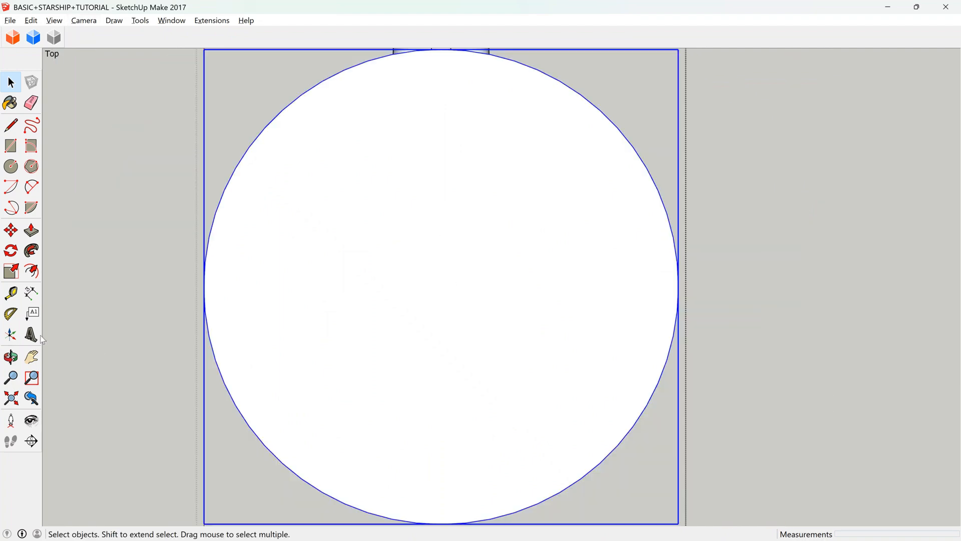
{"action": "left_click", "coordinate": [11, 357]}
{"action": "mouse_move", "coordinate": [404, 362]}
{"action": "left_mouse_down"}
{"action": "mouse_move", "coordinate": [201, 90]}
{"action": "mouse_move", "coordinate": [310, 200]}
{"action": "left_mouse_up"}
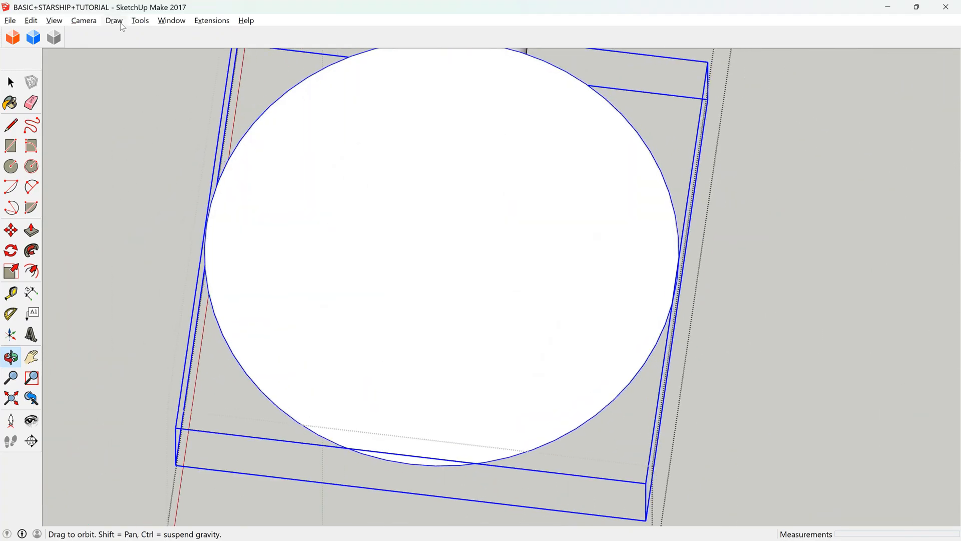
{"action": "left_click", "coordinate": [31, 398]}
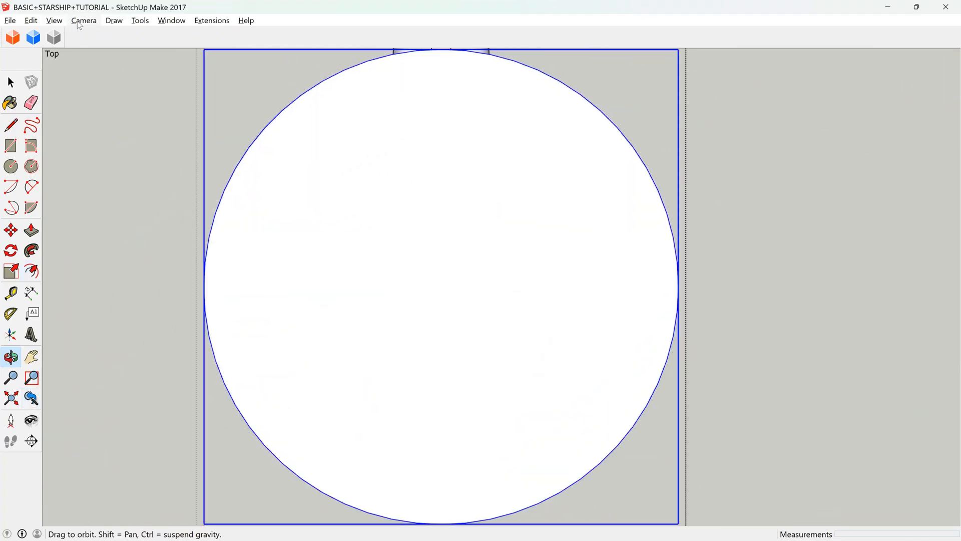
{"action": "left_click", "coordinate": [48, 22]}
{"action": "left_click", "coordinate": [96, 67]}
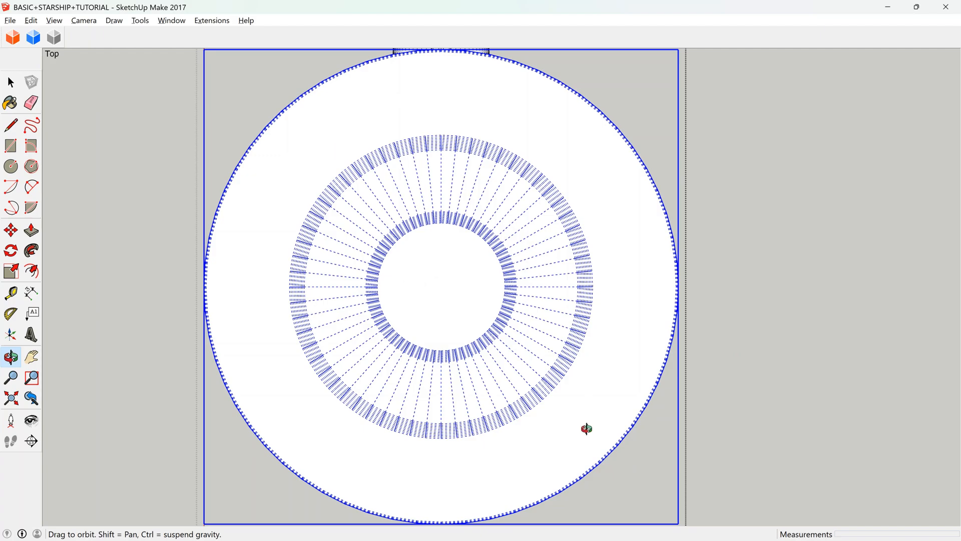
Open the saucer group for editing and select all of its connected geometry.
{"action": "scroll", "coordinate": [485, 215], "scroll_direction": "up", "scroll_amount": 3}
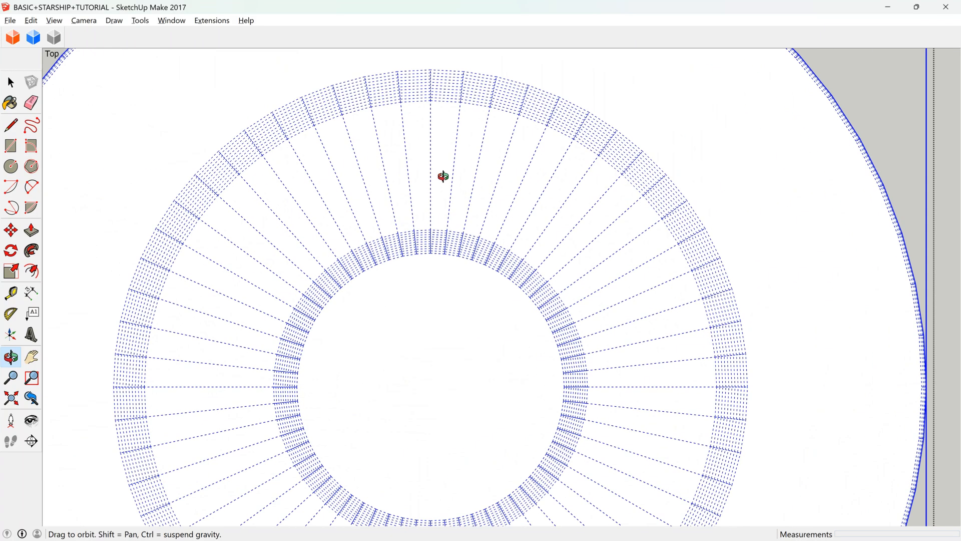
{"action": "key", "text": "space"}
{"action": "scroll", "coordinate": [301, 136], "scroll_direction": "down", "scroll_amount": 1}
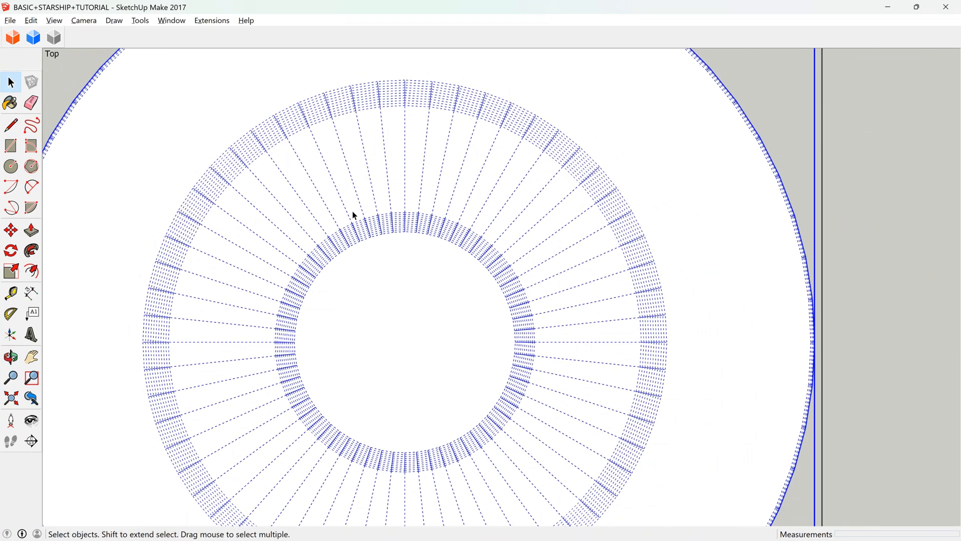
{"action": "triple_click", "coordinate": [403, 241]}
{"action": "scroll", "coordinate": [401, 165], "scroll_direction": "down", "scroll_amount": 1}
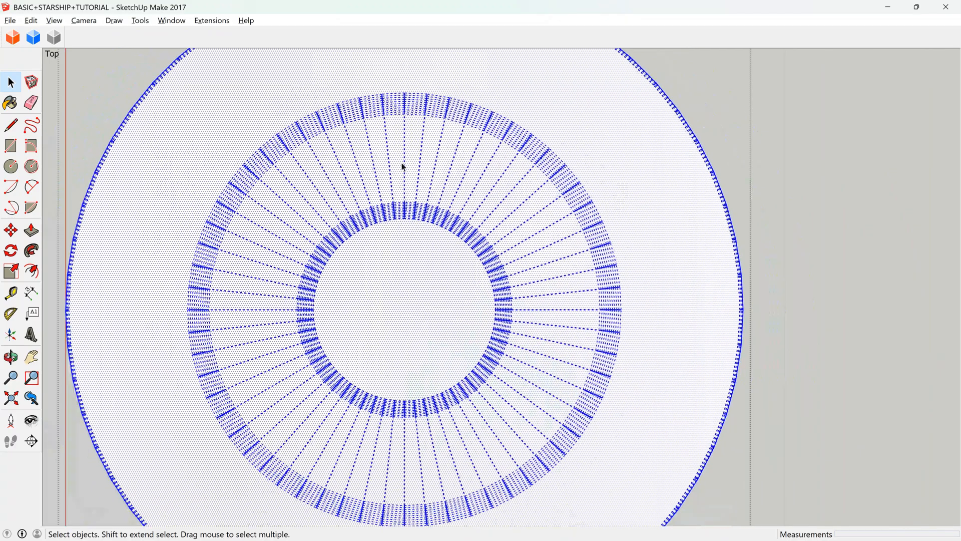
Draw a centre line about 8.27 m long across the saucer's inner circle and paste the bridge assembly back in place.
{"action": "scroll", "coordinate": [404, 289], "scroll_direction": "up", "scroll_amount": 2}
{"action": "left_click", "coordinate": [10, 124]}
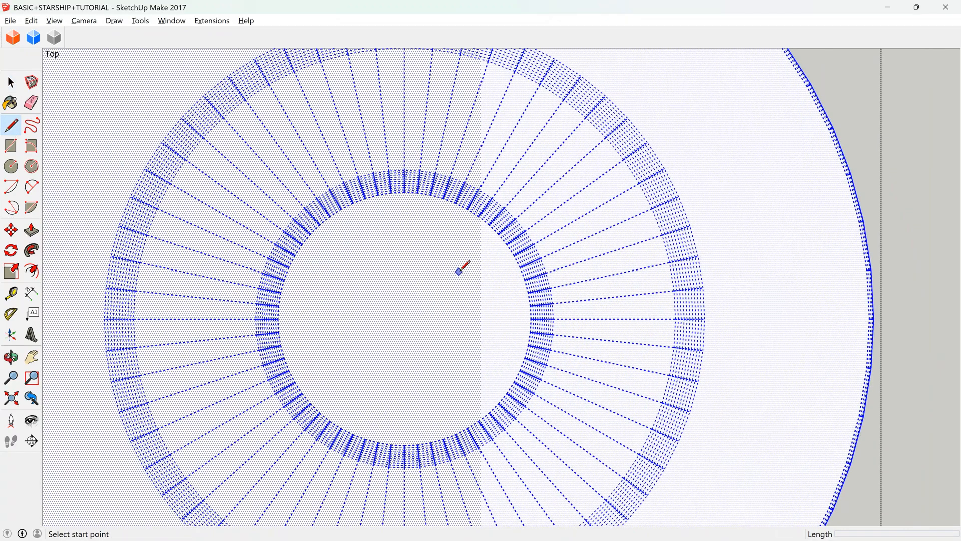
{"action": "scroll", "coordinate": [406, 198], "scroll_direction": "up", "scroll_amount": 2}
{"action": "left_click", "coordinate": [404, 189]}
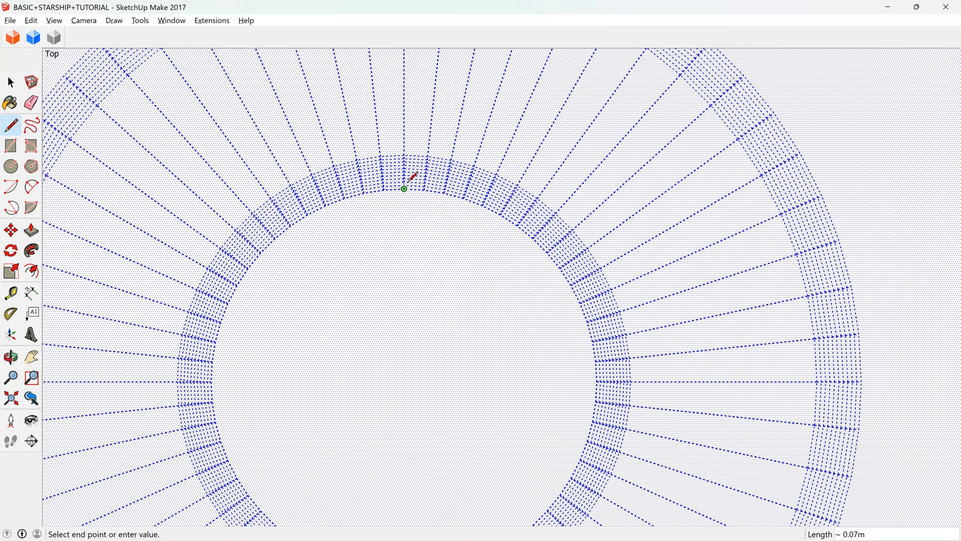
{"action": "scroll", "coordinate": [404, 112], "scroll_direction": "down", "scroll_amount": 3}
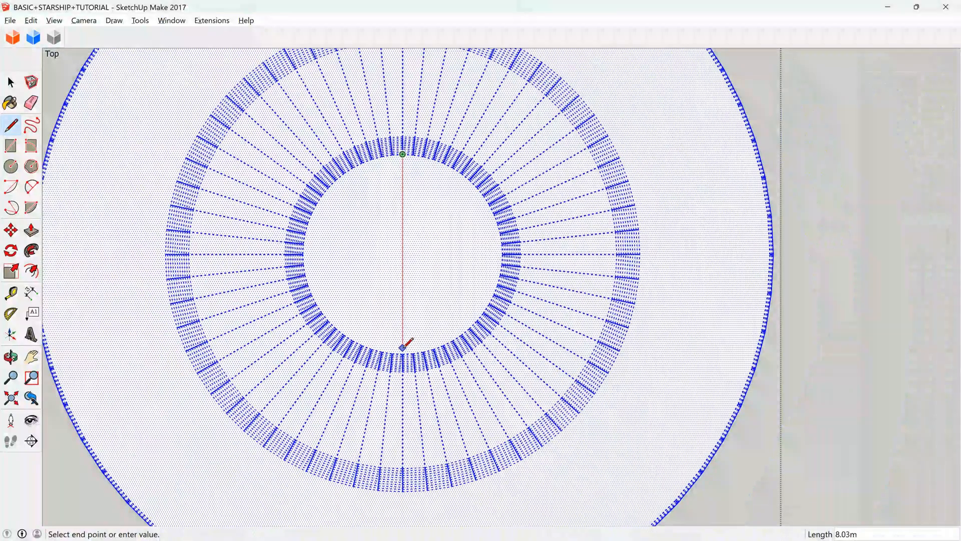
{"action": "left_click", "coordinate": [403, 354]}
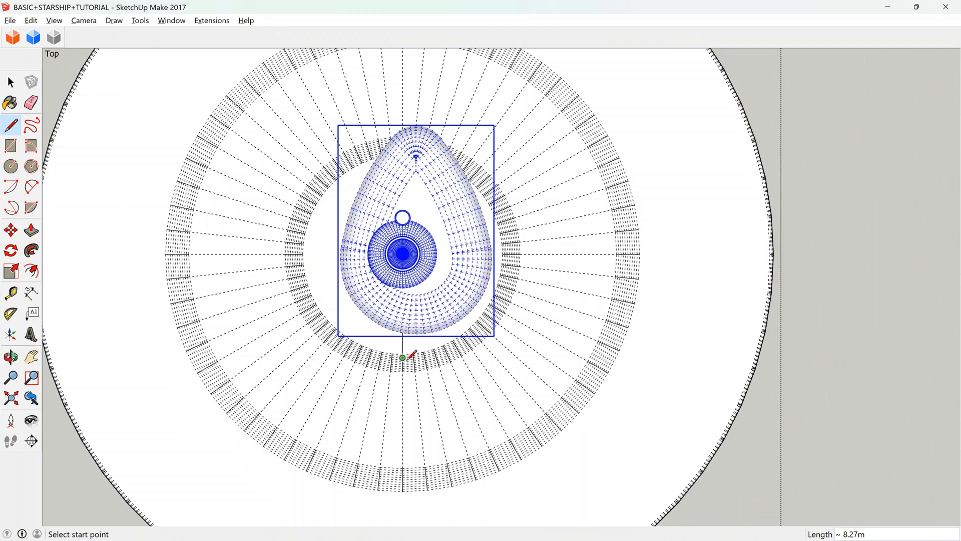
Try rotating the pasted bridge assembly about its centre from the top view using the Move tool's rotation grips.
{"action": "left_click", "coordinate": [11, 230]}
{"action": "scroll", "coordinate": [409, 333], "scroll_direction": "up", "scroll_amount": 5}
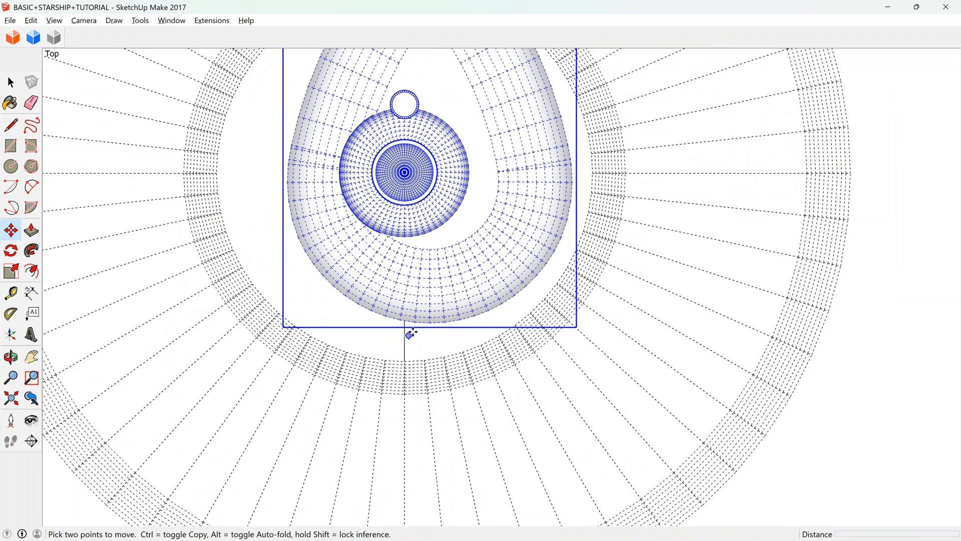
{"action": "scroll", "coordinate": [442, 298], "scroll_direction": "up", "scroll_amount": 4}
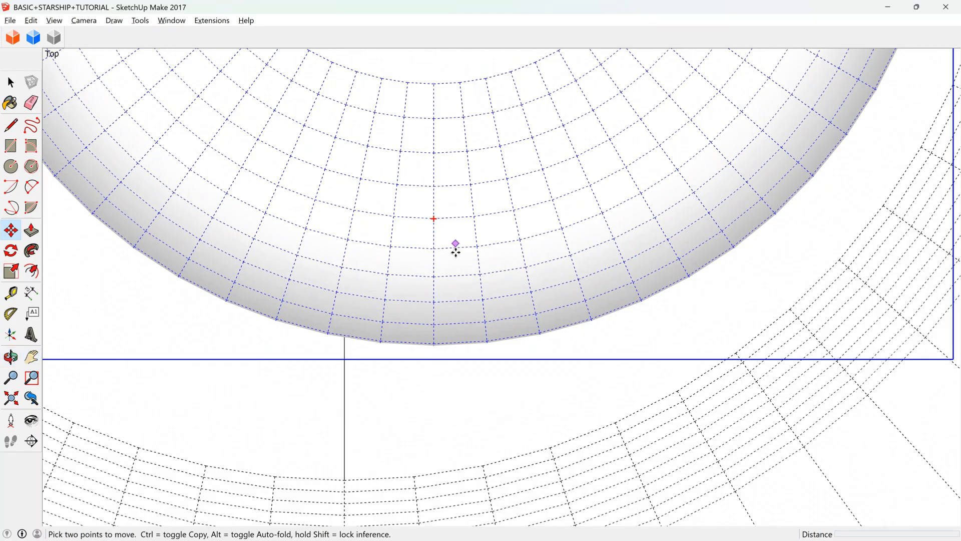
{"action": "scroll", "coordinate": [456, 251], "scroll_direction": "down", "scroll_amount": 4}
{"action": "scroll", "coordinate": [401, 326], "scroll_direction": "up", "scroll_amount": 2}
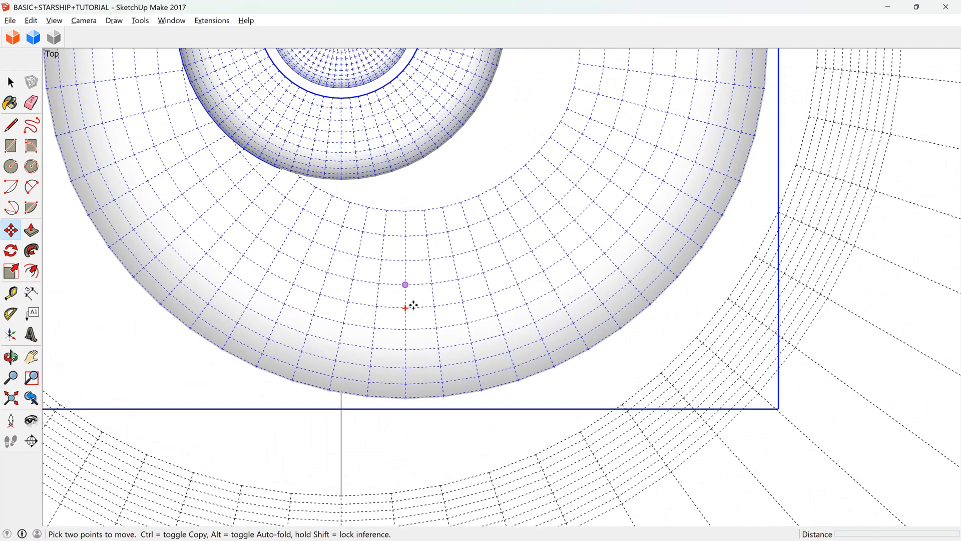
{"action": "scroll", "coordinate": [411, 303], "scroll_direction": "up", "scroll_amount": 5}
{"action": "key", "text": "q"}
{"action": "scroll", "coordinate": [393, 291], "scroll_direction": "down", "scroll_amount": 8}
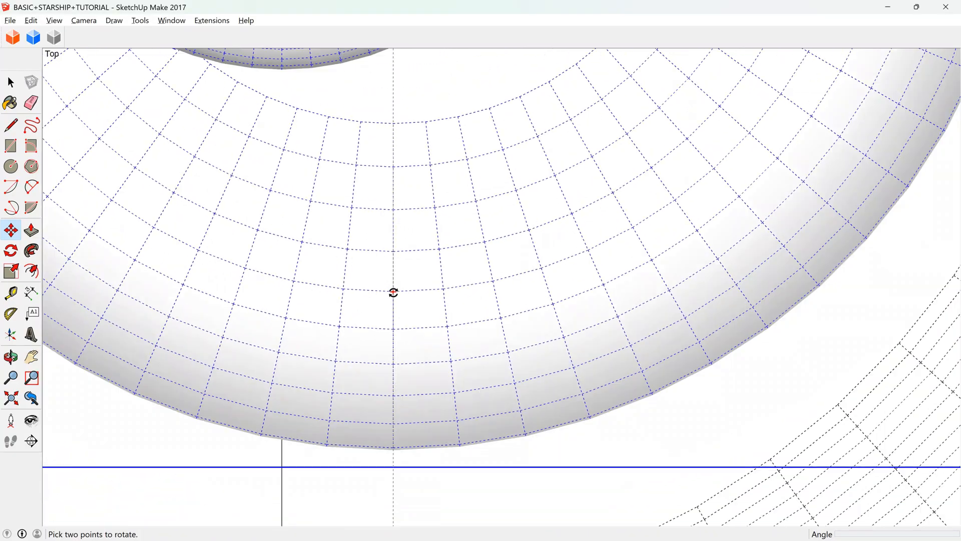
{"action": "scroll", "coordinate": [394, 294], "scroll_direction": "down", "scroll_amount": 3}
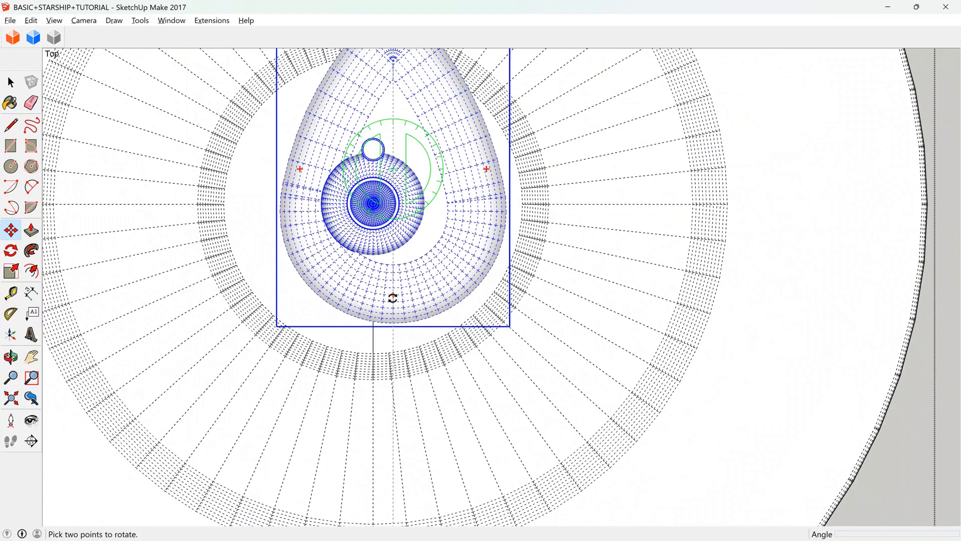
{"action": "scroll", "coordinate": [393, 298], "scroll_direction": "down", "scroll_amount": 2}
{"action": "key", "text": "m"}
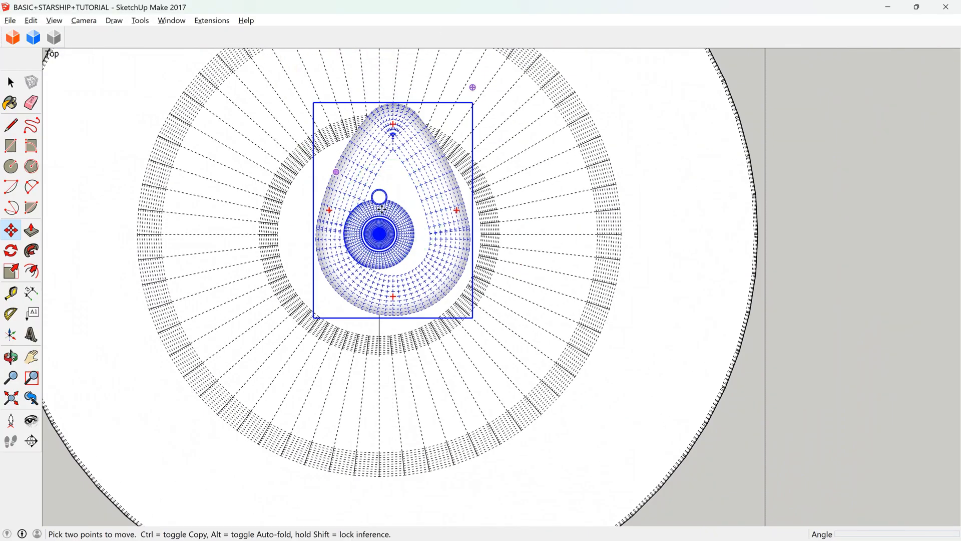
{"action": "scroll", "coordinate": [380, 146], "scroll_direction": "up", "scroll_amount": 2}
{"action": "key", "text": "q"}
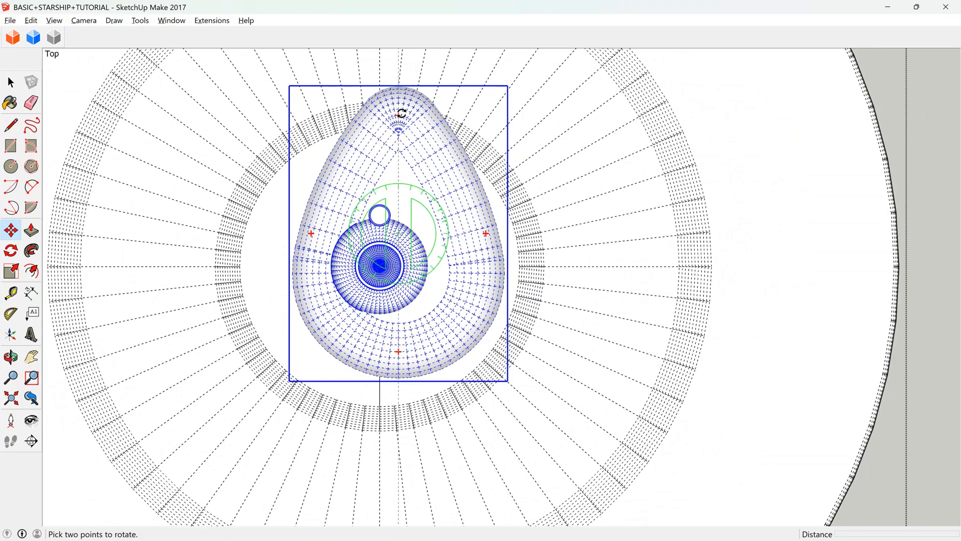
{"action": "key", "text": "m"}
{"action": "key", "text": "q"}
{"action": "key", "text": "m"}
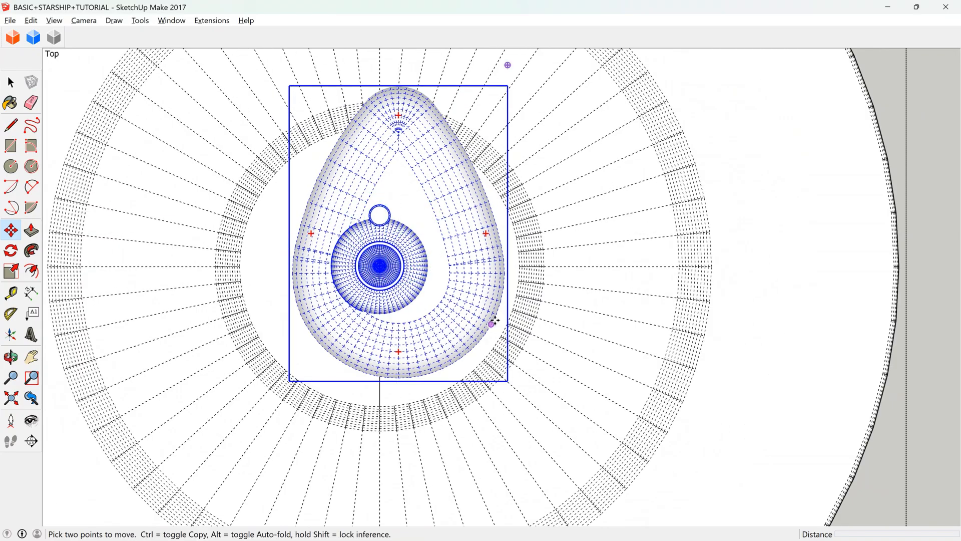
{"action": "key", "text": "q"}
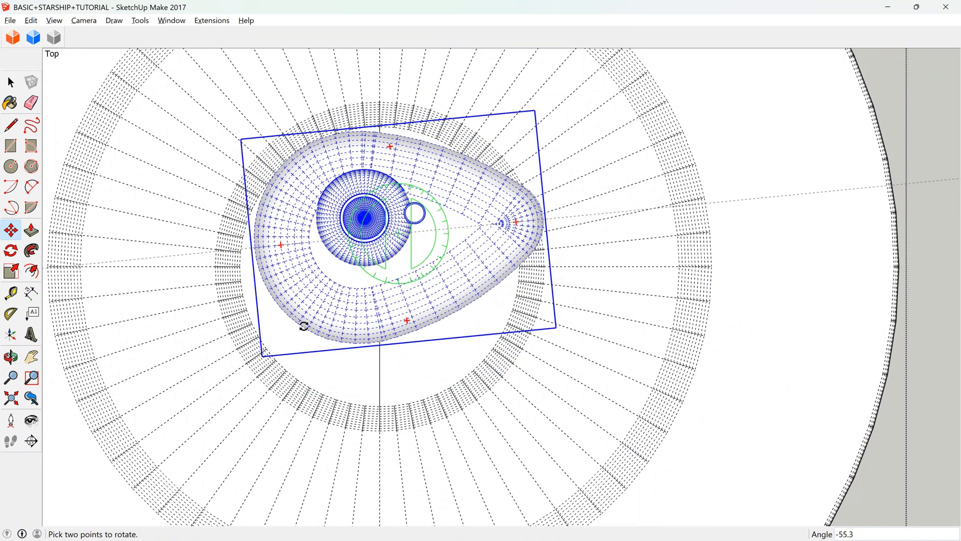
{"action": "key", "text": "m"}
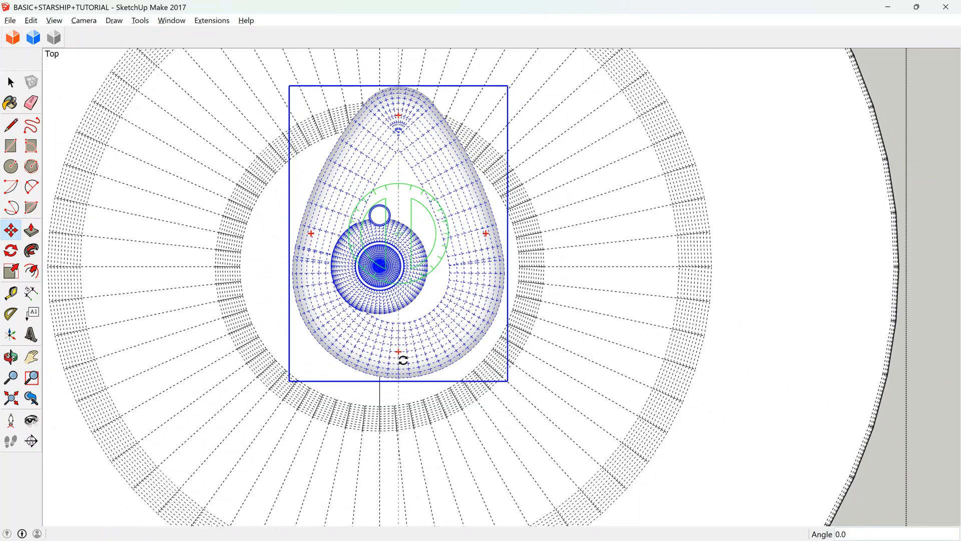
Try tilting the bridge assembly by a rotation grip in an orbited view, and return to the previous top view.
{"action": "left_click", "coordinate": [11, 357]}
{"action": "left_click_drag", "start_coordinate": [347, 358], "coordinate": [403, 319]}
{"action": "scroll", "coordinate": [440, 222], "scroll_direction": "down", "scroll_amount": 3}
{"action": "scroll", "coordinate": [399, 335], "scroll_direction": "up", "scroll_amount": 6}
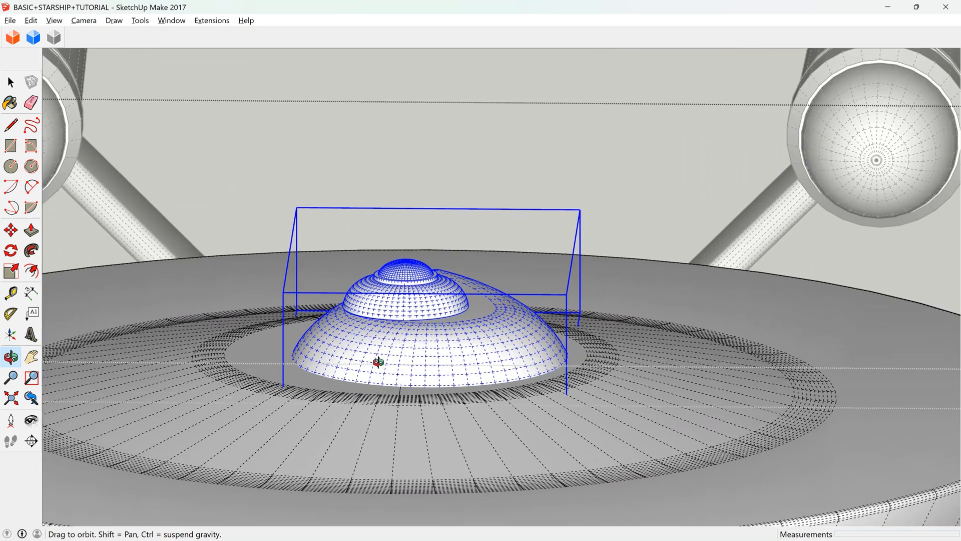
{"action": "left_click", "coordinate": [20, 233]}
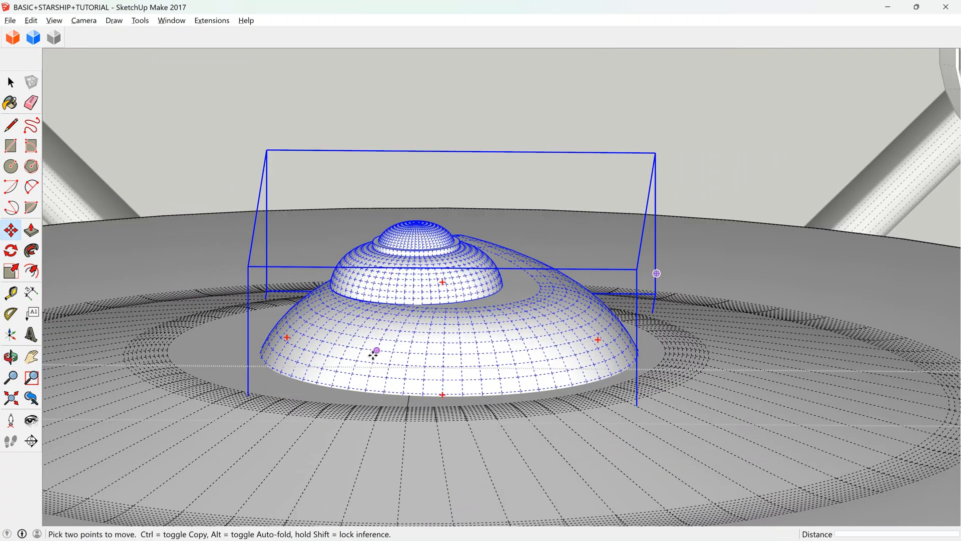
{"action": "key", "text": "q"}
{"action": "left_click", "coordinate": [288, 339]}
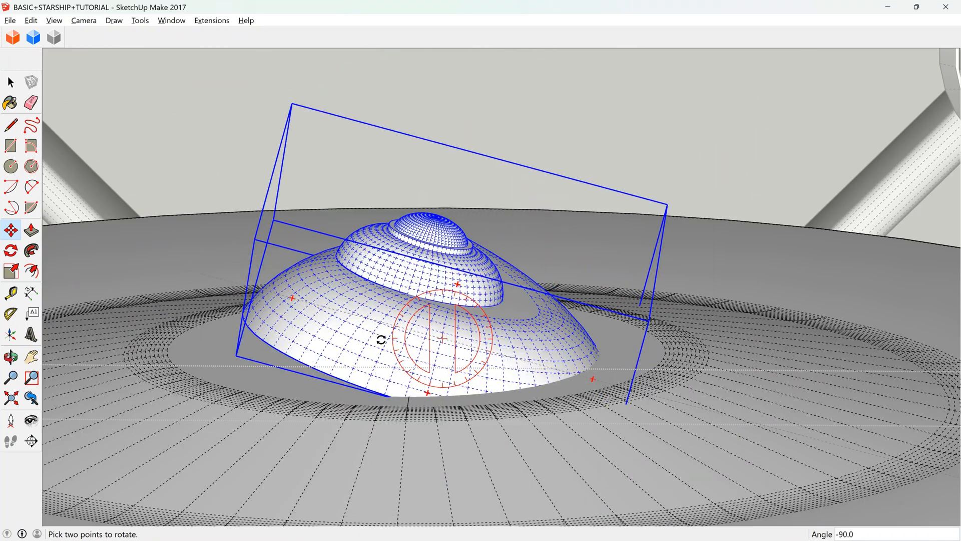
{"action": "key", "text": "Escape"}
{"action": "key", "text": "m"}
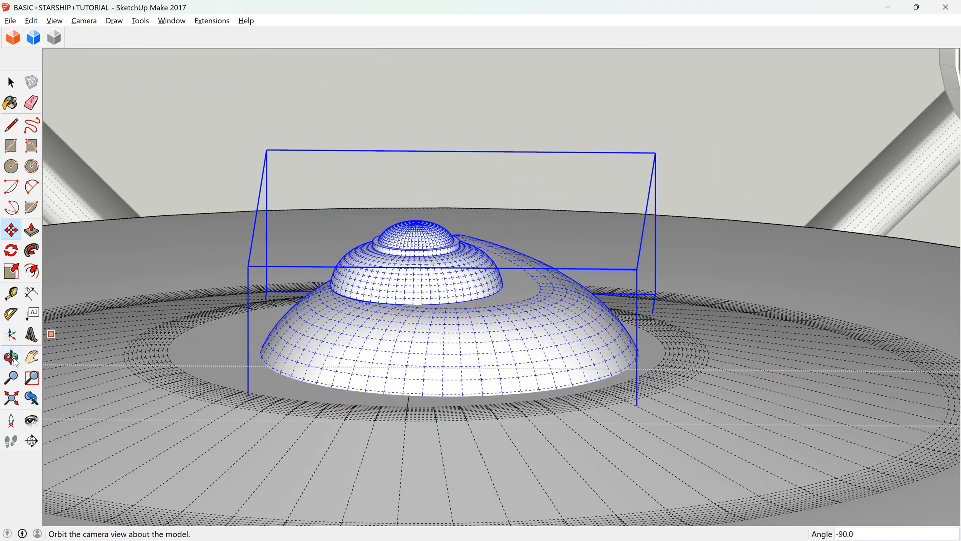
{"action": "left_click", "coordinate": [32, 400]}
{"action": "left_click", "coordinate": [32, 400]}
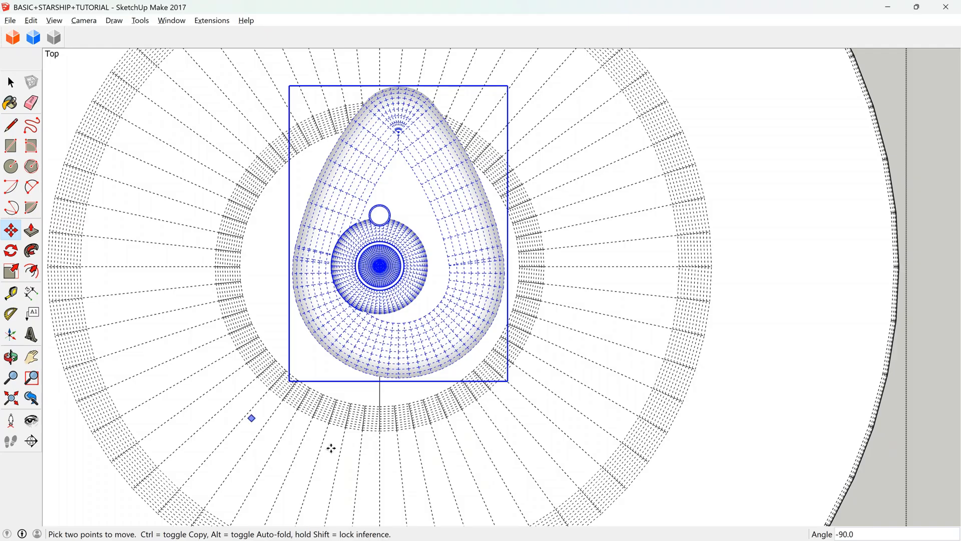
{"action": "scroll", "coordinate": [406, 366], "scroll_direction": "up", "scroll_amount": 1}
{"action": "scroll", "coordinate": [401, 330], "scroll_direction": "down", "scroll_amount": 1}
{"action": "scroll", "coordinate": [401, 328], "scroll_direction": "up", "scroll_amount": 3}
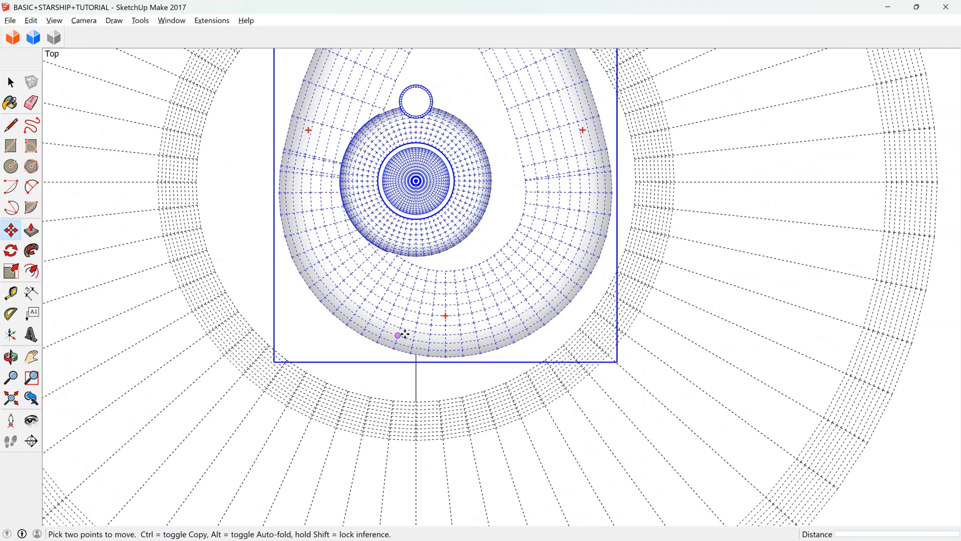
{"action": "scroll", "coordinate": [470, 315], "scroll_direction": "up", "scroll_amount": 2}
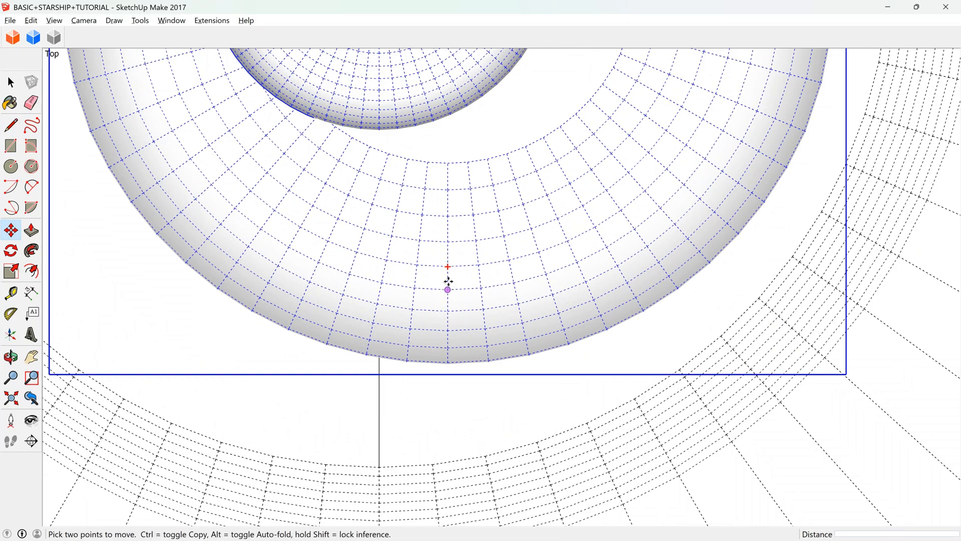
{"action": "scroll", "coordinate": [452, 281], "scroll_direction": "up", "scroll_amount": 2}
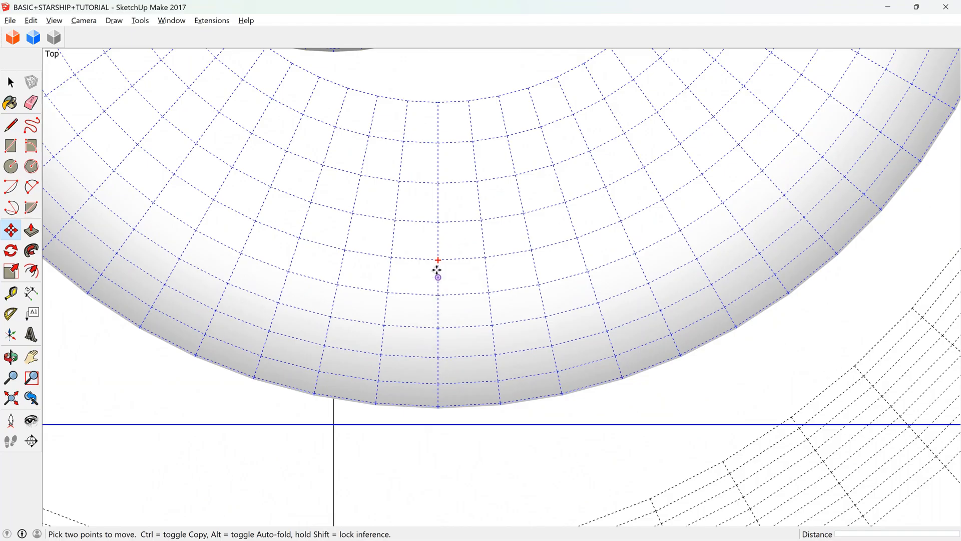
{"action": "left_click", "coordinate": [11, 127]}
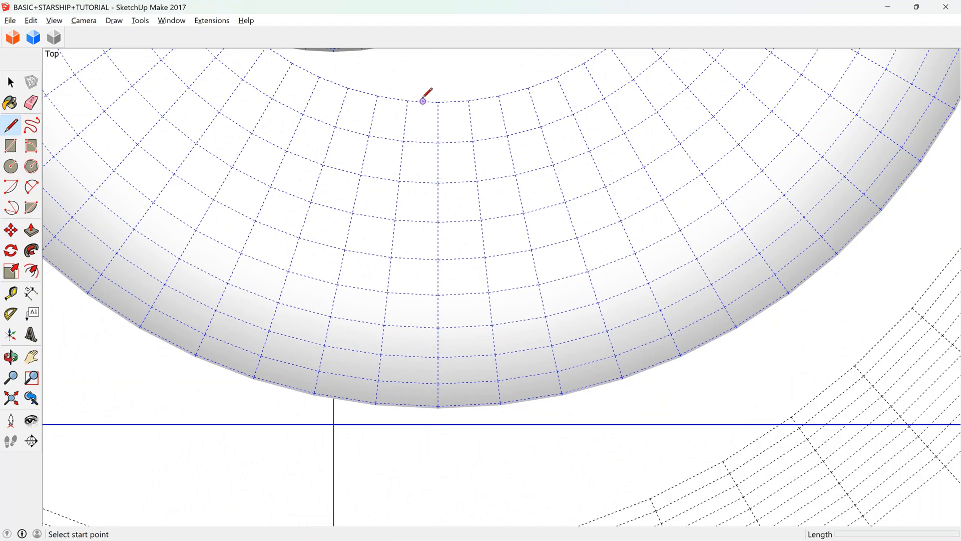
{"action": "left_click", "coordinate": [439, 102]}
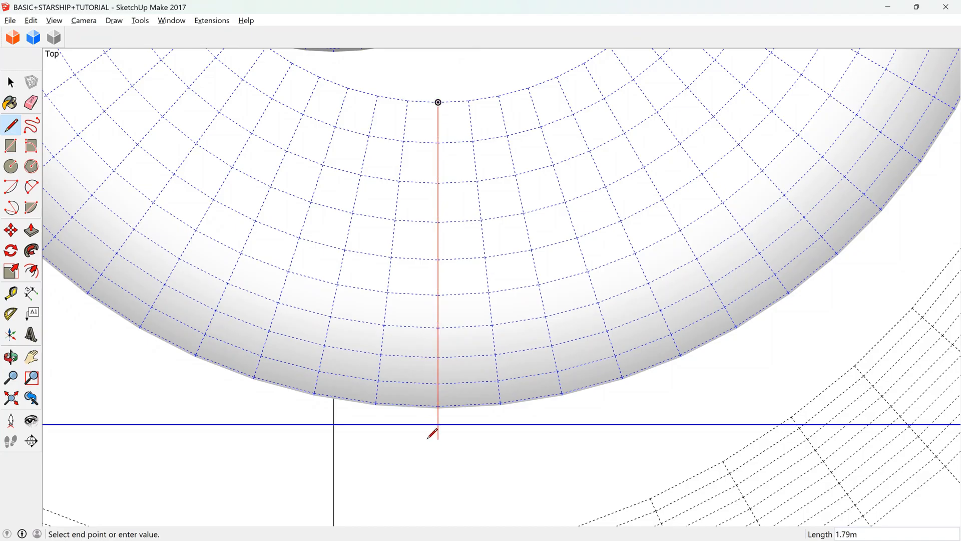
{"action": "key", "text": "Escape"}
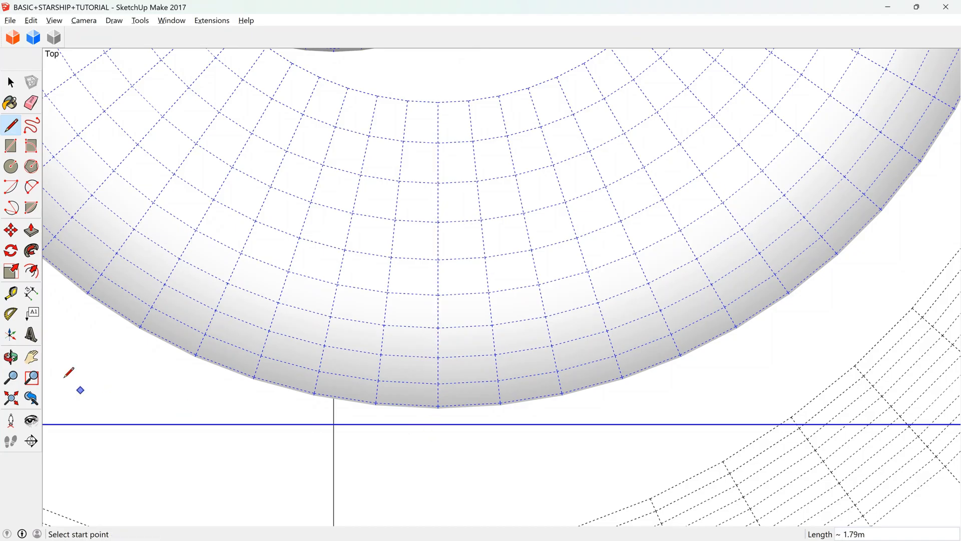
Move the bridge assembly about 0.56 m sideways by the base vertex at the middle of its rounded end onto the saucer's centre line.
{"action": "left_click", "coordinate": [11, 357]}
{"action": "left_click_drag", "start_coordinate": [404, 348], "coordinate": [404, 242]}
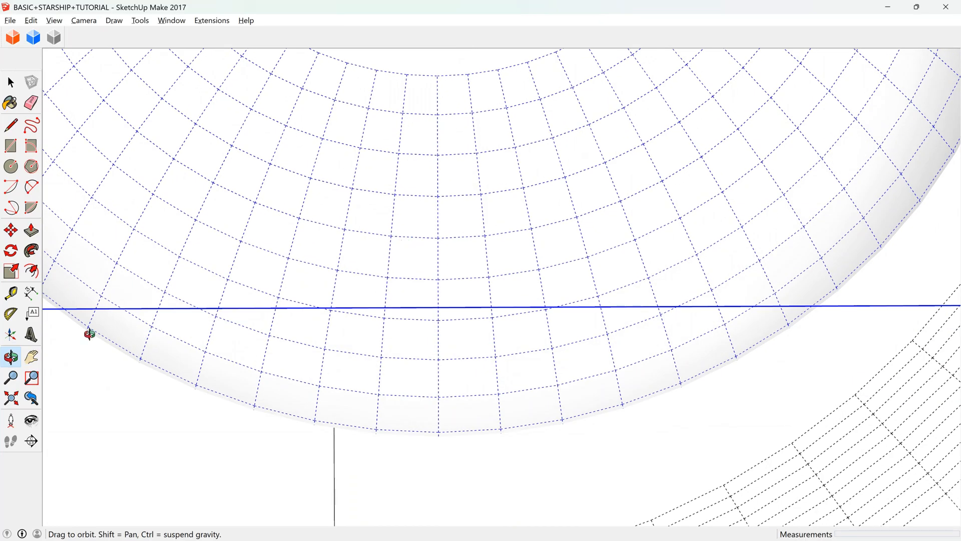
{"action": "left_click", "coordinate": [10, 230]}
{"action": "scroll", "coordinate": [421, 449], "scroll_direction": "up", "scroll_amount": 8}
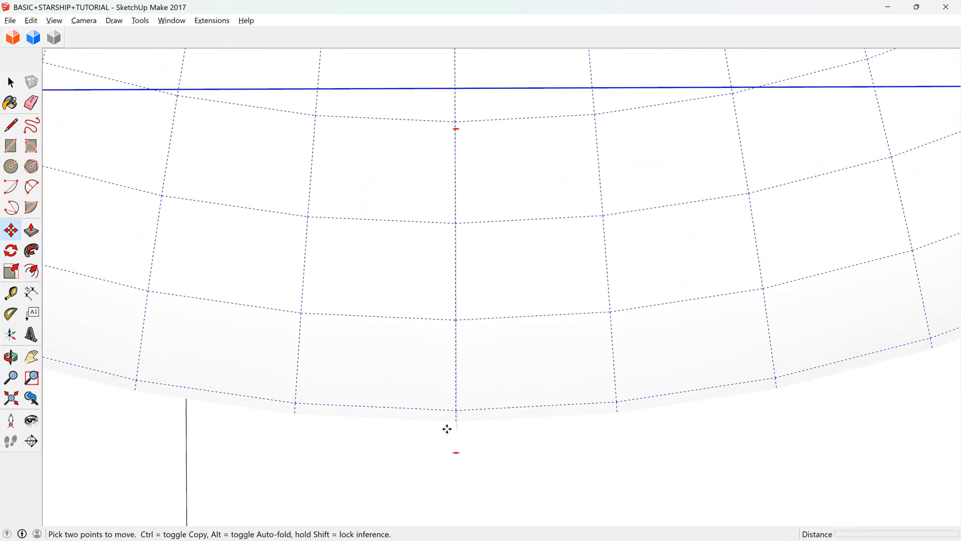
{"action": "scroll", "coordinate": [463, 417], "scroll_direction": "down", "scroll_amount": 4}
{"action": "scroll", "coordinate": [414, 435], "scroll_direction": "up", "scroll_amount": 5}
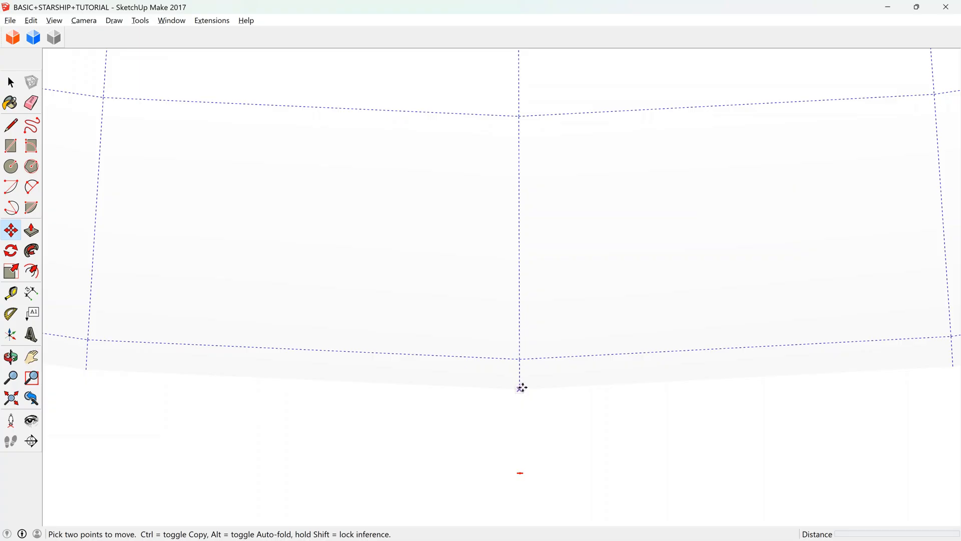
{"action": "scroll", "coordinate": [523, 387], "scroll_direction": "down", "scroll_amount": 2}
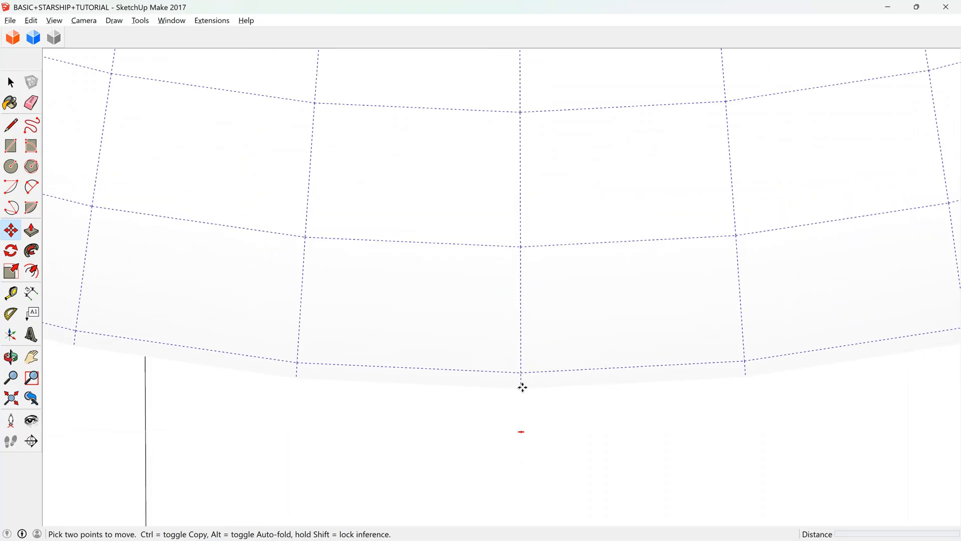
{"action": "left_click", "coordinate": [522, 387]}
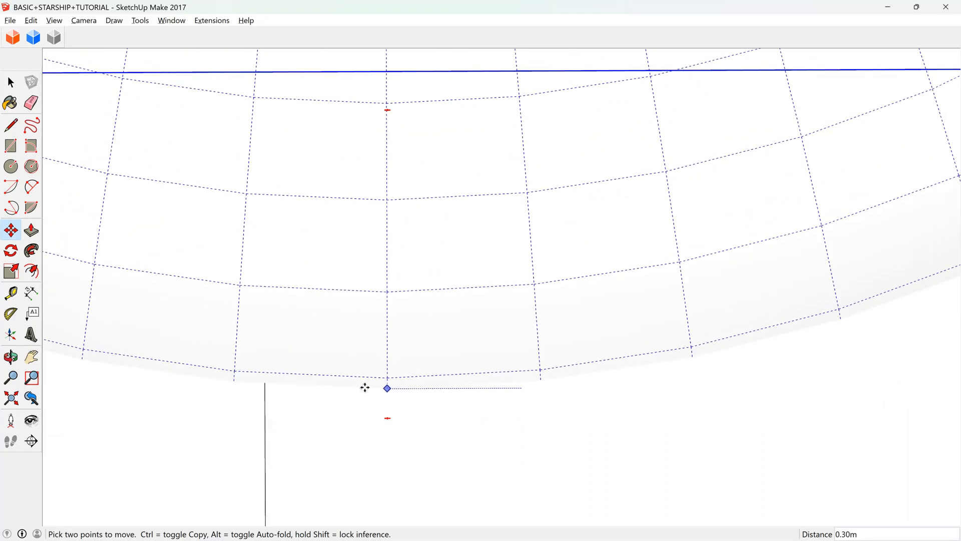
{"action": "left_click", "coordinate": [264, 392]}
Check the bridge assembly's alignment with the saucer's centre line from above, viewing the whole ship and the saucer close up.
{"action": "scroll", "coordinate": [337, 365], "scroll_direction": "down", "scroll_amount": 1}
{"action": "scroll", "coordinate": [275, 378], "scroll_direction": "up", "scroll_amount": 2}
{"action": "scroll", "coordinate": [422, 371], "scroll_direction": "down", "scroll_amount": 5}
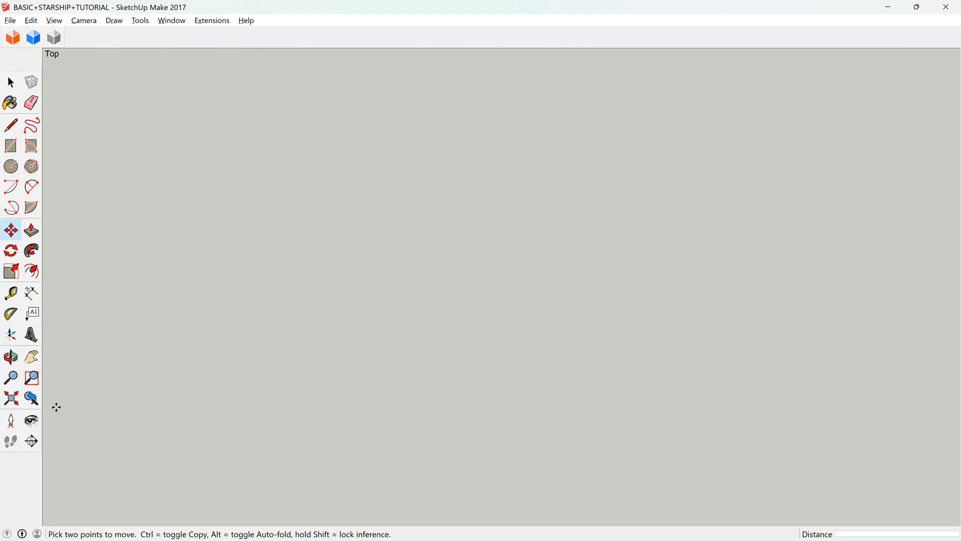
{"action": "left_click", "coordinate": [11, 398]}
{"action": "scroll", "coordinate": [386, 287], "scroll_direction": "down", "scroll_amount": 2}
{"action": "scroll", "coordinate": [194, 425], "scroll_direction": "up", "scroll_amount": 3}
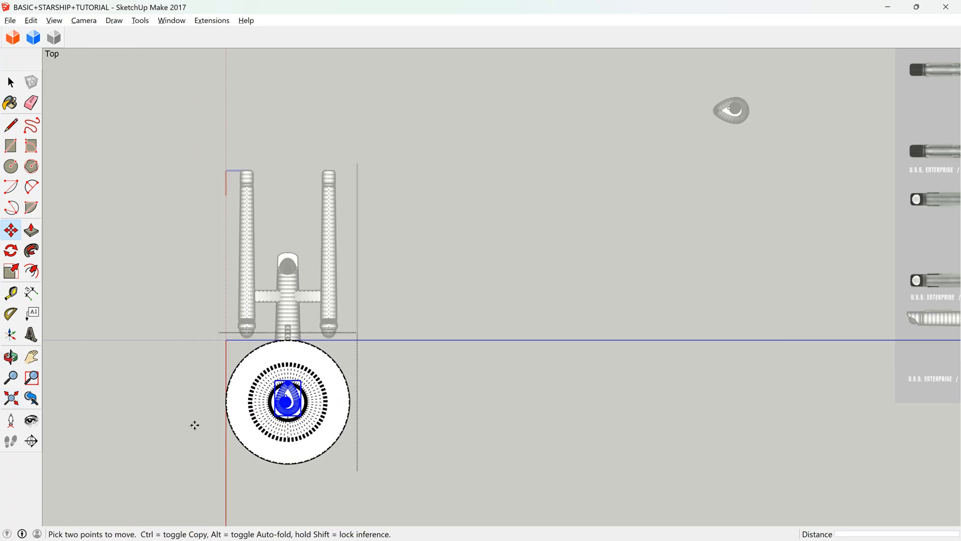
{"action": "scroll", "coordinate": [294, 441], "scroll_direction": "up", "scroll_amount": 10}
{"action": "scroll", "coordinate": [382, 419], "scroll_direction": "down", "scroll_amount": 4}
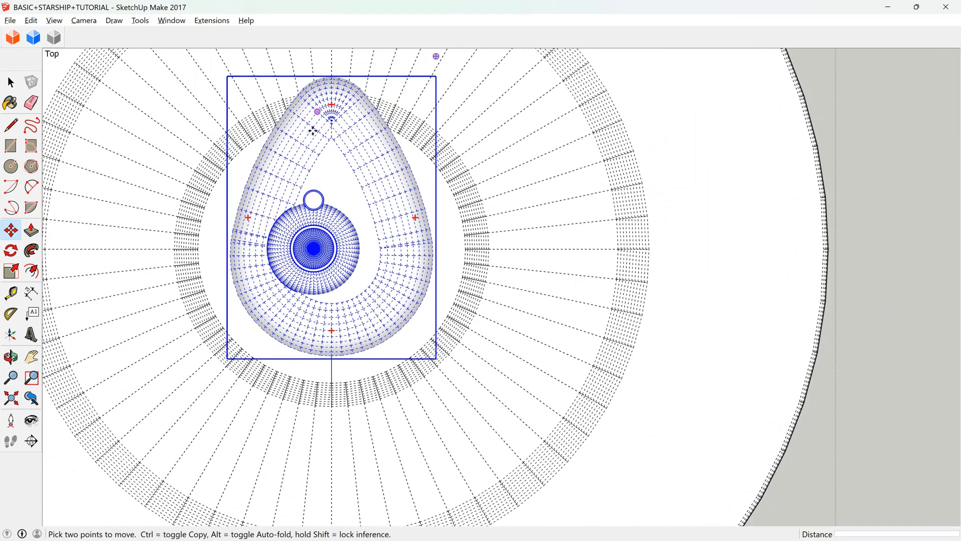
Open the bridge assembly for editing and move its round dome group 0.57 m sideways to the teardrop's centre.
{"action": "key", "text": "space"}
{"action": "double_click", "coordinate": [327, 267]}
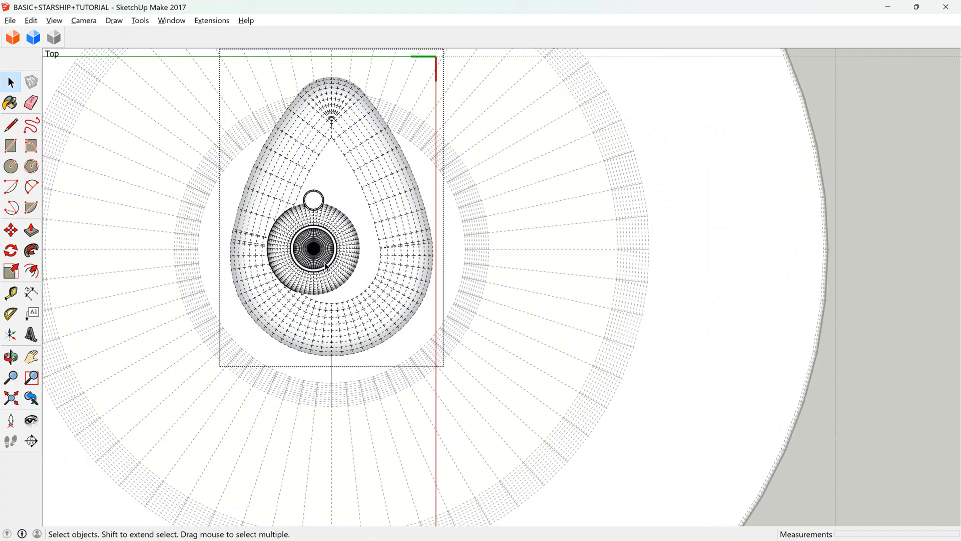
{"action": "left_click", "coordinate": [327, 267]}
{"action": "scroll", "coordinate": [328, 252], "scroll_direction": "up", "scroll_amount": 2}
{"action": "key", "text": "m"}
{"action": "scroll", "coordinate": [284, 239], "scroll_direction": "up", "scroll_amount": 2}
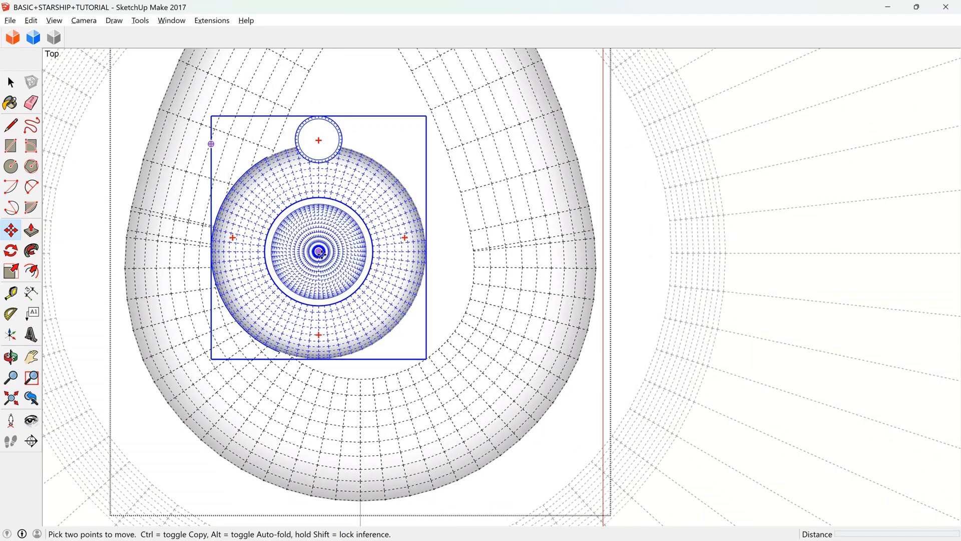
{"action": "left_click", "coordinate": [321, 253]}
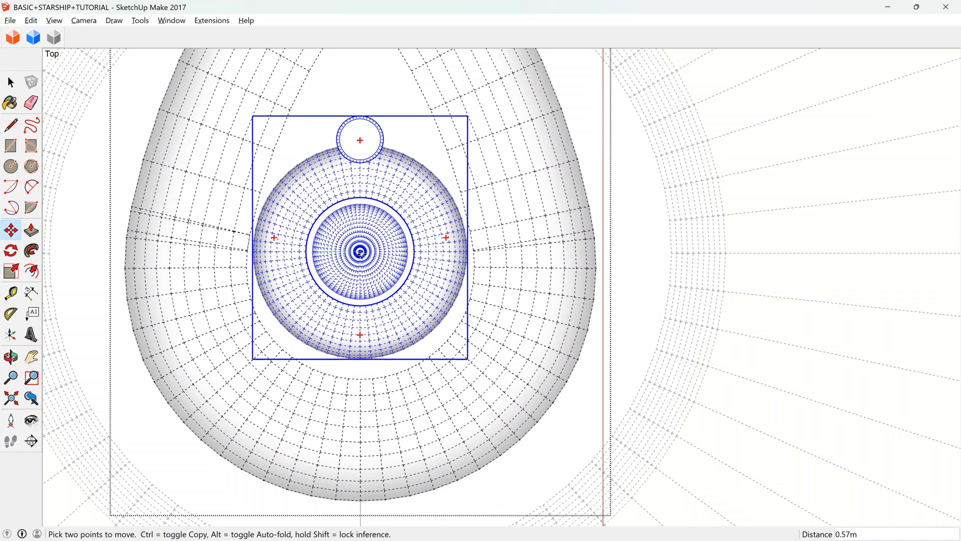
{"action": "left_click", "coordinate": [361, 251]}
Draw a centre line about 5.05 m long across the teardrop's inner opening, from its rounded end to its pointed end.
{"action": "left_click", "coordinate": [15, 121]}
{"action": "left_click", "coordinate": [360, 379]}
{"action": "scroll", "coordinate": [360, 380], "scroll_direction": "down", "scroll_amount": 2}
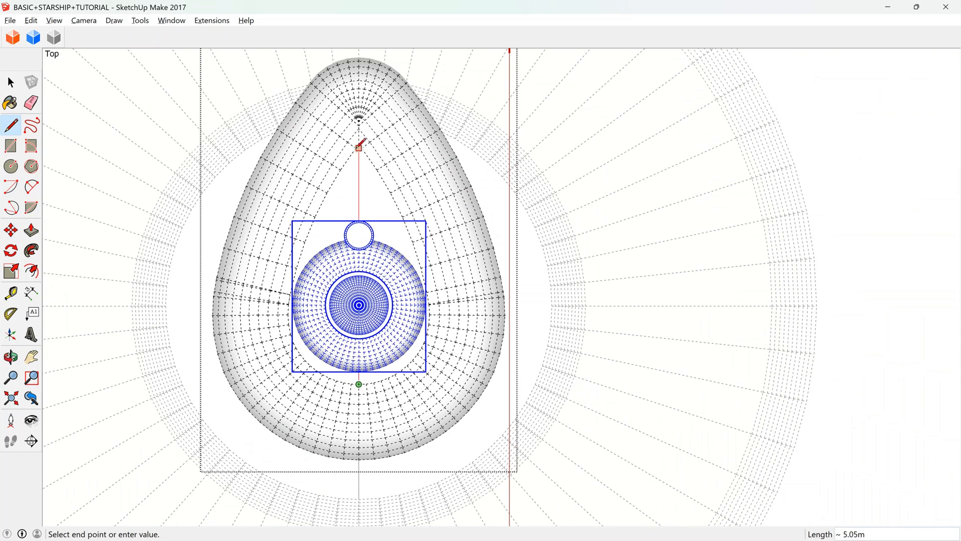
{"action": "scroll", "coordinate": [351, 360], "scroll_direction": "up", "scroll_amount": 5}
{"action": "key", "text": "space"}
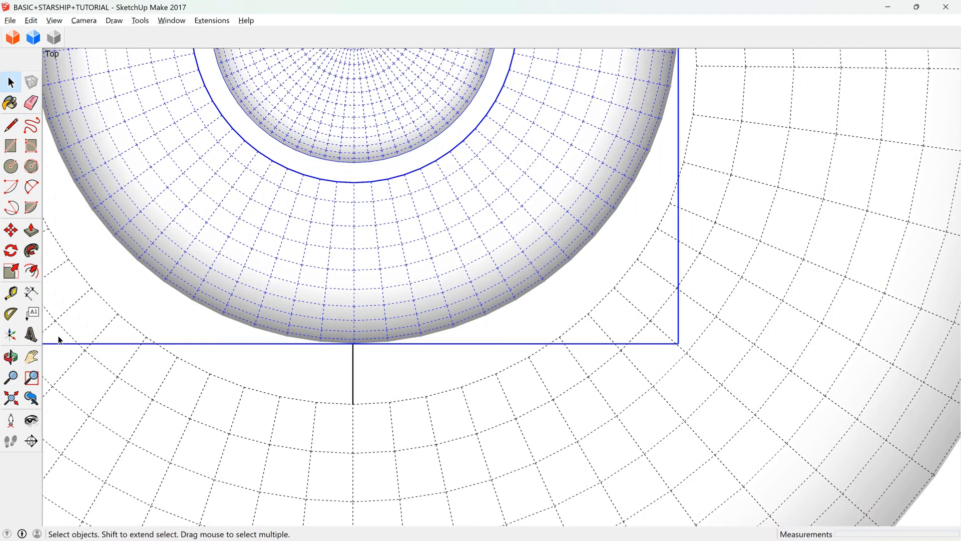
Move the round dome group by the vertex at the middle of its front edge onto the end of the drawn centre line.
{"action": "left_click", "coordinate": [11, 356]}
{"action": "left_click_drag", "start_coordinate": [300, 240], "coordinate": [371, 350]}
{"action": "left_click", "coordinate": [11, 231]}
{"action": "scroll", "coordinate": [433, 380], "scroll_direction": "up", "scroll_amount": 3}
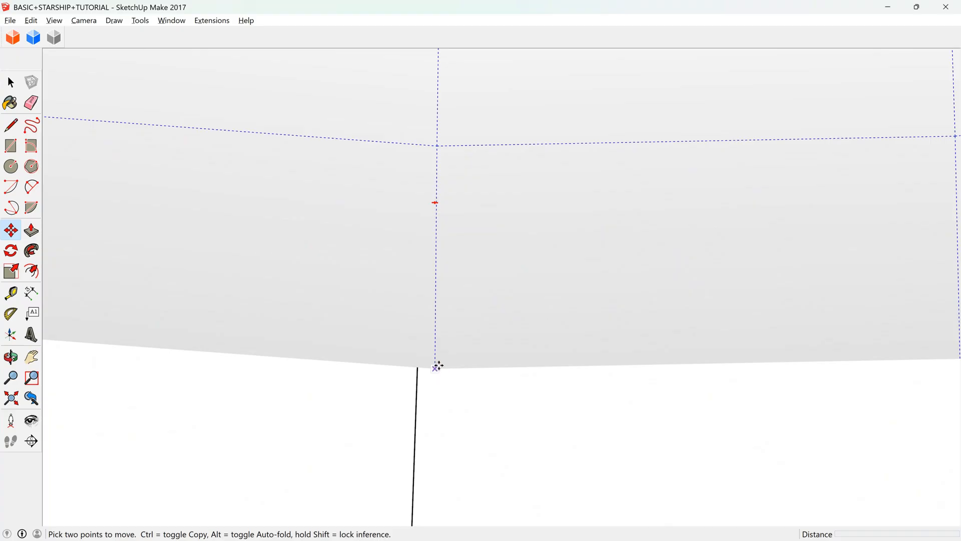
{"action": "left_click", "coordinate": [435, 366]}
{"action": "left_click", "coordinate": [419, 367]}
Erase the centre line drawn across the teardrop's inner opening.
{"action": "left_click", "coordinate": [31, 102]}
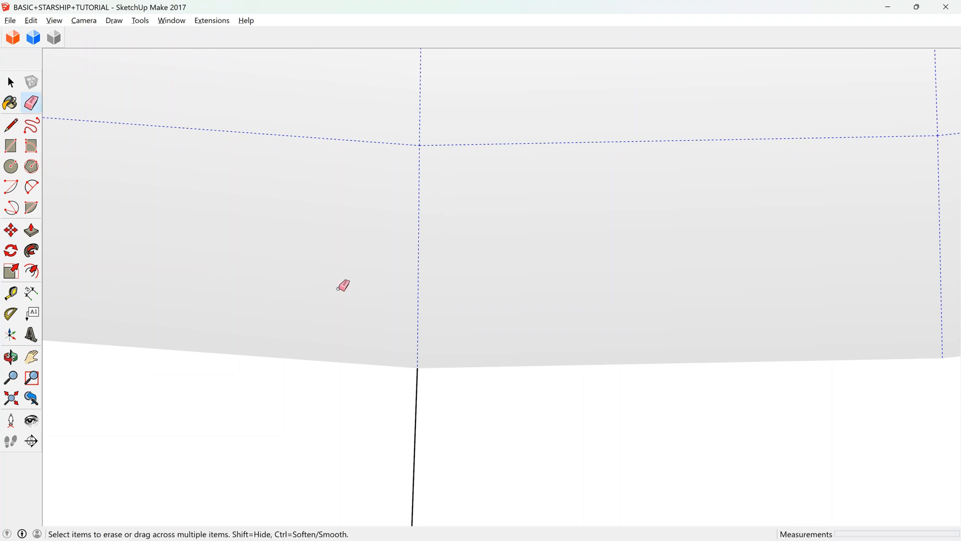
{"action": "scroll", "coordinate": [364, 314], "scroll_direction": "down", "scroll_amount": 3}
{"action": "scroll", "coordinate": [365, 313], "scroll_direction": "down", "scroll_amount": 3}
{"action": "left_click", "coordinate": [386, 332]}
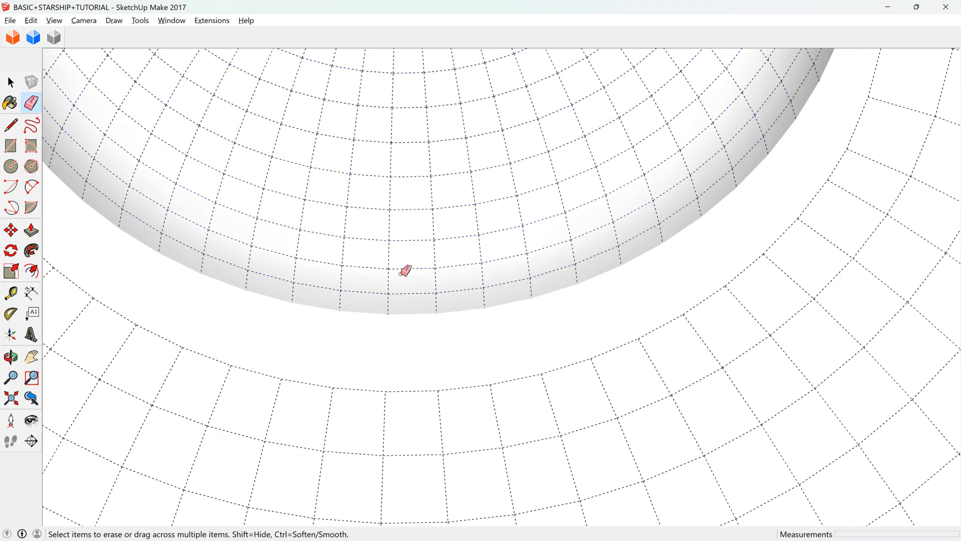
{"action": "scroll", "coordinate": [409, 224], "scroll_direction": "down", "scroll_amount": 8}
Open the saucer for editing and select its connected geometry together with the centre line in front of the teardrop.
{"action": "left_click", "coordinate": [11, 82]}
{"action": "triple_click", "coordinate": [409, 371]}
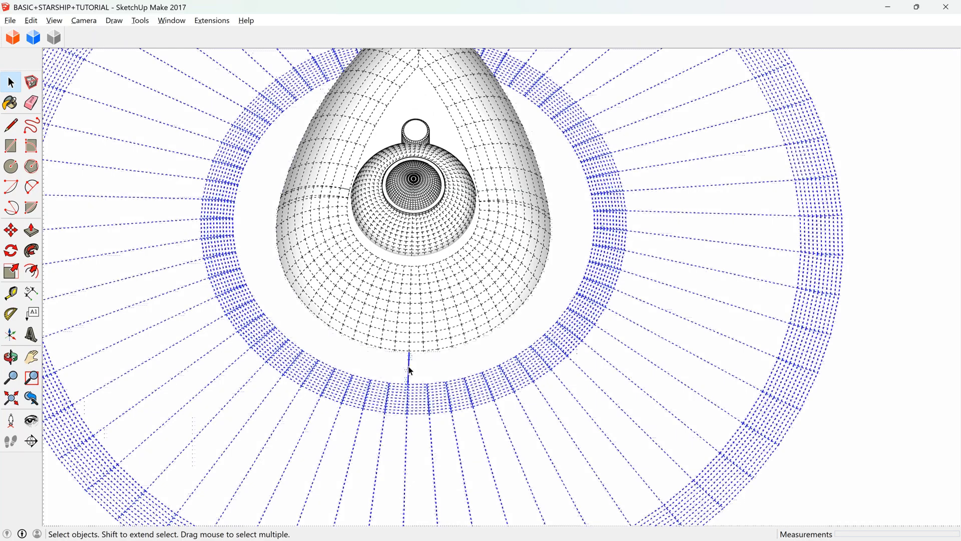
{"action": "scroll", "coordinate": [413, 381], "scroll_direction": "down", "scroll_amount": 10}
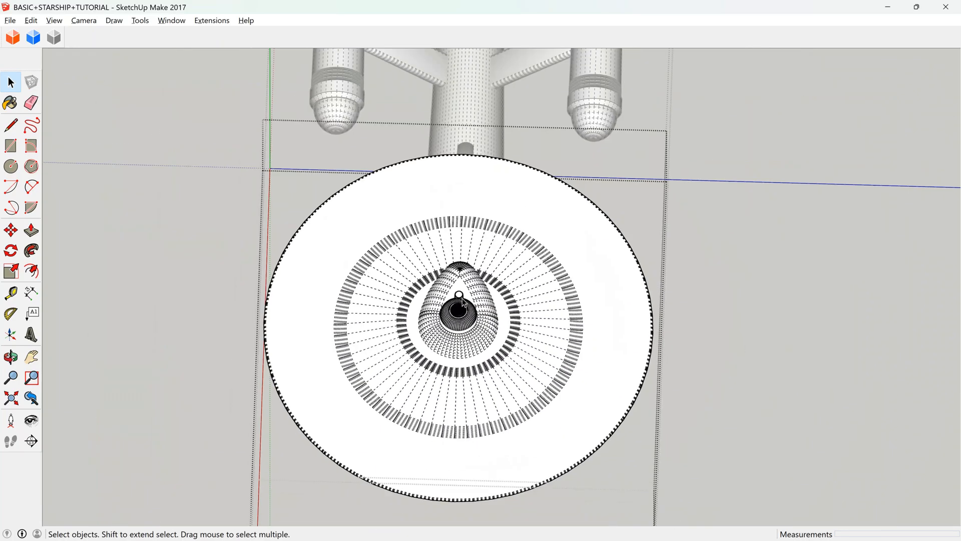
Turn off the display of hidden geometry and switch the camera to perspective.
{"action": "left_click", "coordinate": [10, 355]}
{"action": "left_click_drag", "start_coordinate": [482, 379], "coordinate": [64, 30]}
{"action": "left_click", "coordinate": [57, 22]}
{"action": "left_click", "coordinate": [86, 71]}
{"action": "left_click", "coordinate": [85, 20]}
{"action": "left_click", "coordinate": [122, 91]}
Examine the bridge assembly's position on the saucer from above, from the front and with the whole starship in view.
{"action": "scroll", "coordinate": [486, 302], "scroll_direction": "up", "scroll_amount": 8}
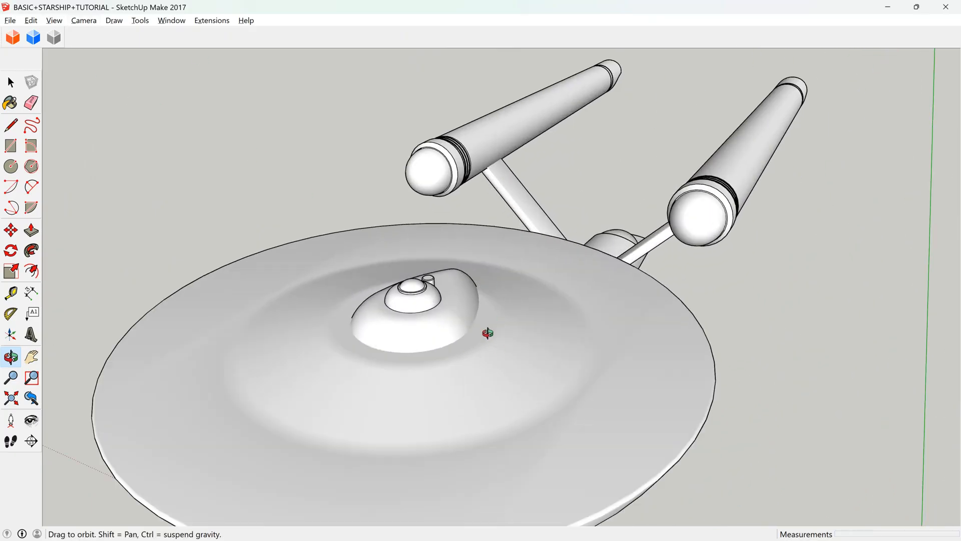
{"action": "scroll", "coordinate": [430, 311], "scroll_direction": "up", "scroll_amount": 3}
{"action": "left_click_drag", "start_coordinate": [466, 301], "coordinate": [494, 266]}
{"action": "scroll", "coordinate": [580, 249], "scroll_direction": "down", "scroll_amount": 3}
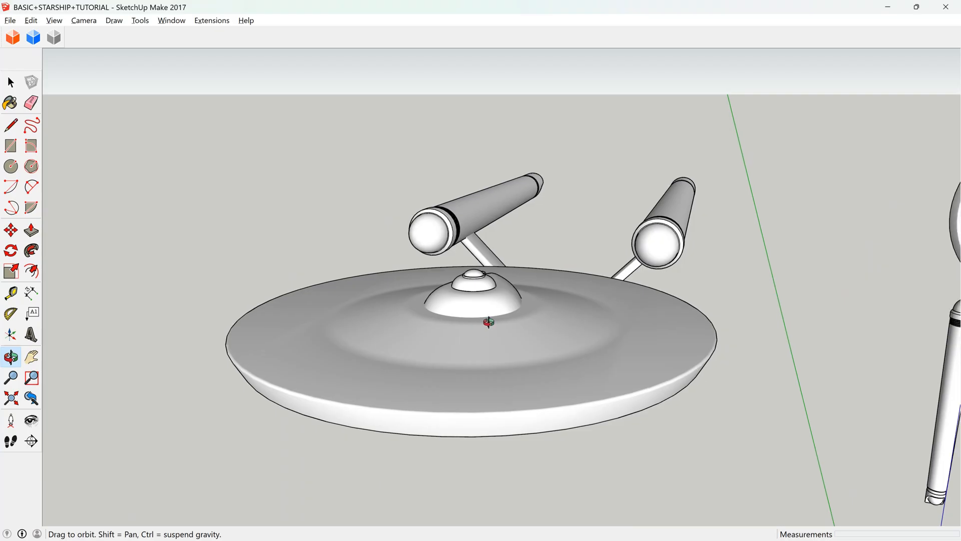
{"action": "left_click_drag", "start_coordinate": [481, 328], "coordinate": [526, 294]}
{"action": "scroll", "coordinate": [526, 294], "scroll_direction": "down", "scroll_amount": 3}
{"action": "scroll", "coordinate": [485, 318], "scroll_direction": "up", "scroll_amount": 3}
{"action": "left_click_drag", "start_coordinate": [485, 365], "coordinate": [553, 337]}
{"action": "scroll", "coordinate": [502, 347], "scroll_direction": "down", "scroll_amount": 2}
{"action": "scroll", "coordinate": [488, 370], "scroll_direction": "up", "scroll_amount": 3}
{"action": "scroll", "coordinate": [554, 337], "scroll_direction": "down", "scroll_amount": 2}
Examine the secondary hull's front and deflector dish up close, and the separate starship standing over the reference image.
{"action": "left_click_drag", "start_coordinate": [429, 354], "coordinate": [3, 290]}
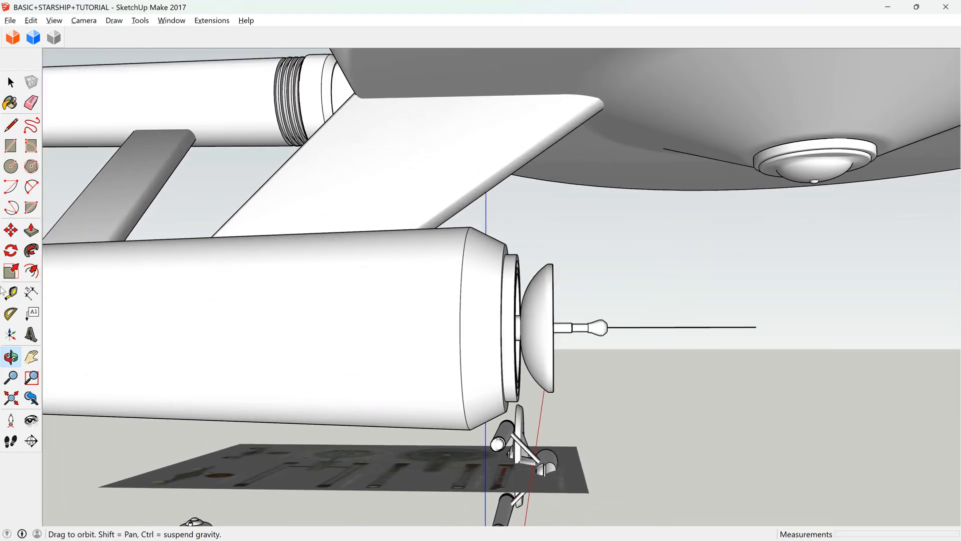
{"action": "left_click_drag", "start_coordinate": [261, 301], "coordinate": [325, 339]}
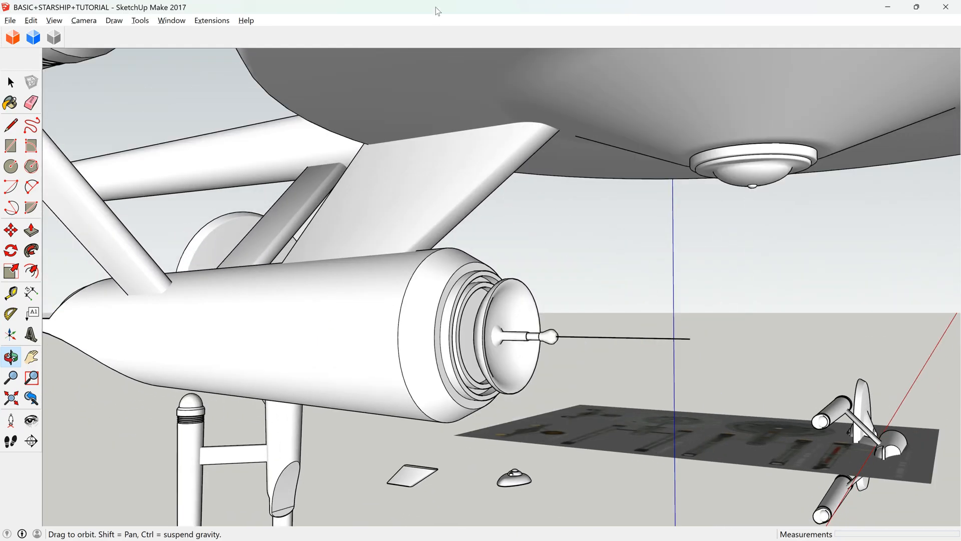
{"action": "scroll", "coordinate": [461, 143], "scroll_direction": "down", "scroll_amount": 7}
{"action": "left_click_drag", "start_coordinate": [475, 197], "coordinate": [342, 225]}
{"action": "scroll", "coordinate": [342, 225], "scroll_direction": "down", "scroll_amount": 5}
{"action": "left_click_drag", "start_coordinate": [673, 266], "coordinate": [277, 193]}
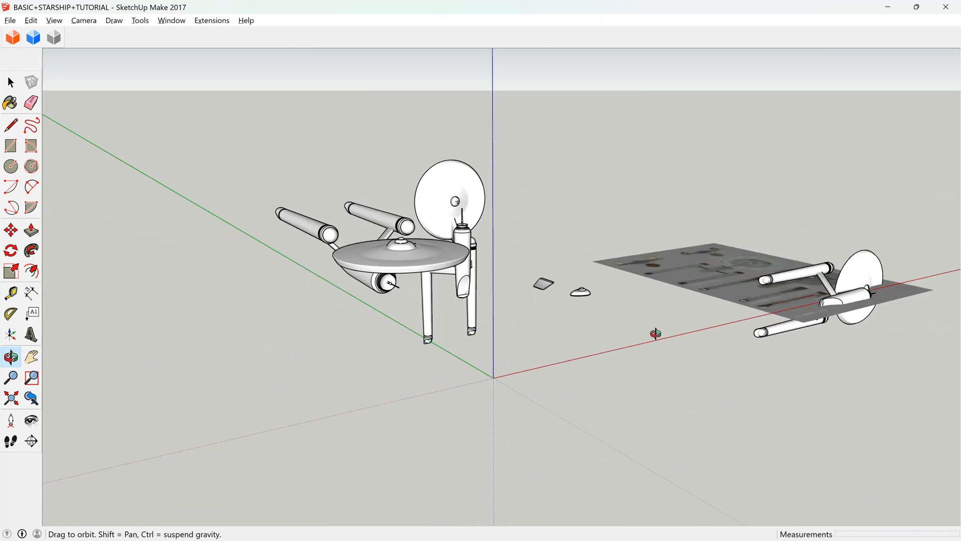
{"action": "scroll", "coordinate": [277, 193], "scroll_direction": "down", "scroll_amount": 2}
{"action": "scroll", "coordinate": [771, 310], "scroll_direction": "up", "scroll_amount": 7}
{"action": "left_click_drag", "start_coordinate": [771, 311], "coordinate": [448, 272]}
{"action": "scroll", "coordinate": [685, 356], "scroll_direction": "up", "scroll_amount": 3}
{"action": "left_click_drag", "start_coordinate": [519, 318], "coordinate": [470, 328]}
{"action": "scroll", "coordinate": [581, 169], "scroll_direction": "down", "scroll_amount": 1}
{"action": "key", "text": "space"}
{"action": "left_click", "coordinate": [533, 326]}
{"action": "scroll", "coordinate": [532, 324], "scroll_direction": "down", "scroll_amount": 3}
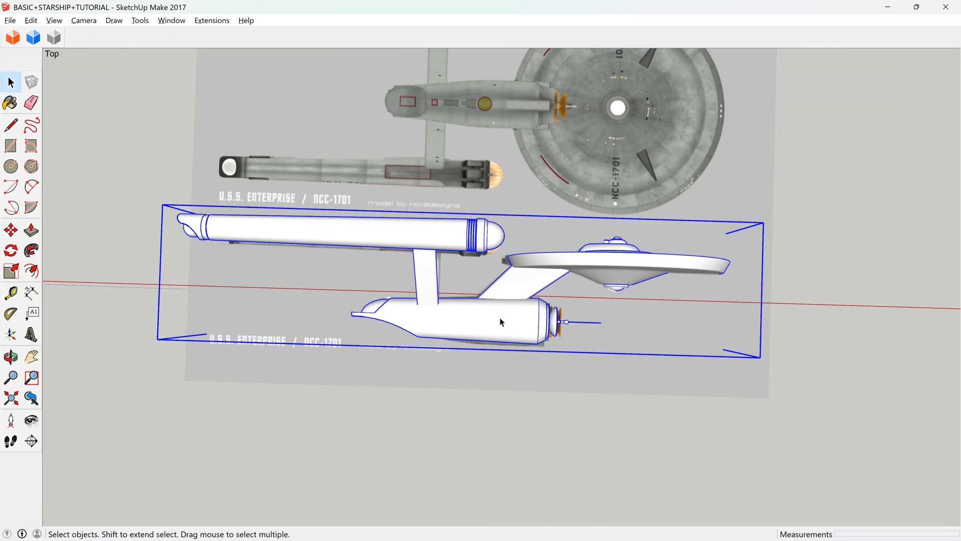
{"action": "left_click", "coordinate": [11, 230]}
{"action": "scroll", "coordinate": [524, 298], "scroll_direction": "down", "scroll_amount": 2}
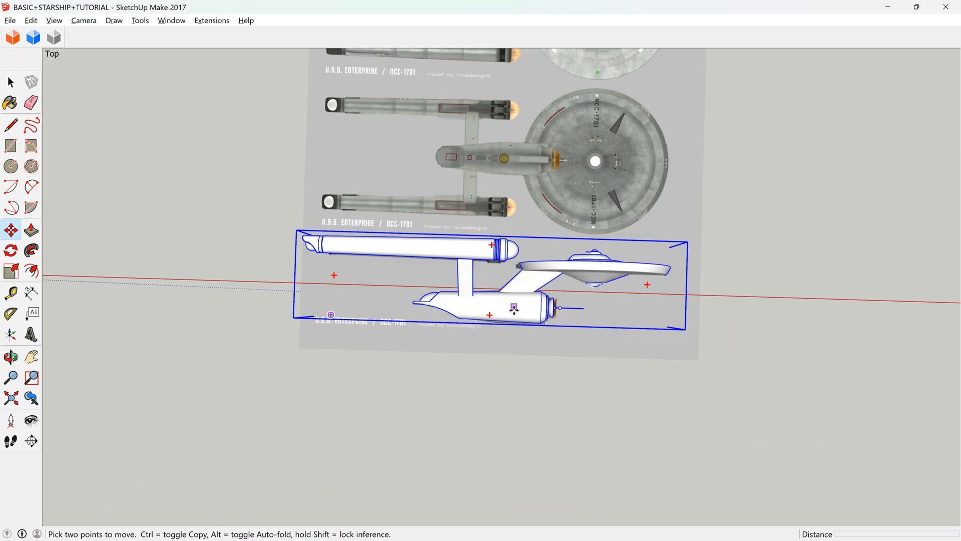
{"action": "left_click", "coordinate": [514, 310]}
{"action": "scroll", "coordinate": [408, 306], "scroll_direction": "down", "scroll_amount": 1}
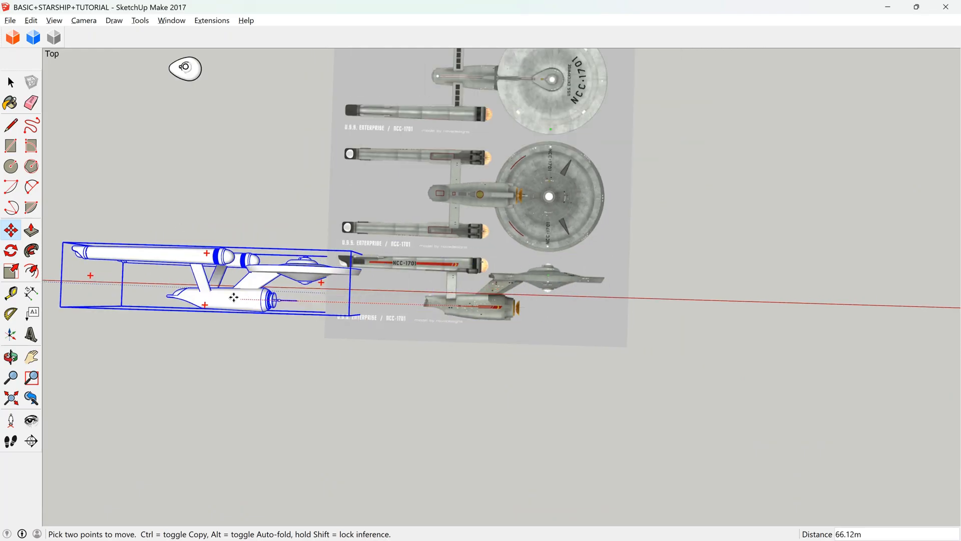
{"action": "key", "text": "Escape"}
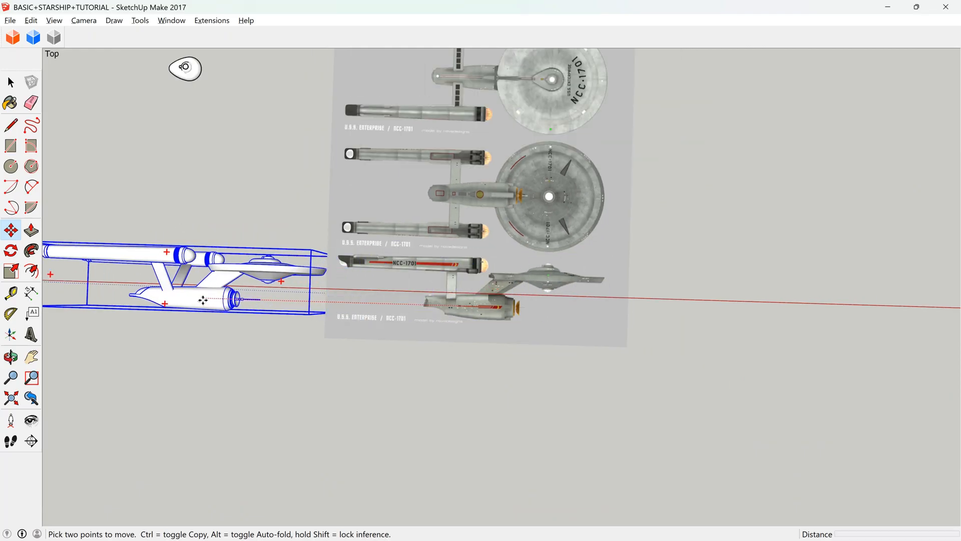
Open the starship over the reference image for editing and select the secondary hull's conical front section and stepped rim.
{"action": "scroll", "coordinate": [558, 307], "scroll_direction": "up", "scroll_amount": 2}
{"action": "scroll", "coordinate": [423, 318], "scroll_direction": "up", "scroll_amount": 2}
{"action": "scroll", "coordinate": [423, 318], "scroll_direction": "up", "scroll_amount": 4}
{"action": "key", "text": "space"}
{"action": "left_click", "coordinate": [525, 287]}
{"action": "left_click_drag", "start_coordinate": [482, 199], "coordinate": [745, 493]}
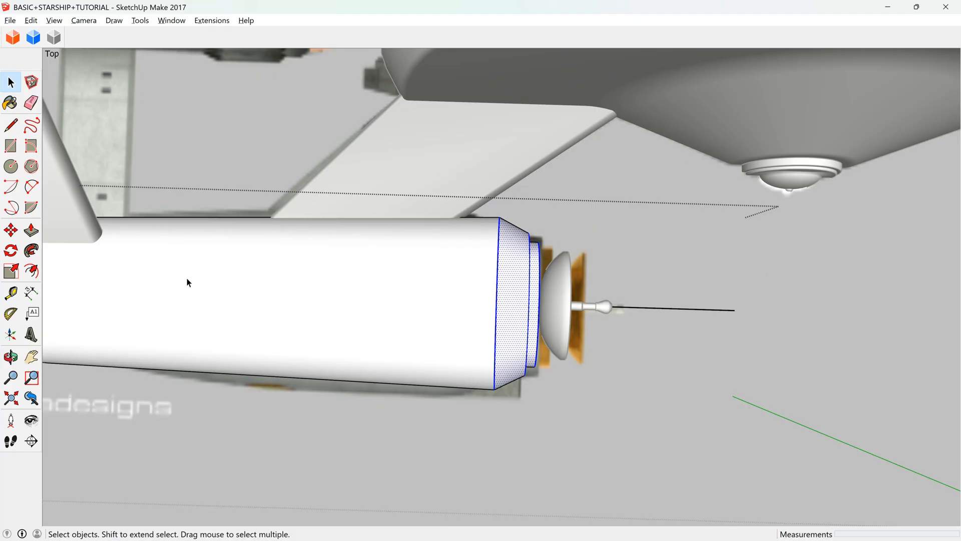
Compare the hull's stepped front rim, deflector dish and antenna with the side view in the reference image.
{"action": "scroll", "coordinate": [420, 302], "scroll_direction": "down", "scroll_amount": 2}
{"action": "scroll", "coordinate": [404, 290], "scroll_direction": "up", "scroll_amount": 3}
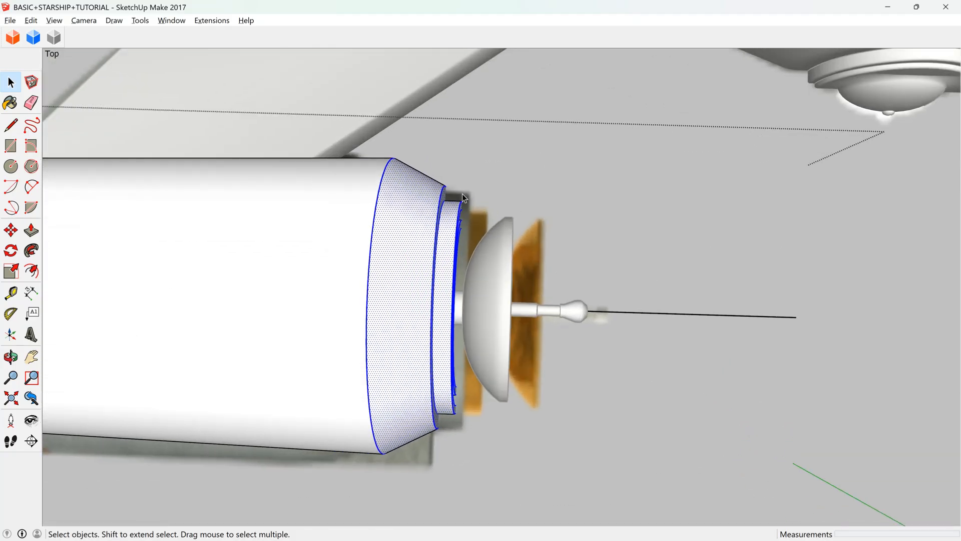
{"action": "scroll", "coordinate": [513, 294], "scroll_direction": "down", "scroll_amount": 2}
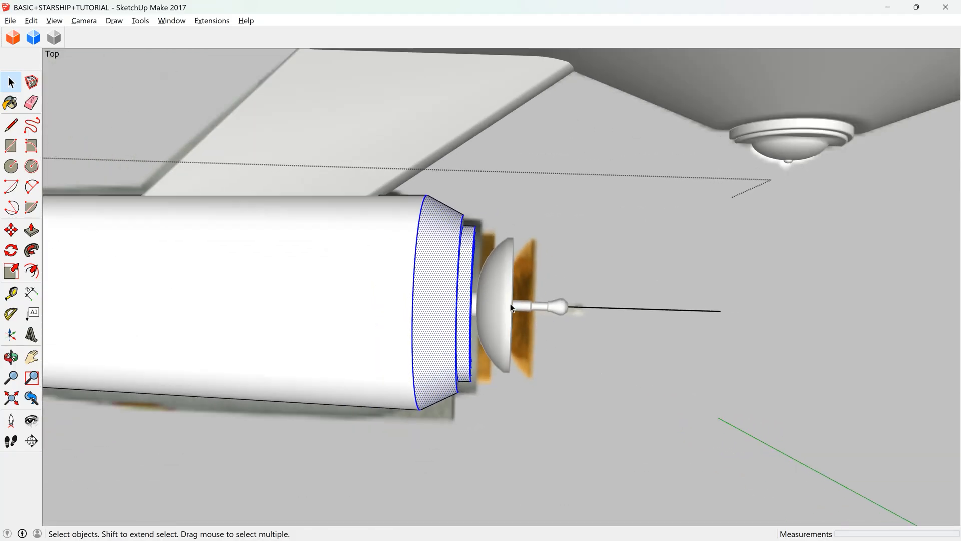
{"action": "scroll", "coordinate": [551, 305], "scroll_direction": "up", "scroll_amount": 2}
{"action": "scroll", "coordinate": [554, 309], "scroll_direction": "up", "scroll_amount": 4}
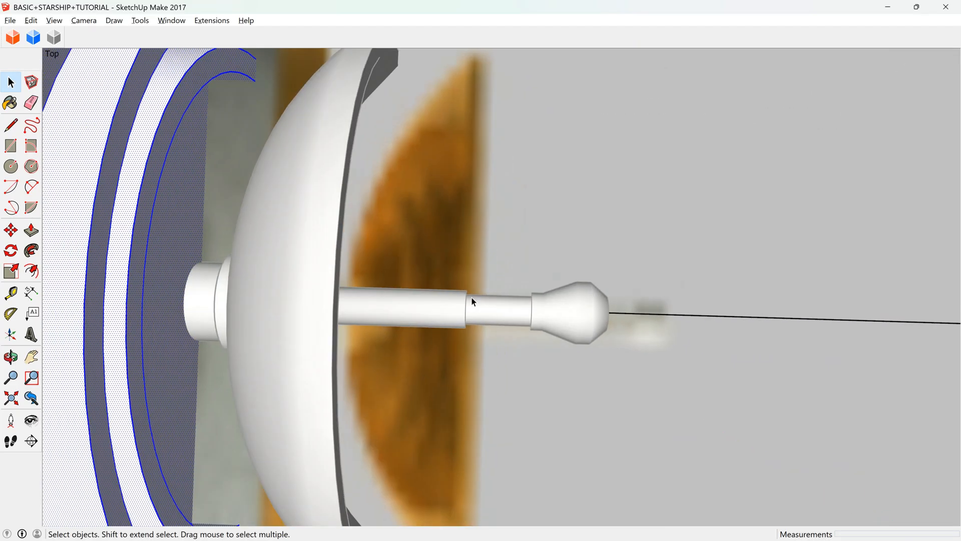
{"action": "scroll", "coordinate": [608, 303], "scroll_direction": "down", "scroll_amount": 8}
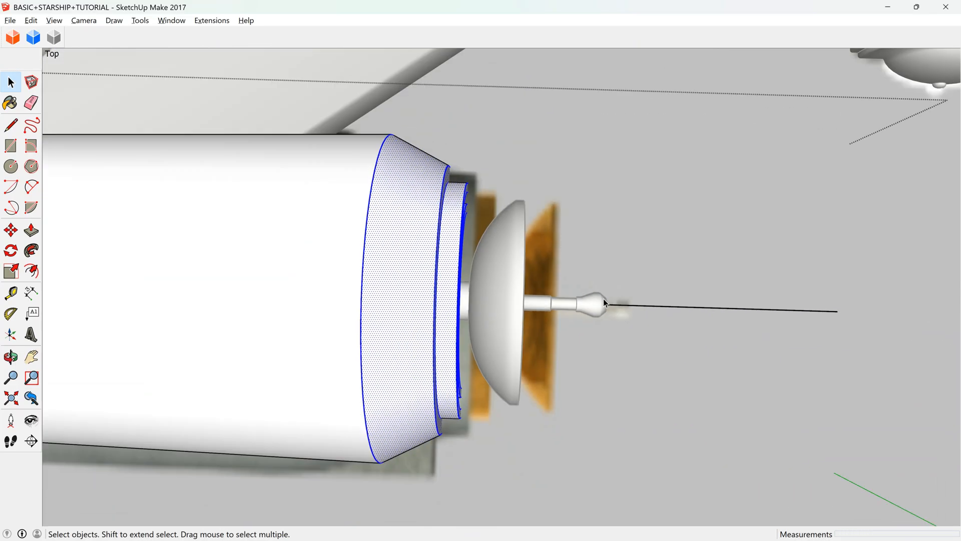
Copy the circular edge where the secondary hull meets its conical front section, and close the starship's editing.
{"action": "left_click_drag", "start_coordinate": [486, 212], "coordinate": [509, 438]}
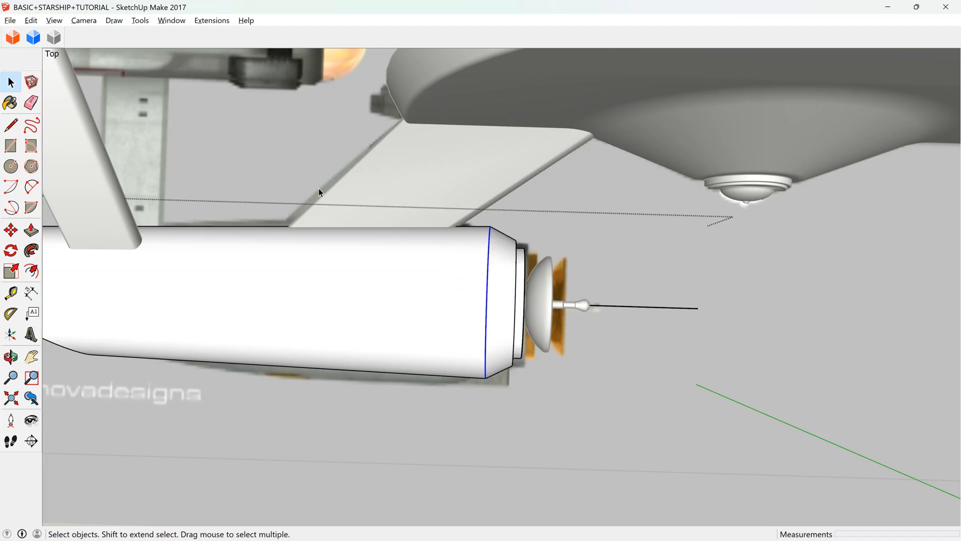
{"action": "left_click", "coordinate": [9, 357]}
{"action": "left_click_drag", "start_coordinate": [440, 356], "coordinate": [392, 344]}
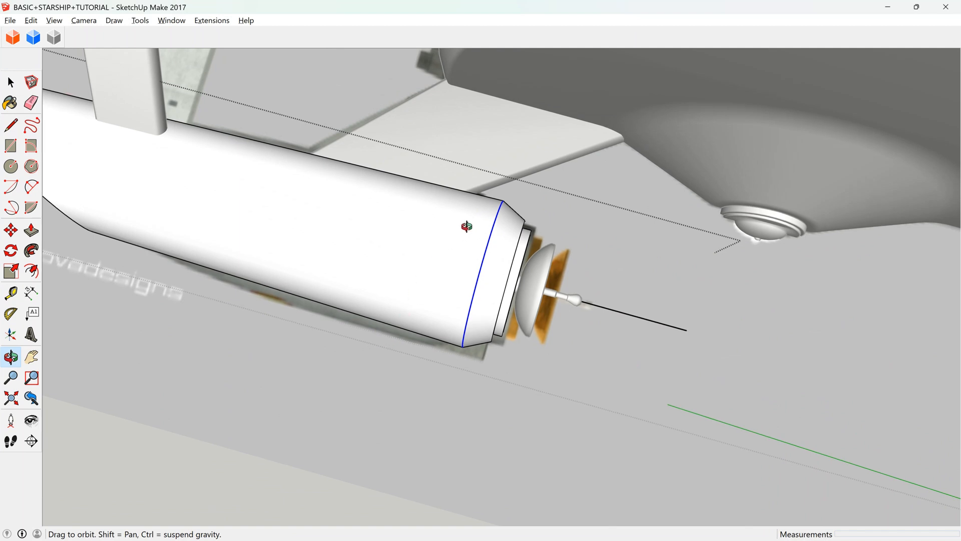
{"action": "key", "text": "space"}
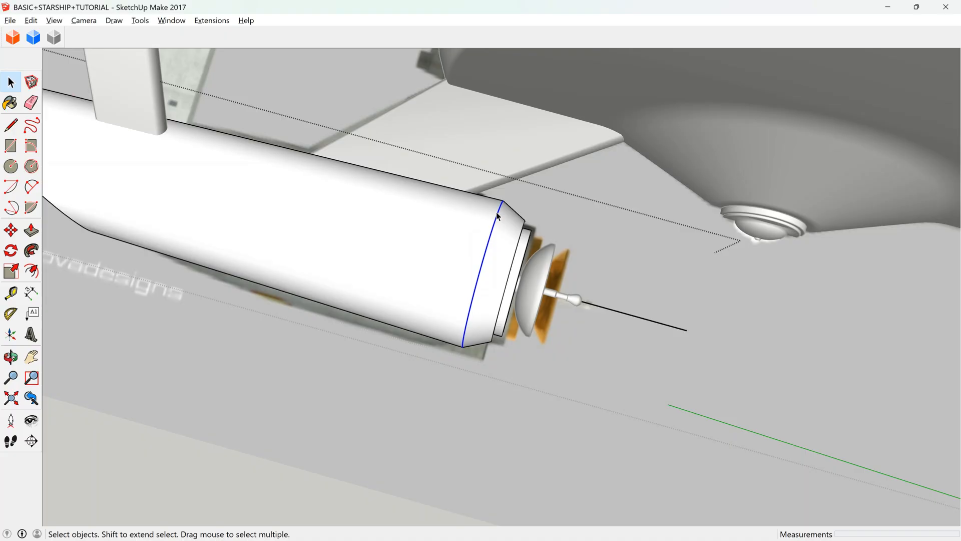
{"action": "scroll", "coordinate": [498, 214], "scroll_direction": "up", "scroll_amount": 4}
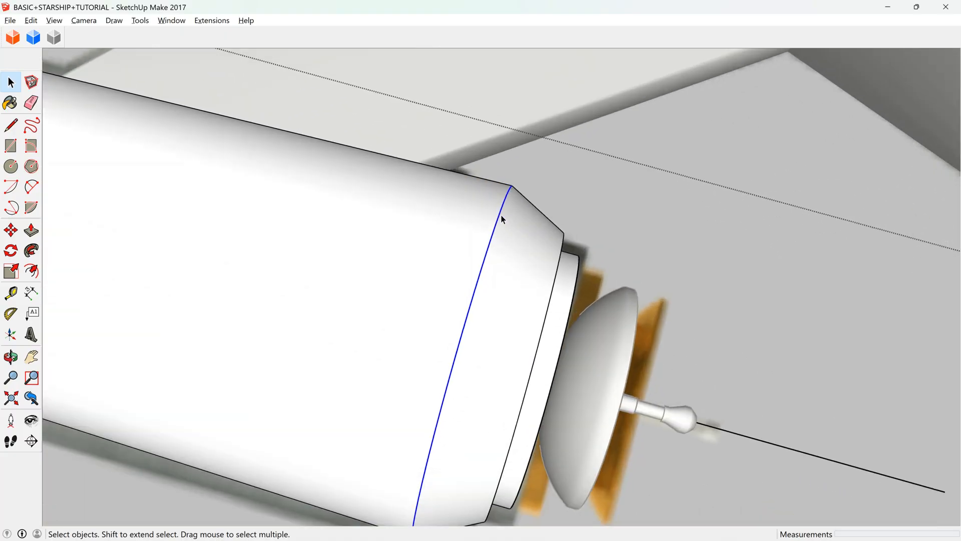
{"action": "scroll", "coordinate": [500, 212], "scroll_direction": "down", "scroll_amount": 2}
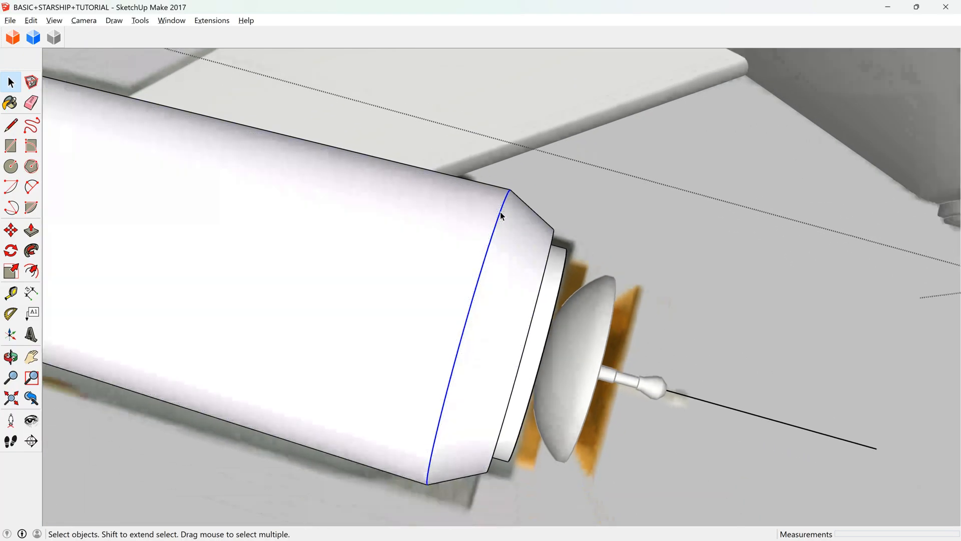
{"action": "scroll", "coordinate": [501, 211], "scroll_direction": "down", "scroll_amount": 2}
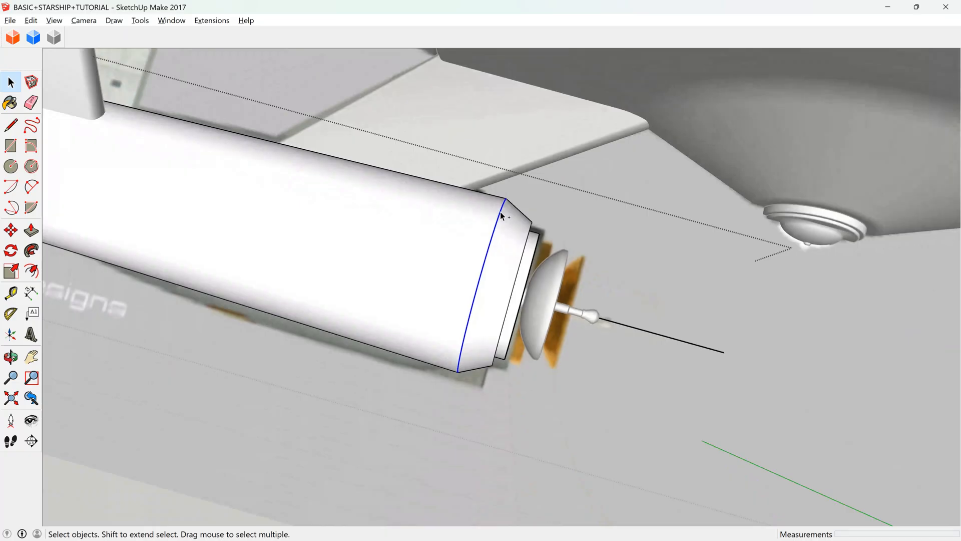
{"action": "scroll", "coordinate": [504, 306], "scroll_direction": "down", "scroll_amount": 10}
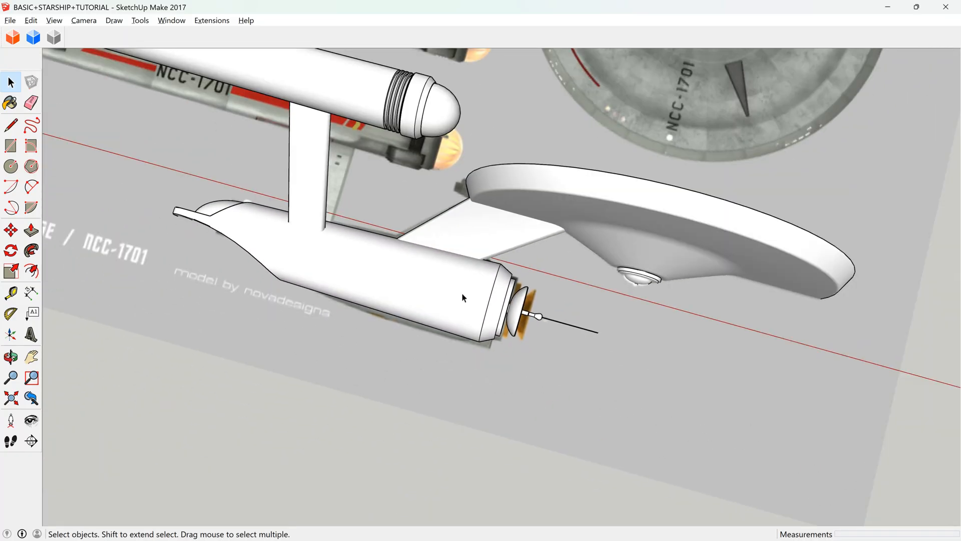
Move the whole starship 100 m along the red axis, away from the reference image.
{"action": "left_click", "coordinate": [518, 312]}
{"action": "scroll", "coordinate": [519, 313], "scroll_direction": "down", "scroll_amount": 3}
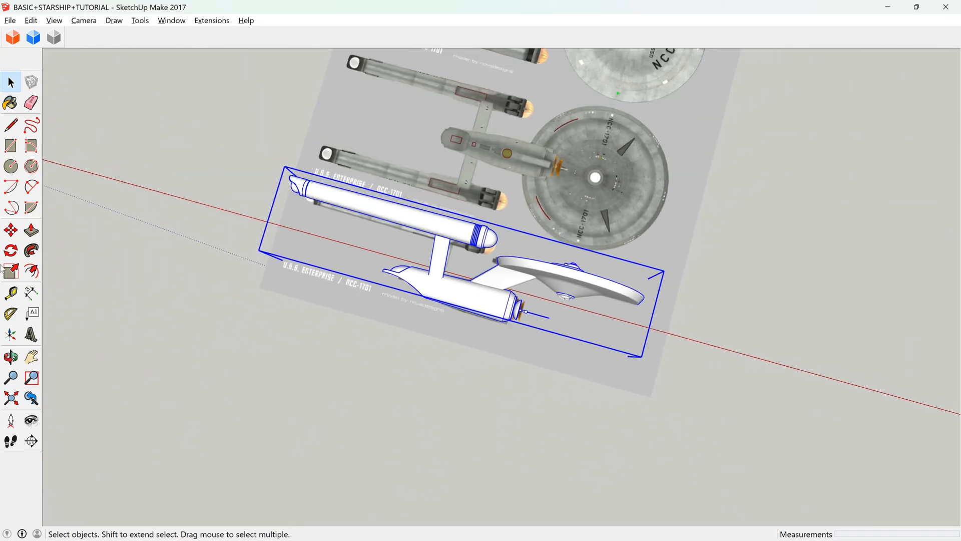
{"action": "left_click", "coordinate": [11, 230]}
{"action": "left_click", "coordinate": [442, 242]}
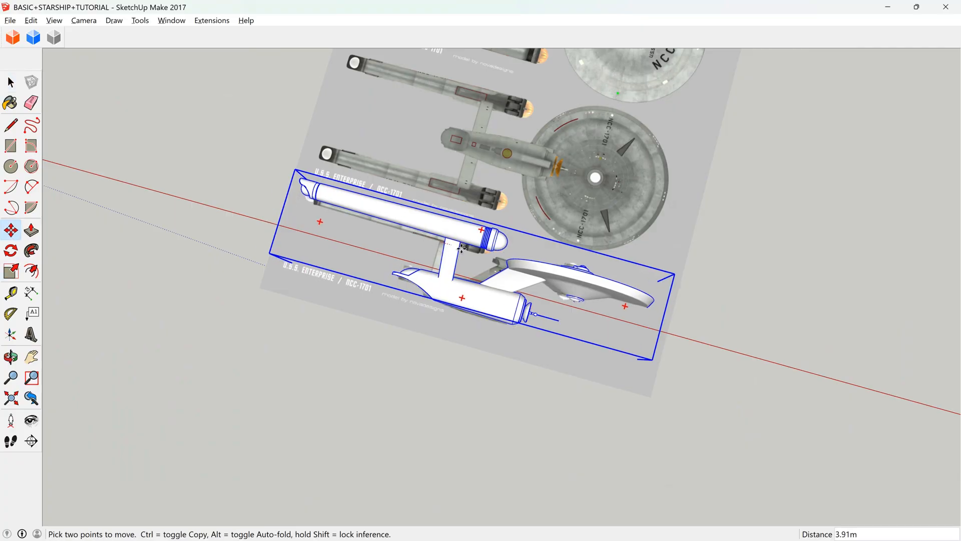
{"action": "scroll", "coordinate": [446, 245], "scroll_direction": "down", "scroll_amount": 3}
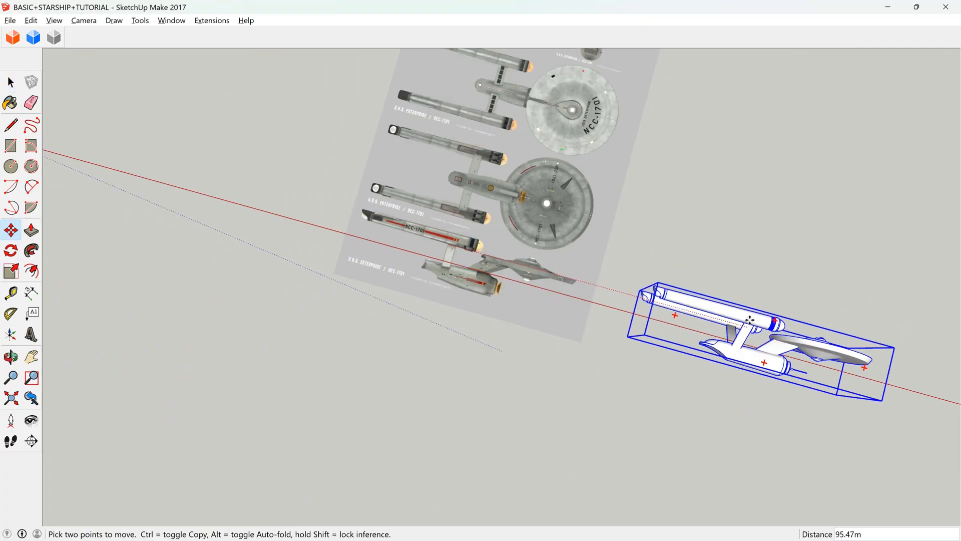
{"action": "type", "text": "100"}
{"action": "key", "text": "Return"}
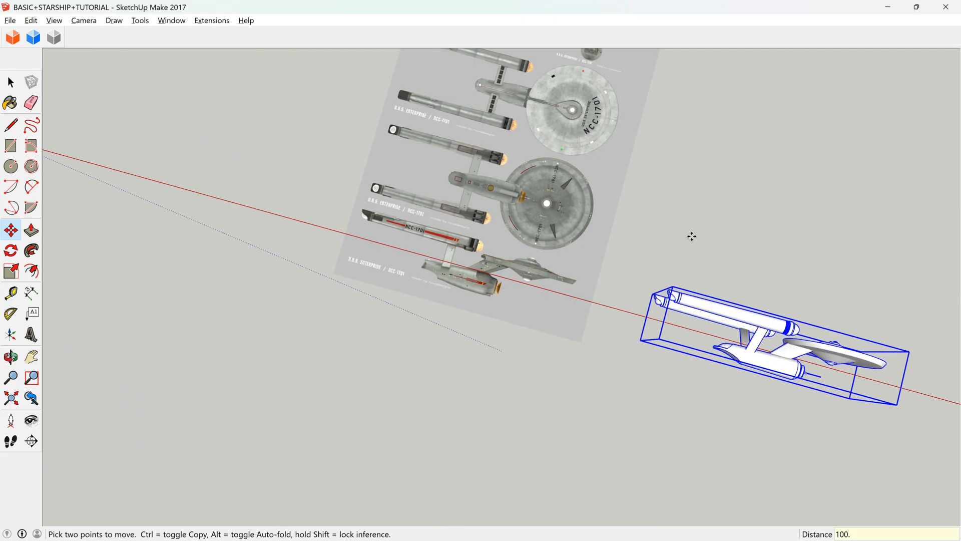
Paste the copied circular edge in place over the reference image's side view, at the front of the secondary hull.
{"action": "scroll", "coordinate": [690, 236], "scroll_direction": "up", "scroll_amount": 5}
{"action": "scroll", "coordinate": [504, 331], "scroll_direction": "up", "scroll_amount": 3}
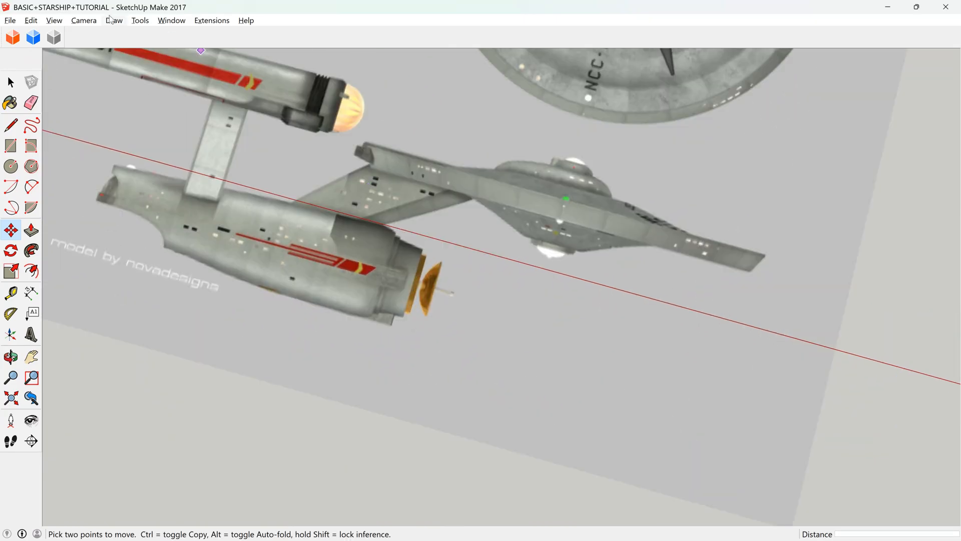
{"action": "left_click", "coordinate": [10, 357]}
{"action": "left_click_drag", "start_coordinate": [330, 300], "coordinate": [367, 320]}
{"action": "scroll", "coordinate": [367, 320], "scroll_direction": "up", "scroll_amount": 3}
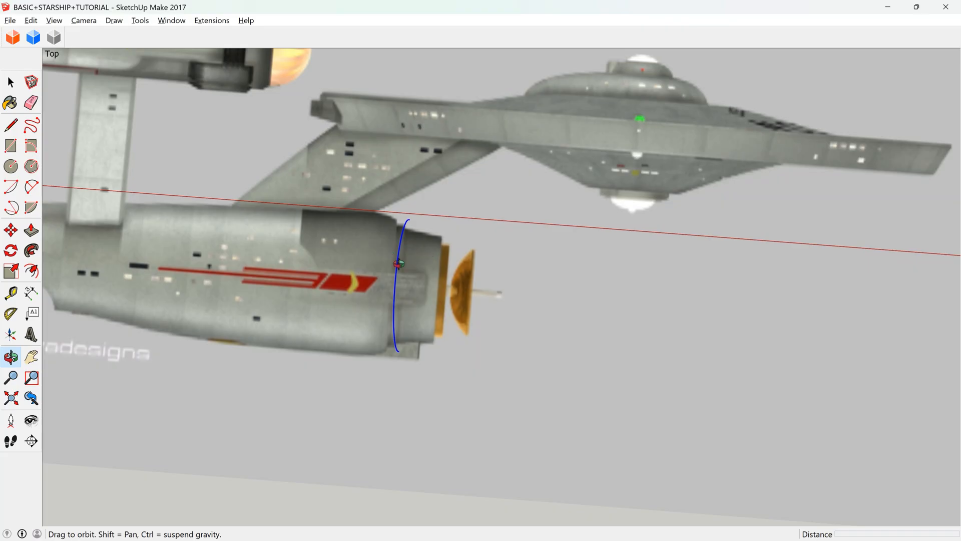
Draw lines from the top of the pasted circular edge to its centre and on to its upper-hull end, filling the arc with faces.
{"action": "left_click_drag", "start_coordinate": [381, 308], "coordinate": [55, 89]}
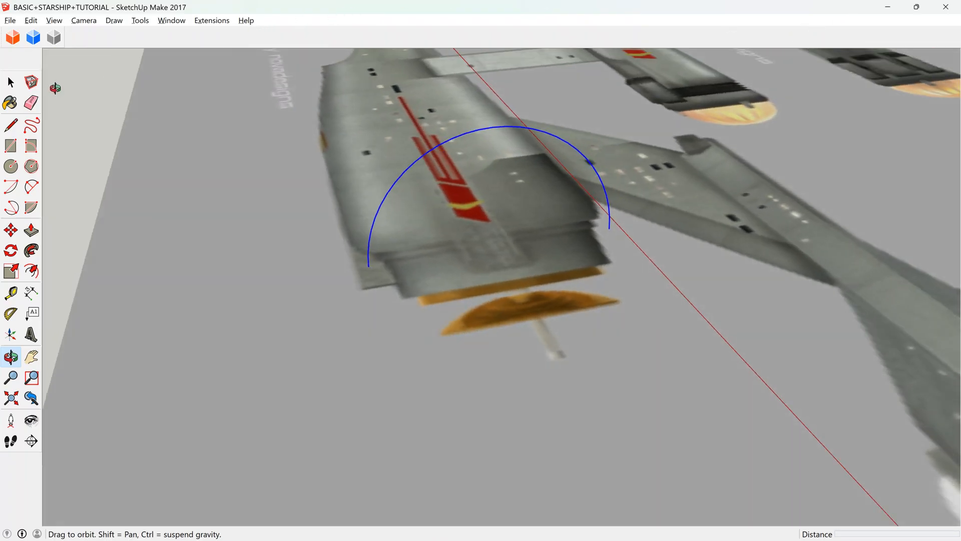
{"action": "left_click", "coordinate": [11, 125]}
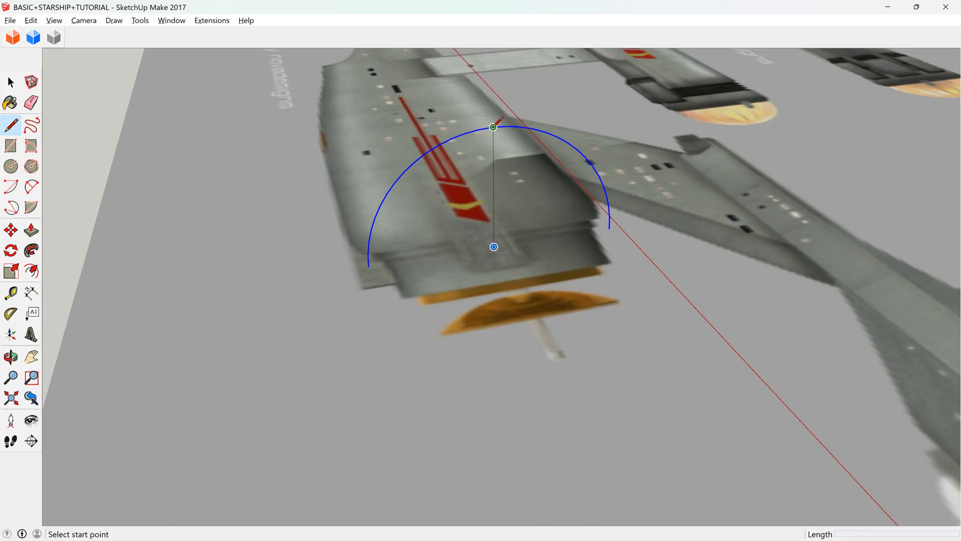
{"action": "scroll", "coordinate": [493, 127], "scroll_direction": "up", "scroll_amount": 2}
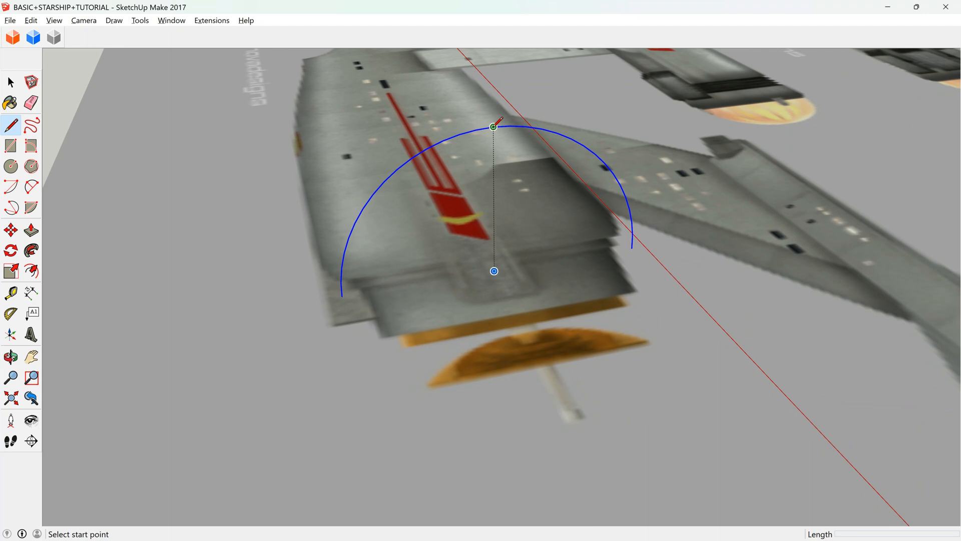
{"action": "left_click", "coordinate": [493, 127]}
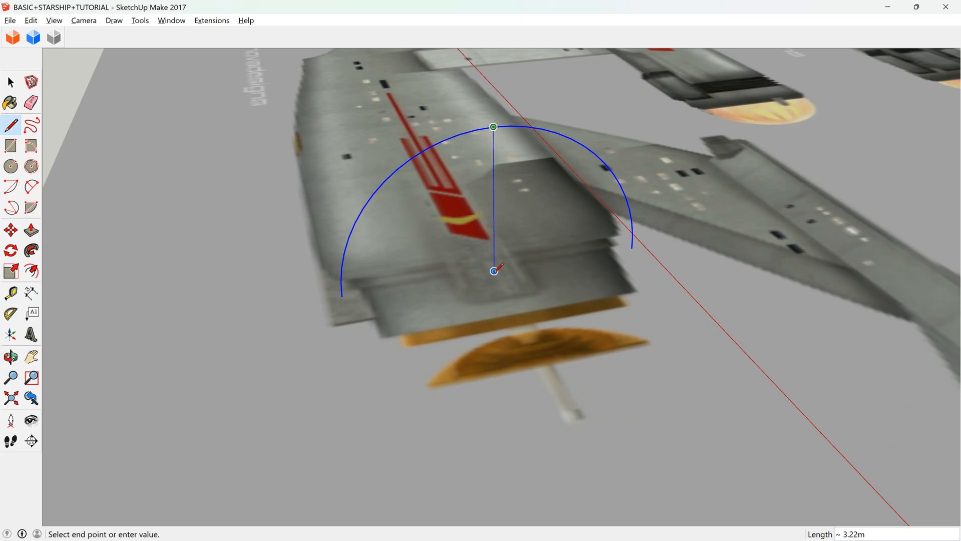
{"action": "left_click", "coordinate": [634, 248]}
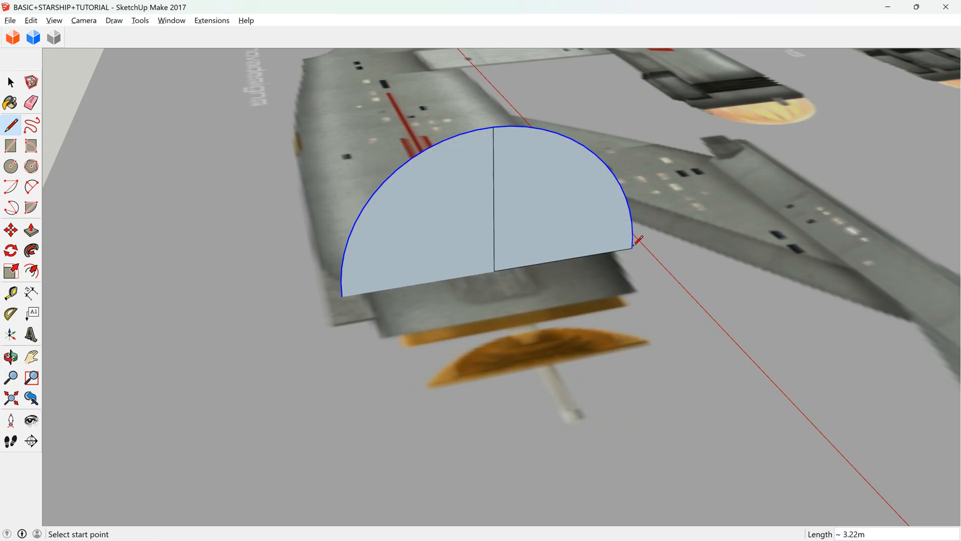
Draw a line about 2.03 m long from the circle's centre along the red axis to the front of the orange ring.
{"action": "left_click", "coordinate": [11, 357]}
{"action": "left_click_drag", "start_coordinate": [536, 303], "coordinate": [516, 286]}
{"action": "left_click", "coordinate": [491, 276]}
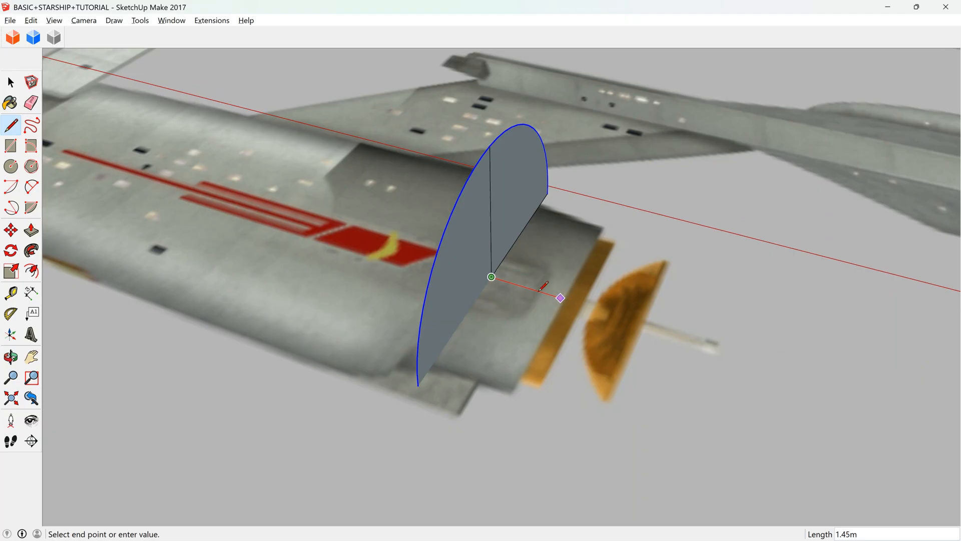
{"action": "scroll", "coordinate": [540, 290], "scroll_direction": "down", "scroll_amount": 3}
{"action": "scroll", "coordinate": [498, 273], "scroll_direction": "up", "scroll_amount": 6}
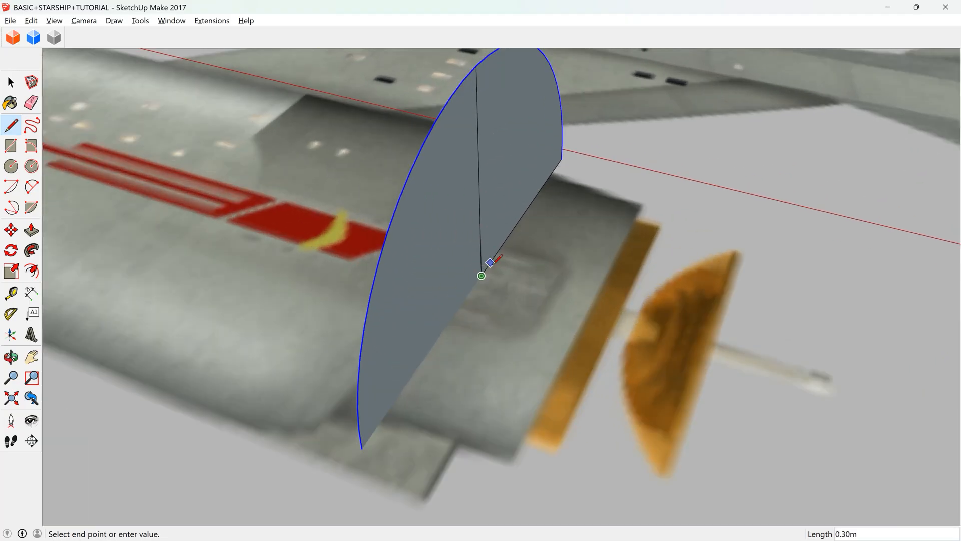
{"action": "left_click", "coordinate": [617, 316]}
{"action": "scroll", "coordinate": [617, 318], "scroll_direction": "down", "scroll_amount": 3}
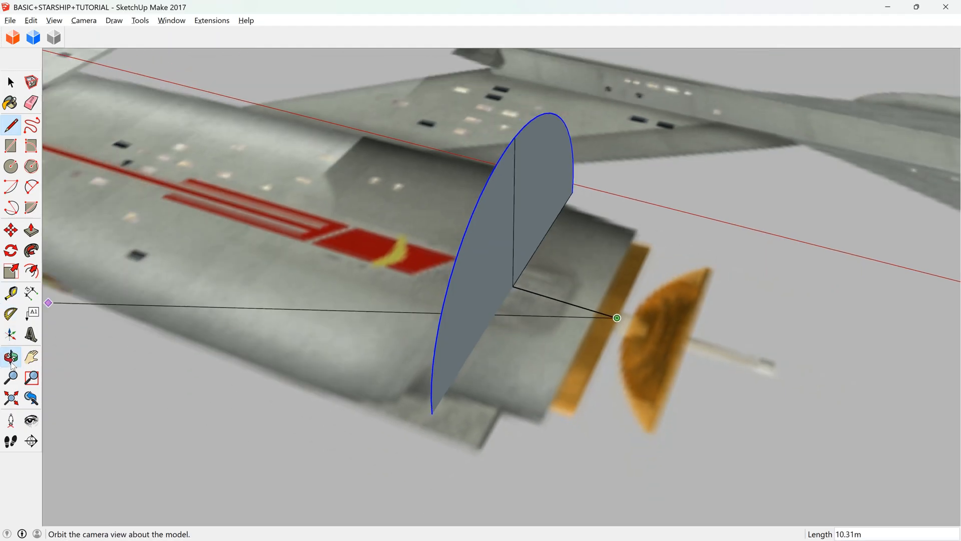
Move the circle faces and their centre line about 0.88 m rearward along the red axis, to the start of the hull's stepped rim.
{"action": "left_click", "coordinate": [11, 356]}
{"action": "left_click_drag", "start_coordinate": [400, 250], "coordinate": [476, 259]}
{"action": "key", "text": "space"}
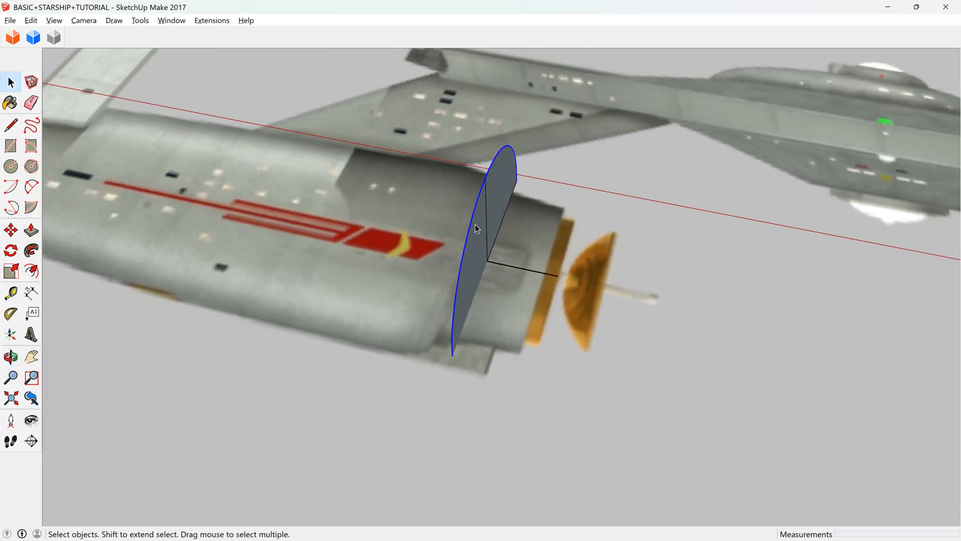
{"action": "triple_click", "coordinate": [486, 217]}
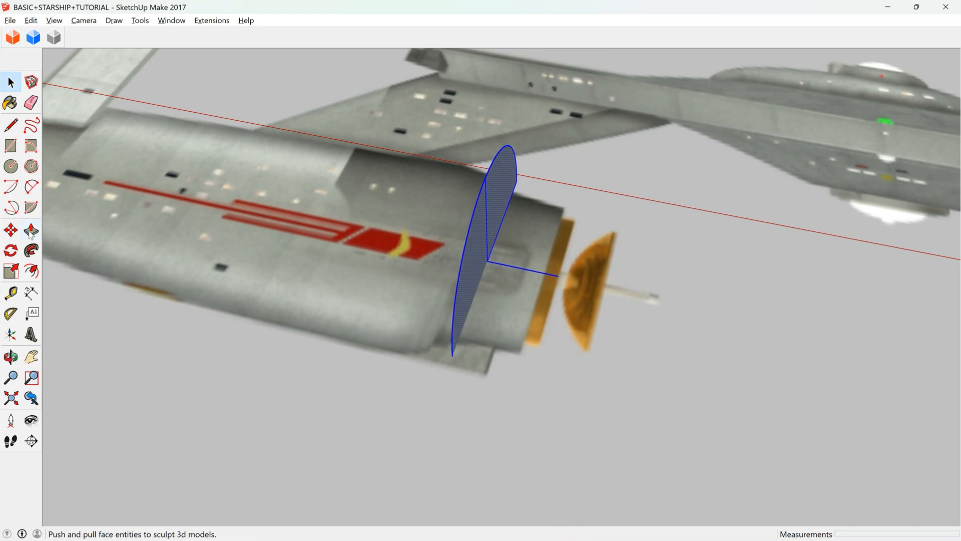
{"action": "left_click", "coordinate": [10, 230]}
{"action": "left_click", "coordinate": [486, 254]}
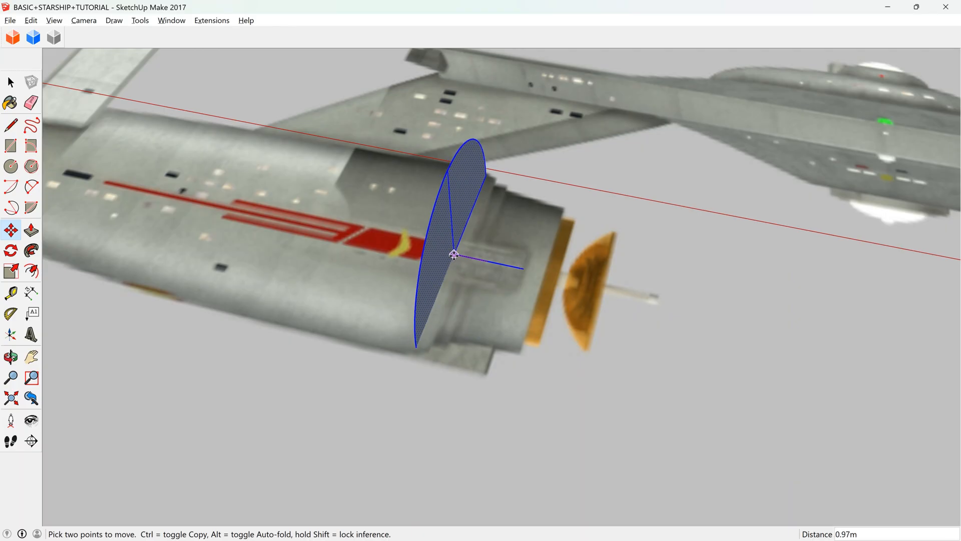
{"action": "left_click", "coordinate": [456, 255]}
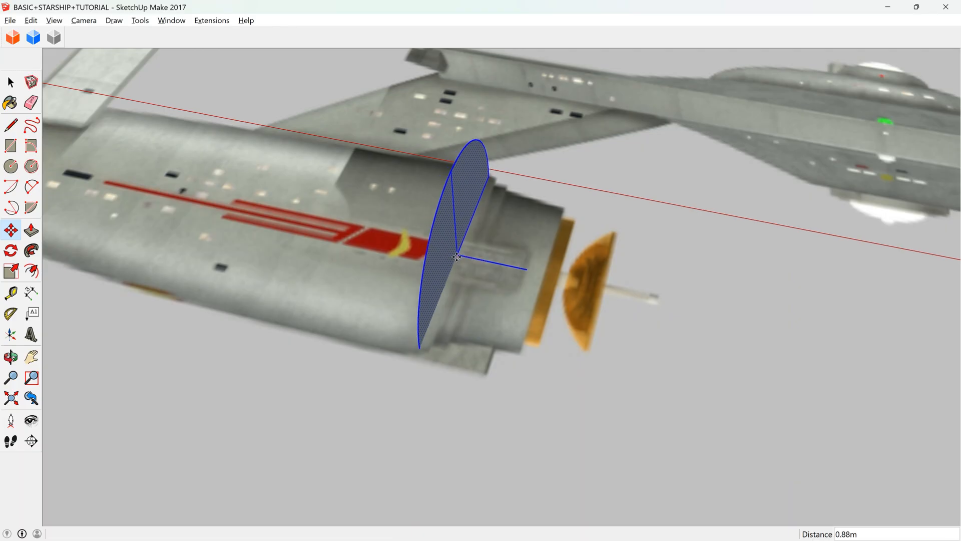
Extend the centre line to the orange ring's front face and trace the ring's upper half and outer edge from the reference image.
{"action": "left_click", "coordinate": [11, 125]}
{"action": "scroll", "coordinate": [474, 256], "scroll_direction": "up", "scroll_amount": 2}
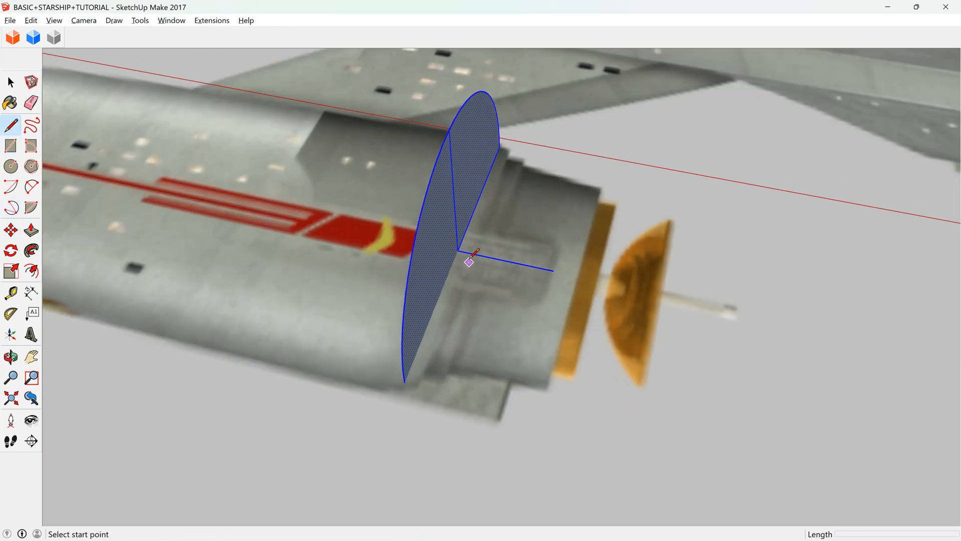
{"action": "left_click", "coordinate": [457, 250]}
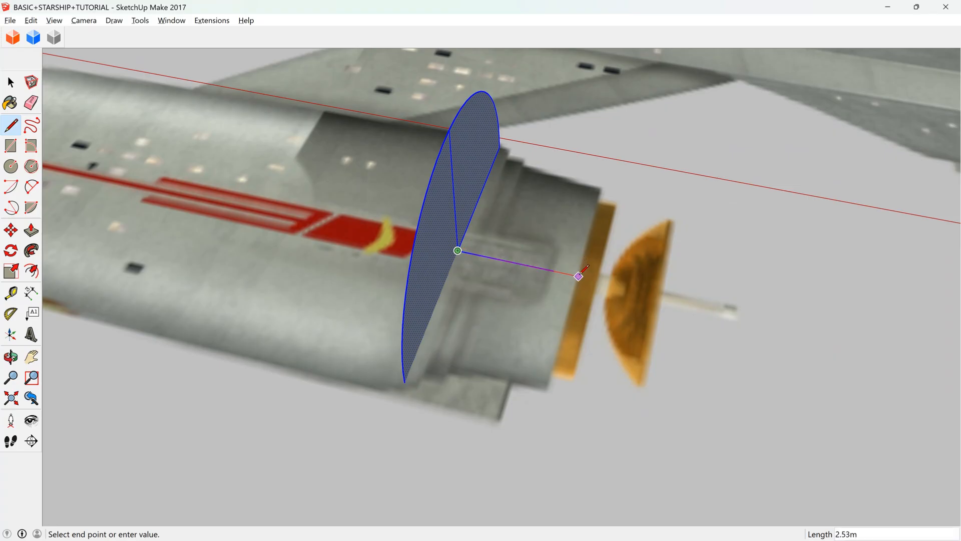
{"action": "left_click", "coordinate": [578, 275]}
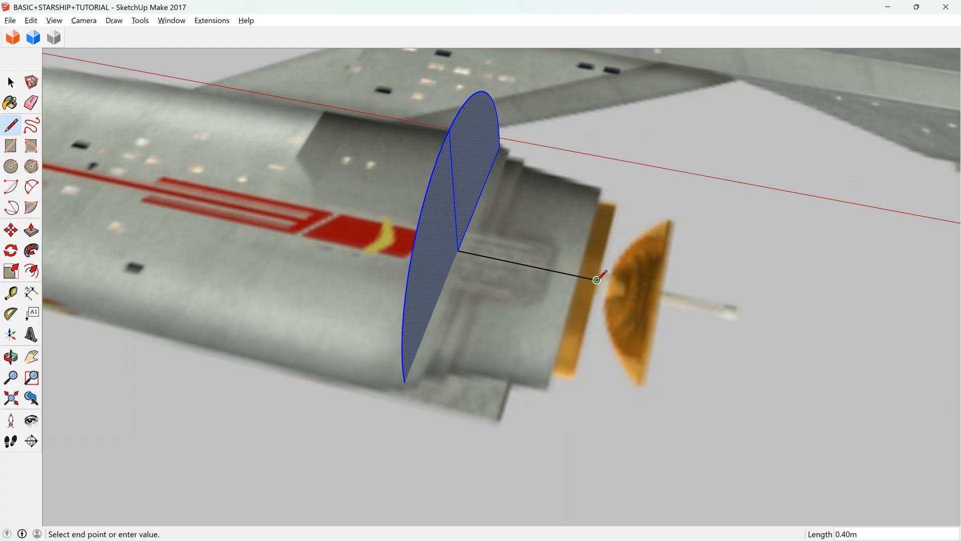
{"action": "scroll", "coordinate": [621, 199], "scroll_direction": "up", "scroll_amount": 2}
{"action": "left_click", "coordinate": [614, 204]}
{"action": "left_click", "coordinate": [586, 198]}
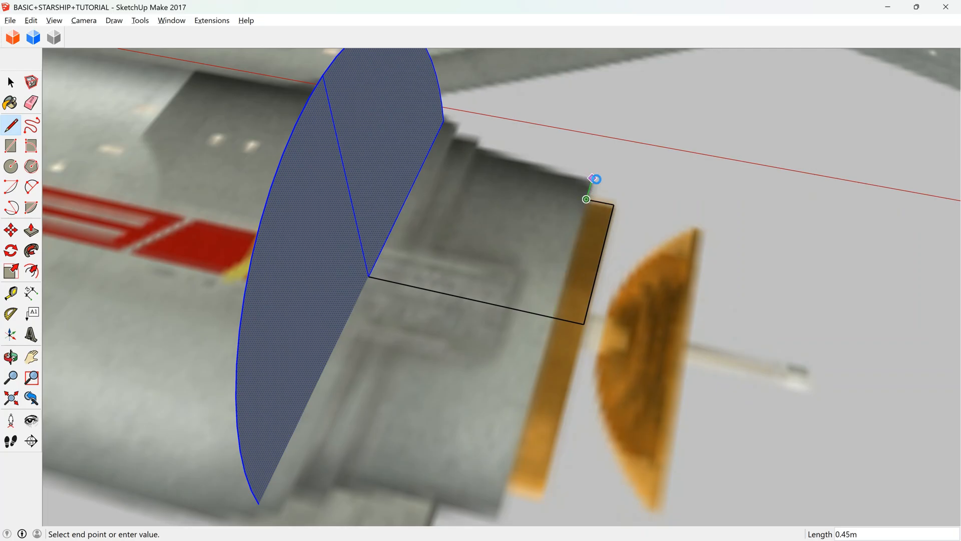
Trace the tapered section and two small rim steps back to the circular edge, closing the half profile into a face.
{"action": "scroll", "coordinate": [593, 178], "scroll_direction": "down", "scroll_amount": 2}
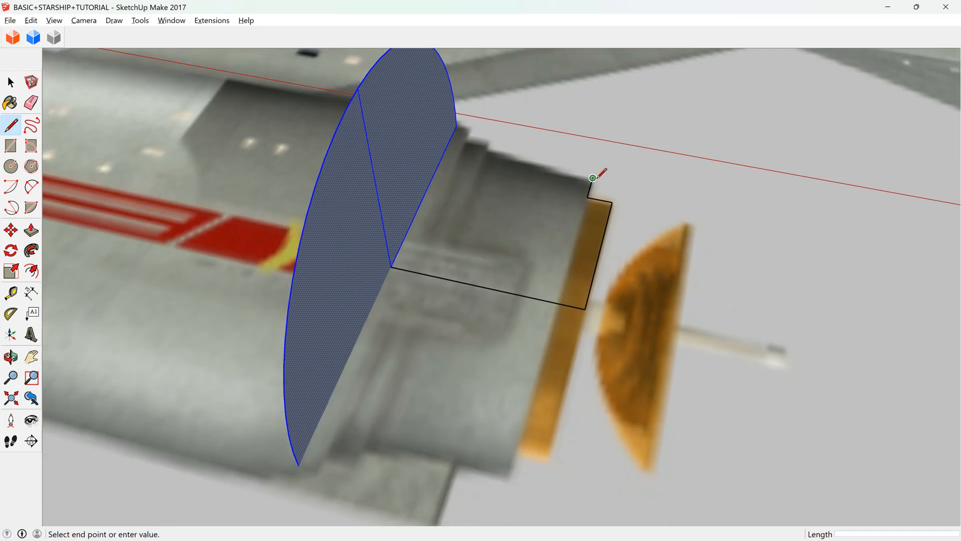
{"action": "scroll", "coordinate": [579, 157], "scroll_direction": "up", "scroll_amount": 5}
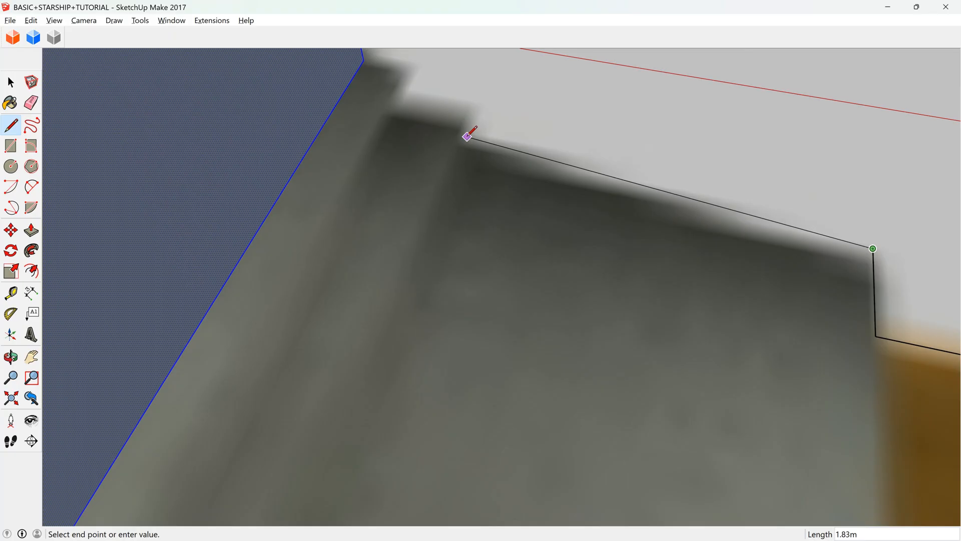
{"action": "left_click", "coordinate": [463, 136]}
{"action": "left_click", "coordinate": [474, 114]}
{"action": "left_click", "coordinate": [399, 99]}
{"action": "scroll", "coordinate": [406, 70], "scroll_direction": "down", "scroll_amount": 3}
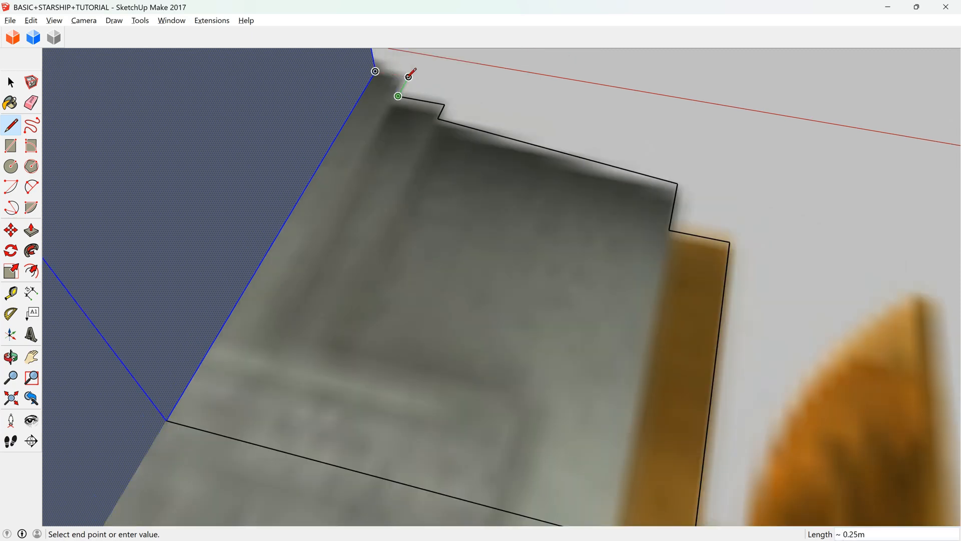
{"action": "left_click", "coordinate": [409, 76]}
{"action": "left_click", "coordinate": [376, 71]}
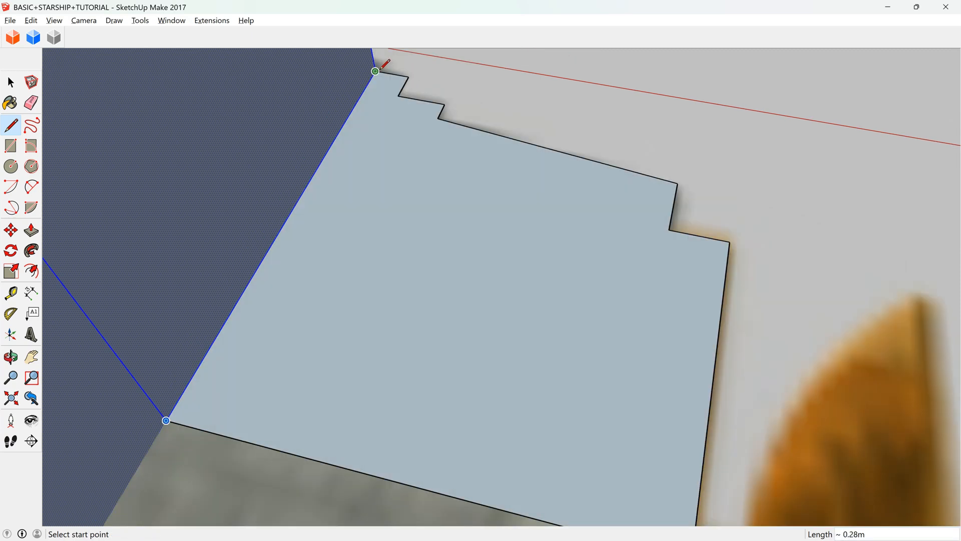
{"action": "scroll", "coordinate": [380, 72], "scroll_direction": "down", "scroll_amount": 5}
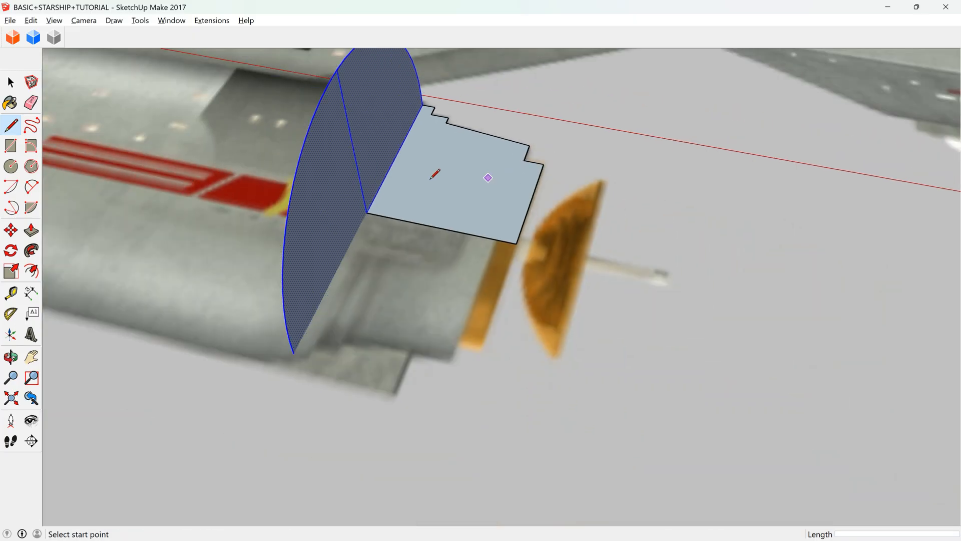
Temporarily delete the half profile's face to compare its outline with the reference image, and restore the face.
{"action": "left_click", "coordinate": [10, 356]}
{"action": "left_click_drag", "start_coordinate": [491, 208], "coordinate": [557, 333]}
{"action": "mouse_move", "coordinate": [365, 172]}
{"action": "left_mouse_down"}
{"action": "mouse_move", "coordinate": [378, 142]}
{"action": "mouse_move", "coordinate": [411, 198]}
{"action": "mouse_move", "coordinate": [408, 175]}
{"action": "left_mouse_up"}
{"action": "key", "text": "space"}
{"action": "left_click", "coordinate": [414, 177]}
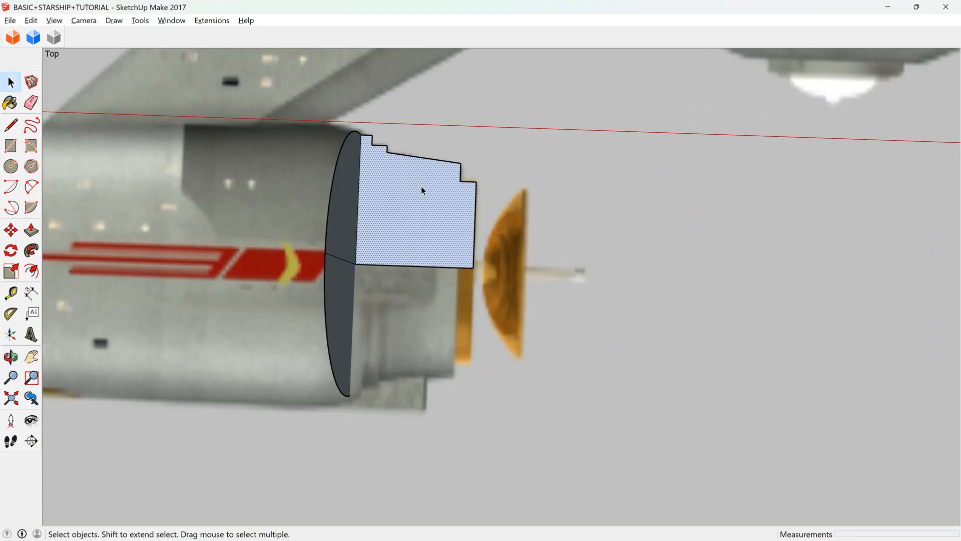
{"action": "key", "text": "Delete"}
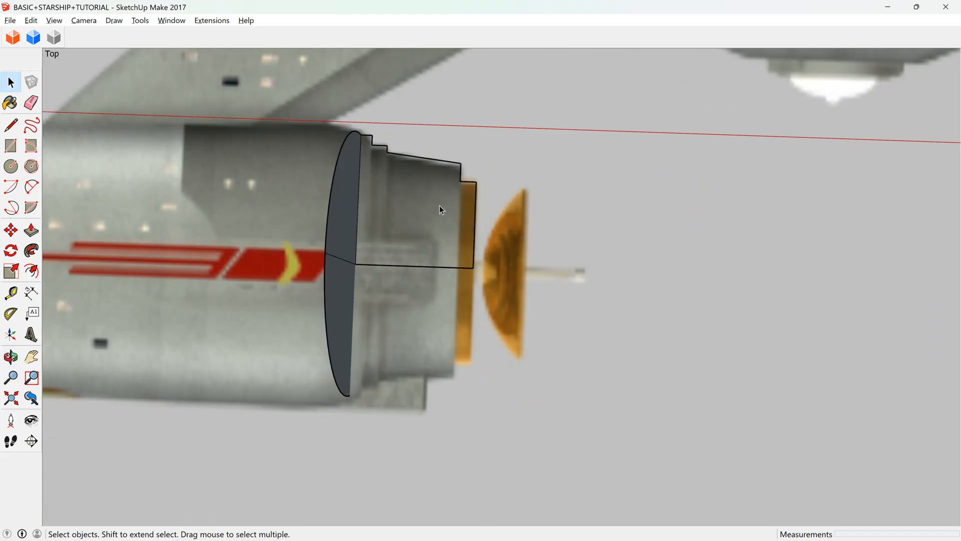
{"action": "scroll", "coordinate": [345, 179], "scroll_direction": "up", "scroll_amount": 2}
{"action": "scroll", "coordinate": [350, 170], "scroll_direction": "up", "scroll_amount": 3}
{"action": "scroll", "coordinate": [396, 150], "scroll_direction": "down", "scroll_amount": 3}
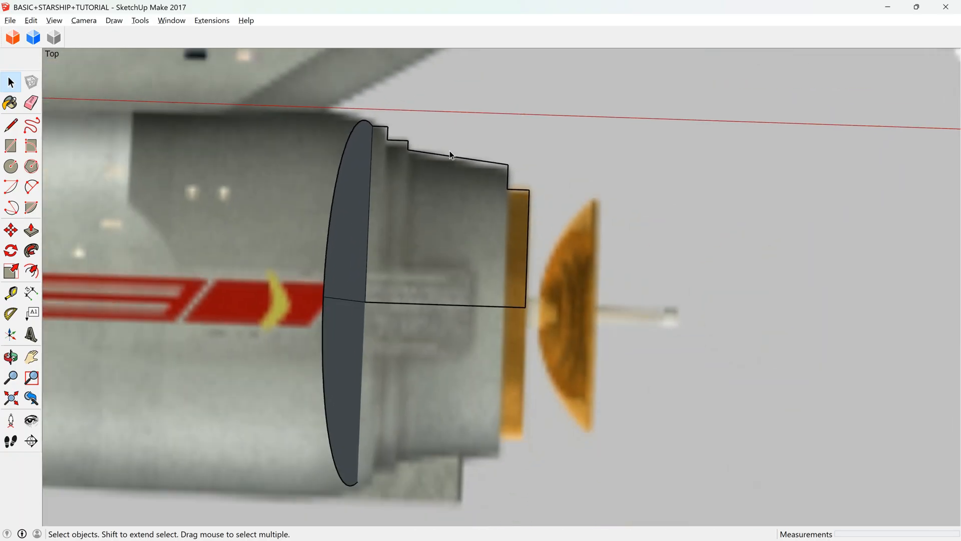
{"action": "key", "text": "ctrl+z"}
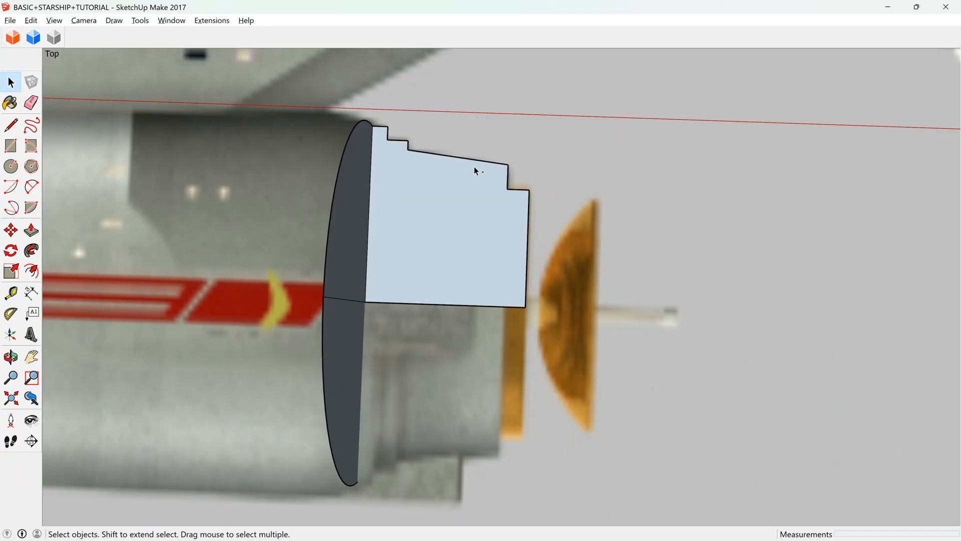
Erase the dividing line across the circle and delete the circle's face, keeping the circular edge and stepped profile.
{"action": "scroll", "coordinate": [453, 165], "scroll_direction": "down", "scroll_amount": 3}
{"action": "left_click", "coordinate": [11, 357]}
{"action": "mouse_move", "coordinate": [171, 236]}
{"action": "left_mouse_down"}
{"action": "mouse_move", "coordinate": [210, 203]}
{"action": "mouse_move", "coordinate": [151, 120]}
{"action": "mouse_move", "coordinate": [180, 199]}
{"action": "mouse_move", "coordinate": [421, 249]}
{"action": "mouse_move", "coordinate": [403, 220]}
{"action": "mouse_move", "coordinate": [437, 384]}
{"action": "mouse_move", "coordinate": [481, 369]}
{"action": "mouse_move", "coordinate": [386, 326]}
{"action": "mouse_move", "coordinate": [266, 198]}
{"action": "left_mouse_up"}
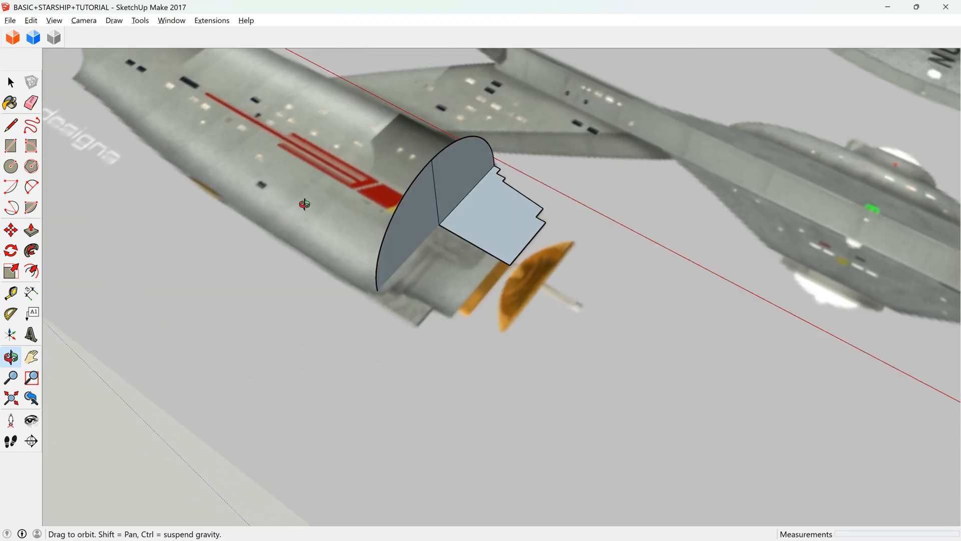
{"action": "left_click", "coordinate": [31, 102]}
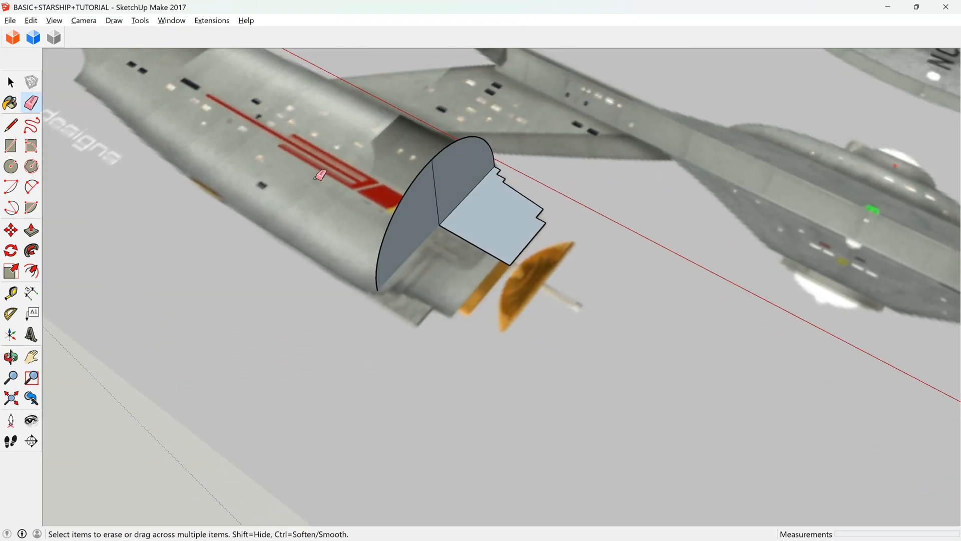
{"action": "left_click", "coordinate": [437, 210]}
{"action": "key", "text": "space"}
{"action": "left_click", "coordinate": [458, 194]}
{"action": "key", "text": "Delete"}
Delete the reference image from beneath the stepped profile and circular edge.
{"action": "left_click", "coordinate": [489, 221]}
{"action": "left_click", "coordinate": [189, 274]}
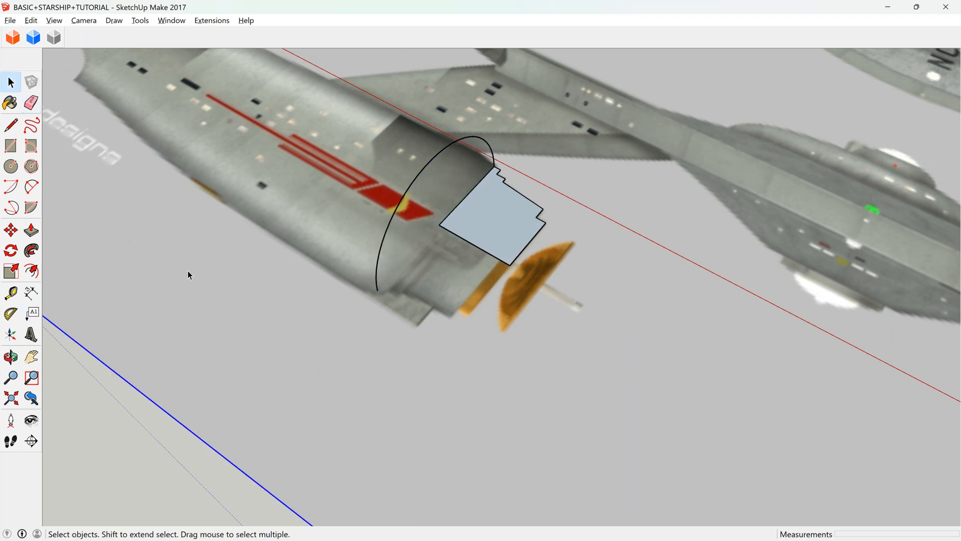
{"action": "key", "text": "Delete"}
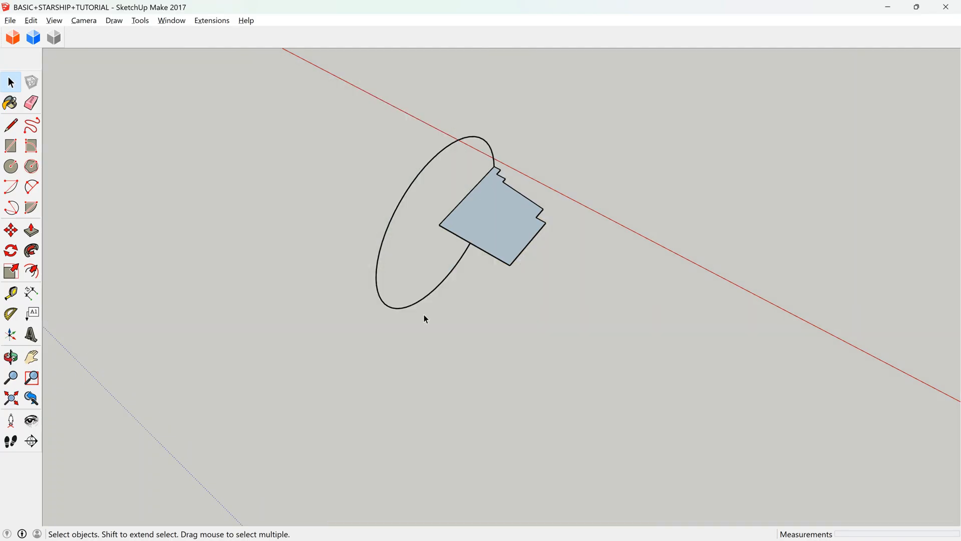
Sweep the stepped profile fully around the circular edge with Follow Me to form the solid front deflector section.
{"action": "left_click", "coordinate": [466, 228]}
{"action": "left_click", "coordinate": [11, 357]}
{"action": "left_click_drag", "start_coordinate": [514, 198], "coordinate": [586, 42]}
{"action": "left_click", "coordinate": [32, 250]}
{"action": "scroll", "coordinate": [482, 215], "scroll_direction": "up", "scroll_amount": 5}
{"action": "scroll", "coordinate": [494, 264], "scroll_direction": "down", "scroll_amount": 6}
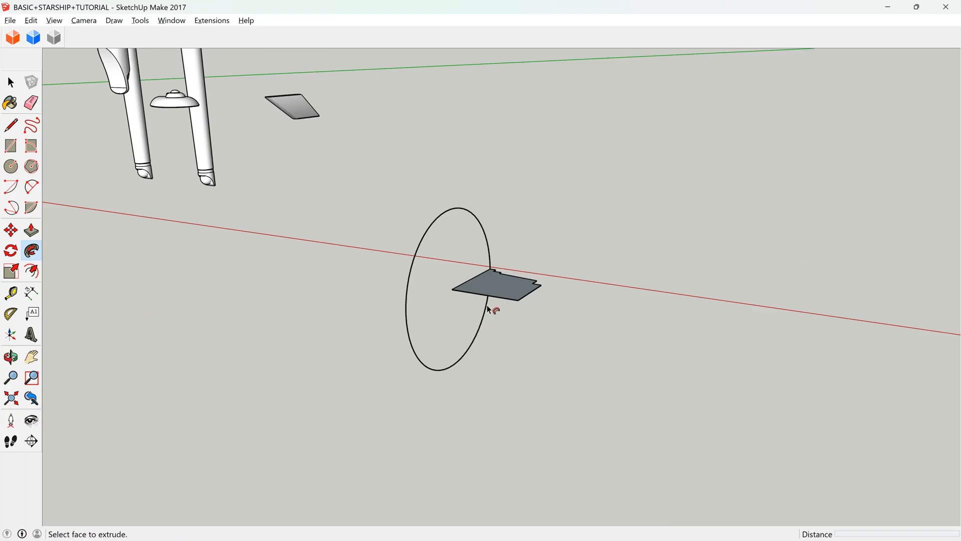
{"action": "left_click", "coordinate": [494, 276]}
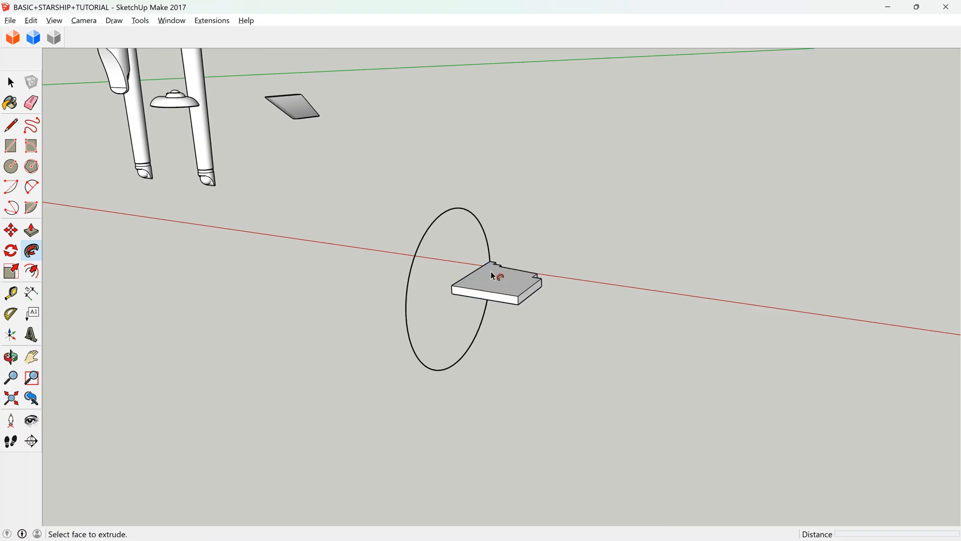
{"action": "mouse_move", "coordinate": [492, 276]}
{"action": "left_mouse_down"}
{"action": "mouse_move", "coordinate": [492, 266]}
{"action": "mouse_move", "coordinate": [507, 277]}
{"action": "left_mouse_up"}
{"action": "scroll", "coordinate": [496, 262], "scroll_direction": "up", "scroll_amount": 5}
{"action": "scroll", "coordinate": [501, 277], "scroll_direction": "down", "scroll_amount": 7}
{"action": "scroll", "coordinate": [491, 302], "scroll_direction": "up", "scroll_amount": 3}
{"action": "left_click_drag", "start_coordinate": [494, 301], "coordinate": [504, 279]}
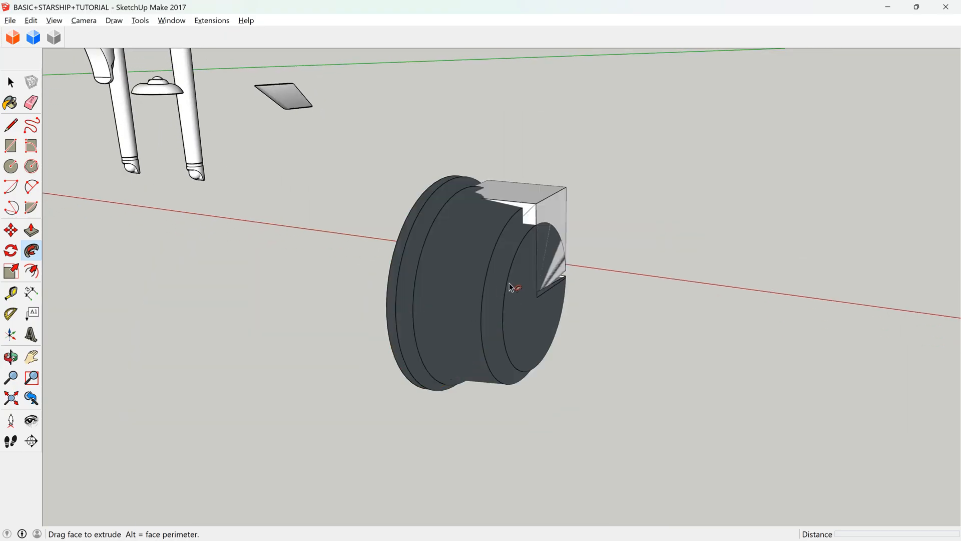
{"action": "left_click_drag", "start_coordinate": [451, 297], "coordinate": [451, 265]}
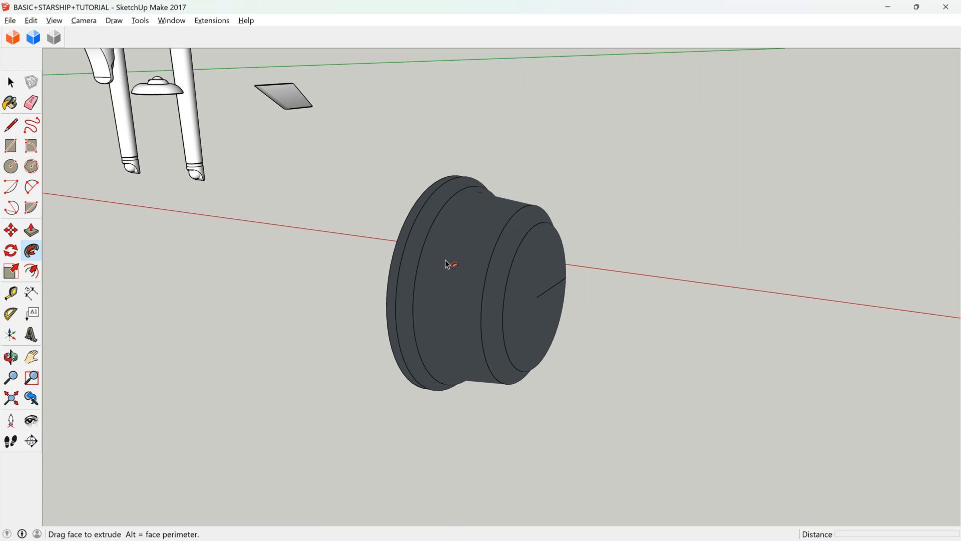
{"action": "left_click_drag", "start_coordinate": [447, 264], "coordinate": [447, 264]}
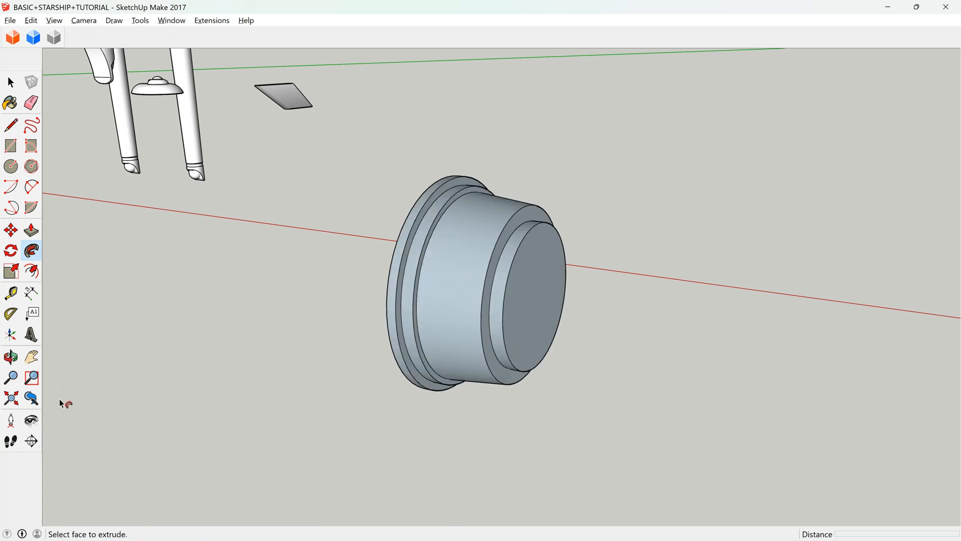
{"action": "left_click", "coordinate": [10, 356]}
{"action": "left_click_drag", "start_coordinate": [467, 348], "coordinate": [957, 256]}
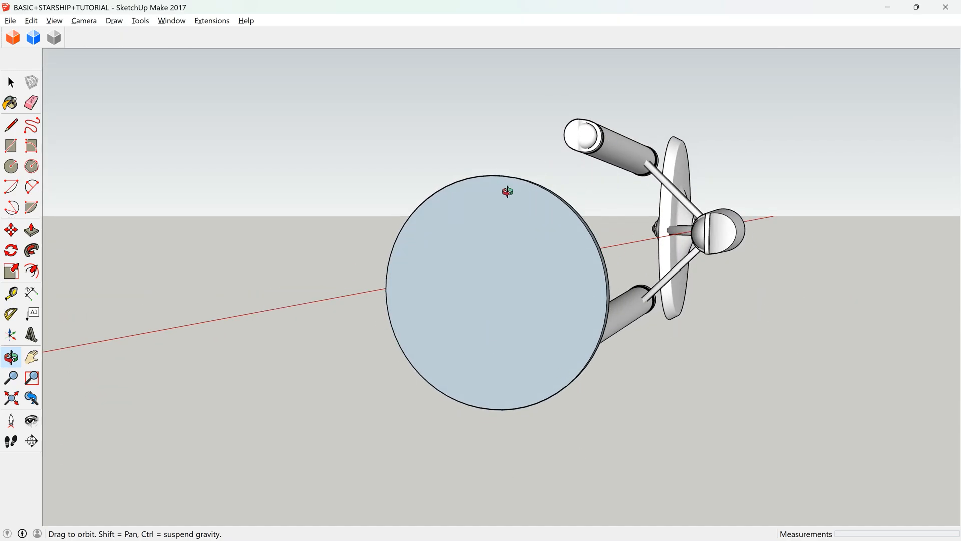
Try deleting the front ring face around the deflector section's end disc, and undo the deletion.
{"action": "left_click_drag", "start_coordinate": [603, 301], "coordinate": [485, 275]}
{"action": "key", "text": "space"}
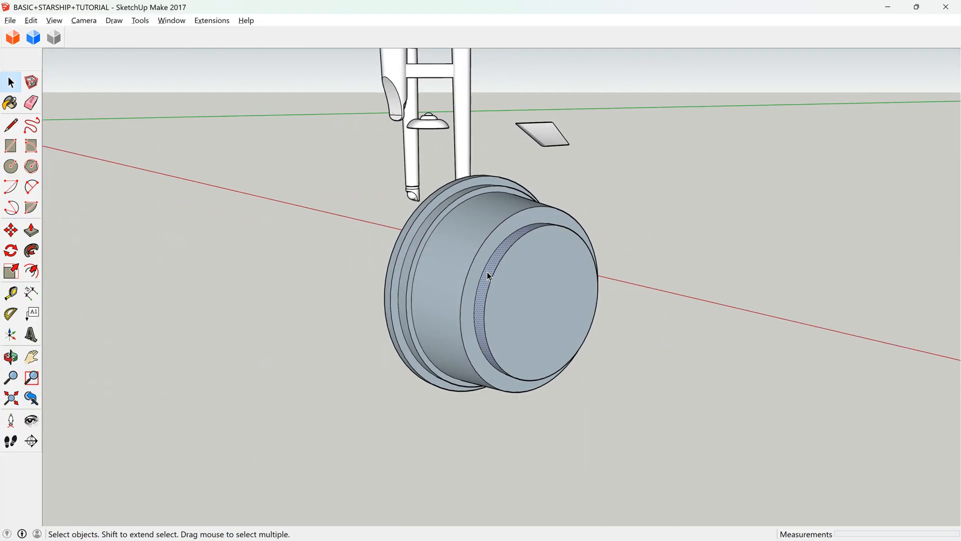
{"action": "left_click", "coordinate": [11, 357]}
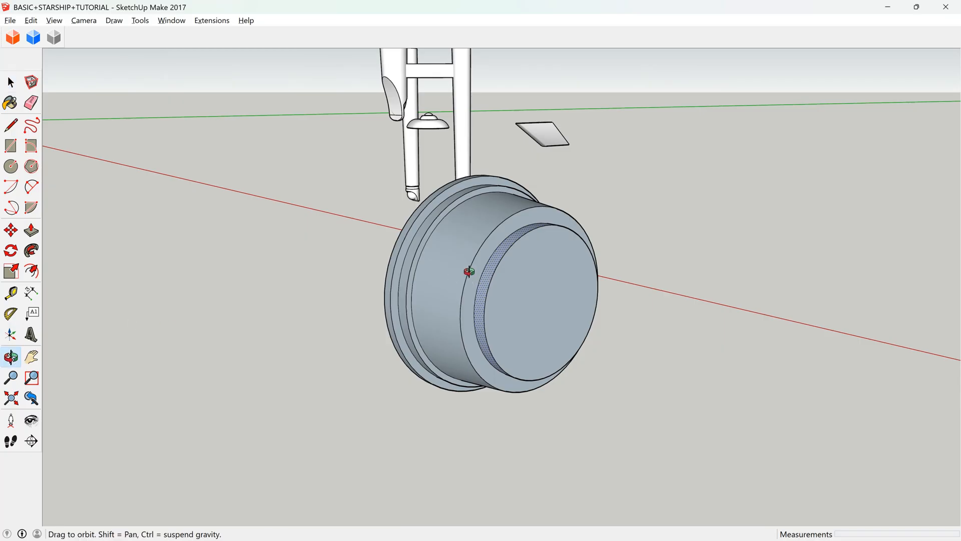
{"action": "left_click_drag", "start_coordinate": [469, 270], "coordinate": [644, 395]}
{"action": "left_click_drag", "start_coordinate": [584, 232], "coordinate": [454, 237]}
{"action": "key", "text": "space"}
{"action": "left_click", "coordinate": [555, 211]}
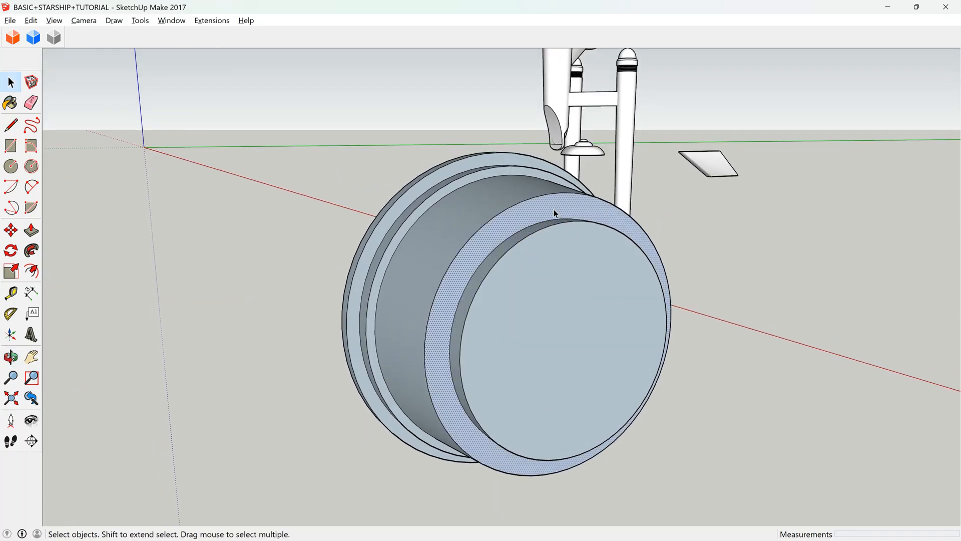
{"action": "key", "text": "Delete"}
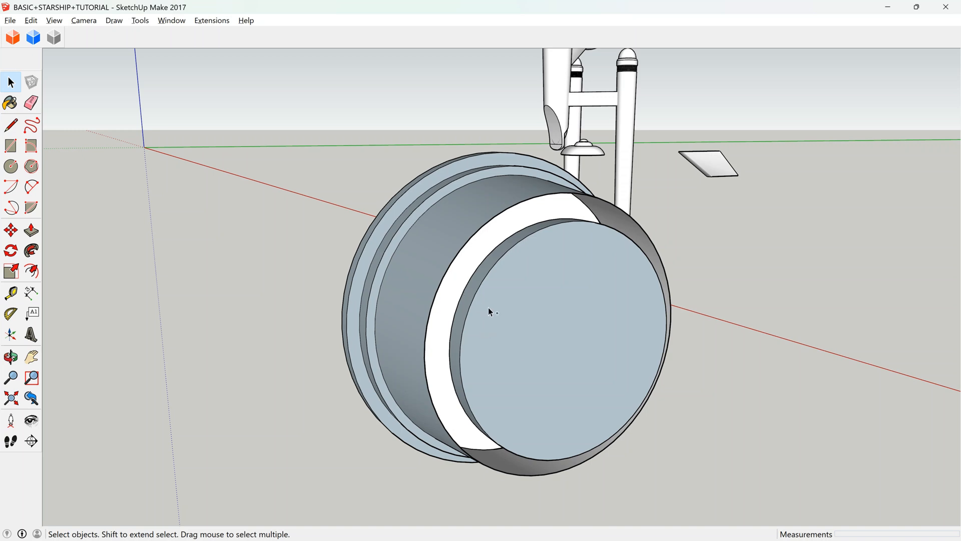
{"action": "key", "text": "ctrl+z"}
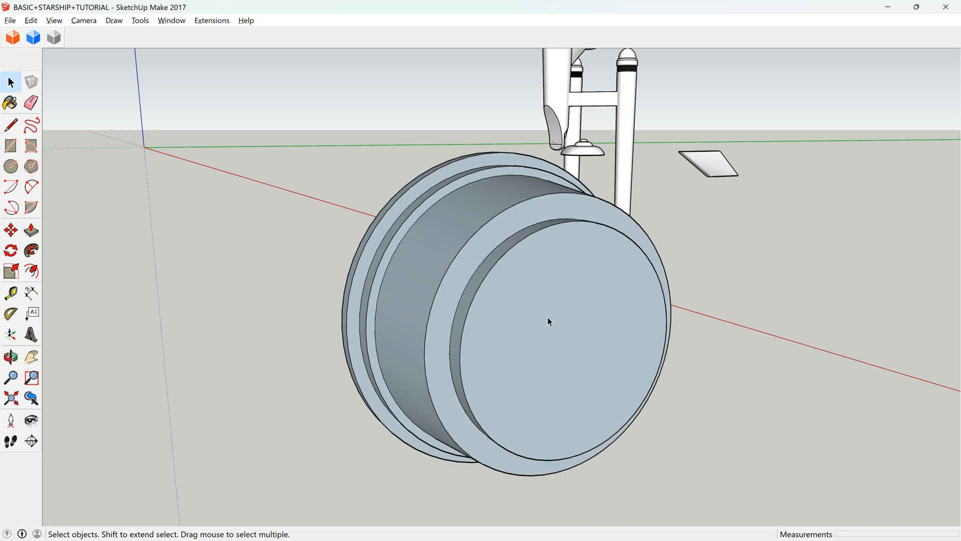
Paste the reference image back in place, cutting through the middle of the deflector section.
{"action": "scroll", "coordinate": [548, 317], "scroll_direction": "down", "scroll_amount": 3}
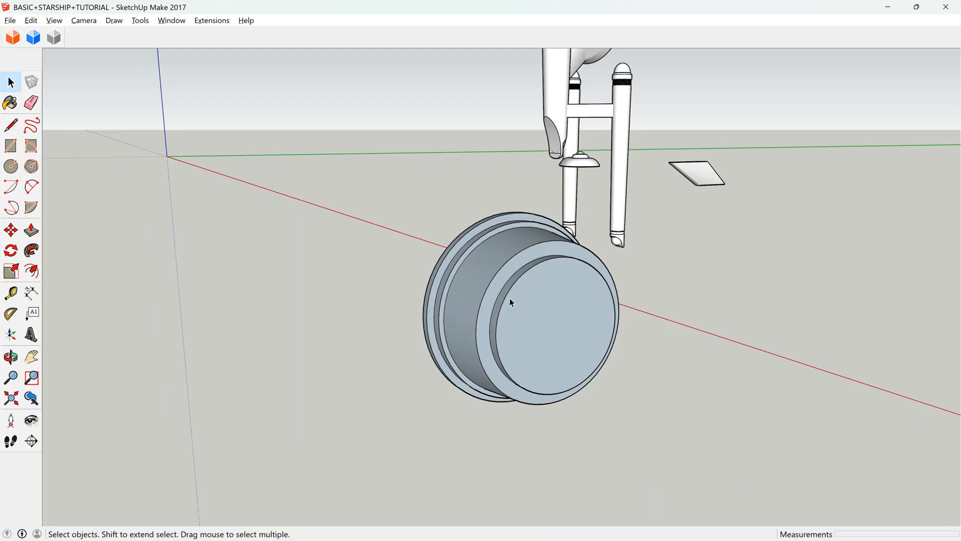
{"action": "scroll", "coordinate": [509, 275], "scroll_direction": "up", "scroll_amount": 3}
{"action": "left_click", "coordinate": [504, 262]}
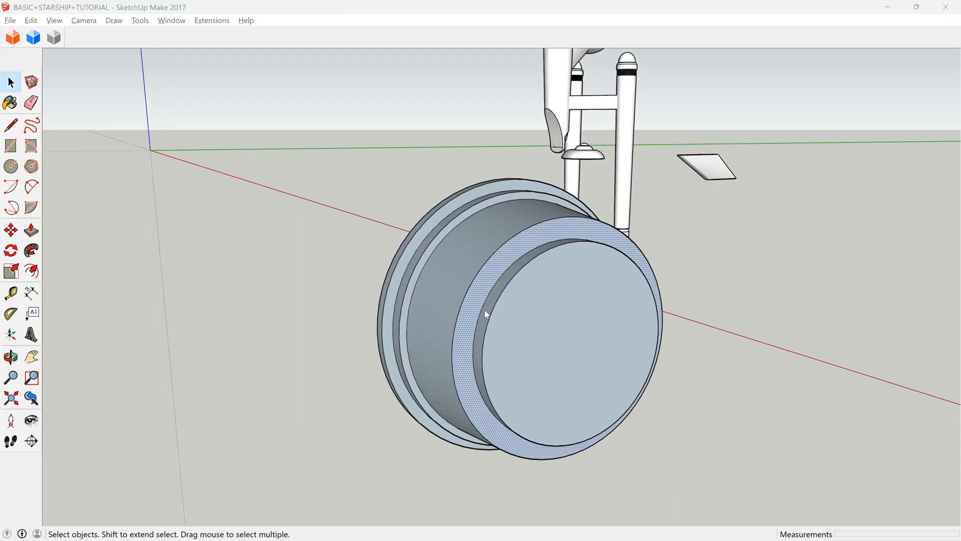
{"action": "left_click", "coordinate": [31, 20]}
{"action": "left_click", "coordinate": [107, 101]}
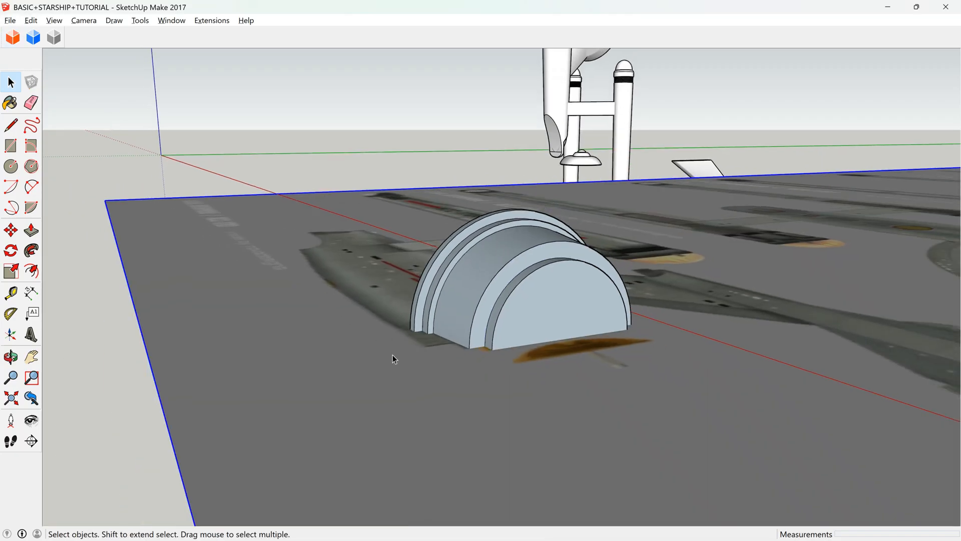
Cut out the ring face around the raised front disc and group the detached disc.
{"action": "left_click", "coordinate": [11, 357]}
{"action": "left_click_drag", "start_coordinate": [396, 300], "coordinate": [541, 437]}
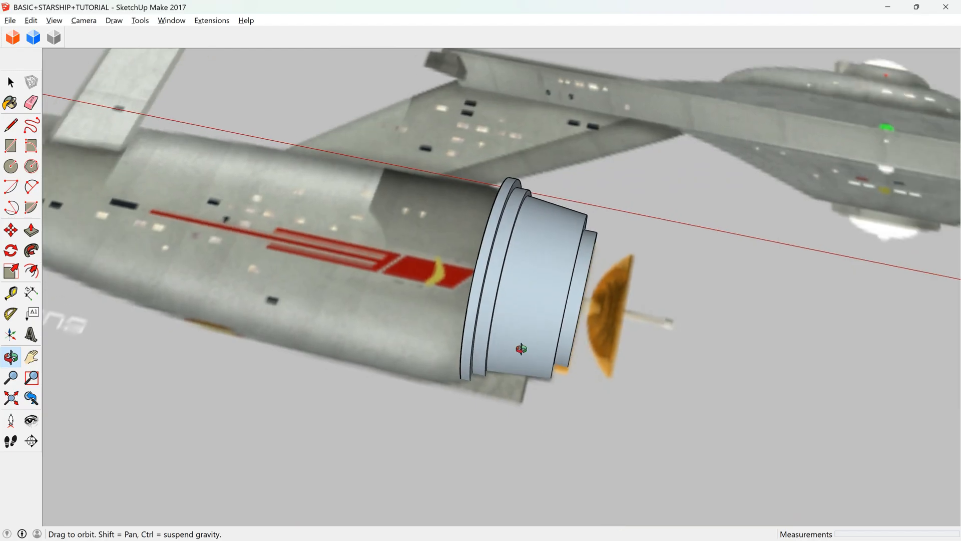
{"action": "scroll", "coordinate": [502, 273], "scroll_direction": "down", "scroll_amount": 2}
{"action": "left_click_drag", "start_coordinate": [503, 273], "coordinate": [145, 91]}
{"action": "scroll", "coordinate": [437, 250], "scroll_direction": "up", "scroll_amount": 4}
{"action": "left_click_drag", "start_coordinate": [437, 249], "coordinate": [589, 323]}
{"action": "key", "text": "space"}
{"action": "left_click", "coordinate": [572, 259]}
{"action": "key", "text": "Delete"}
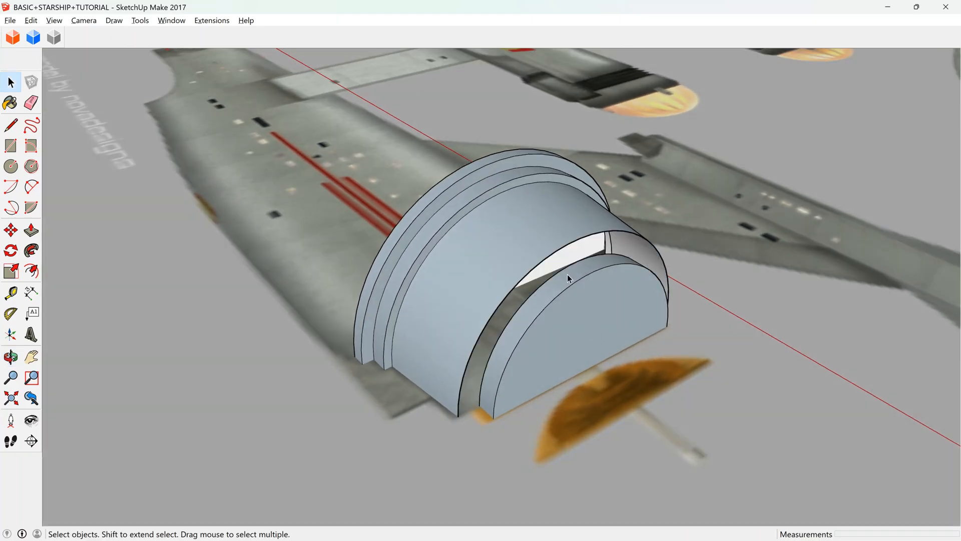
{"action": "triple_click", "coordinate": [559, 295]}
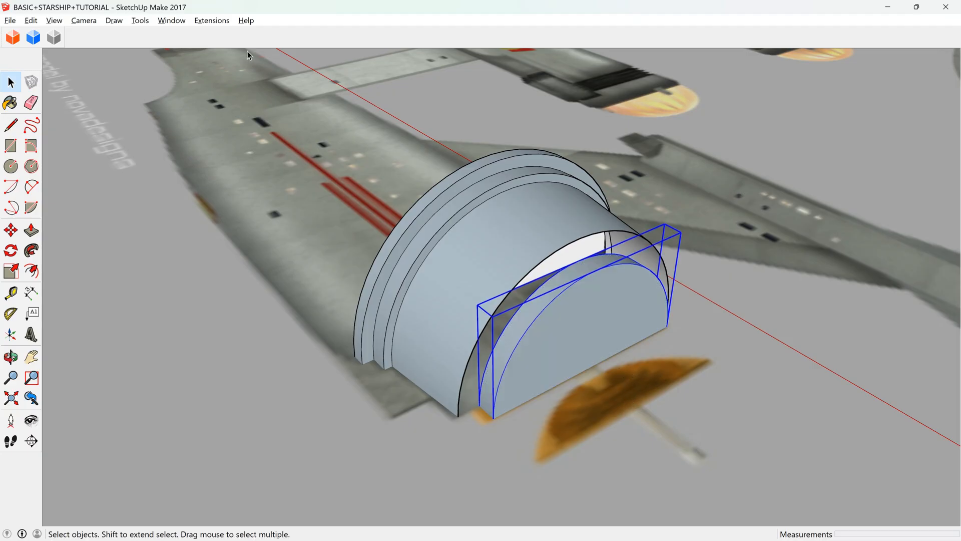
Paste the ring face back in place and delete the grouped front disc.
{"action": "left_click", "coordinate": [31, 20]}
{"action": "left_click", "coordinate": [99, 111]}
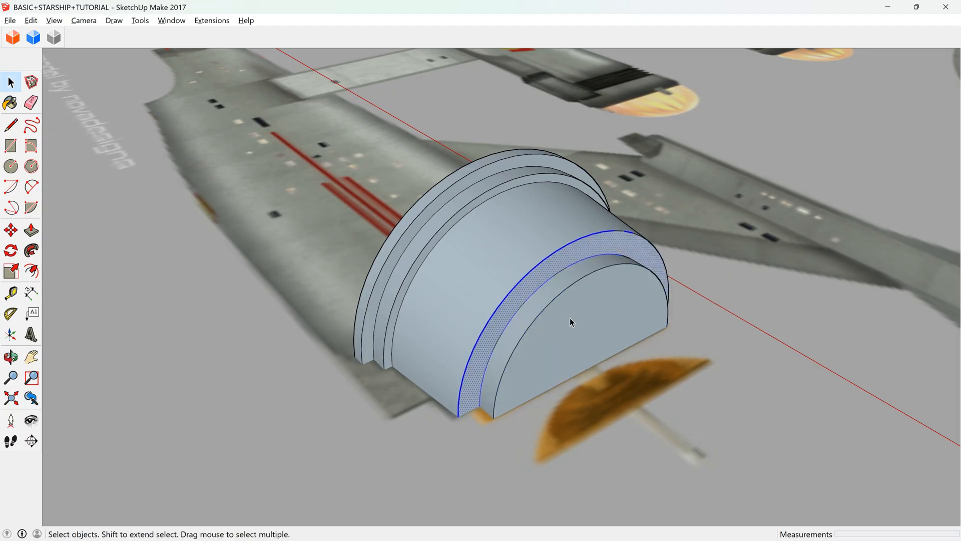
{"action": "key", "text": "Delete"}
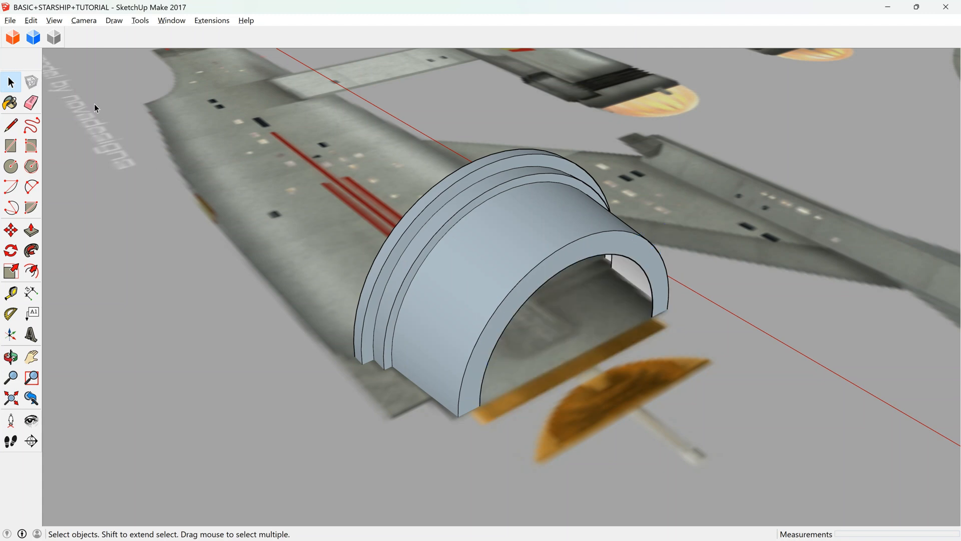
Close the front opening with a line about 4.28 m across its base and remove the inner arc, merging the front into one face.
{"action": "left_click", "coordinate": [11, 125]}
{"action": "left_click", "coordinate": [480, 405]}
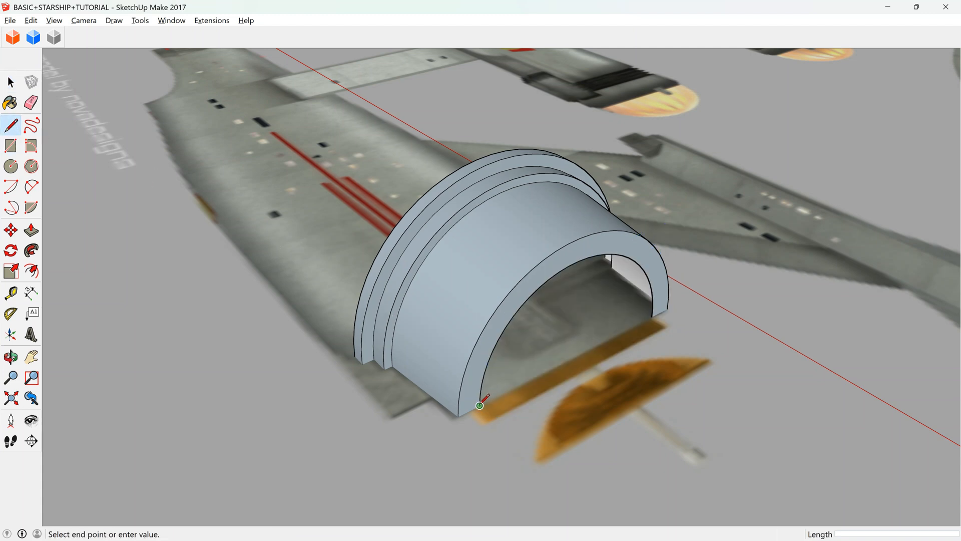
{"action": "left_click", "coordinate": [652, 317]}
{"action": "key", "text": "space"}
{"action": "left_click", "coordinate": [624, 328]}
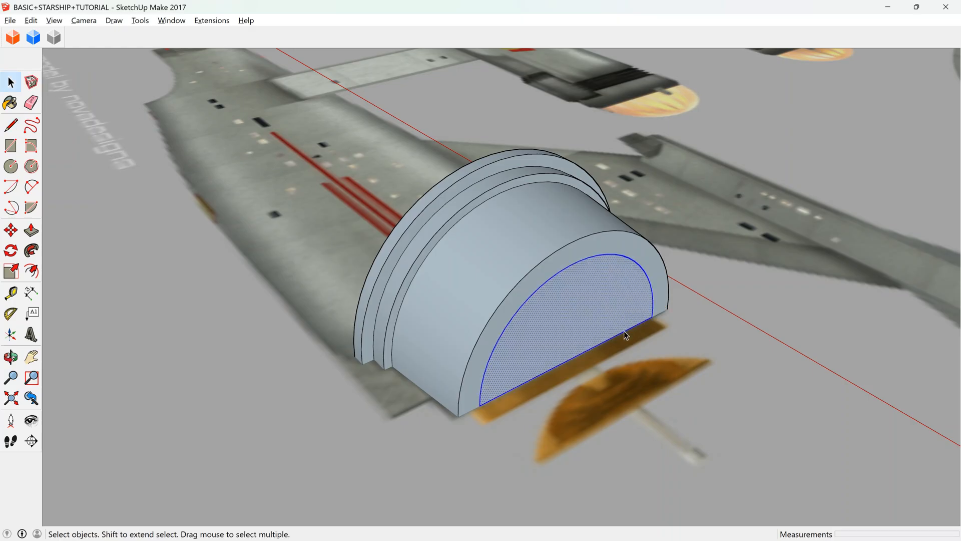
{"action": "key", "text": "Delete"}
{"action": "left_click", "coordinate": [624, 331]}
{"action": "mouse_move", "coordinate": [603, 334]}
{"action": "middle_mouse_down"}
{"action": "mouse_move", "coordinate": [562, 309]}
{"action": "mouse_move", "coordinate": [591, 329]}
{"action": "middle_mouse_up"}
Try offsetting the front face's curved edge inward by about 0.26 m.
{"action": "left_click", "coordinate": [31, 271]}
{"action": "left_click", "coordinate": [537, 248]}
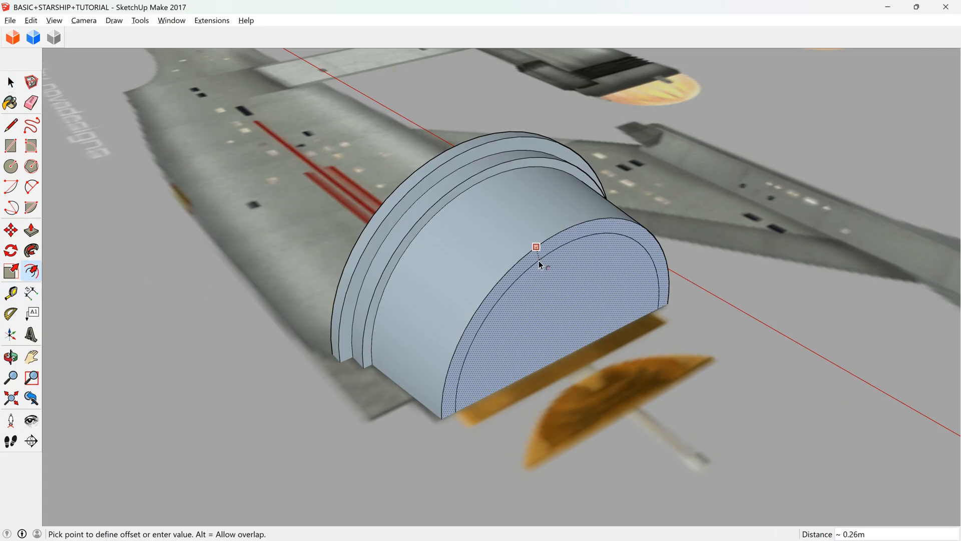
{"action": "left_click", "coordinate": [539, 261]}
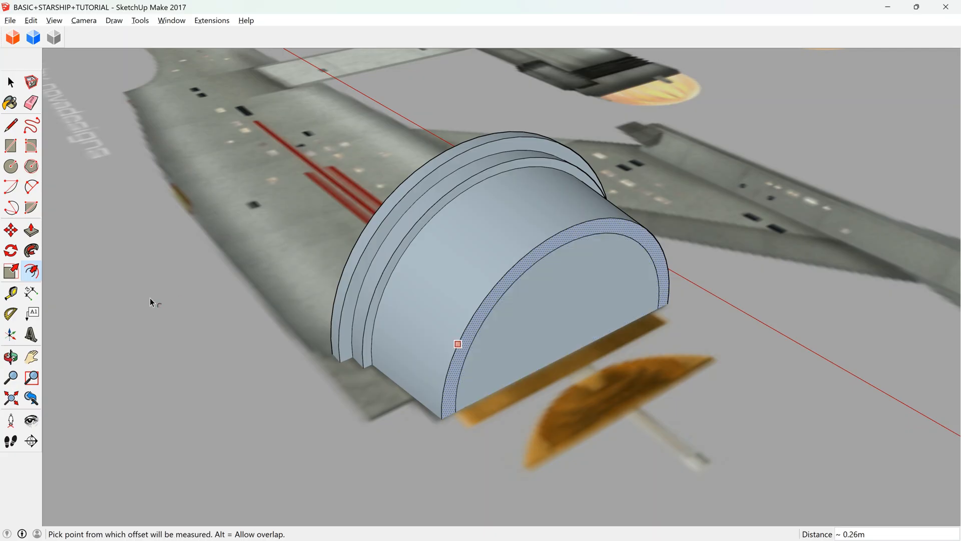
Examine the deflector's front and side views on the reference image to compare the rim thickness with the model.
{"action": "scroll", "coordinate": [443, 353], "scroll_direction": "down", "scroll_amount": 3}
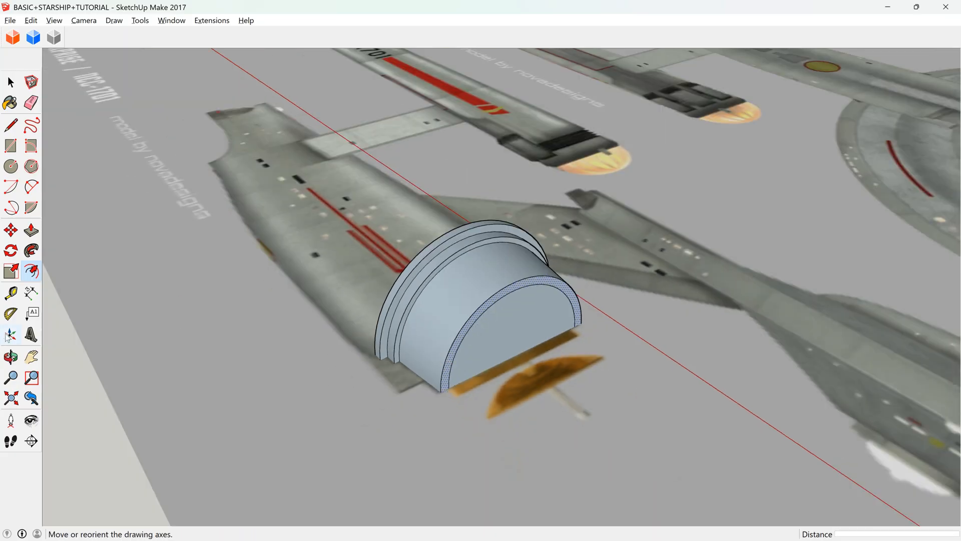
{"action": "scroll", "coordinate": [508, 291], "scroll_direction": "down", "scroll_amount": 3}
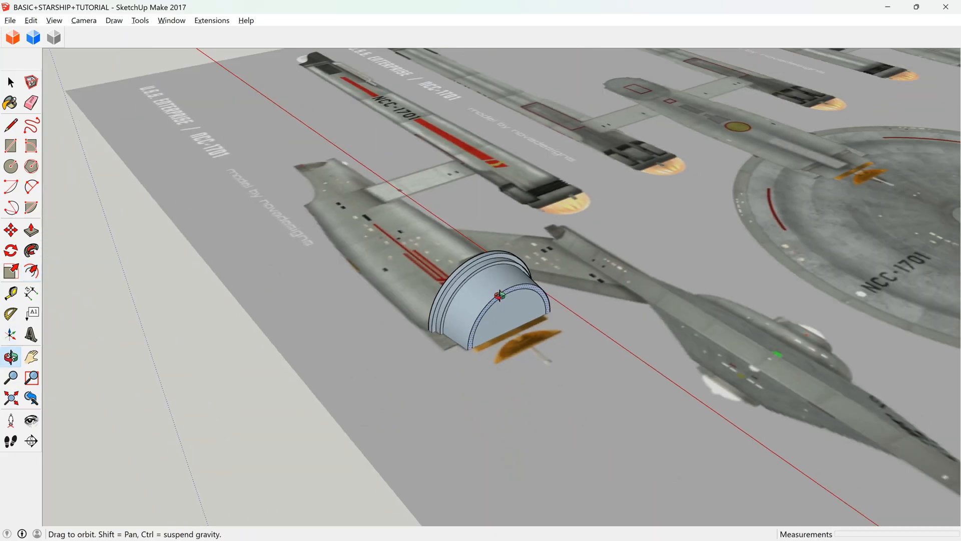
{"action": "middle_click_drag", "start_coordinate": [498, 296], "coordinate": [637, 453]}
{"action": "scroll", "coordinate": [562, 378], "scroll_direction": "down", "scroll_amount": 3}
{"action": "scroll", "coordinate": [563, 379], "scroll_direction": "down", "scroll_amount": 5}
{"action": "scroll", "coordinate": [542, 179], "scroll_direction": "up", "scroll_amount": 10}
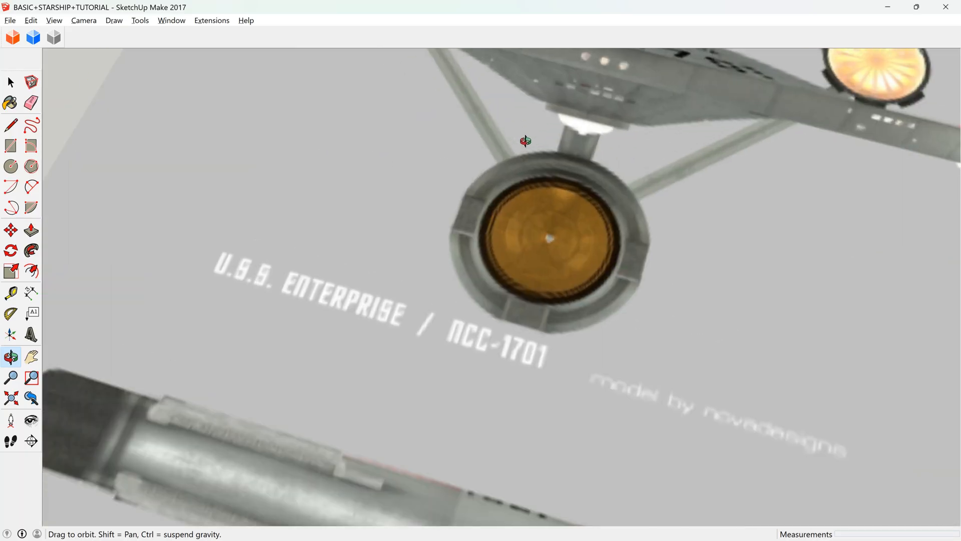
{"action": "scroll", "coordinate": [536, 218], "scroll_direction": "up", "scroll_amount": 4}
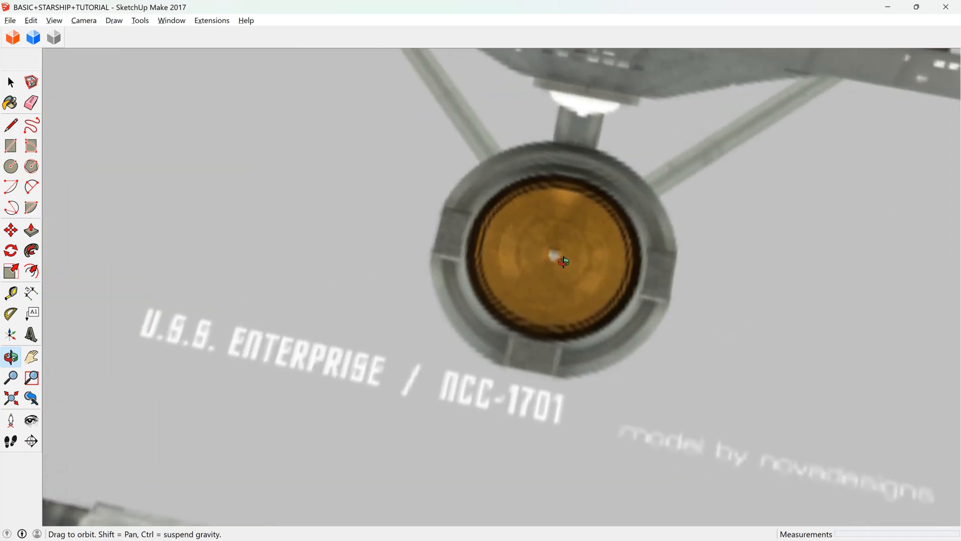
{"action": "scroll", "coordinate": [557, 266], "scroll_direction": "down", "scroll_amount": 10}
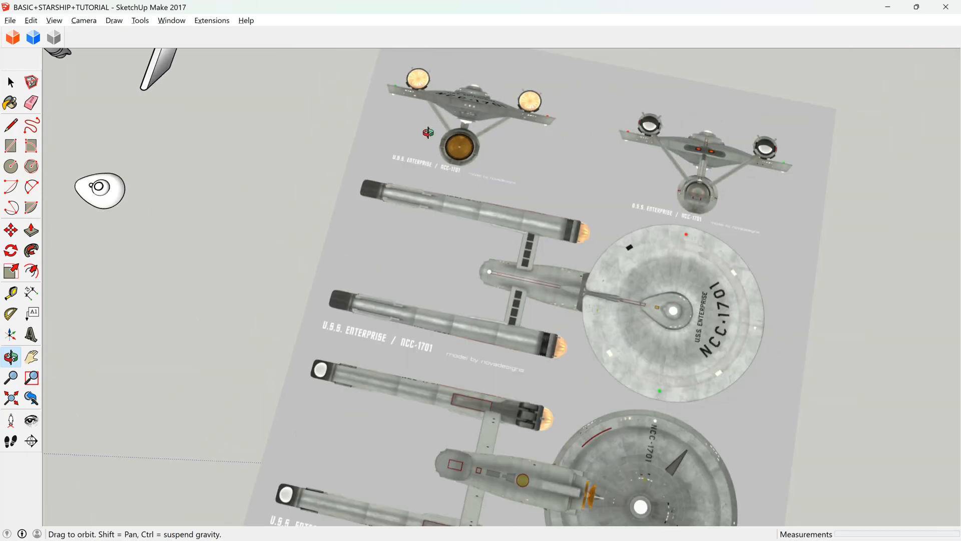
{"action": "scroll", "coordinate": [522, 417], "scroll_direction": "up", "scroll_amount": 2}
{"action": "scroll", "coordinate": [521, 416], "scroll_direction": "up", "scroll_amount": 10}
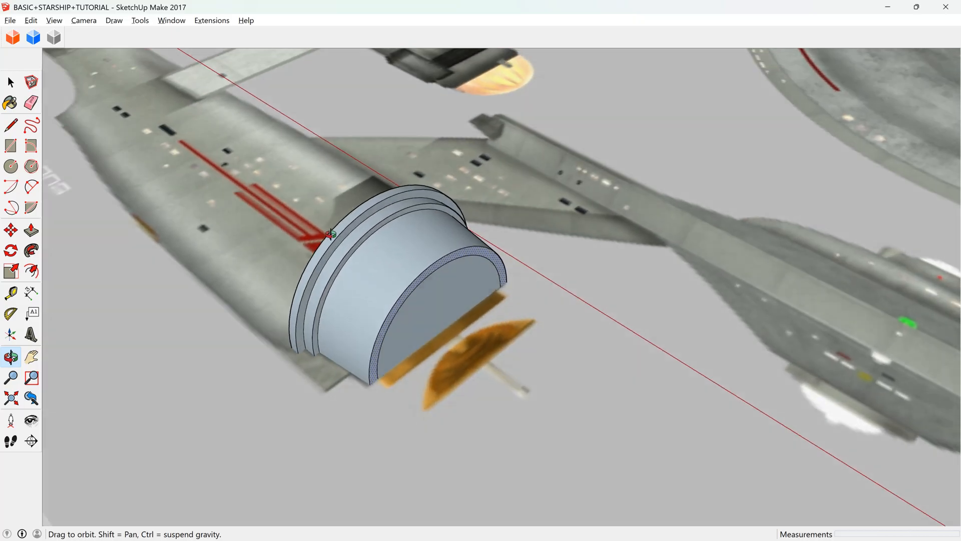
{"action": "mouse_move", "coordinate": [330, 234]}
{"action": "left_mouse_down"}
{"action": "mouse_move", "coordinate": [414, 315]}
{"action": "mouse_move", "coordinate": [345, 242]}
{"action": "left_mouse_up"}
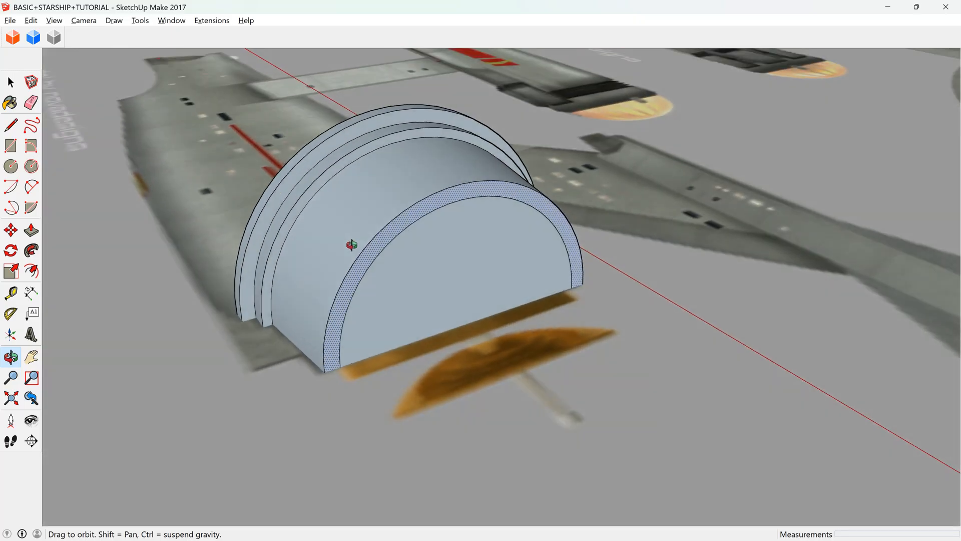
Redo the inward offset of the front face's curved edge to form a thinner rim.
{"action": "left_click", "coordinate": [40, 272]}
{"action": "left_click", "coordinate": [376, 234]}
{"action": "left_click", "coordinate": [381, 249]}
{"action": "key", "text": "space"}
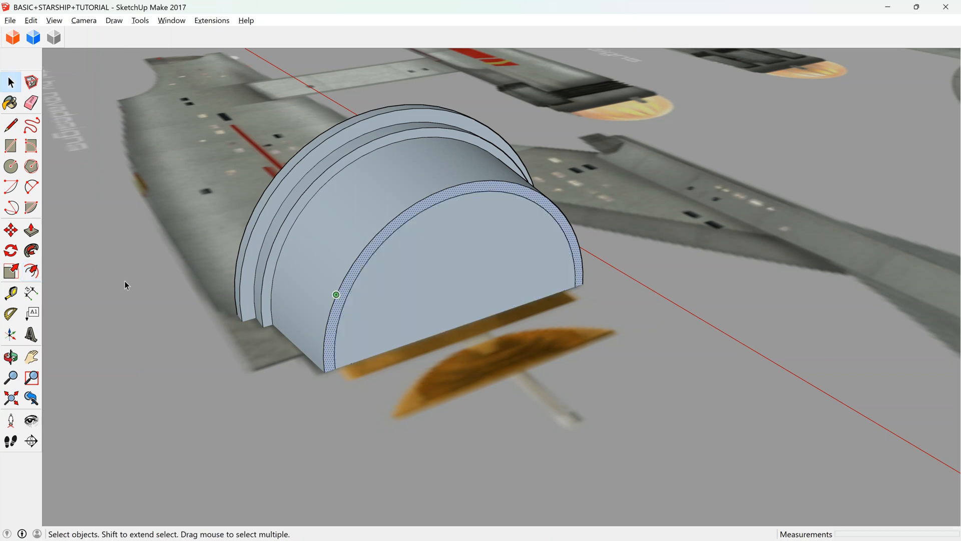
Push the face inside the rim about 1.84 m into the deflector section to hollow it out.
{"action": "left_click", "coordinate": [33, 231]}
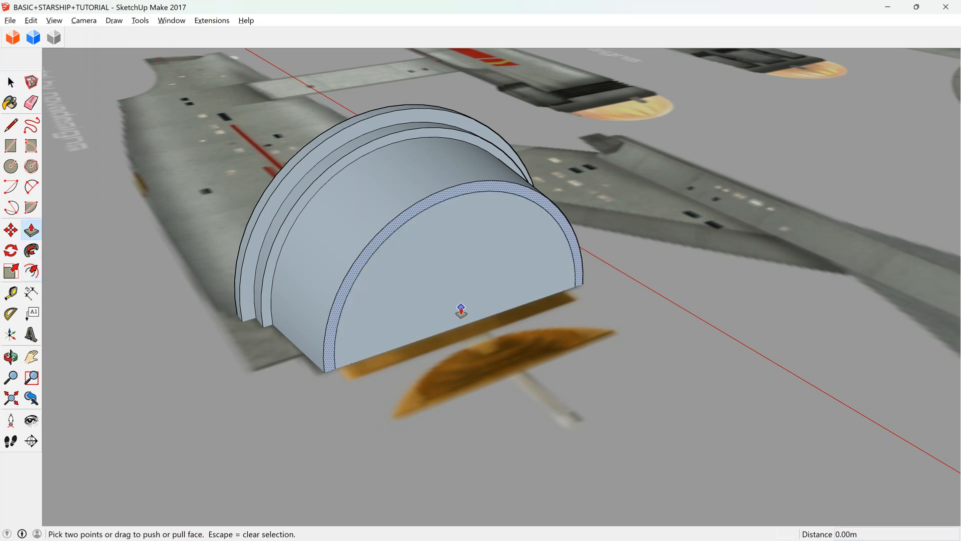
{"action": "left_click", "coordinate": [456, 308]}
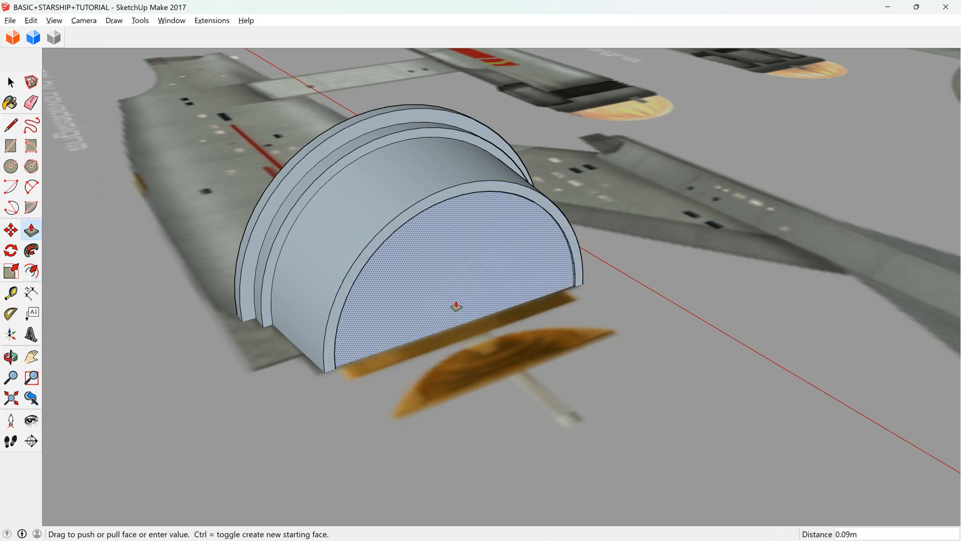
{"action": "left_click", "coordinate": [373, 160]}
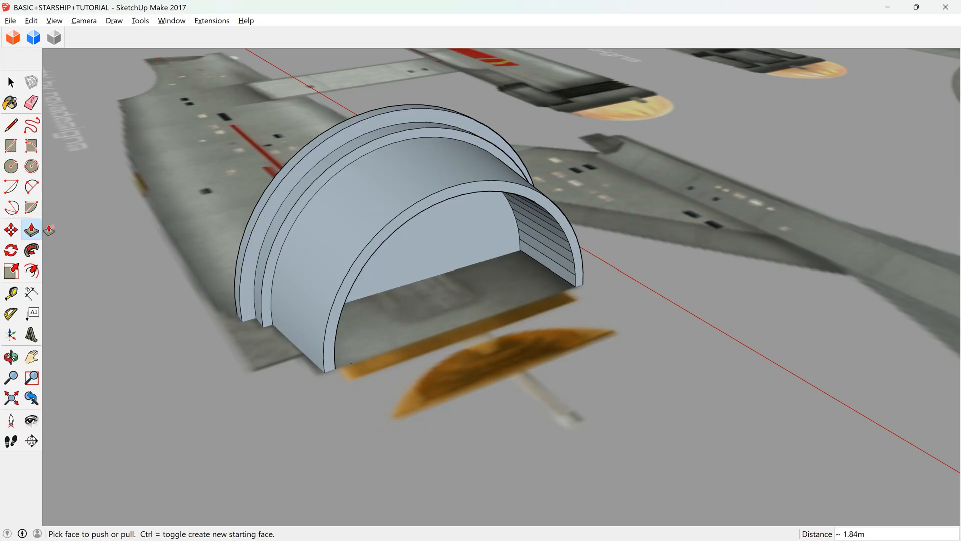
Offset the recessed back face's curved edge inward by about 0.20 m, and offset the new edge inward by another 0.25 m.
{"action": "left_click", "coordinate": [31, 271]}
{"action": "scroll", "coordinate": [512, 224], "scroll_direction": "up", "scroll_amount": 3}
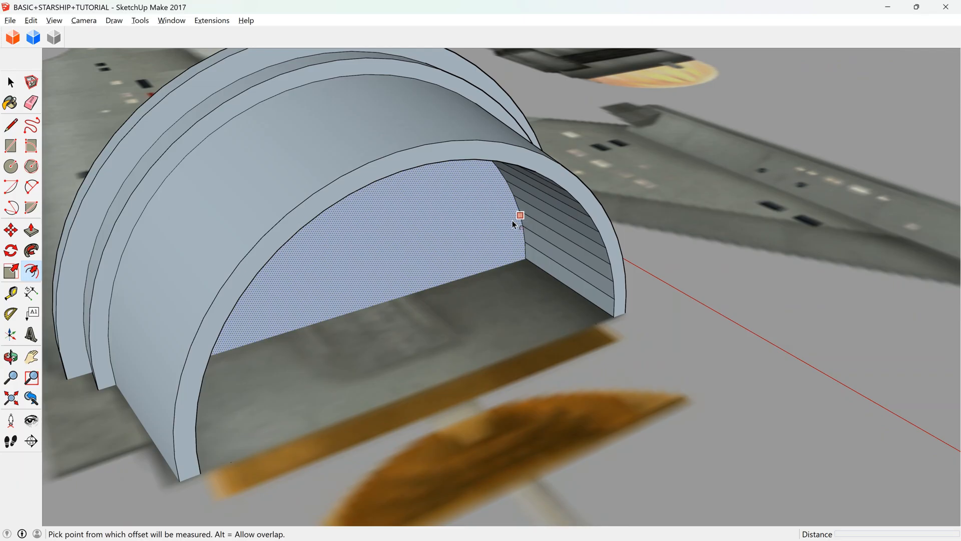
{"action": "left_click", "coordinate": [512, 220]}
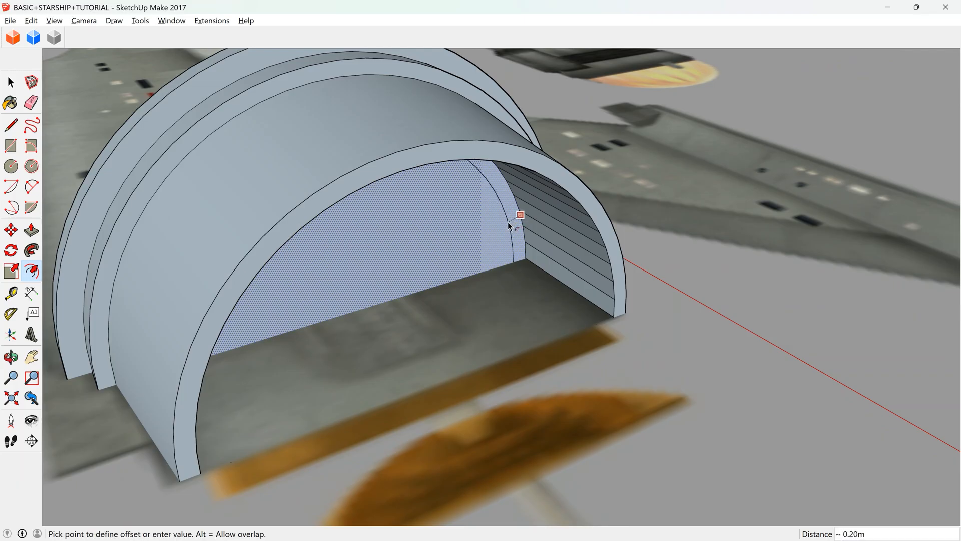
{"action": "left_click", "coordinate": [508, 221]}
{"action": "left_click", "coordinate": [499, 229]}
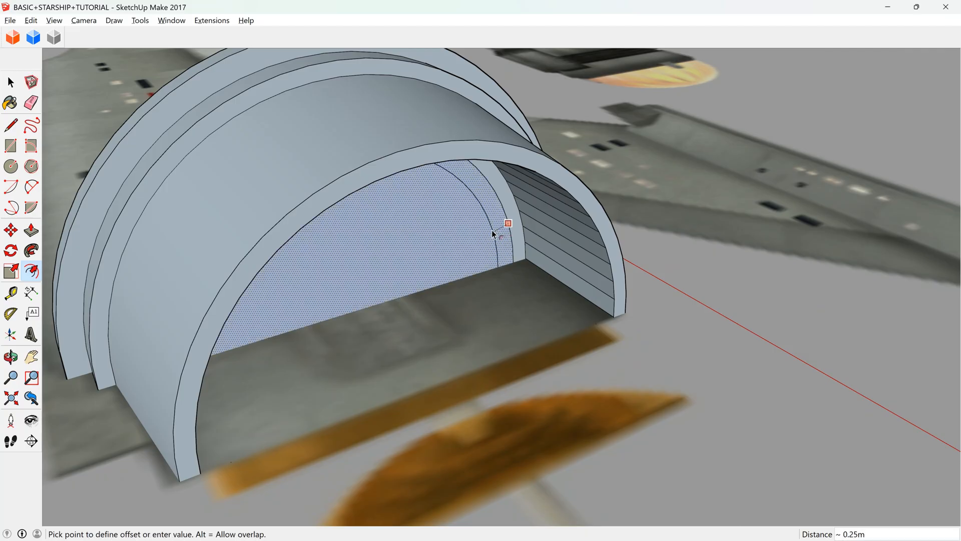
{"action": "left_click", "coordinate": [492, 230]}
{"action": "key", "text": "space"}
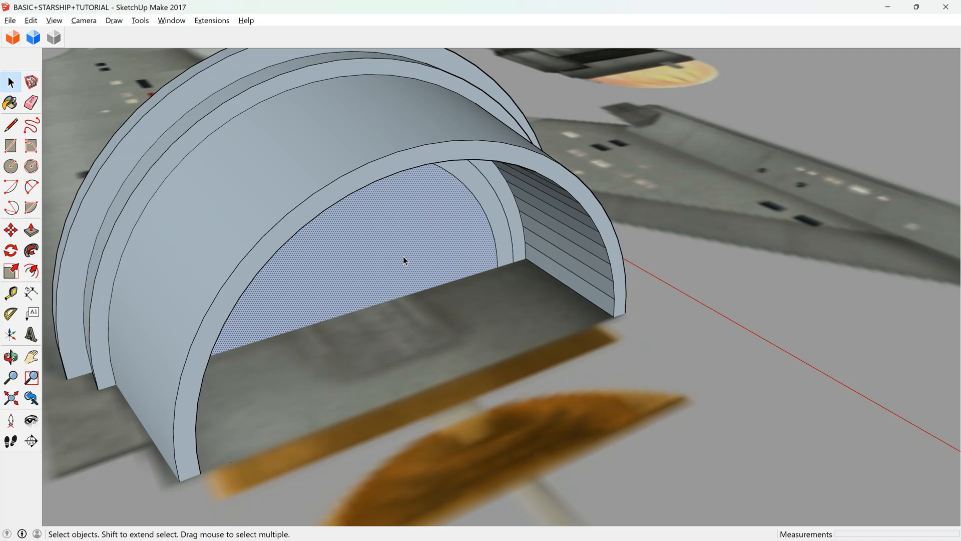
Pull the ring between the two offset arcs about 1.84 m forward, flush with the outer rim.
{"action": "left_click", "coordinate": [31, 231]}
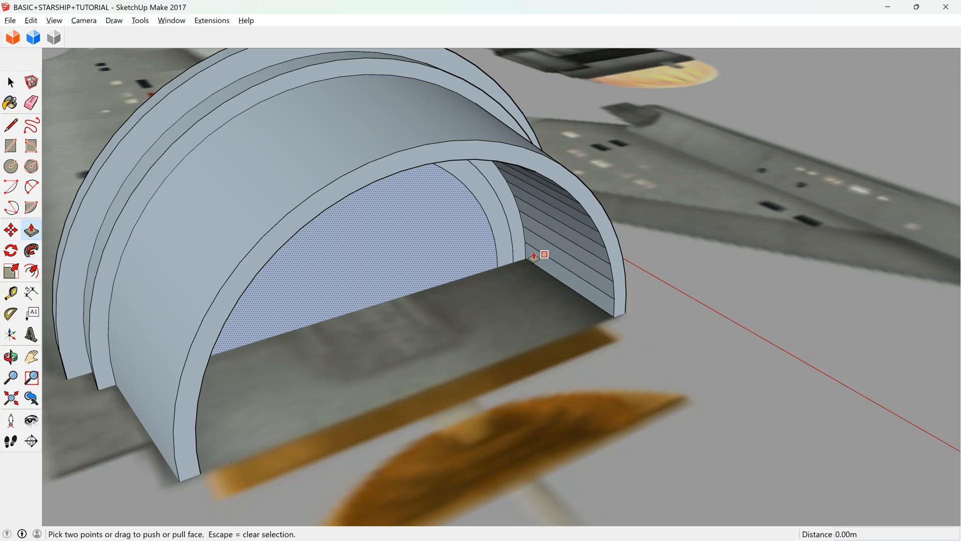
{"action": "left_click", "coordinate": [503, 253]}
{"action": "left_click", "coordinate": [562, 186]}
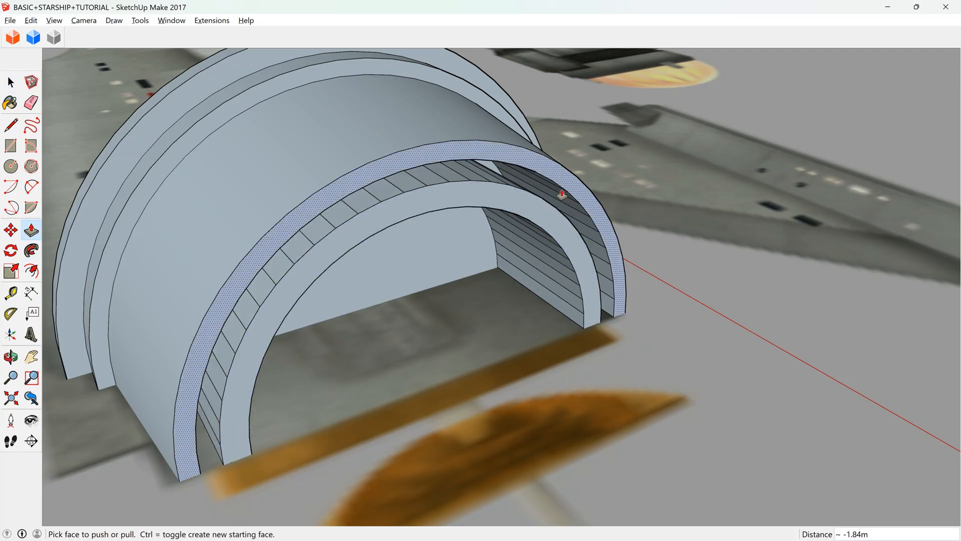
Reverse the faces of the whole deflector section and soften its edges at 67 degrees.
{"action": "scroll", "coordinate": [563, 187], "scroll_direction": "down", "scroll_amount": 3}
{"action": "key", "text": "space"}
{"action": "triple_click", "coordinate": [403, 235]}
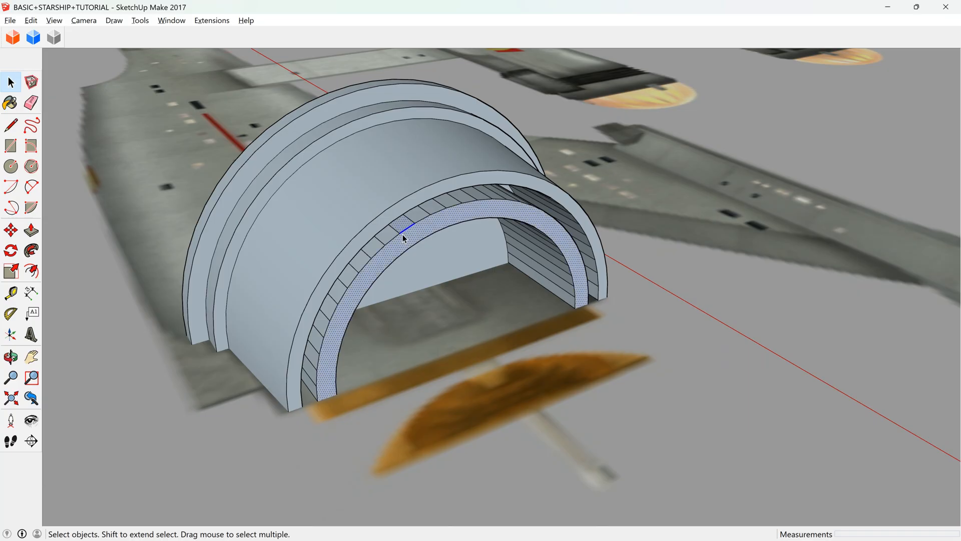
{"action": "right_click", "coordinate": [440, 255]}
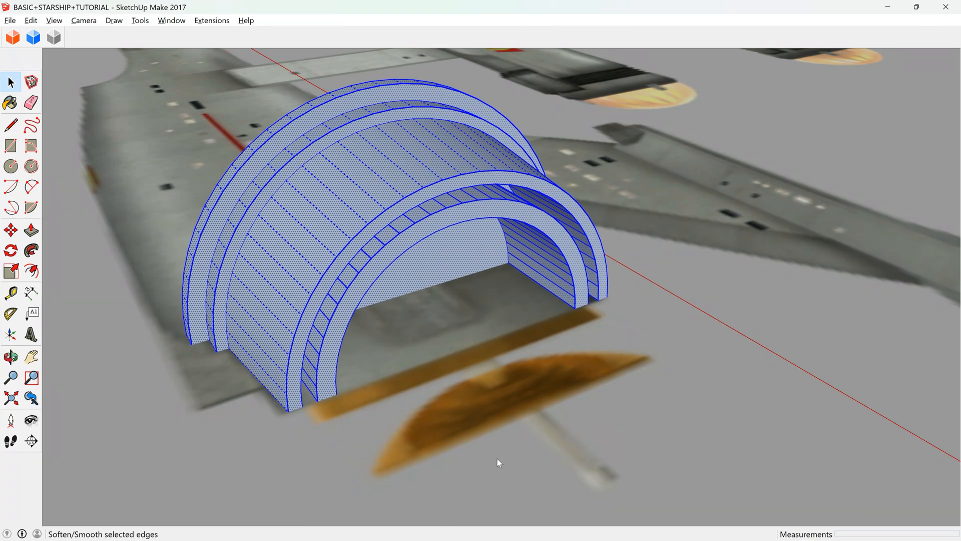
{"action": "left_click", "coordinate": [506, 395]}
{"action": "right_click", "coordinate": [442, 222]}
{"action": "left_click", "coordinate": [508, 430]}
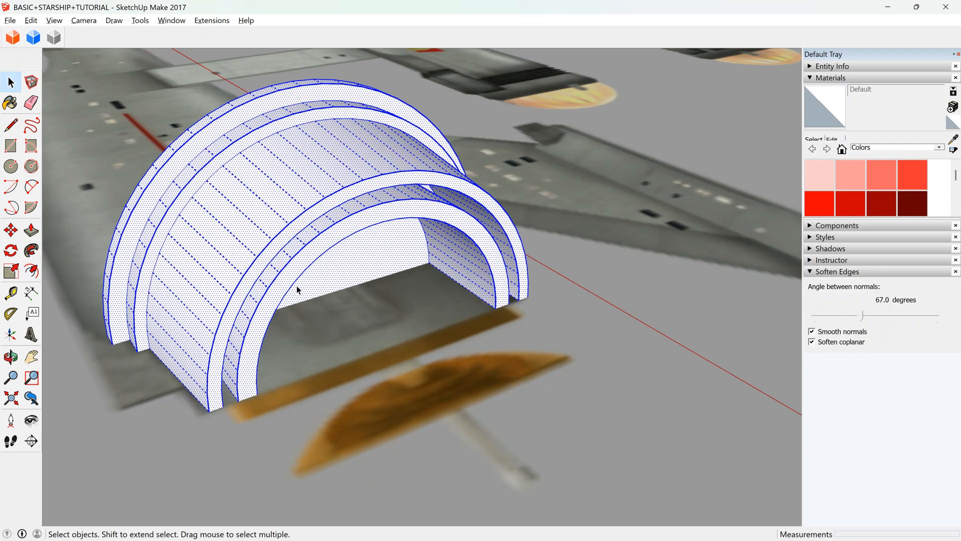
Move the inner ring's front face about 0.42 m forward so the ring protrudes past the outer rim.
{"action": "left_click", "coordinate": [11, 356]}
{"action": "left_click_drag", "start_coordinate": [350, 300], "coordinate": [343, 274]}
{"action": "key", "text": "space"}
{"action": "left_click", "coordinate": [417, 247]}
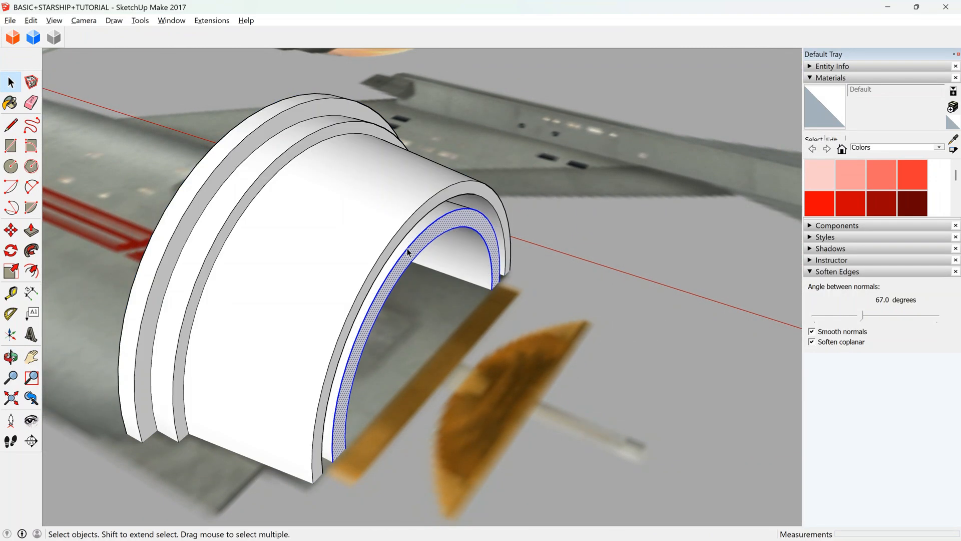
{"action": "left_click", "coordinate": [10, 230]}
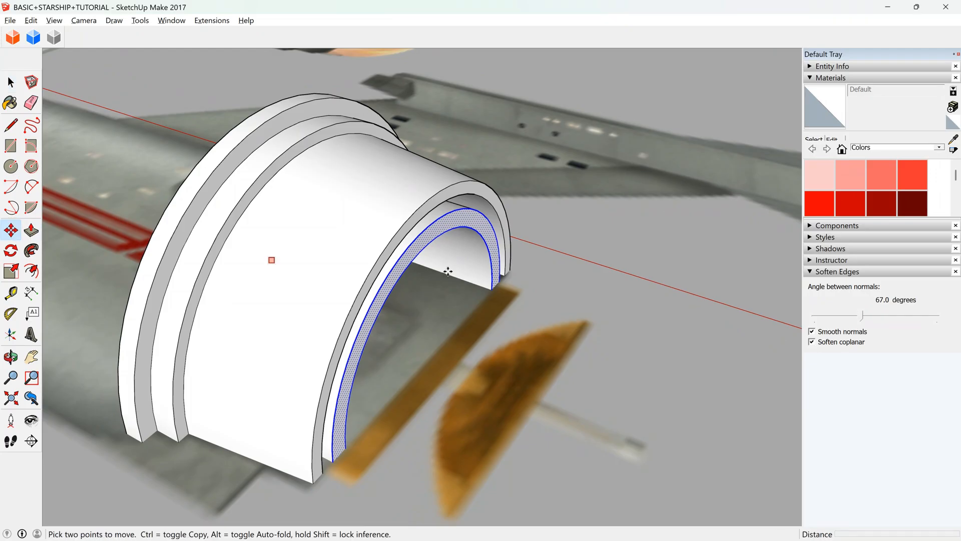
{"action": "left_click", "coordinate": [490, 287]}
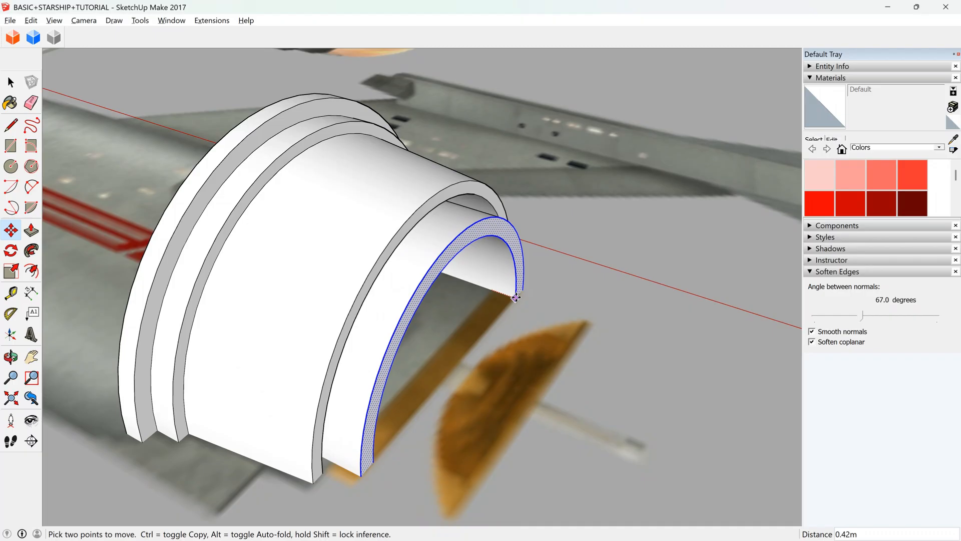
Pull the recessed back face inside the inner ring about 1.05 m forward.
{"action": "left_click", "coordinate": [10, 356]}
{"action": "left_click_drag", "start_coordinate": [360, 324], "coordinate": [178, 241]}
{"action": "left_click", "coordinate": [31, 230]}
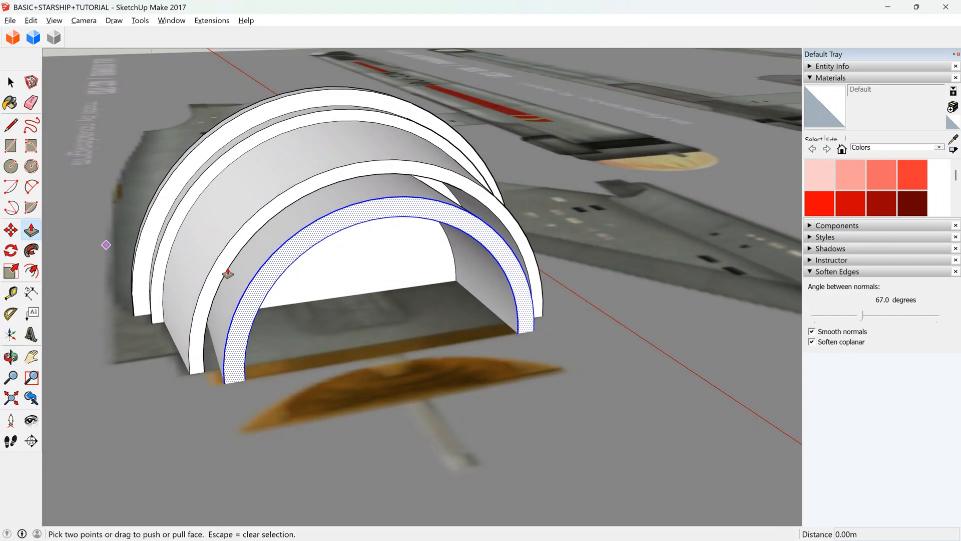
{"action": "left_click", "coordinate": [384, 284]}
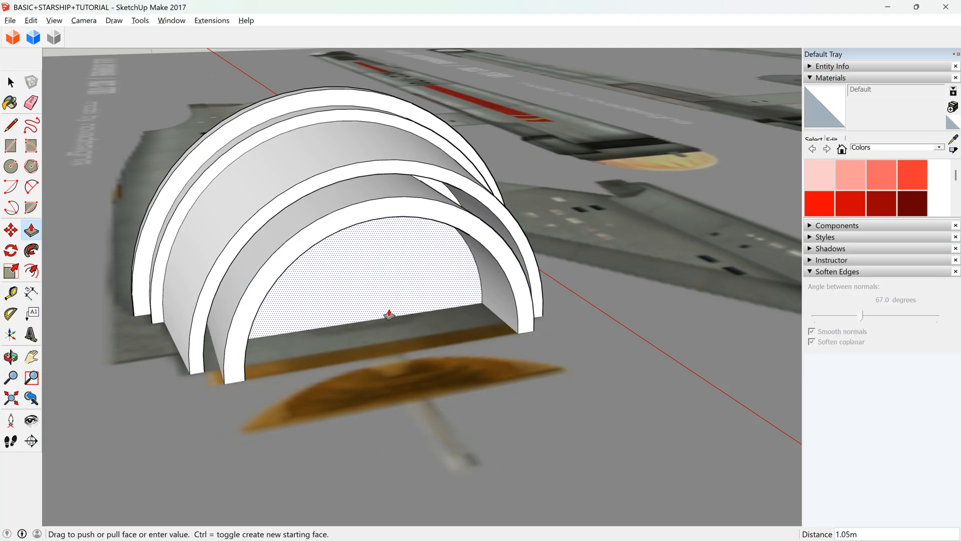
{"action": "left_click", "coordinate": [393, 321]}
{"action": "key", "text": "space"}
Pull the recessed face between the outer rim and the inner ring about 1.29 m forward.
{"action": "left_click", "coordinate": [11, 357]}
{"action": "left_click_drag", "start_coordinate": [259, 335], "coordinate": [213, 232]}
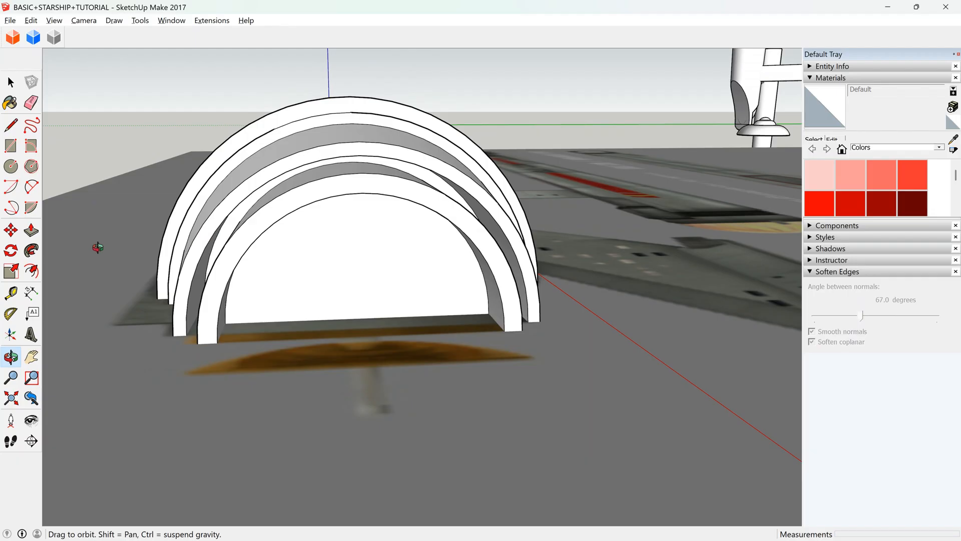
{"action": "left_click", "coordinate": [31, 230]}
{"action": "left_click", "coordinate": [238, 223]}
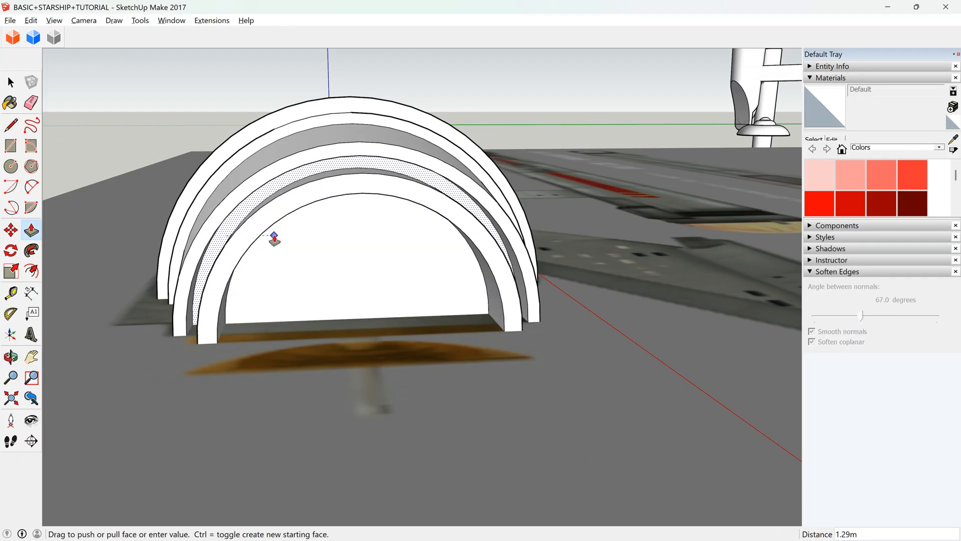
{"action": "left_click", "coordinate": [279, 235]}
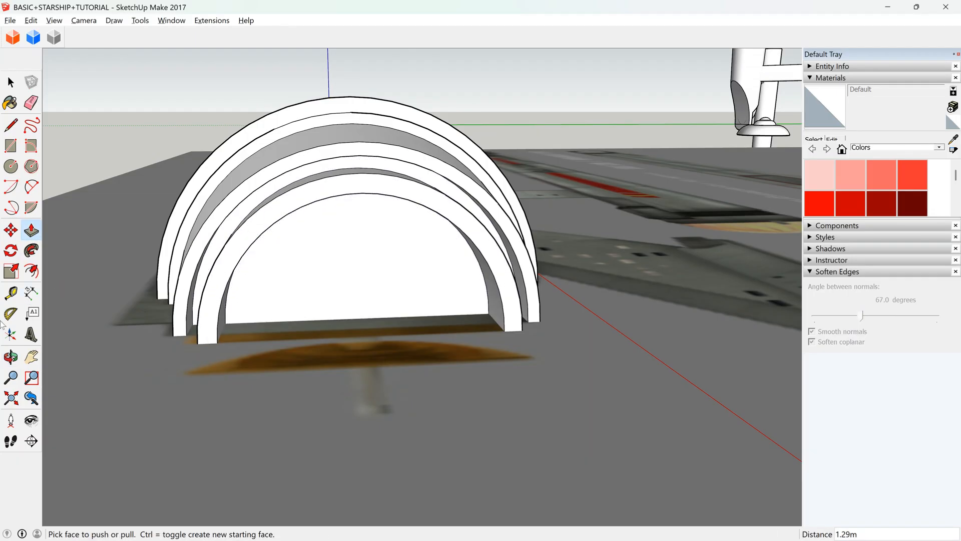
Move the starship model 100 m along the red axis onto the side view of the reference image.
{"action": "left_click", "coordinate": [11, 358]}
{"action": "left_click_drag", "start_coordinate": [336, 278], "coordinate": [639, 499]}
{"action": "scroll", "coordinate": [305, 146], "scroll_direction": "down", "scroll_amount": 4}
{"action": "left_click_drag", "start_coordinate": [304, 145], "coordinate": [38, 331]}
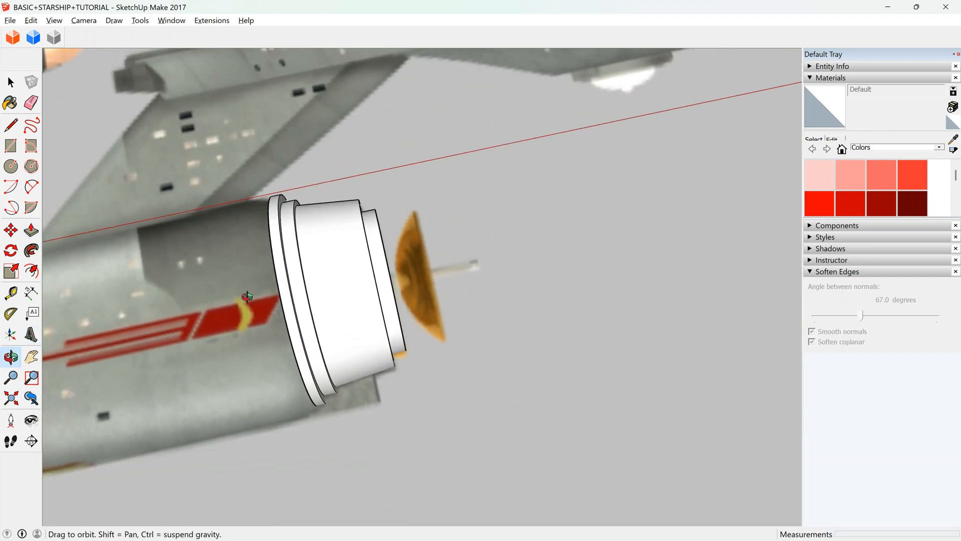
{"action": "scroll", "coordinate": [474, 300], "scroll_direction": "down", "scroll_amount": 3}
{"action": "left_click_drag", "start_coordinate": [475, 301], "coordinate": [426, 306]}
{"action": "scroll", "coordinate": [334, 219], "scroll_direction": "down", "scroll_amount": 6}
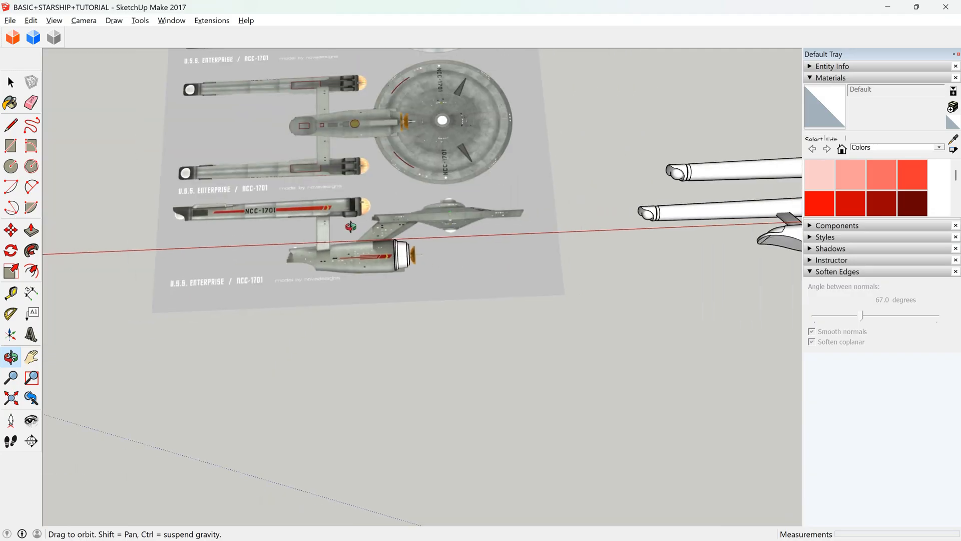
{"action": "key", "text": "space"}
{"action": "left_click", "coordinate": [614, 237]}
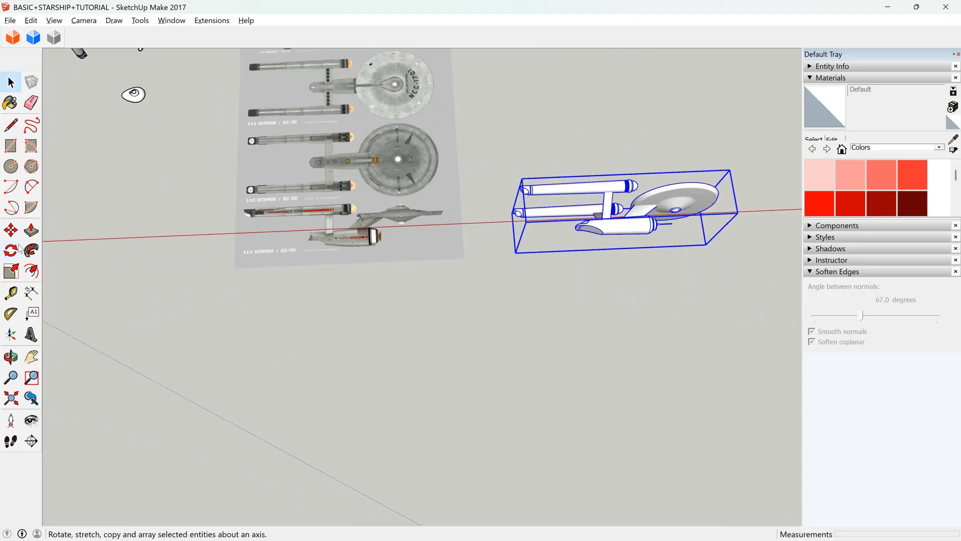
{"action": "left_click", "coordinate": [11, 229]}
{"action": "left_click", "coordinate": [660, 152]}
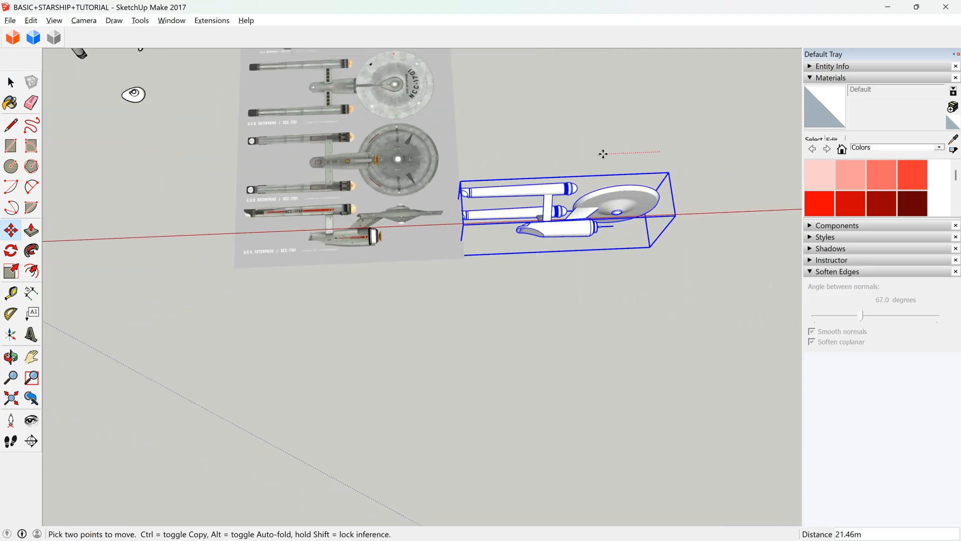
{"action": "key", "text": "Return"}
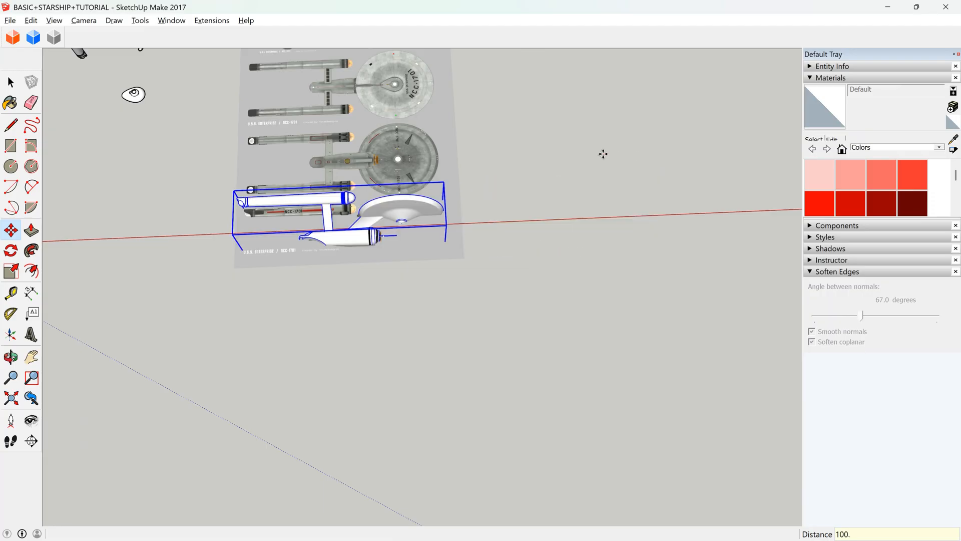
Move the whole new deflector section about 0.88 m forward so its rear edge meets the front end of the hull.
{"action": "scroll", "coordinate": [451, 226], "scroll_direction": "up", "scroll_amount": 5}
{"action": "scroll", "coordinate": [308, 235], "scroll_direction": "up", "scroll_amount": 6}
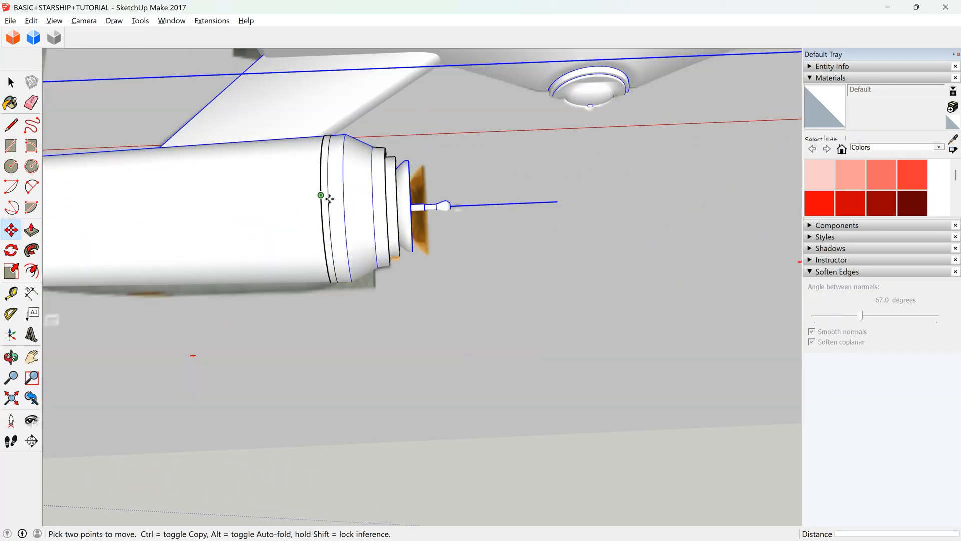
{"action": "key", "text": "space"}
{"action": "triple_click", "coordinate": [390, 197]}
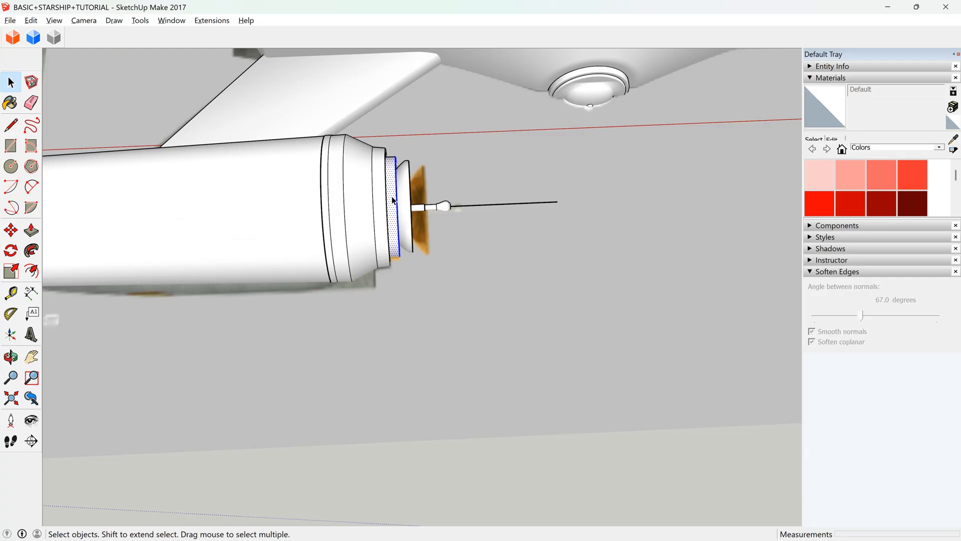
{"action": "left_click", "coordinate": [10, 235]}
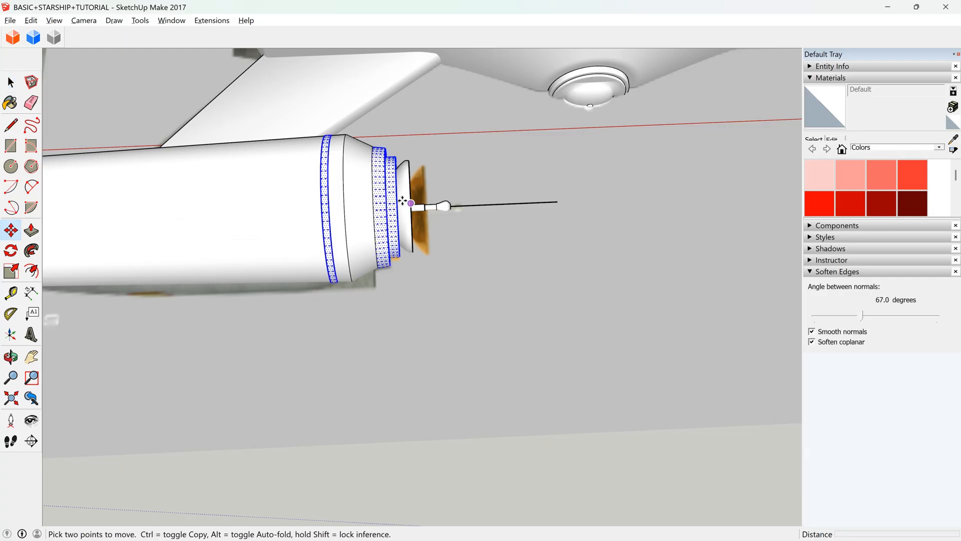
{"action": "left_click", "coordinate": [321, 195]}
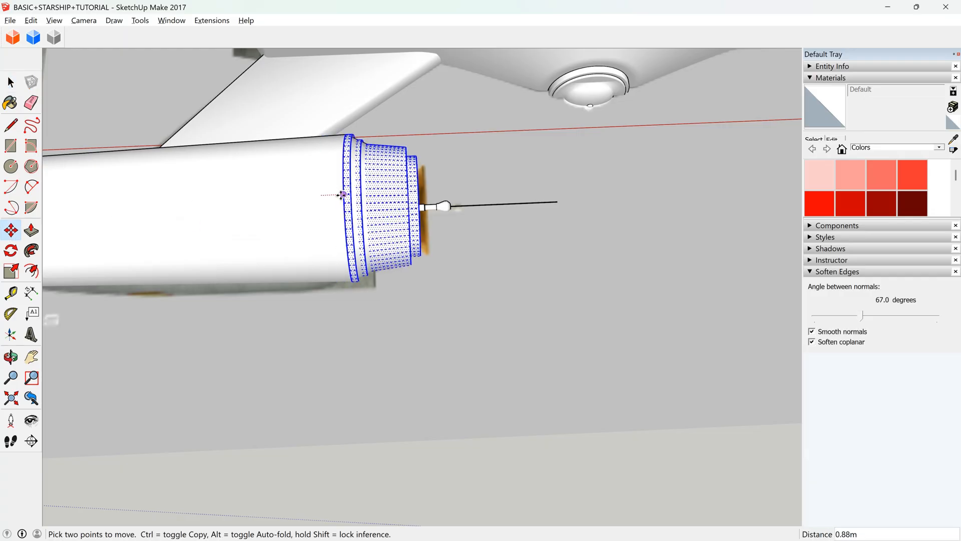
{"action": "scroll", "coordinate": [344, 194], "scroll_direction": "up", "scroll_amount": 3}
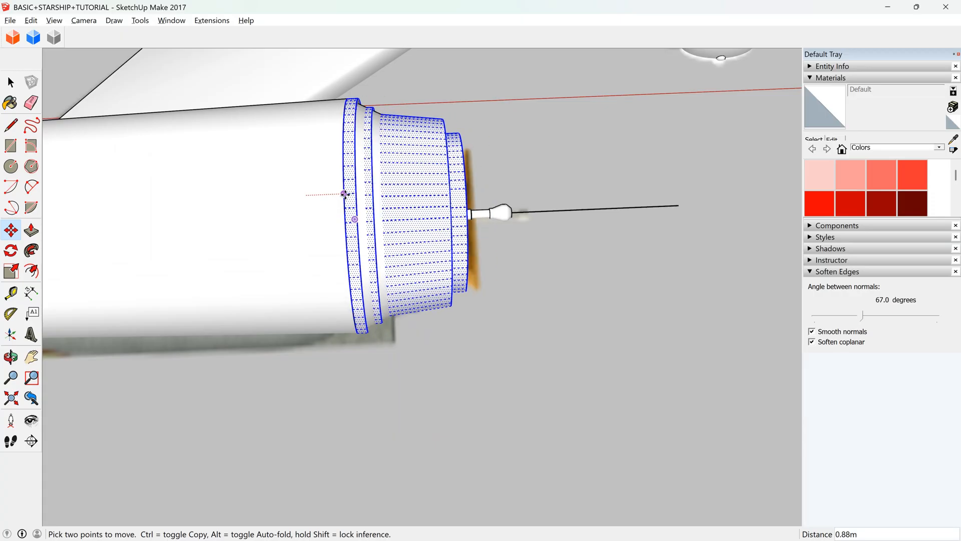
{"action": "left_click", "coordinate": [344, 194]}
{"action": "scroll", "coordinate": [521, 325], "scroll_direction": "down", "scroll_amount": 2}
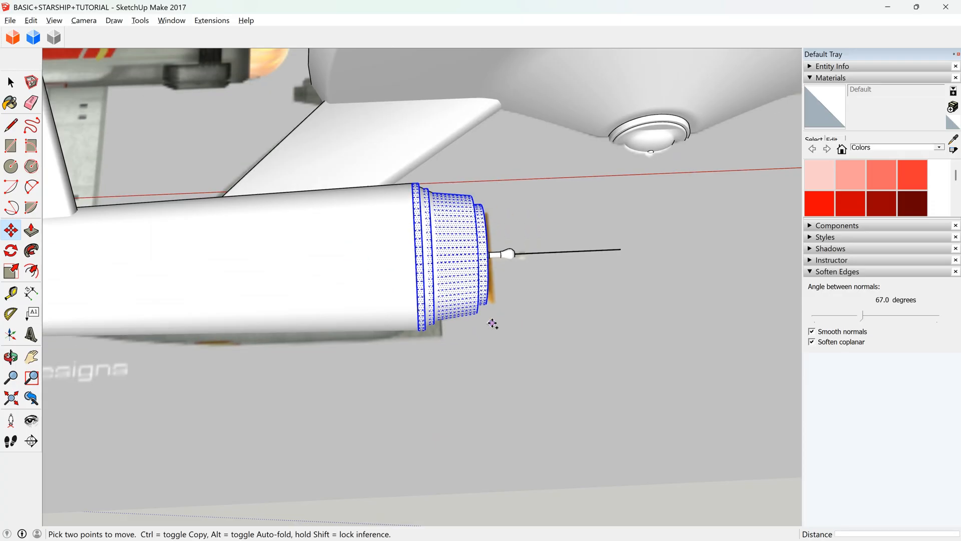
Cut the deflector section and paste it in place inside the starship's hull group.
{"action": "key", "text": "ctrl+x"}
{"action": "key", "text": "space"}
{"action": "double_click", "coordinate": [430, 269]}
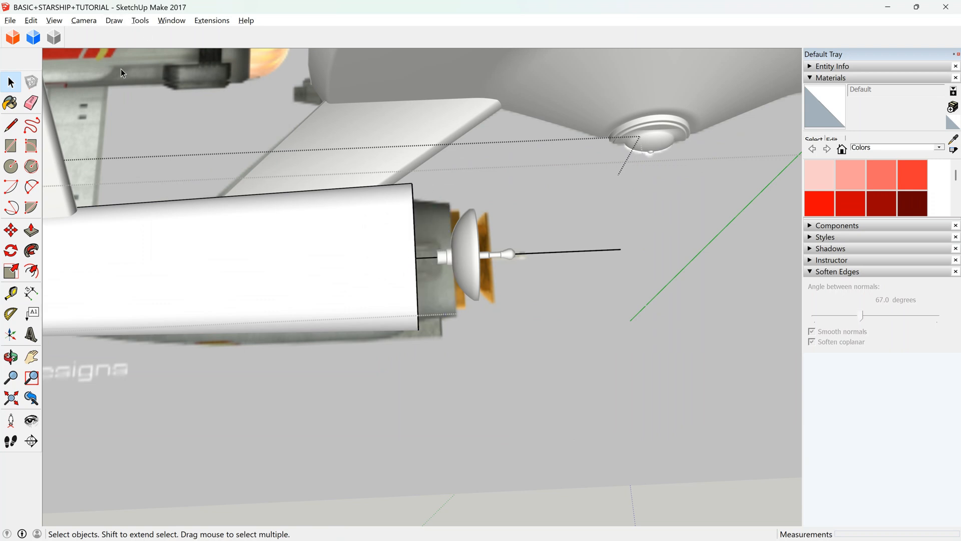
{"action": "left_click", "coordinate": [31, 20]}
{"action": "left_click", "coordinate": [77, 102]}
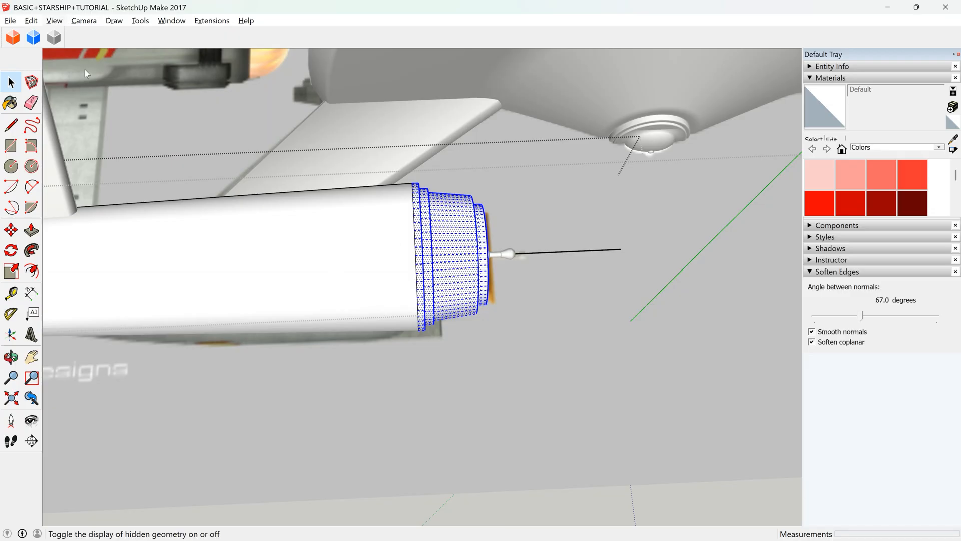
Show hidden geometry and examine how the hull's facets line up with those of the deflector section.
{"action": "scroll", "coordinate": [399, 241], "scroll_direction": "up", "scroll_amount": 5}
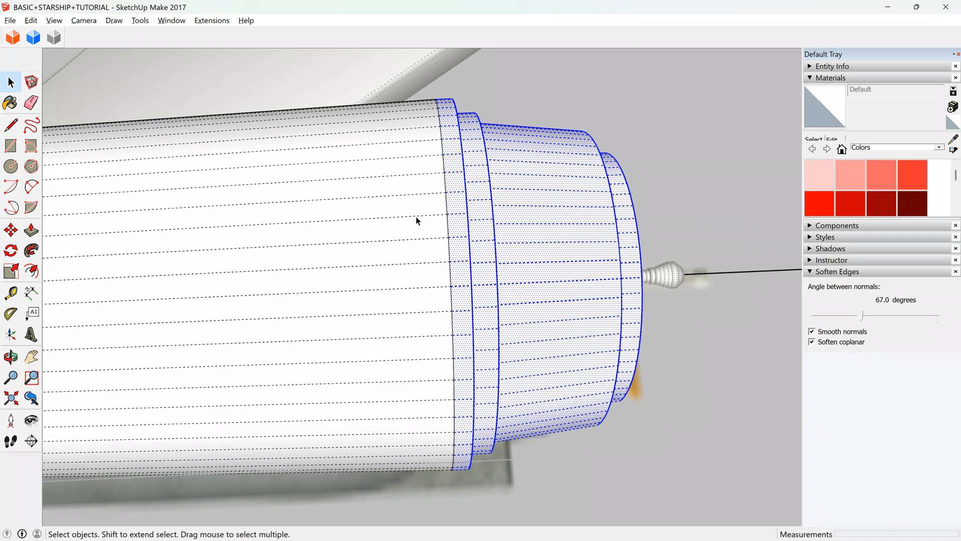
{"action": "left_click", "coordinate": [417, 208]}
{"action": "left_click", "coordinate": [457, 202]}
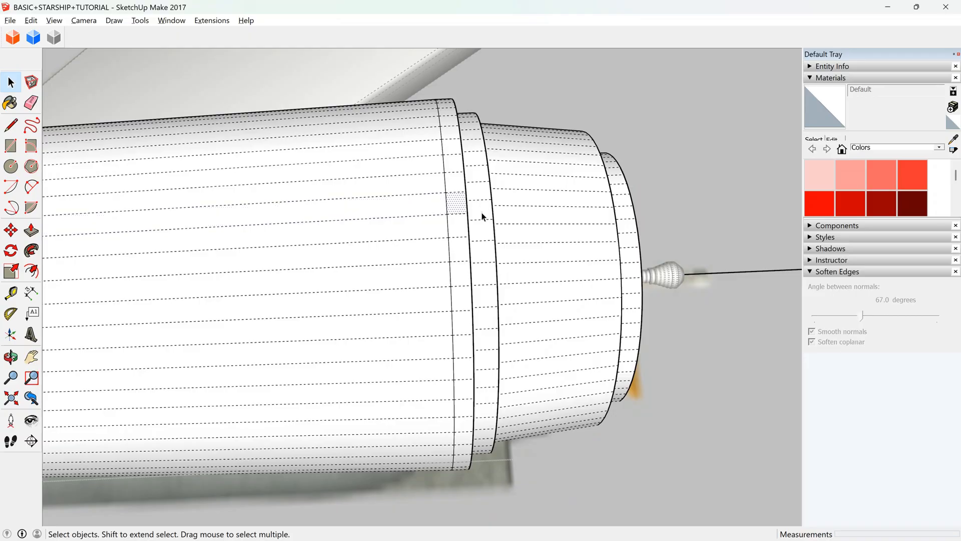
{"action": "left_click", "coordinate": [388, 204]}
{"action": "left_click", "coordinate": [455, 206]}
{"action": "scroll", "coordinate": [245, 284], "scroll_direction": "down", "scroll_amount": 3}
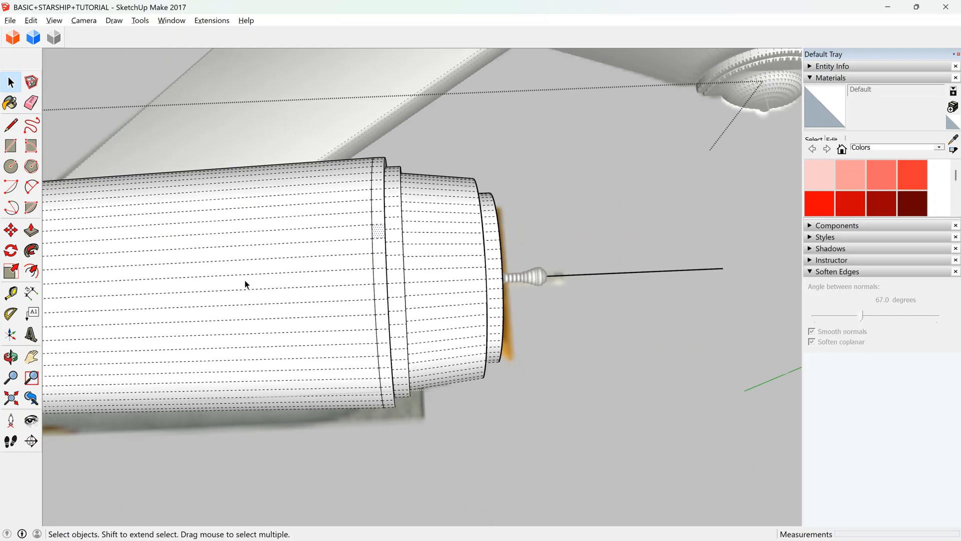
{"action": "scroll", "coordinate": [246, 284], "scroll_direction": "down", "scroll_amount": 3}
{"action": "scroll", "coordinate": [315, 265], "scroll_direction": "down", "scroll_amount": 5}
{"action": "scroll", "coordinate": [346, 245], "scroll_direction": "up", "scroll_amount": 1}
{"action": "scroll", "coordinate": [349, 245], "scroll_direction": "up", "scroll_amount": 2}
Move the deflector dish group about 3.45 m forward along its axis, clear of the deflector section.
{"action": "left_click", "coordinate": [11, 357]}
{"action": "left_click_drag", "start_coordinate": [266, 307], "coordinate": [257, 326]}
{"action": "left_click_drag", "start_coordinate": [290, 268], "coordinate": [260, 138]}
{"action": "key", "text": "space"}
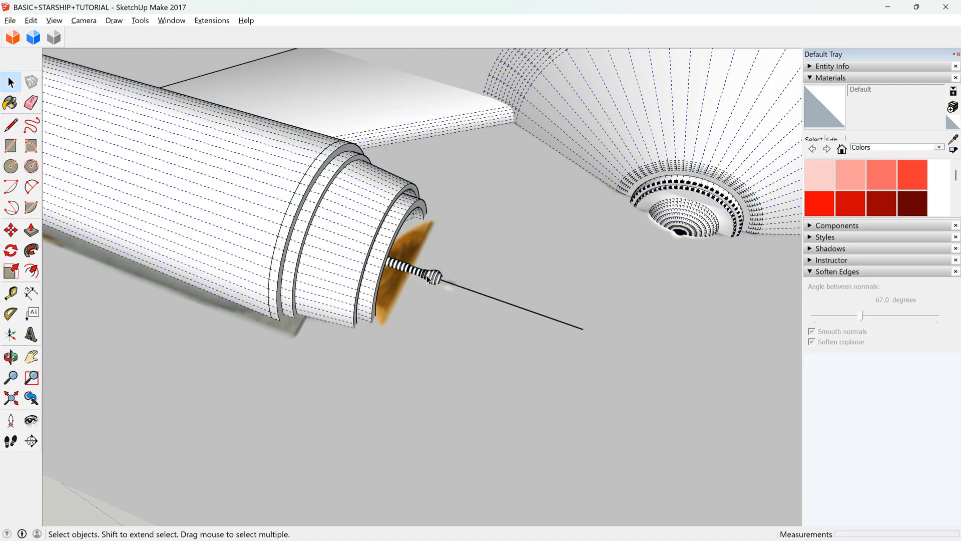
{"action": "left_click", "coordinate": [428, 279]}
{"action": "key", "text": "m"}
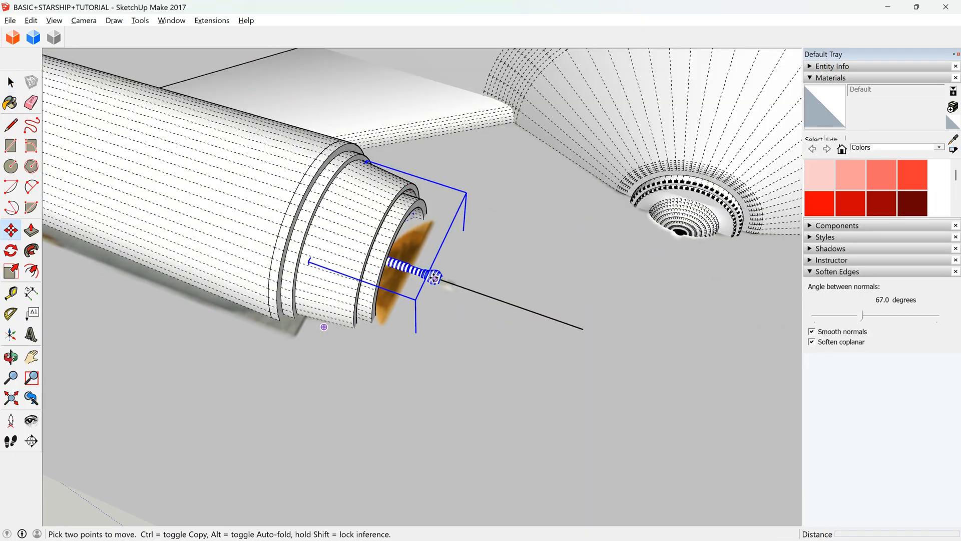
{"action": "left_click", "coordinate": [475, 291]}
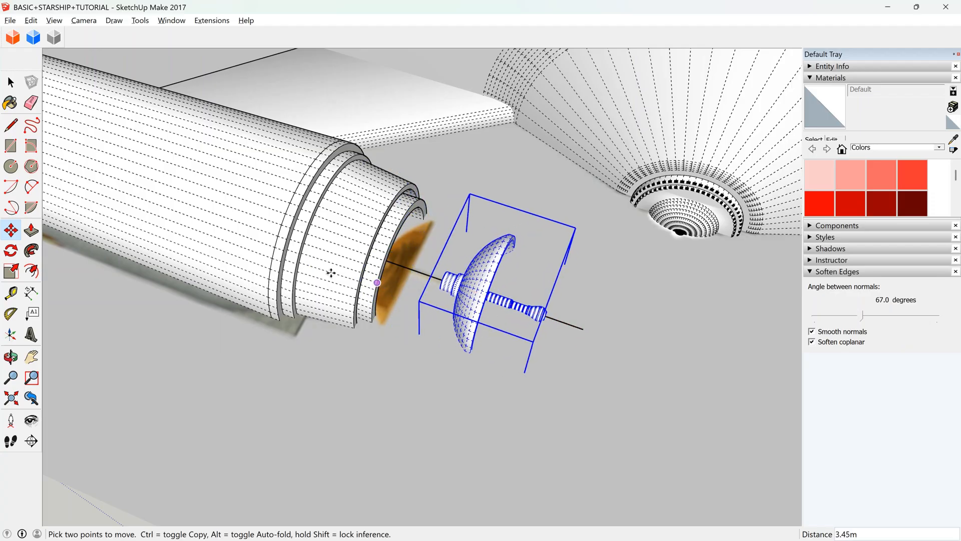
Inside the deflector dish group, extend the stem's rear face about 1.58 m backward, and close the group.
{"action": "scroll", "coordinate": [440, 279], "scroll_direction": "up", "scroll_amount": 6}
{"action": "key", "text": "space"}
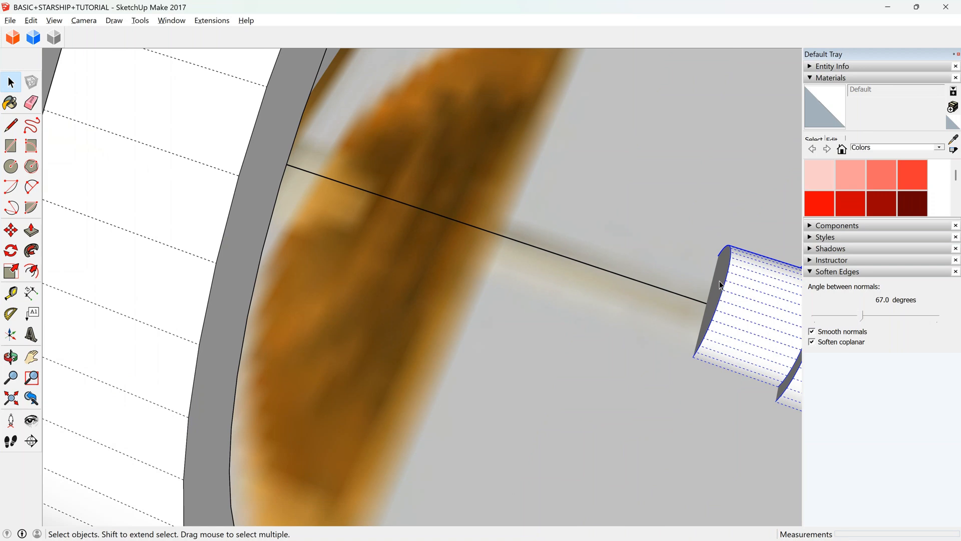
{"action": "double_click", "coordinate": [719, 285]}
{"action": "triple_click", "coordinate": [719, 285]}
{"action": "key", "text": "p"}
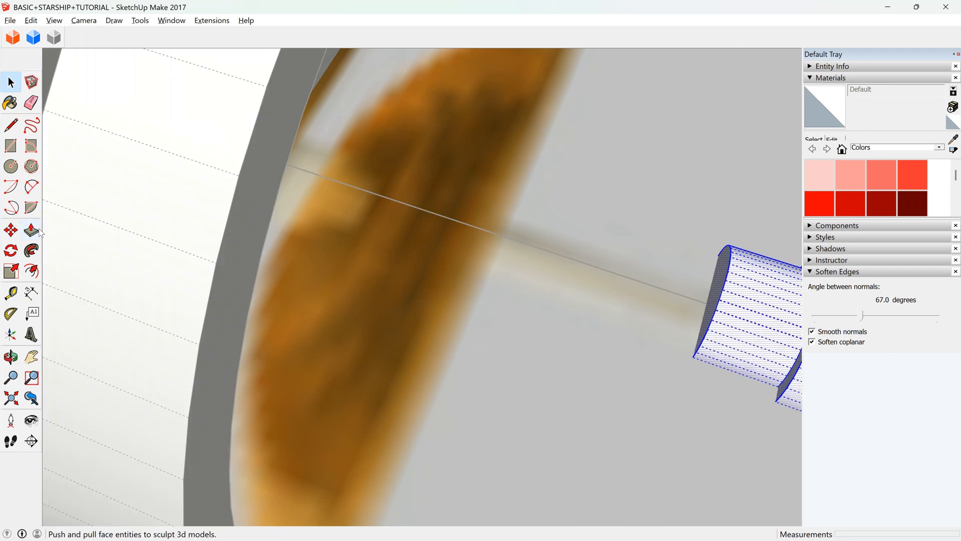
{"action": "left_click_drag", "start_coordinate": [719, 285], "coordinate": [251, 206]}
{"action": "scroll", "coordinate": [344, 262], "scroll_direction": "down", "scroll_amount": 8}
{"action": "key", "text": "space"}
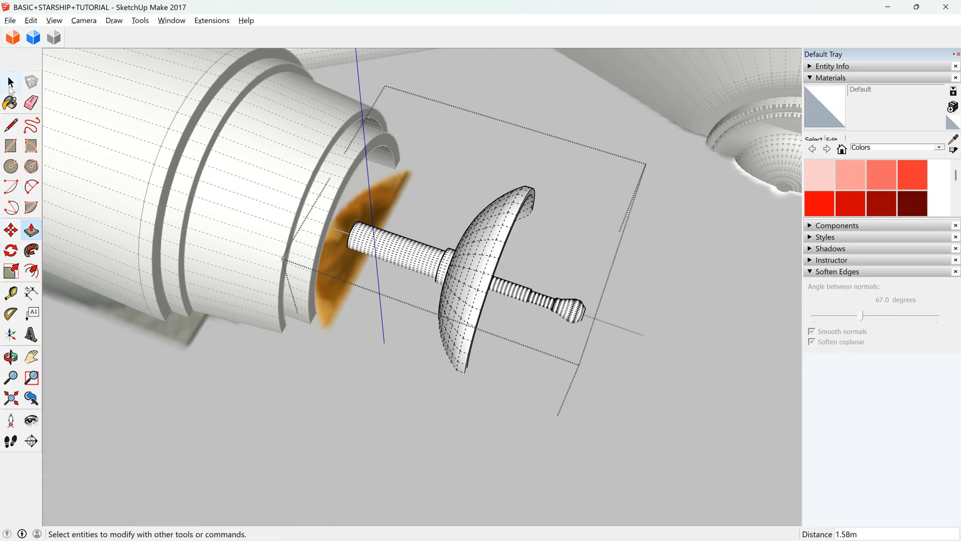
{"action": "key", "text": "Escape"}
Move the deflector dish backward along its axis so its stem sits inside the deflector section.
{"action": "left_click", "coordinate": [468, 274]}
{"action": "left_click", "coordinate": [11, 230]}
{"action": "left_click_drag", "start_coordinate": [633, 332], "coordinate": [521, 292]}
{"action": "scroll", "coordinate": [594, 311], "scroll_direction": "down", "scroll_amount": 5}
{"action": "left_click", "coordinate": [11, 357]}
{"action": "left_click_drag", "start_coordinate": [316, 189], "coordinate": [390, 269]}
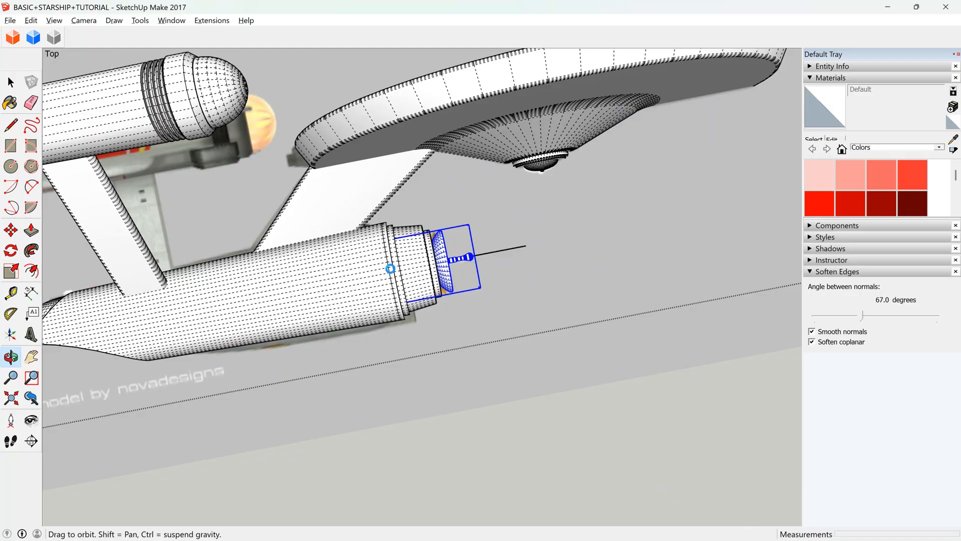
Open the hull group for editing, paste the cut part in place inside it, and close the group.
{"action": "key", "text": "space"}
{"action": "left_click", "coordinate": [411, 262]}
{"action": "double_click", "coordinate": [410, 263]}
{"action": "left_click", "coordinate": [33, 21]}
{"action": "left_click", "coordinate": [99, 111]}
{"action": "left_click", "coordinate": [534, 251]}
{"action": "scroll", "coordinate": [534, 251], "scroll_direction": "down", "scroll_amount": 8}
{"action": "scroll", "coordinate": [563, 238], "scroll_direction": "down", "scroll_amount": 7}
{"action": "scroll", "coordinate": [49, 369], "scroll_direction": "up", "scroll_amount": 6}
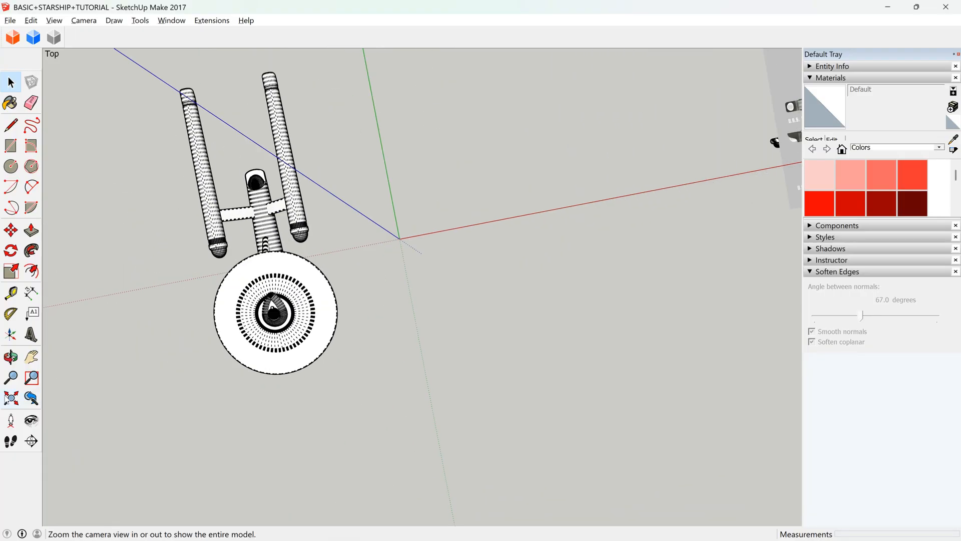
Examine the assembled starship from the front, underside and both sides, ending on a side view of the engineering hull.
{"action": "left_click", "coordinate": [10, 360]}
{"action": "left_click_drag", "start_coordinate": [281, 343], "coordinate": [212, 150]}
{"action": "scroll", "coordinate": [213, 151], "scroll_direction": "up", "scroll_amount": 3}
{"action": "left_click_drag", "start_coordinate": [325, 300], "coordinate": [552, 190]}
{"action": "scroll", "coordinate": [515, 229], "scroll_direction": "up", "scroll_amount": 6}
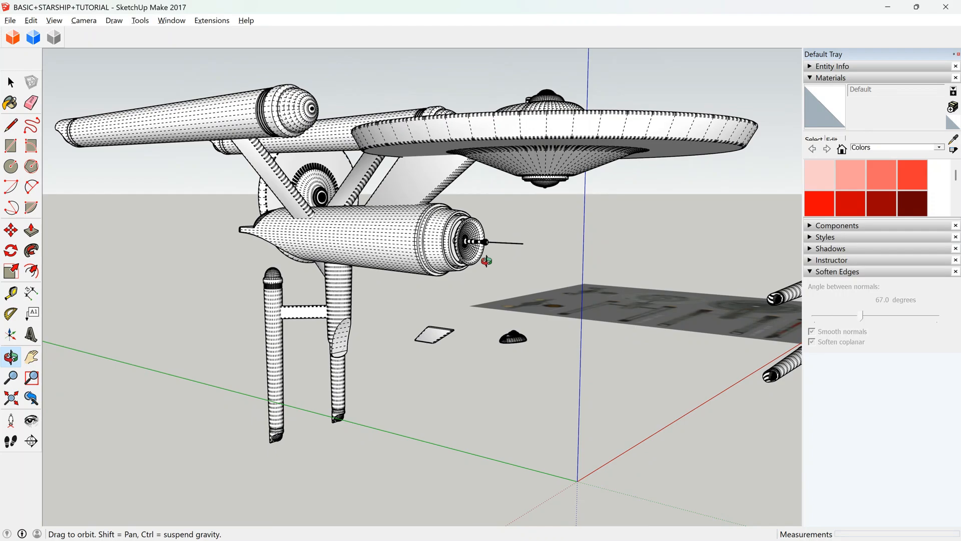
{"action": "scroll", "coordinate": [426, 230], "scroll_direction": "down", "scroll_amount": 6}
{"action": "left_click_drag", "start_coordinate": [383, 227], "coordinate": [219, 203]}
{"action": "scroll", "coordinate": [219, 203], "scroll_direction": "down", "scroll_amount": 5}
{"action": "scroll", "coordinate": [130, 152], "scroll_direction": "up", "scroll_amount": 5}
{"action": "left_click_drag", "start_coordinate": [288, 197], "coordinate": [94, 188]}
{"action": "scroll", "coordinate": [209, 233], "scroll_direction": "up", "scroll_amount": 4}
{"action": "key", "text": "space"}
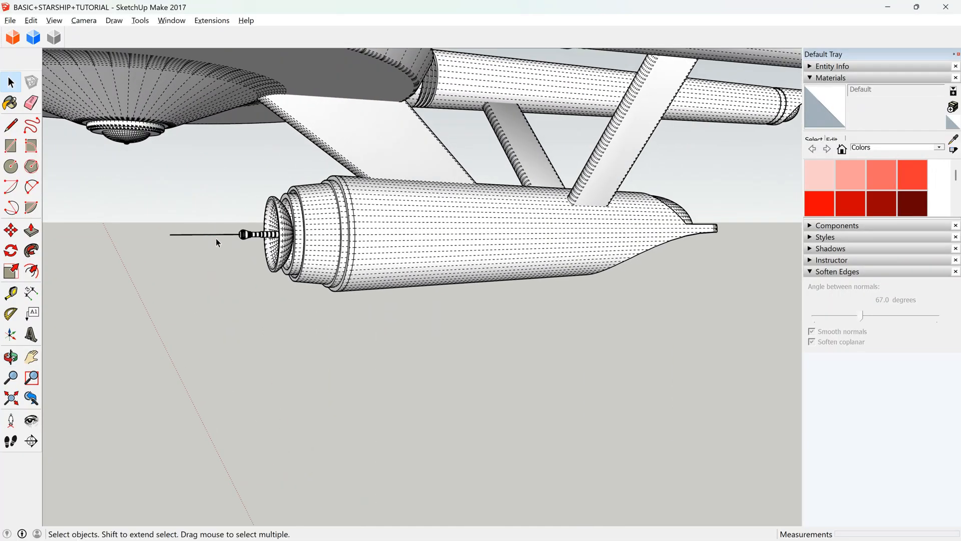
Examine the deflector dish's antenna and the axis line at its tip, up close and straight from the front.
{"action": "scroll", "coordinate": [236, 233], "scroll_direction": "up", "scroll_amount": 3}
{"action": "scroll", "coordinate": [236, 231], "scroll_direction": "up", "scroll_amount": 6}
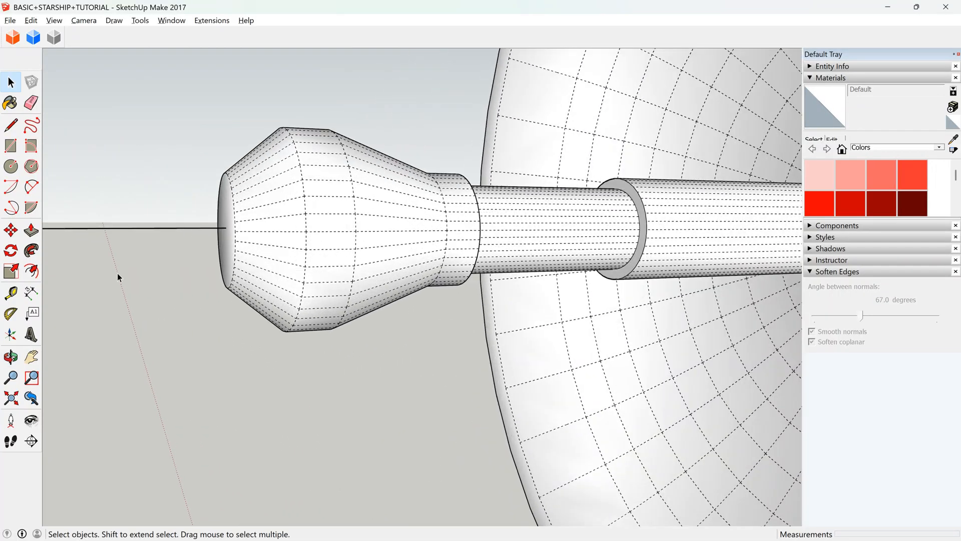
{"action": "left_click", "coordinate": [11, 357]}
{"action": "left_click_drag", "start_coordinate": [253, 279], "coordinate": [364, 263]}
{"action": "key", "text": "space"}
{"action": "triple_click", "coordinate": [381, 266]}
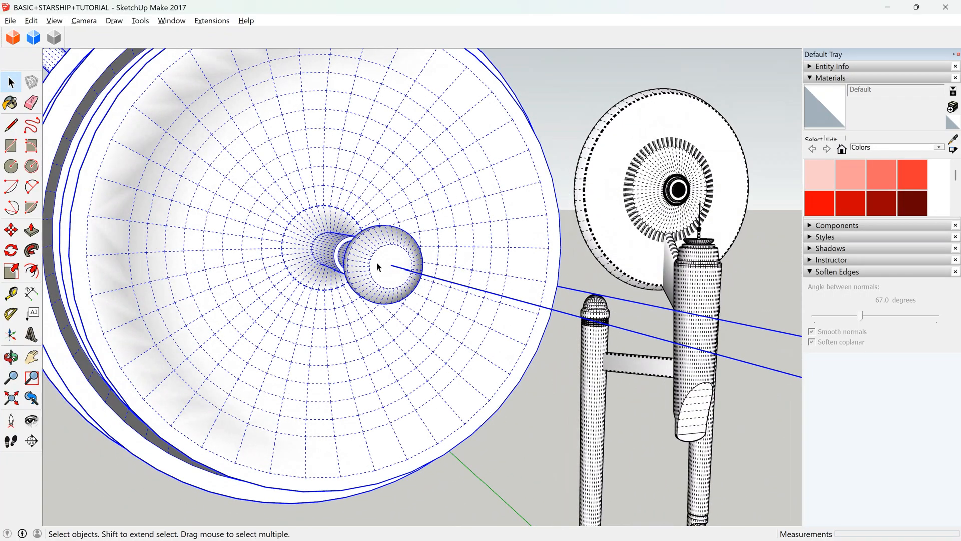
{"action": "scroll", "coordinate": [392, 265], "scroll_direction": "down", "scroll_amount": 3}
{"action": "middle_click_drag", "start_coordinate": [391, 263], "coordinate": [242, 263]}
{"action": "left_click", "coordinate": [11, 356]}
{"action": "left_click_drag", "start_coordinate": [324, 285], "coordinate": [549, 344]}
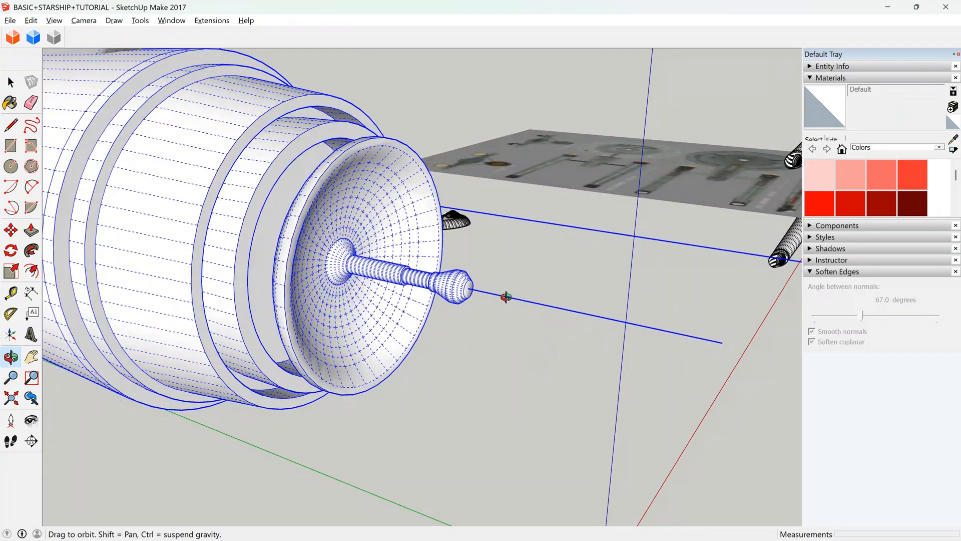
{"action": "middle_click_drag", "start_coordinate": [533, 307], "coordinate": [232, 208]}
{"action": "scroll", "coordinate": [413, 256], "scroll_direction": "down", "scroll_amount": 2}
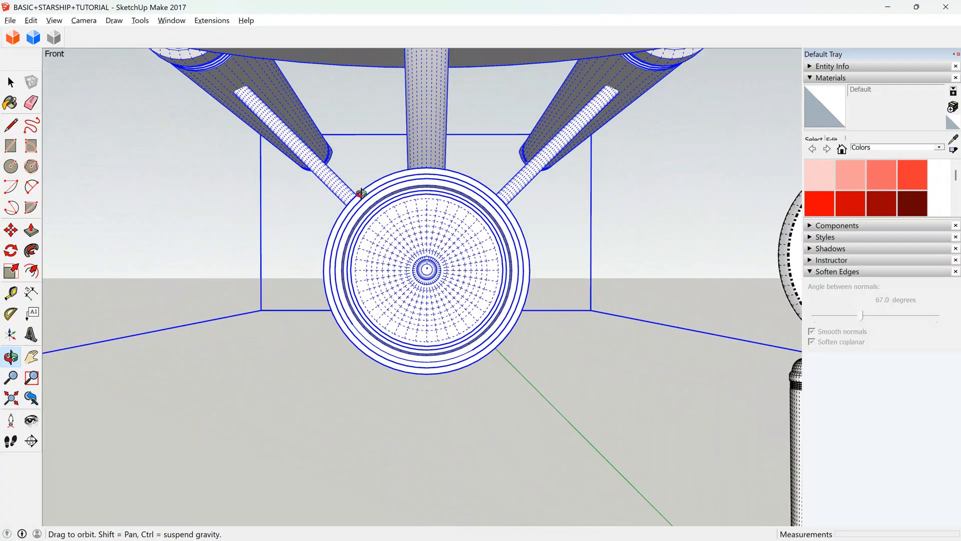
{"action": "scroll", "coordinate": [408, 279], "scroll_direction": "up", "scroll_amount": 10}
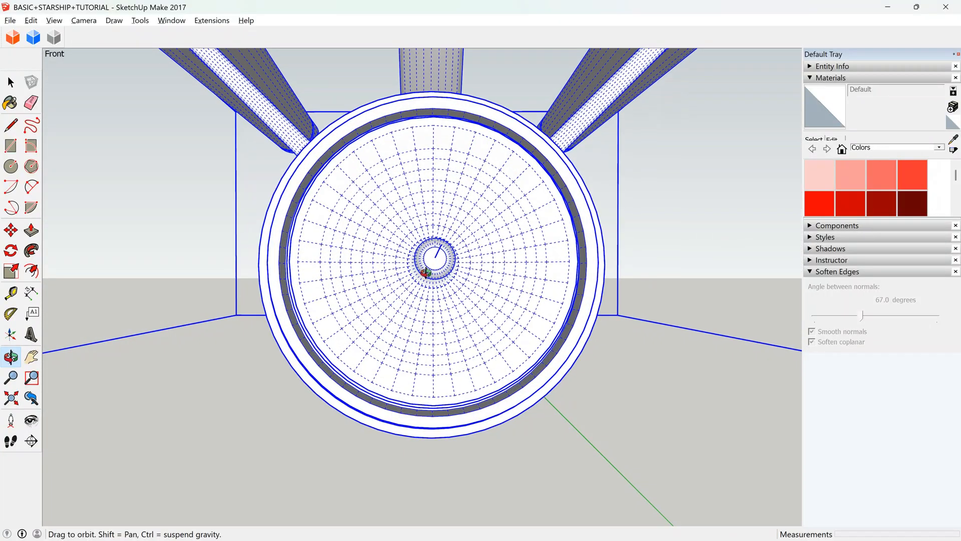
{"action": "scroll", "coordinate": [384, 289], "scroll_direction": "down", "scroll_amount": 8}
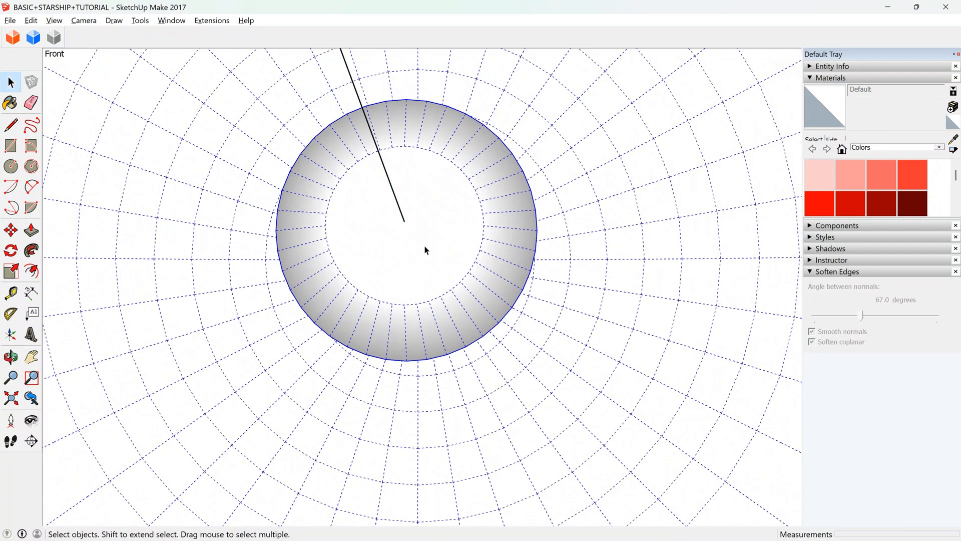
Inside the deflector dish group, draw two short perpendicular lines about 0.02 m long on the antenna's front face, starting at the axis line's end.
{"action": "key", "text": "ctrl+a"}
{"action": "key", "text": "l"}
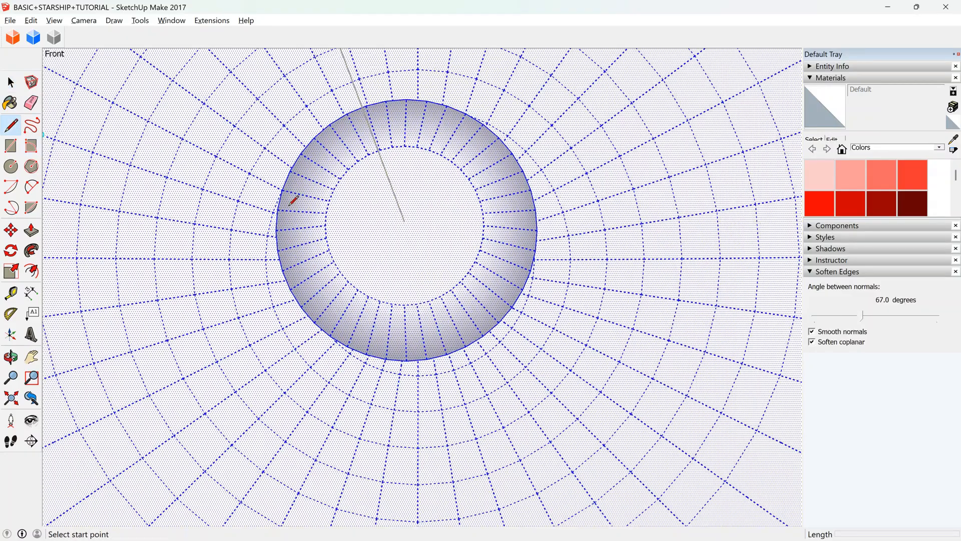
{"action": "left_click", "coordinate": [406, 222]}
{"action": "left_click", "coordinate": [422, 222]}
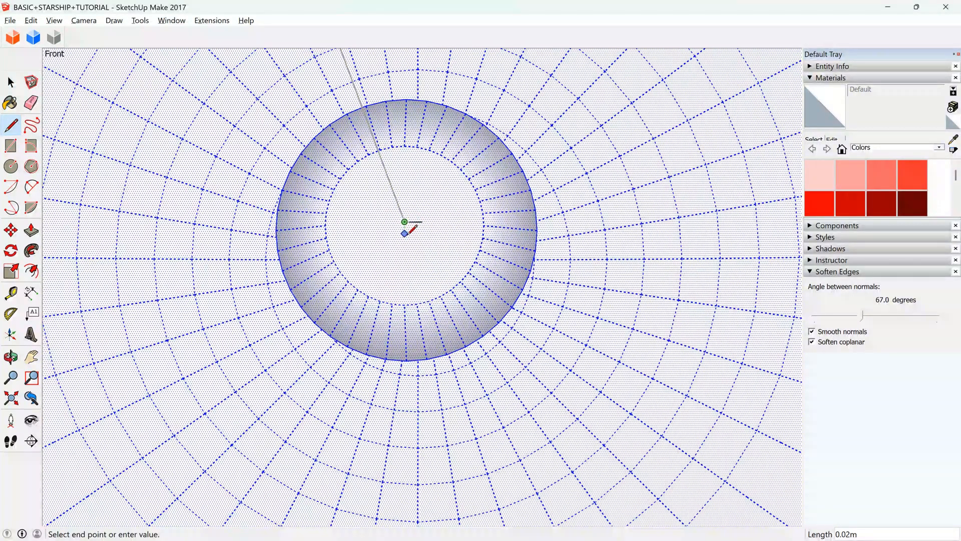
{"action": "left_click", "coordinate": [405, 234]}
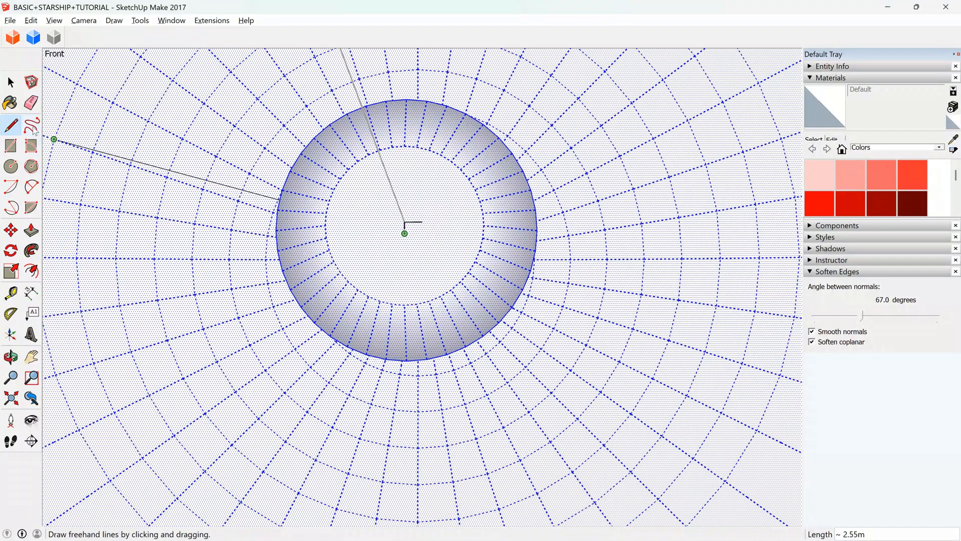
{"action": "left_click", "coordinate": [31, 103]}
{"action": "left_click_drag", "start_coordinate": [390, 233], "coordinate": [406, 230]}
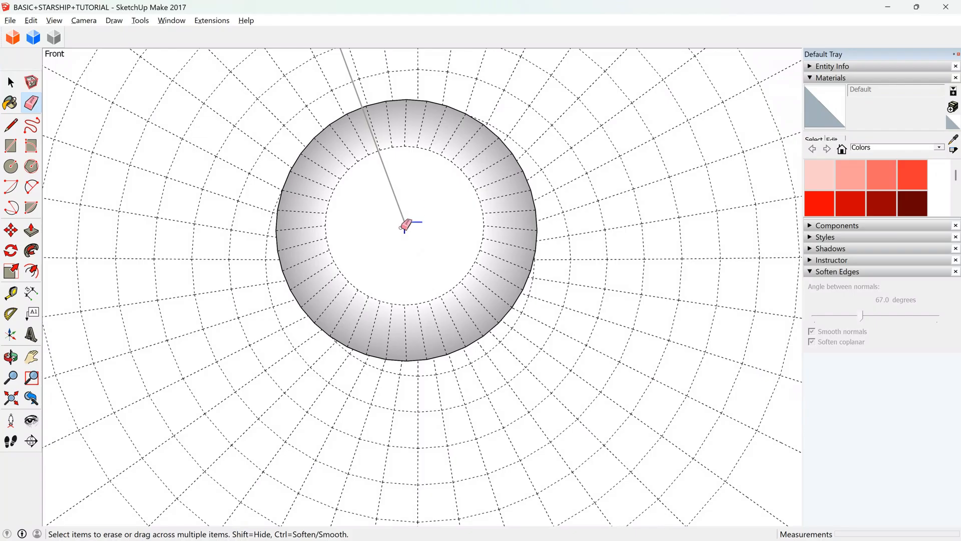
Try to delete the long axis line in front of the antenna with hidden geometry turned off, and close the group.
{"action": "left_click", "coordinate": [11, 82]}
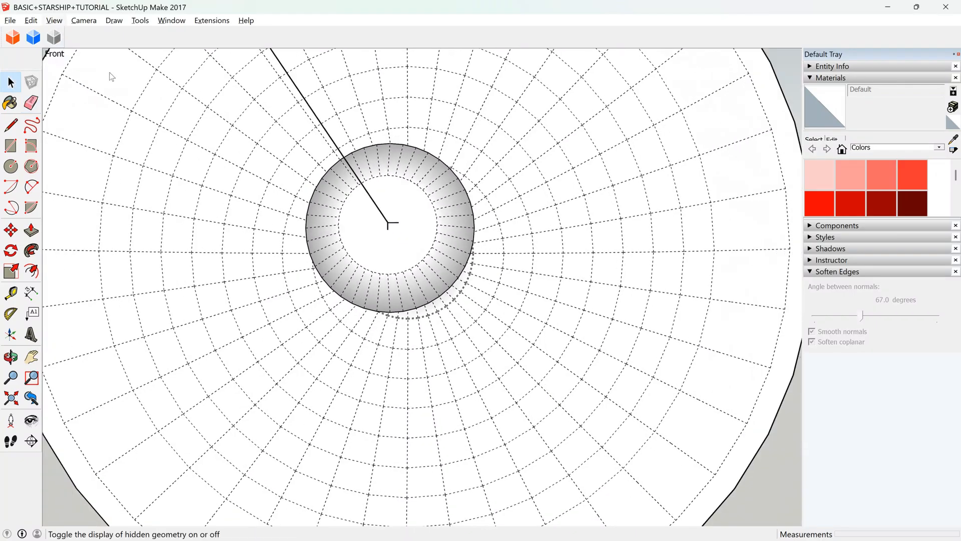
{"action": "triple_click", "coordinate": [393, 222]}
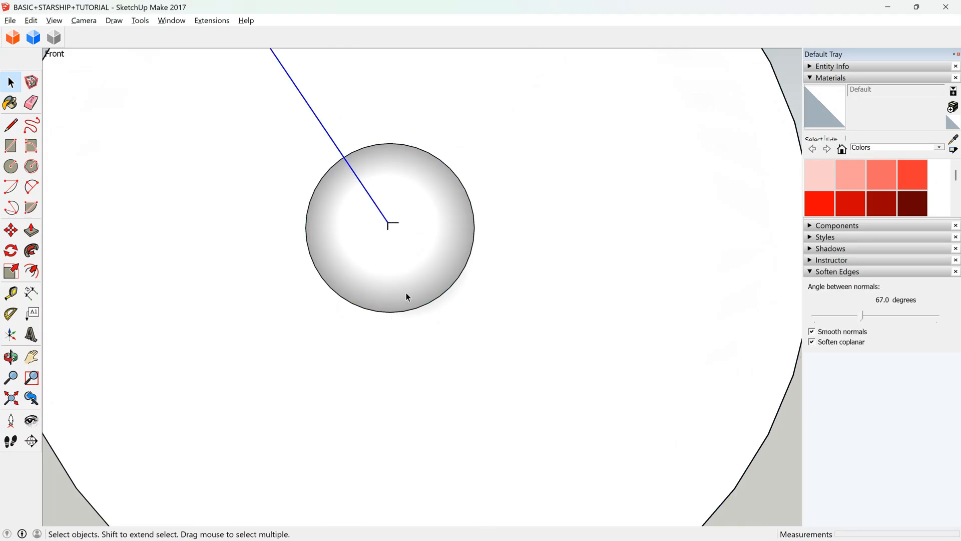
{"action": "key", "text": "Delete"}
{"action": "scroll", "coordinate": [411, 247], "scroll_direction": "down", "scroll_amount": 2}
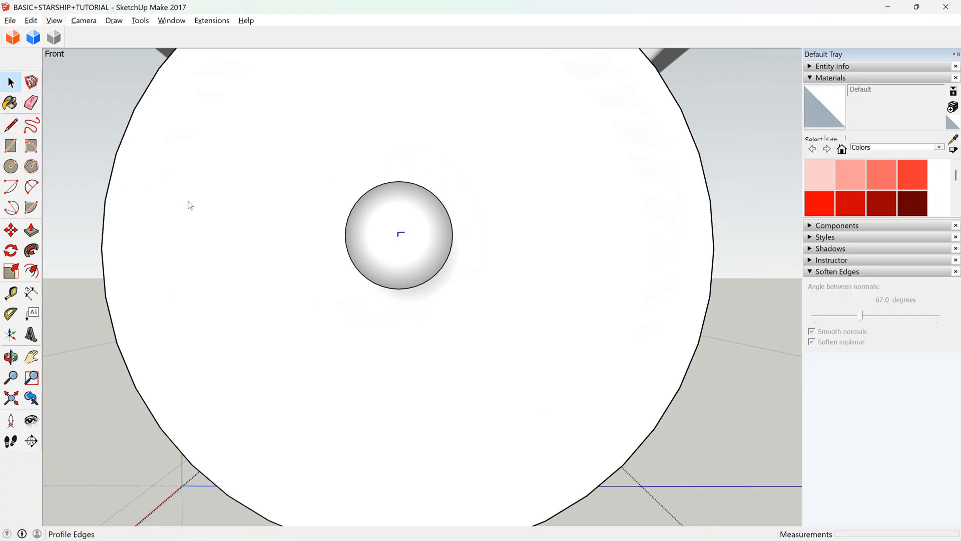
{"action": "scroll", "coordinate": [401, 231], "scroll_direction": "down", "scroll_amount": 2}
{"action": "left_click", "coordinate": [401, 232]}
{"action": "scroll", "coordinate": [424, 271], "scroll_direction": "down", "scroll_amount": 2}
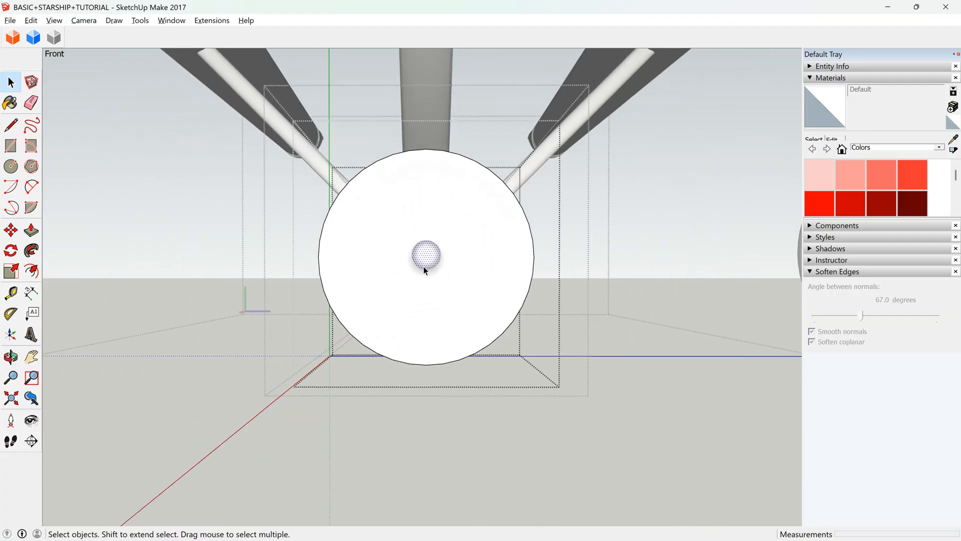
{"action": "key", "text": "Escape"}
{"action": "key", "text": "Escape"}
{"action": "left_click", "coordinate": [11, 357]}
{"action": "left_click_drag", "start_coordinate": [441, 237], "coordinate": [515, 270]}
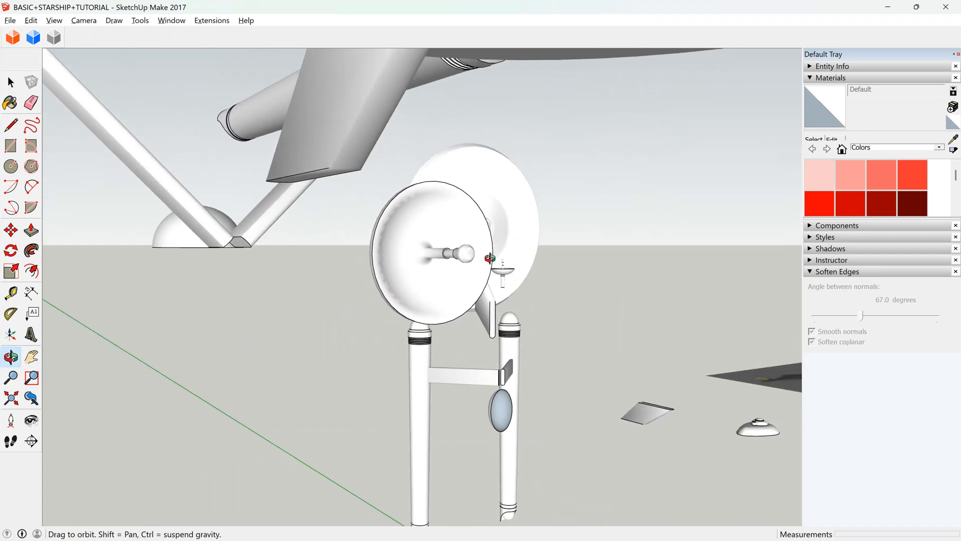
Undo the deletion of the axis line and the hull section connected to it.
{"action": "key", "text": "ctrl+z"}
{"action": "key", "text": "ctrl+z"}
{"action": "key", "text": "ctrl+z"}
{"action": "key", "text": "ctrl+z"}
{"action": "key", "text": "ctrl+z"}
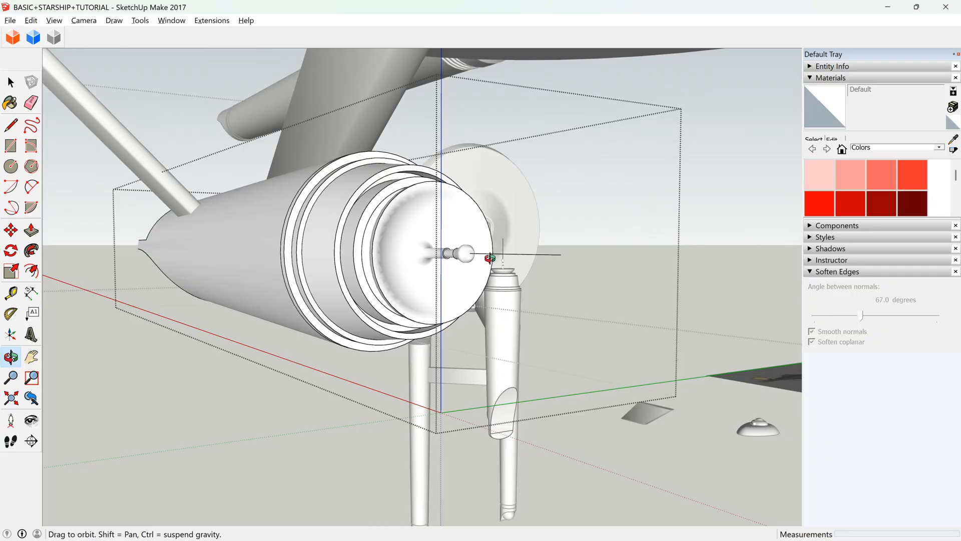
Delete only the long axis line extending forward from the antenna tip, and close the hull section's group.
{"action": "scroll", "coordinate": [468, 258], "scroll_direction": "up", "scroll_amount": 5}
{"action": "key", "text": "space"}
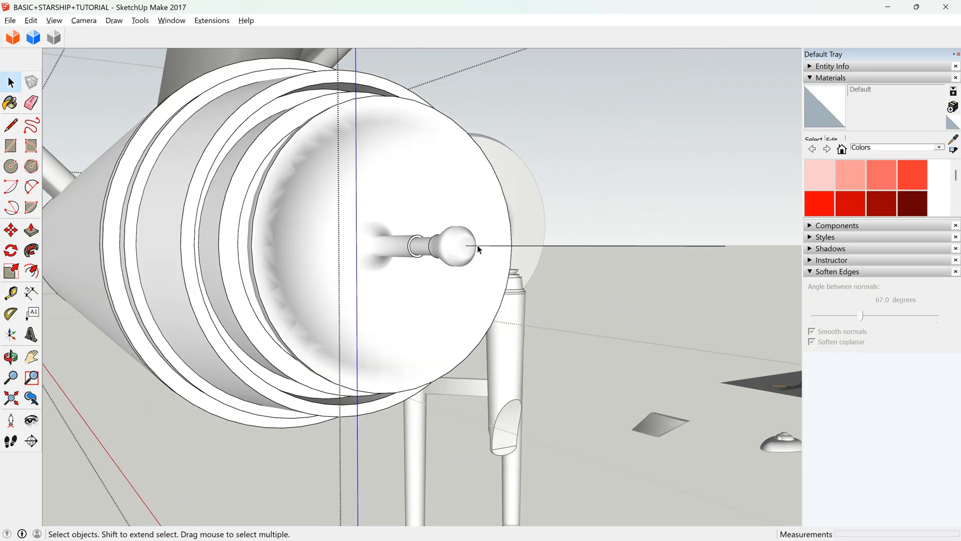
{"action": "left_click", "coordinate": [479, 245]}
{"action": "double_click", "coordinate": [479, 245]}
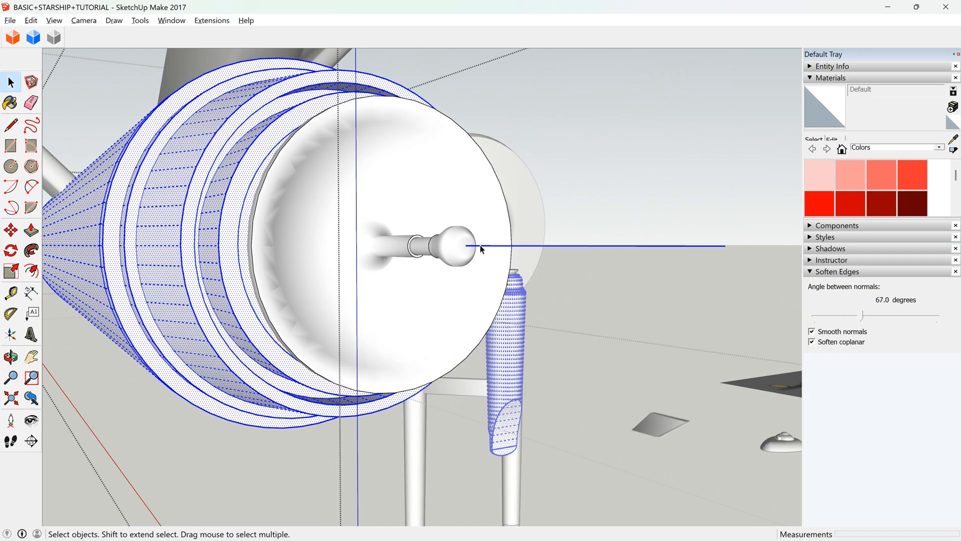
{"action": "left_click", "coordinate": [480, 246]}
{"action": "key", "text": "Delete"}
{"action": "scroll", "coordinate": [433, 266], "scroll_direction": "down", "scroll_amount": 5}
{"action": "key", "text": "Escape"}
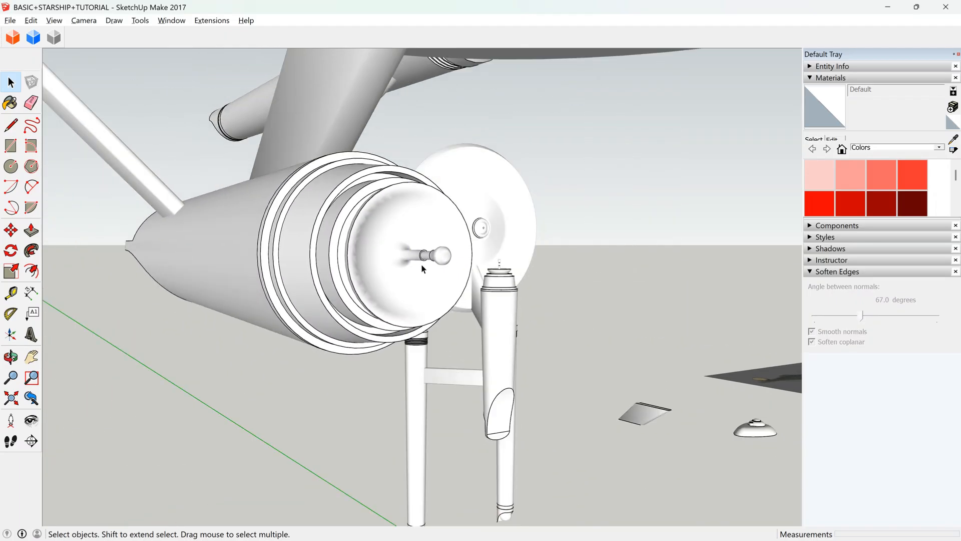
Turn the display of hidden geometry back on.
{"action": "scroll", "coordinate": [422, 269], "scroll_direction": "up", "scroll_amount": 2}
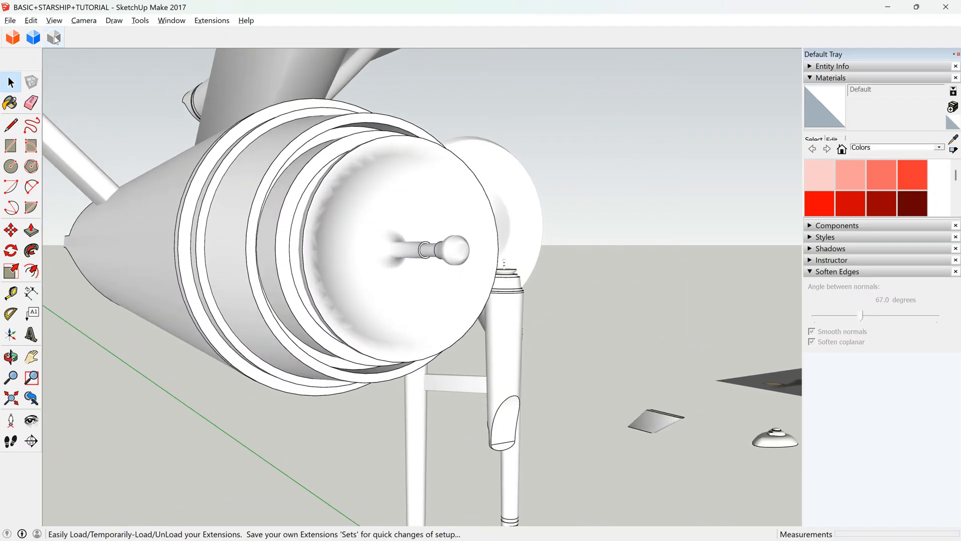
{"action": "left_click", "coordinate": [53, 24]}
{"action": "left_click", "coordinate": [91, 62]}
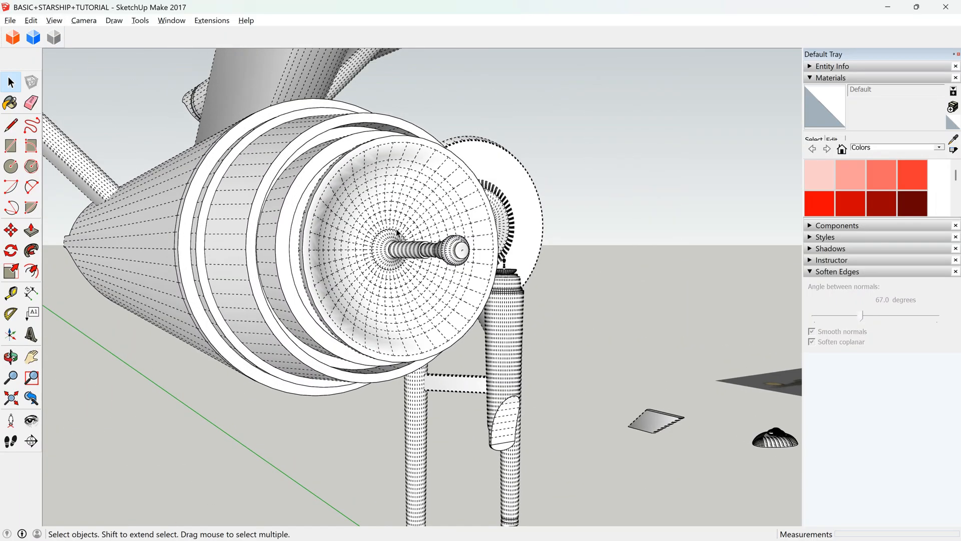
Examine the antenna's front face and the surrounding deflector dish for leftover edges.
{"action": "scroll", "coordinate": [464, 249], "scroll_direction": "up", "scroll_amount": 2}
{"action": "scroll", "coordinate": [464, 248], "scroll_direction": "up", "scroll_amount": 1}
{"action": "triple_click", "coordinate": [458, 257]}
{"action": "scroll", "coordinate": [458, 256], "scroll_direction": "down", "scroll_amount": 4}
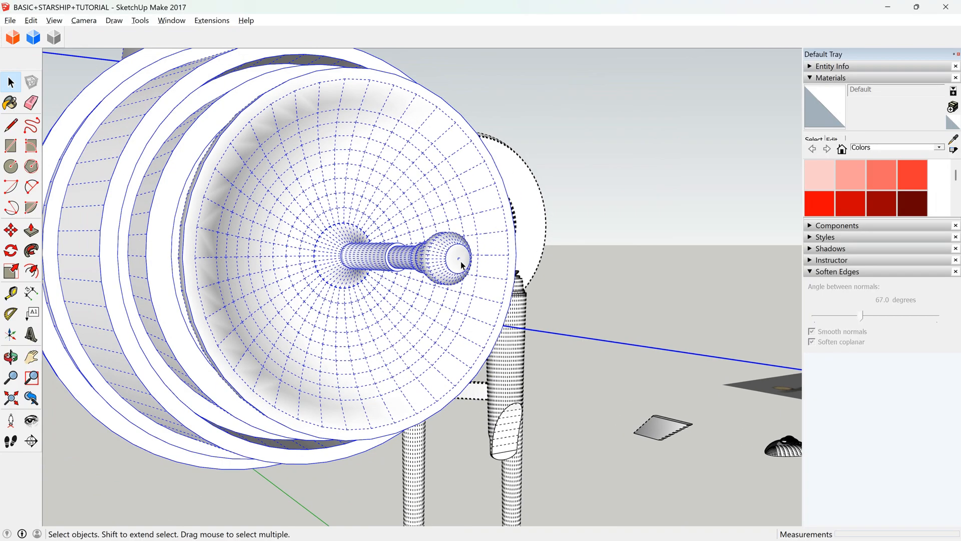
{"action": "scroll", "coordinate": [463, 264], "scroll_direction": "down", "scroll_amount": 4}
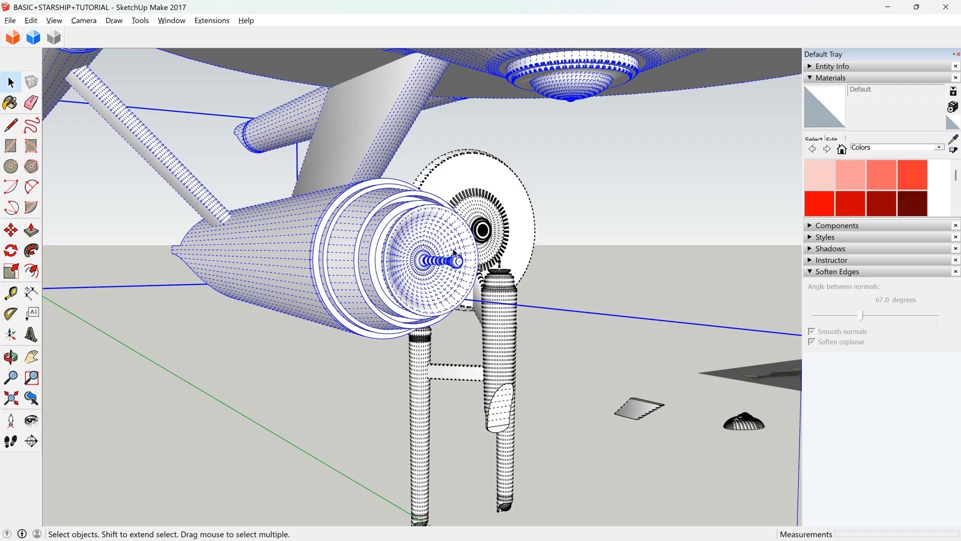
{"action": "scroll", "coordinate": [455, 253], "scroll_direction": "up", "scroll_amount": 6}
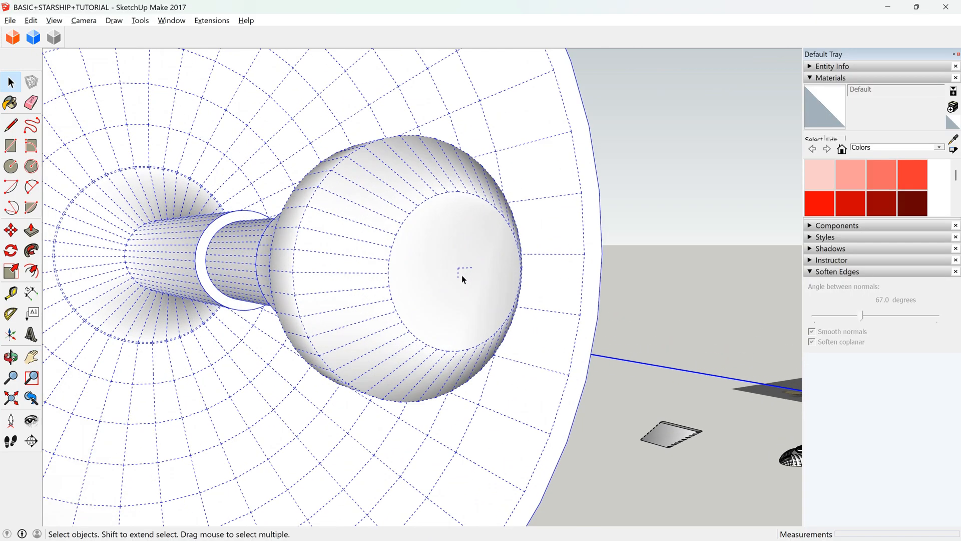
{"action": "scroll", "coordinate": [464, 279], "scroll_direction": "up", "scroll_amount": 2}
{"action": "scroll", "coordinate": [460, 269], "scroll_direction": "down", "scroll_amount": 8}
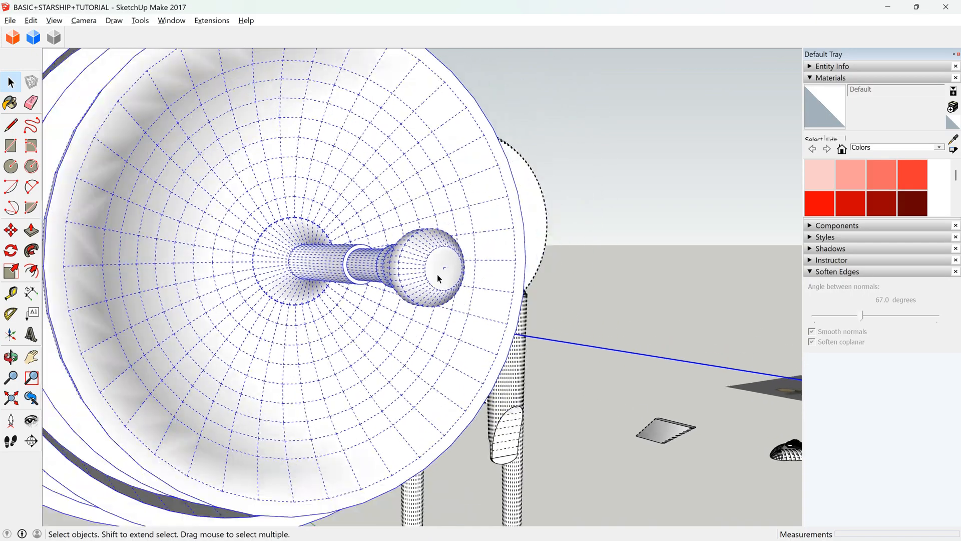
{"action": "scroll", "coordinate": [370, 289], "scroll_direction": "down", "scroll_amount": 2}
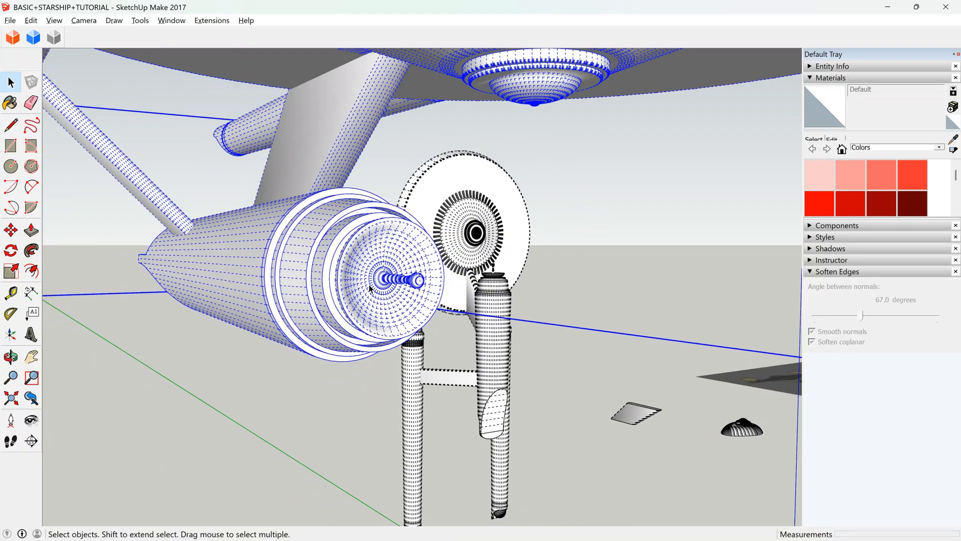
{"action": "scroll", "coordinate": [379, 285], "scroll_direction": "down", "scroll_amount": 2}
Draw a narrow upright rectangle, about 0.05 by 1.00 m, on the hull's side at the rear edge of the largest front ring.
{"action": "left_click", "coordinate": [10, 377]}
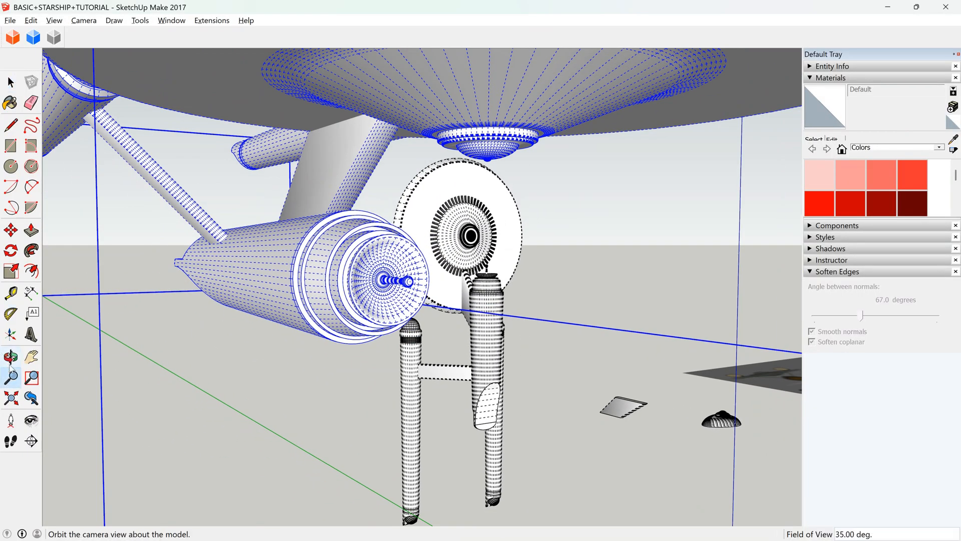
{"action": "key", "text": "o"}
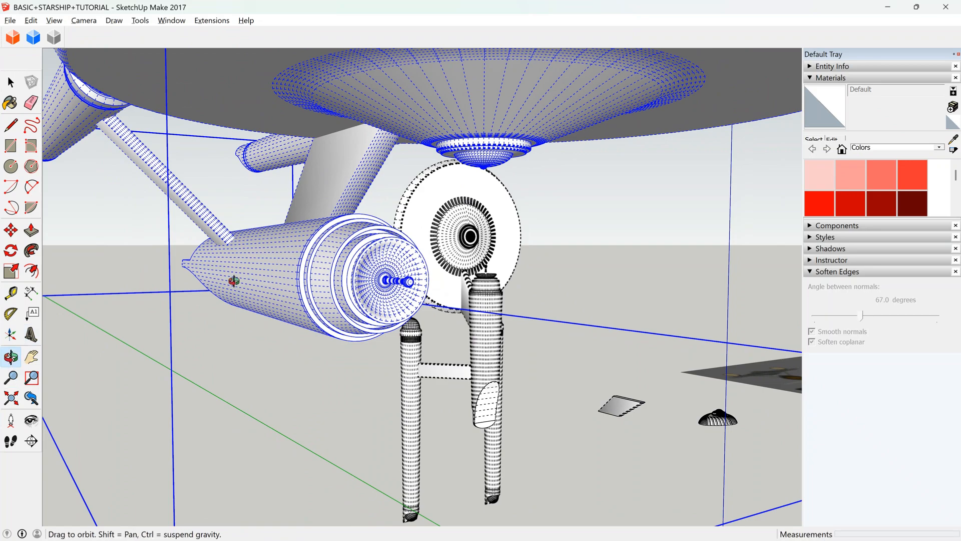
{"action": "scroll", "coordinate": [301, 257], "scroll_direction": "up", "scroll_amount": 5}
{"action": "mouse_move", "coordinate": [350, 271]}
{"action": "left_mouse_down"}
{"action": "mouse_move", "coordinate": [330, 256]}
{"action": "mouse_move", "coordinate": [575, 232]}
{"action": "mouse_move", "coordinate": [357, 260]}
{"action": "left_mouse_up"}
{"action": "left_click", "coordinate": [10, 145]}
{"action": "scroll", "coordinate": [345, 320], "scroll_direction": "up", "scroll_amount": 3}
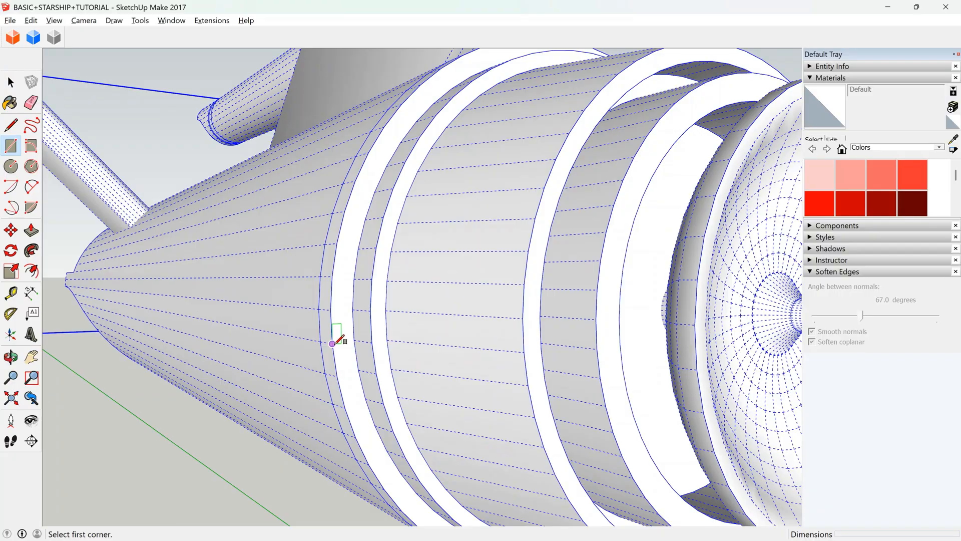
{"action": "left_click", "coordinate": [334, 343]}
{"action": "left_click", "coordinate": [342, 242]}
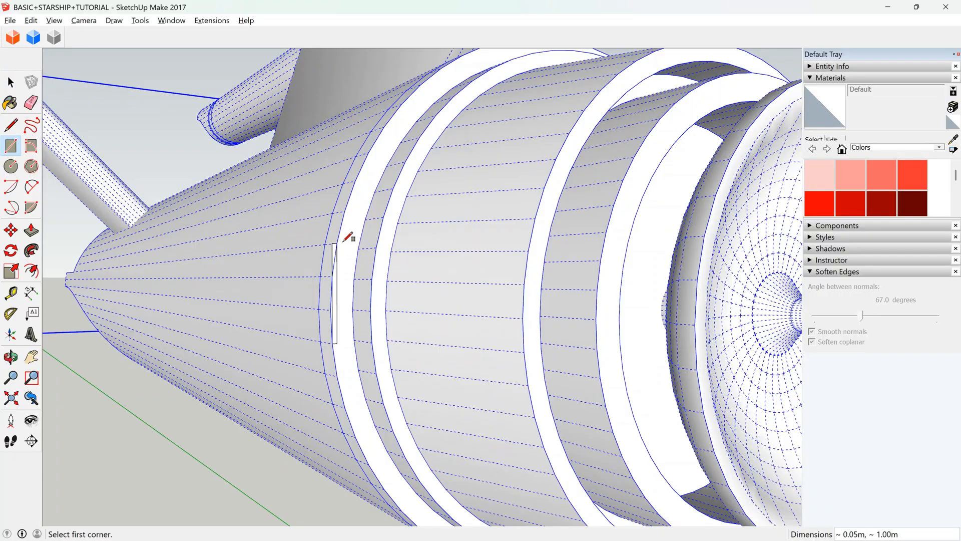
Scale the narrow rectangle lengthwise along the hull, stretching it both forward and backward from the ring.
{"action": "left_click", "coordinate": [11, 82]}
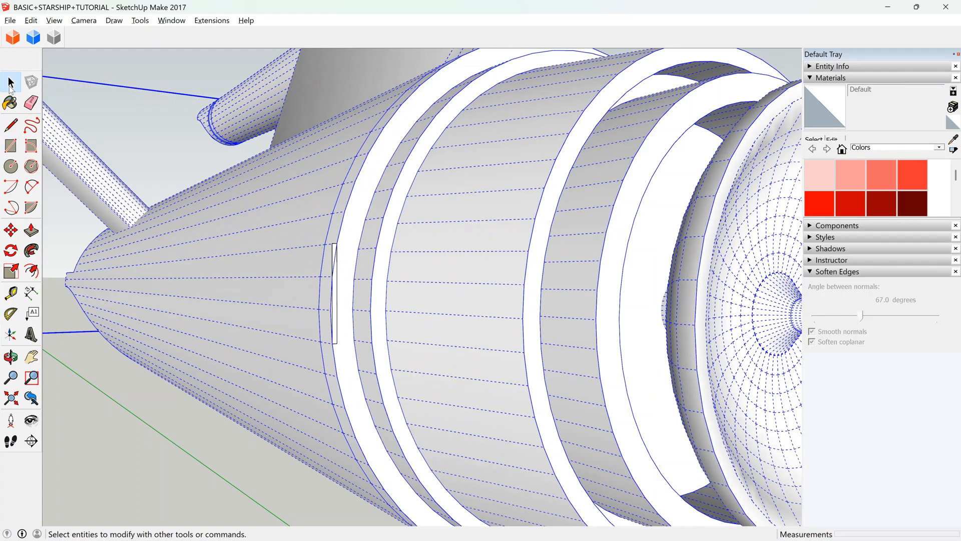
{"action": "scroll", "coordinate": [298, 250], "scroll_direction": "up", "scroll_amount": 5}
{"action": "left_click", "coordinate": [325, 260]}
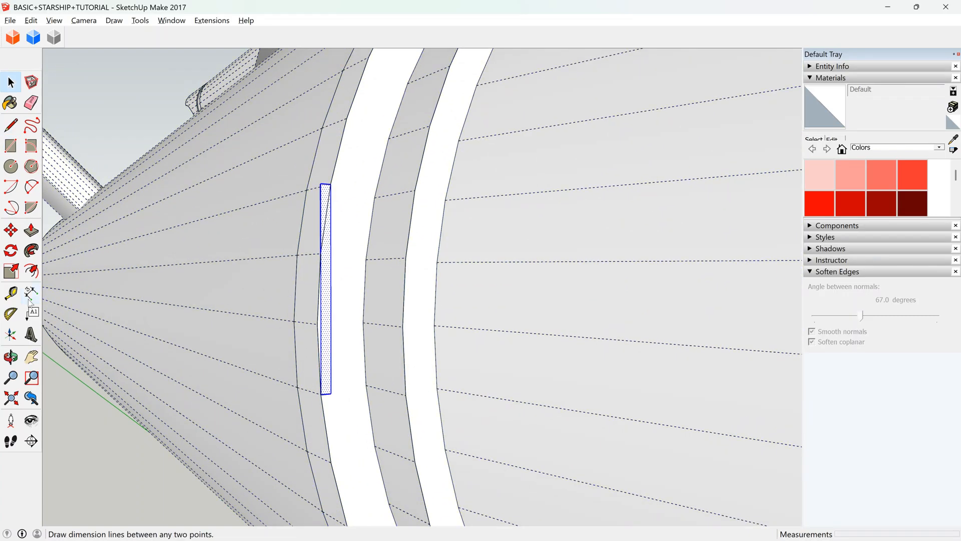
{"action": "left_click", "coordinate": [10, 271]}
{"action": "left_click_drag", "start_coordinate": [331, 289], "coordinate": [404, 289]}
{"action": "left_click_drag", "start_coordinate": [319, 289], "coordinate": [176, 315]}
{"action": "scroll", "coordinate": [300, 296], "scroll_direction": "down", "scroll_amount": 10}
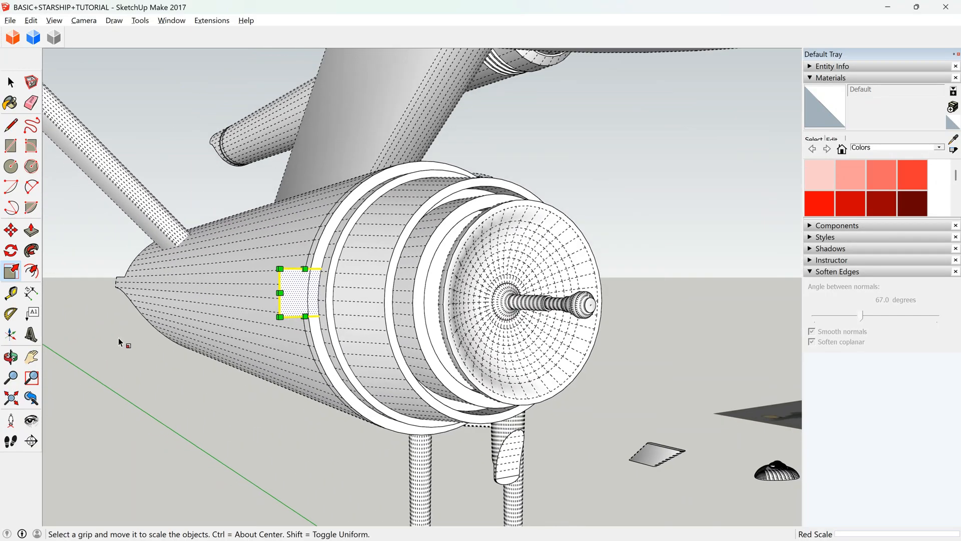
Extrude the rectangular face on the hull's side about 7.15 m rearward along the hull into a long block.
{"action": "left_click", "coordinate": [11, 356]}
{"action": "left_click_drag", "start_coordinate": [380, 337], "coordinate": [397, 270]}
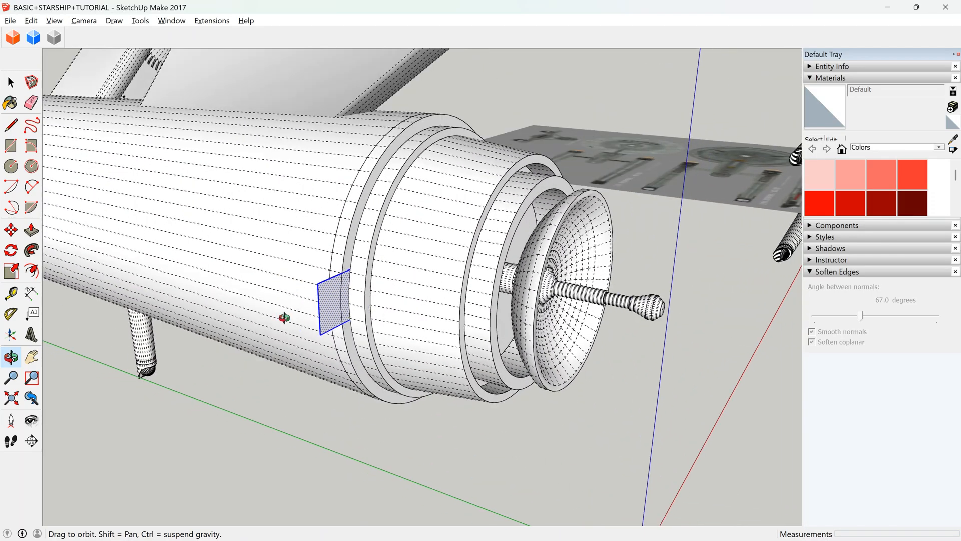
{"action": "left_click", "coordinate": [31, 231]}
{"action": "left_click", "coordinate": [325, 314]}
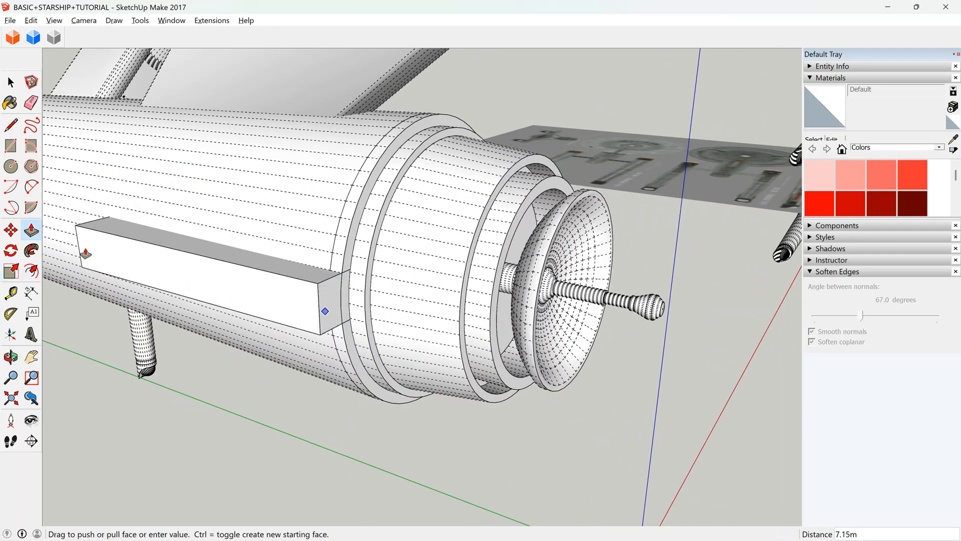
{"action": "left_click", "coordinate": [86, 251]}
Scale down the side block's rear end face uniformly, pulling its upper outer corner inward.
{"action": "scroll", "coordinate": [430, 264], "scroll_direction": "down", "scroll_amount": 1}
{"action": "left_click", "coordinate": [11, 357]}
{"action": "left_click_drag", "start_coordinate": [301, 317], "coordinate": [682, 248]}
{"action": "scroll", "coordinate": [373, 332], "scroll_direction": "up", "scroll_amount": 3}
{"action": "key", "text": "space"}
{"action": "left_click", "coordinate": [378, 332]}
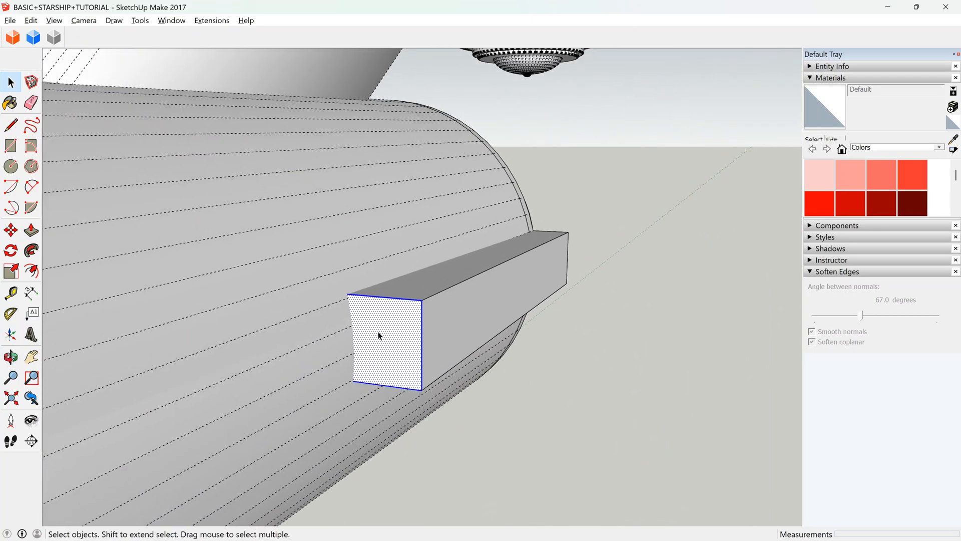
{"action": "left_click", "coordinate": [12, 273]}
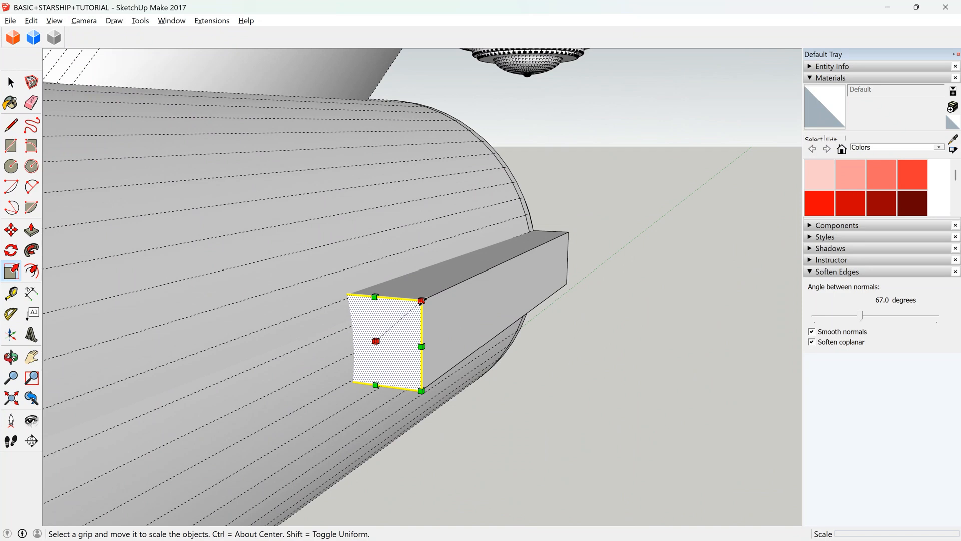
{"action": "left_click_drag", "start_coordinate": [422, 300], "coordinate": [402, 317]}
{"action": "key", "text": "space"}
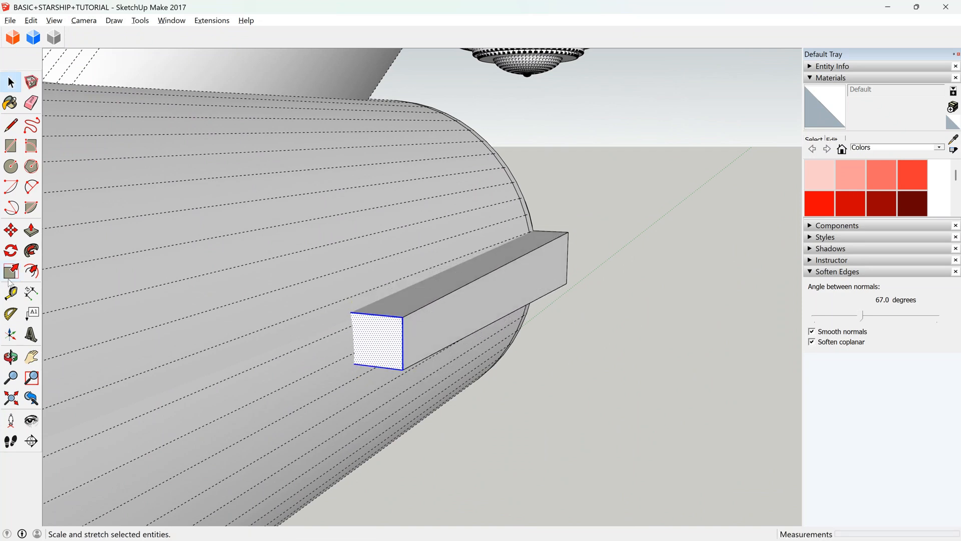
Move the rear end face's outer edge about 0.61 m inward to taper the side block into the hull.
{"action": "left_click", "coordinate": [11, 230]}
{"action": "left_click", "coordinate": [403, 344]}
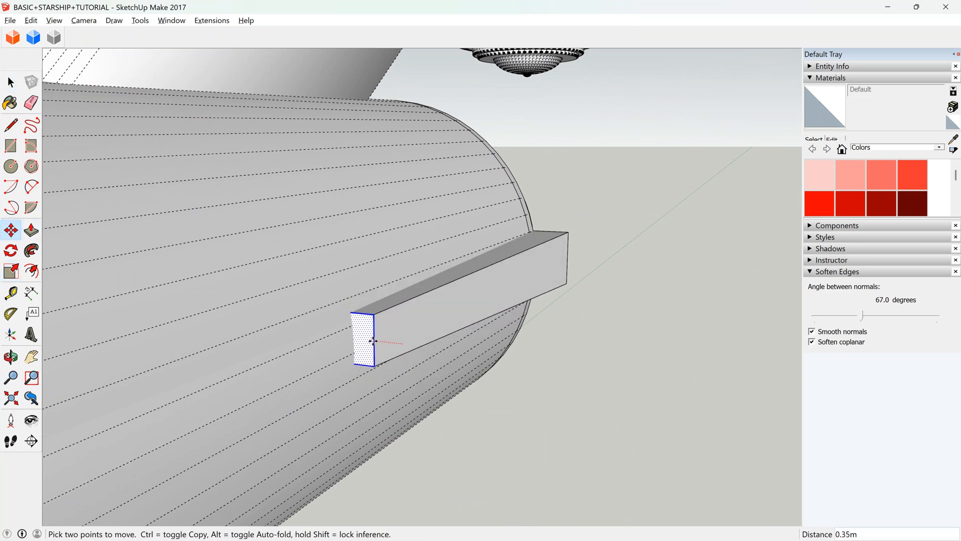
{"action": "left_click", "coordinate": [355, 338]}
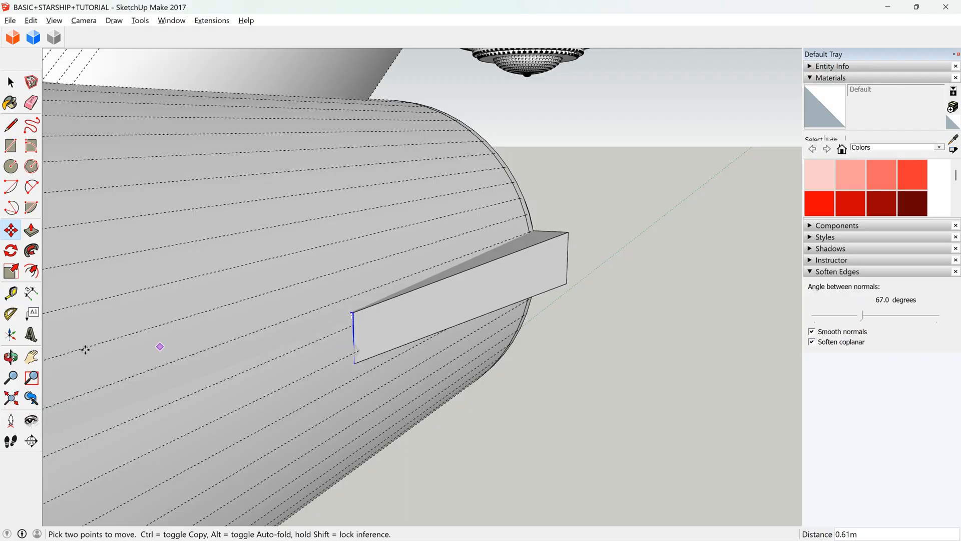
Open the starship's nested groups down to the deflector antenna and copy the antenna's tip section.
{"action": "left_click", "coordinate": [11, 356]}
{"action": "left_click_drag", "start_coordinate": [281, 330], "coordinate": [131, 300]}
{"action": "middle_click_drag", "start_coordinate": [131, 301], "coordinate": [393, 338]}
{"action": "double_click", "coordinate": [572, 357]}
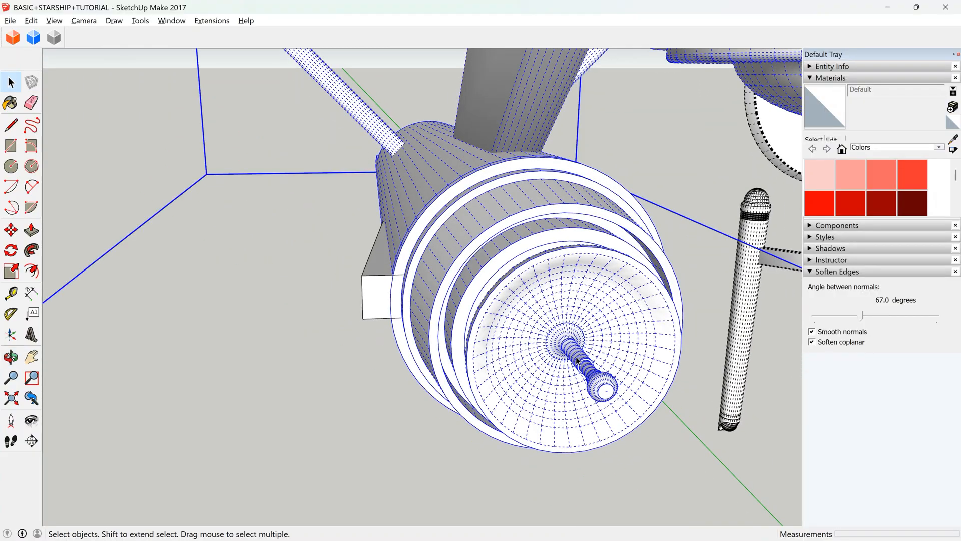
{"action": "double_click", "coordinate": [585, 369]}
{"action": "double_click", "coordinate": [585, 370]}
{"action": "triple_click", "coordinate": [586, 373]}
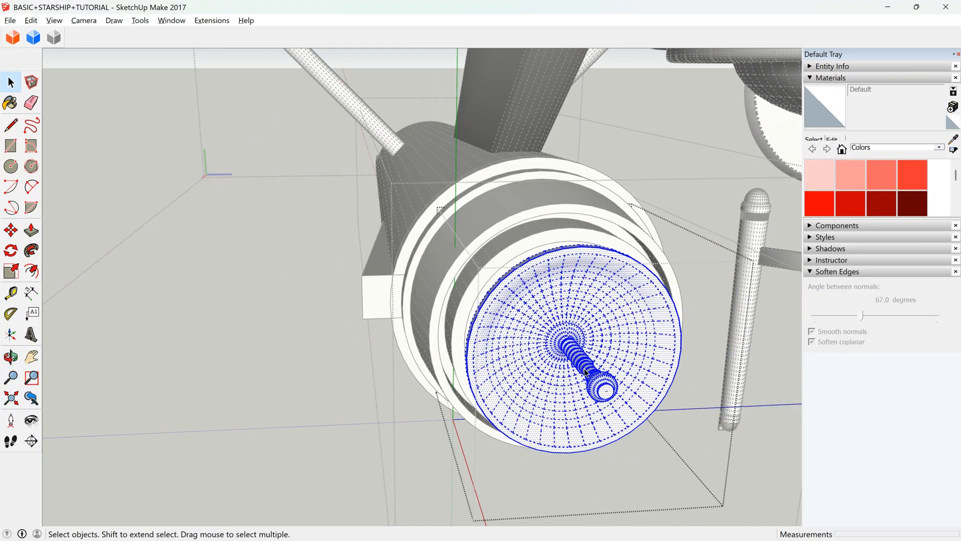
{"action": "scroll", "coordinate": [585, 368], "scroll_direction": "up", "scroll_amount": 6}
{"action": "scroll", "coordinate": [583, 358], "scroll_direction": "up", "scroll_amount": 3}
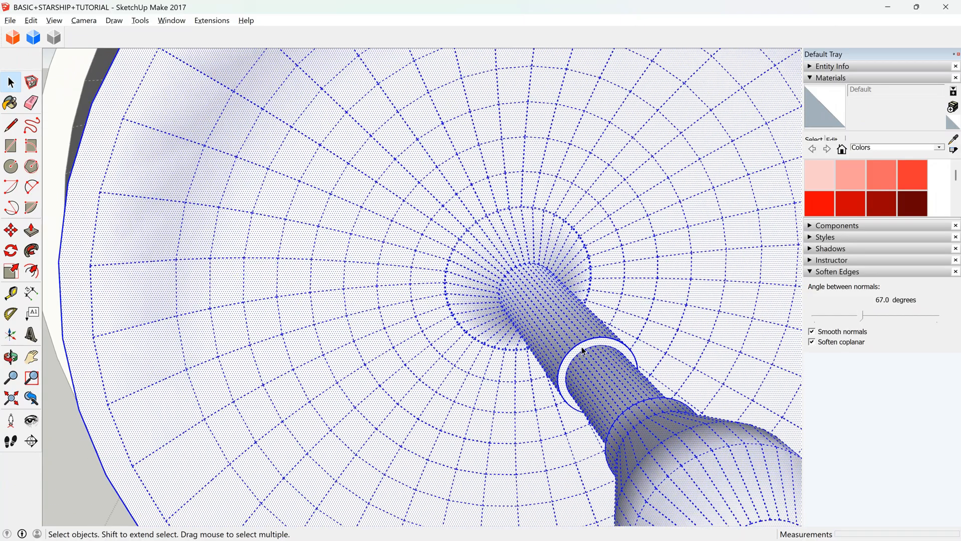
{"action": "left_click", "coordinate": [582, 346]}
{"action": "double_click", "coordinate": [586, 358]}
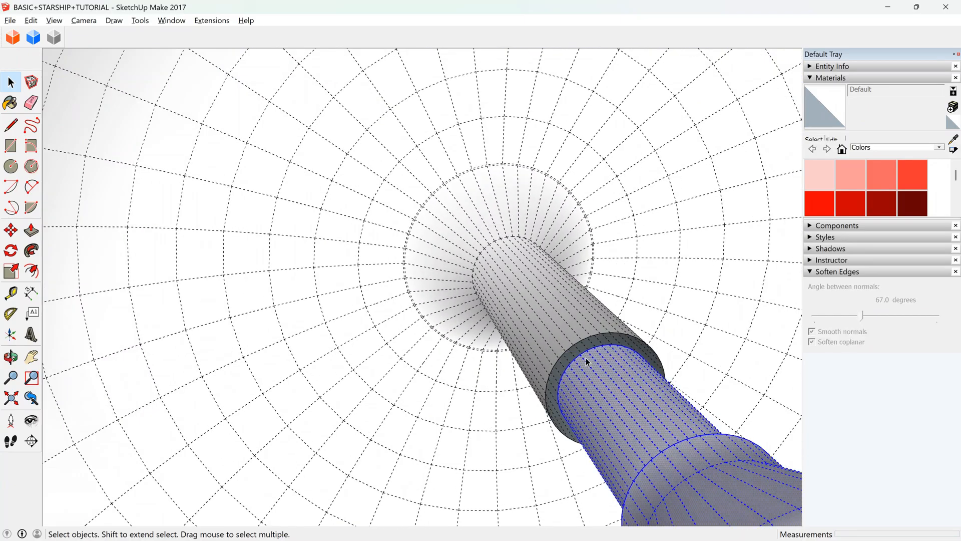
{"action": "left_click", "coordinate": [586, 357]}
{"action": "scroll", "coordinate": [586, 359], "scroll_direction": "up", "scroll_amount": 10}
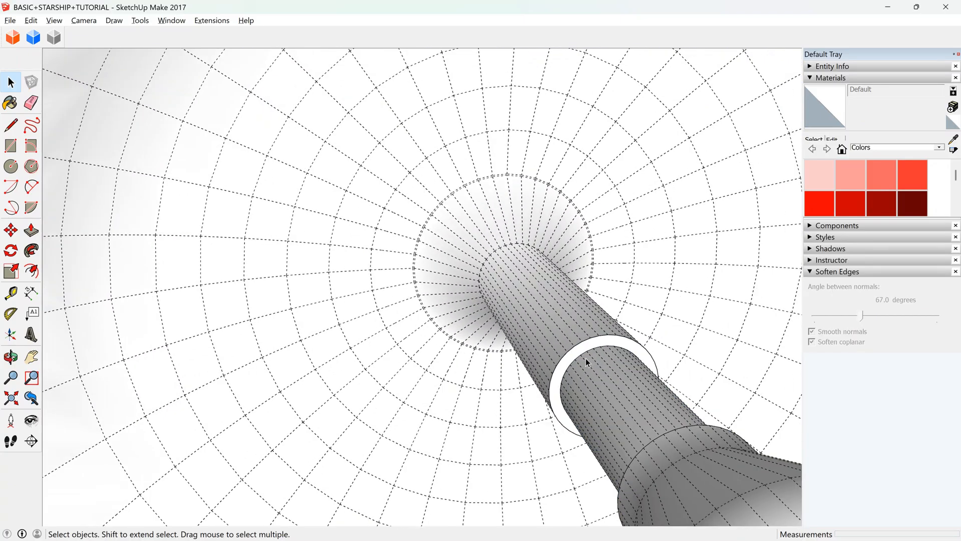
{"action": "scroll", "coordinate": [476, 395], "scroll_direction": "down", "scroll_amount": 10}
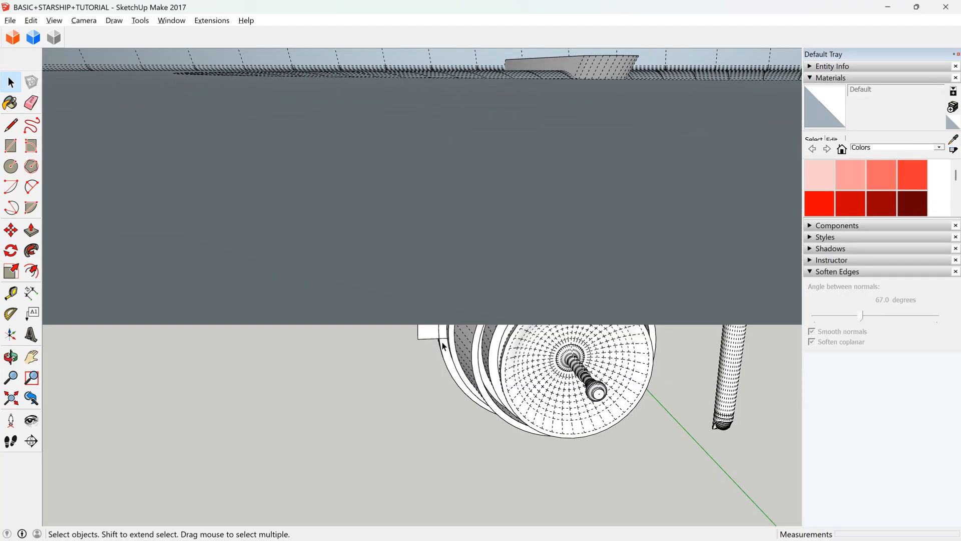
Paste the copied antenna tip at the upper outer corner of the side block's front end.
{"action": "key", "text": "ctrl+v"}
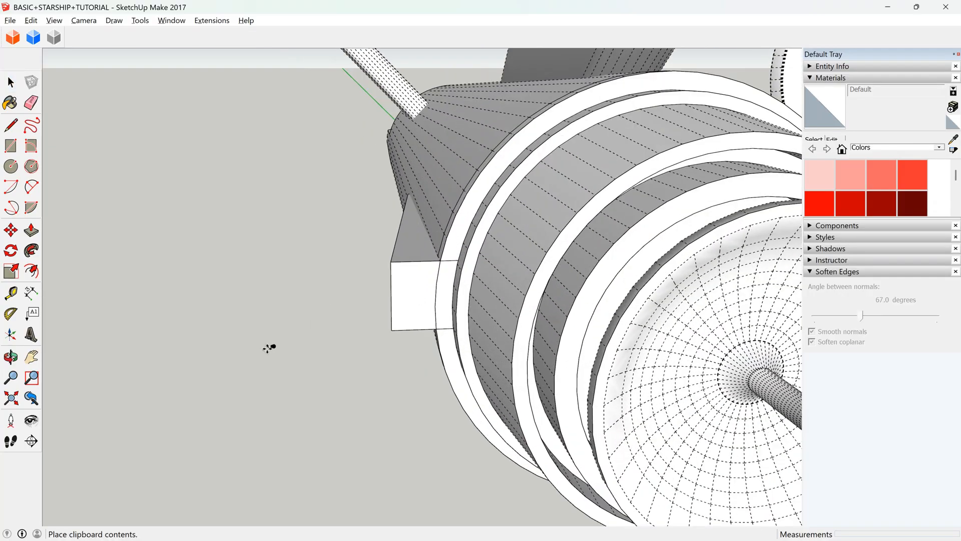
{"action": "scroll", "coordinate": [375, 320], "scroll_direction": "down", "scroll_amount": 5}
{"action": "scroll", "coordinate": [383, 304], "scroll_direction": "up", "scroll_amount": 3}
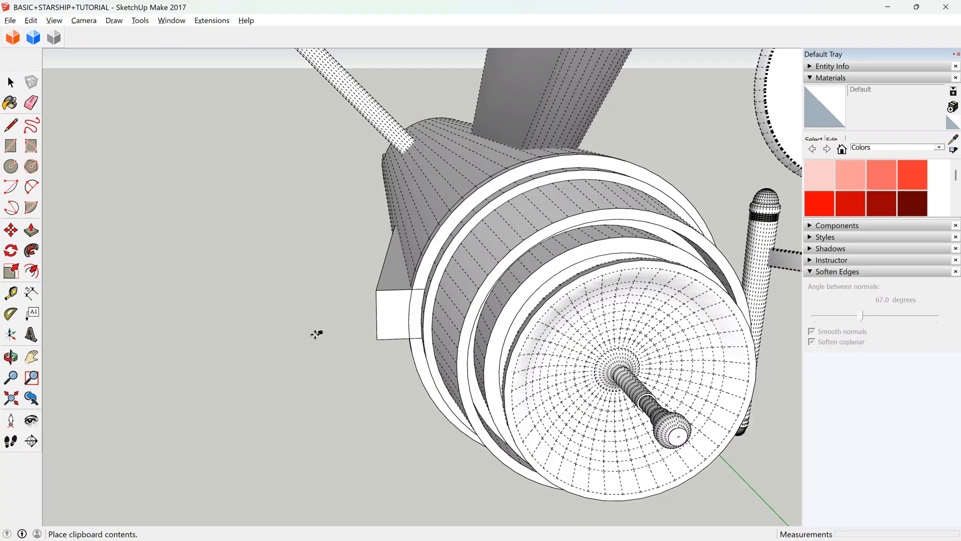
{"action": "left_click", "coordinate": [378, 300]}
{"action": "scroll", "coordinate": [378, 301], "scroll_direction": "up", "scroll_amount": 4}
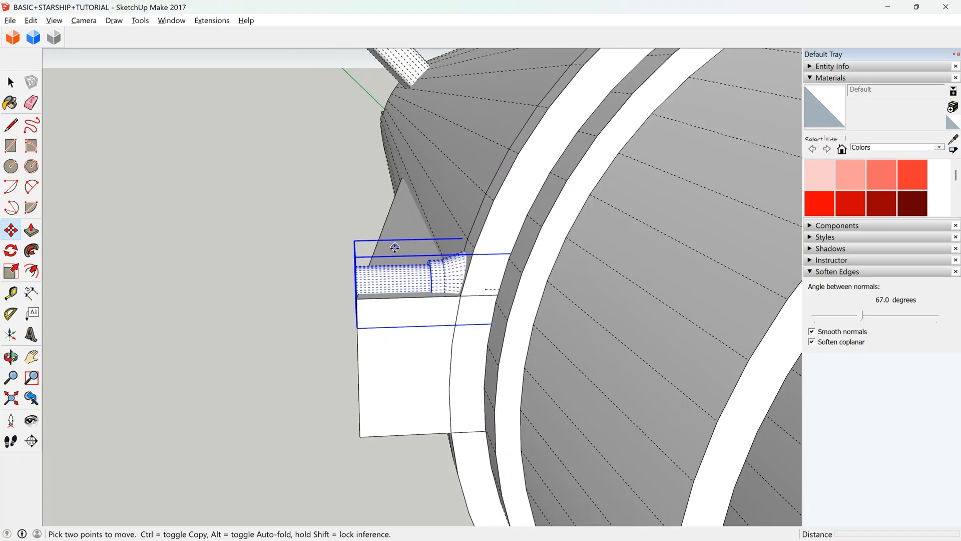
Rotate the pasted antenna tip to point forward and move it onto the side block's front face.
{"action": "left_click", "coordinate": [11, 356]}
{"action": "left_click_drag", "start_coordinate": [332, 371], "coordinate": [693, 455]}
{"action": "left_click", "coordinate": [12, 232]}
{"action": "left_click", "coordinate": [392, 274]}
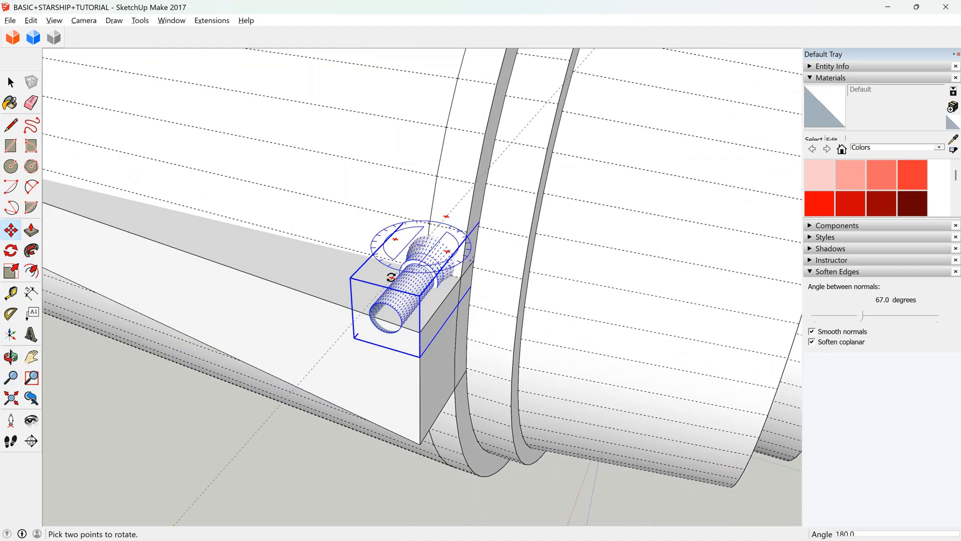
{"action": "left_click", "coordinate": [377, 236]}
{"action": "left_click", "coordinate": [346, 253]}
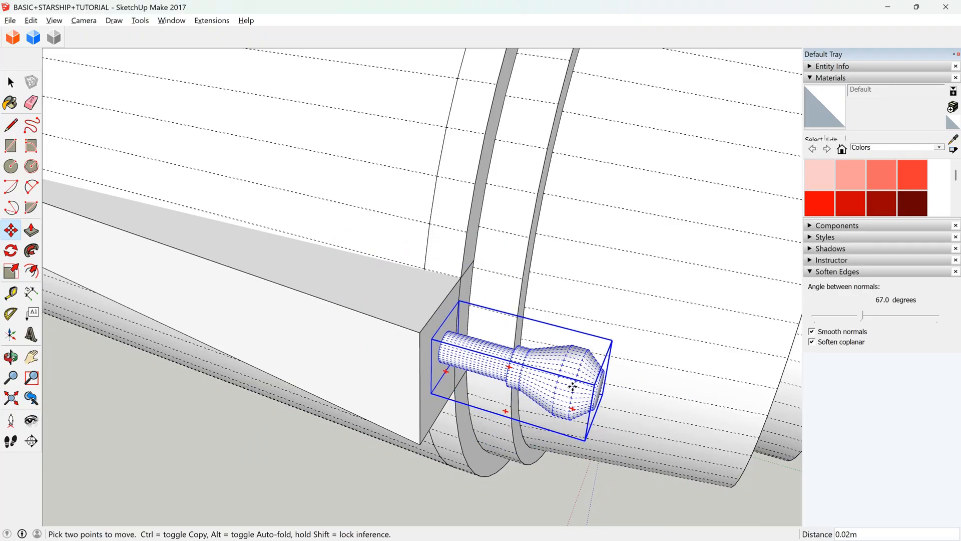
{"action": "left_click", "coordinate": [554, 386]}
Select the side block together with its antenna tip and make them into one component.
{"action": "scroll", "coordinate": [396, 261], "scroll_direction": "up", "scroll_amount": 5}
{"action": "scroll", "coordinate": [189, 365], "scroll_direction": "down", "scroll_amount": 10}
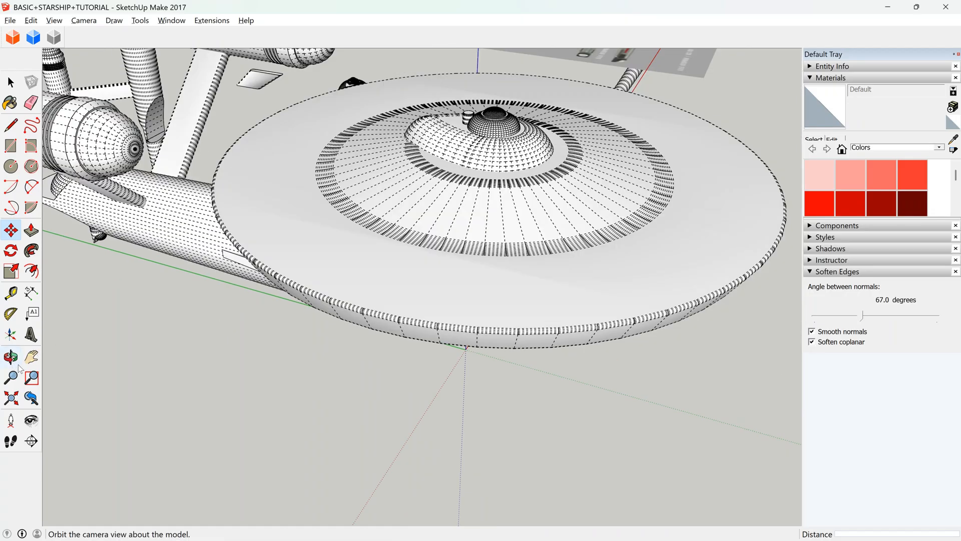
{"action": "left_click", "coordinate": [19, 367]}
{"action": "left_click_drag", "start_coordinate": [444, 326], "coordinate": [496, 291]}
{"action": "scroll", "coordinate": [320, 277], "scroll_direction": "up", "scroll_amount": 5}
{"action": "scroll", "coordinate": [421, 297], "scroll_direction": "up", "scroll_amount": 1}
{"action": "key", "text": "space"}
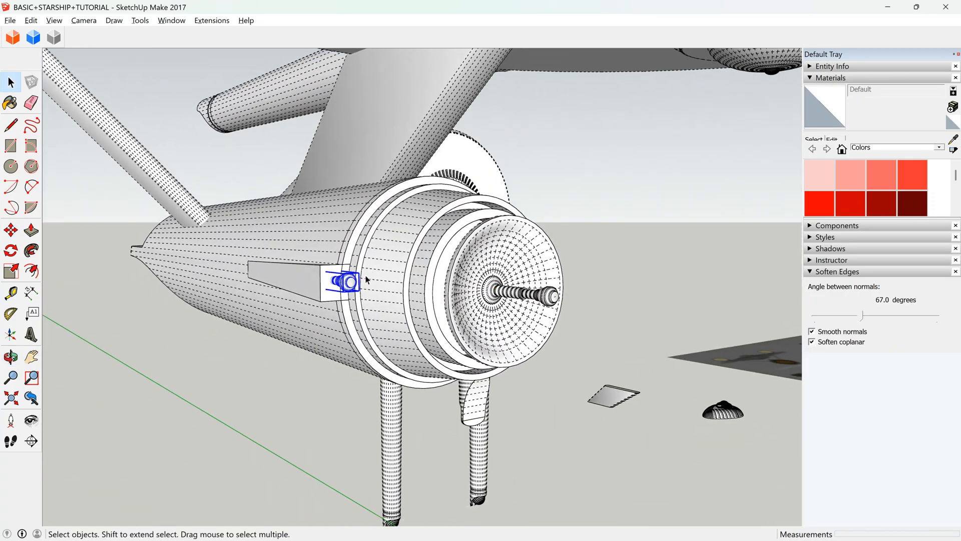
{"action": "left_click", "coordinate": [325, 278]}
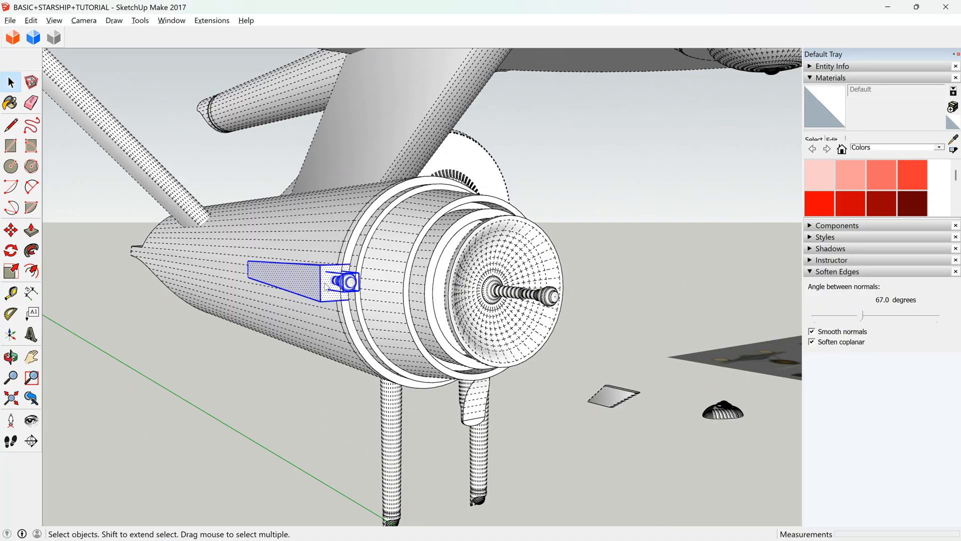
{"action": "left_click", "coordinate": [497, 349]}
Cut the side block component and paste it in place inside the starship's group.
{"action": "scroll", "coordinate": [332, 266], "scroll_direction": "down", "scroll_amount": 4}
{"action": "scroll", "coordinate": [321, 268], "scroll_direction": "up", "scroll_amount": 3}
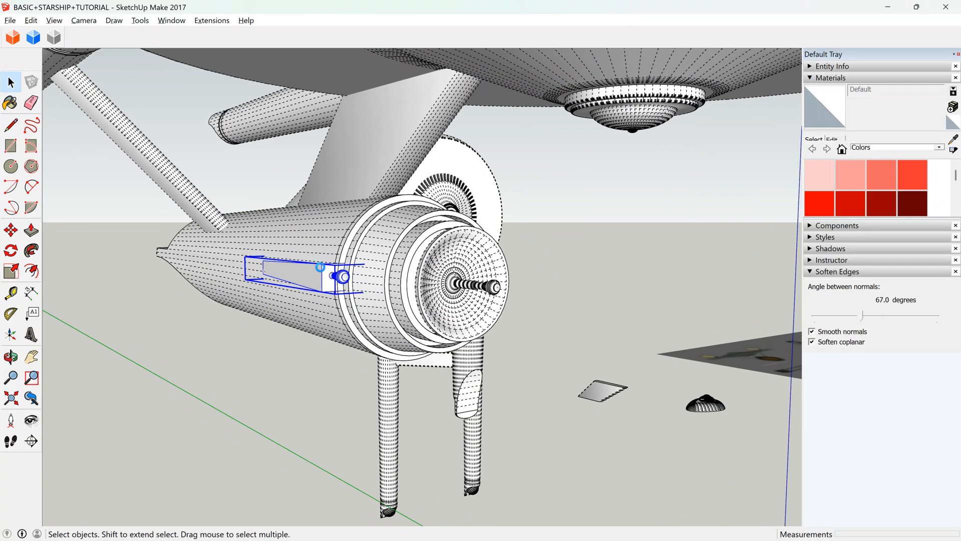
{"action": "key", "text": "ctrl+x"}
{"action": "double_click", "coordinate": [329, 273]}
{"action": "left_click", "coordinate": [329, 273]}
{"action": "scroll", "coordinate": [329, 273], "scroll_direction": "down", "scroll_amount": 2}
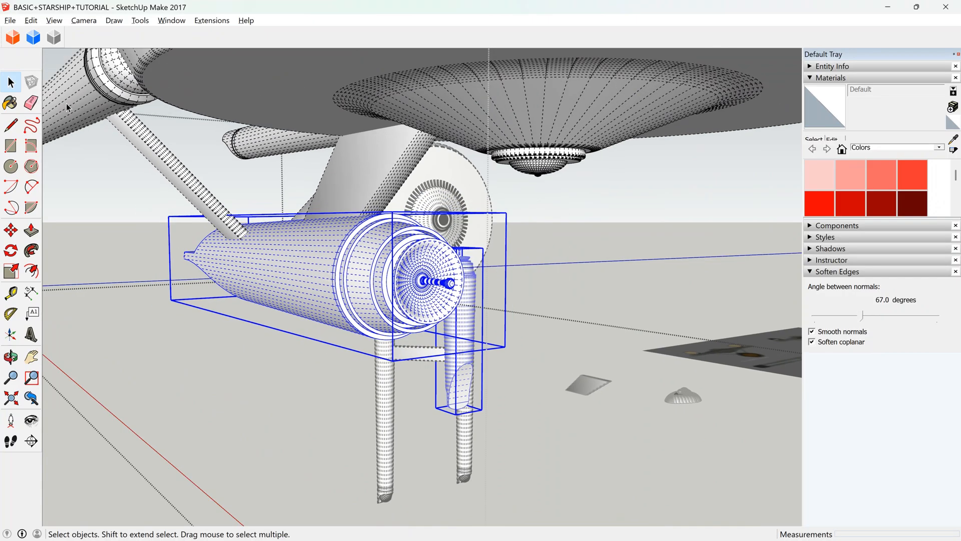
{"action": "left_click", "coordinate": [31, 20]}
{"action": "left_click", "coordinate": [78, 92]}
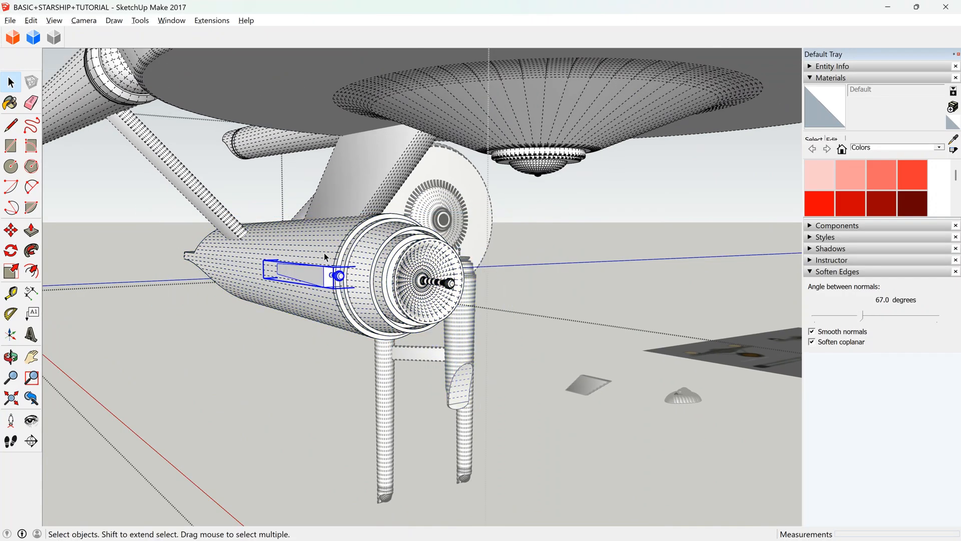
Flip the whole starship group along its green axis.
{"action": "left_click", "coordinate": [322, 272]}
{"action": "left_click", "coordinate": [321, 271]}
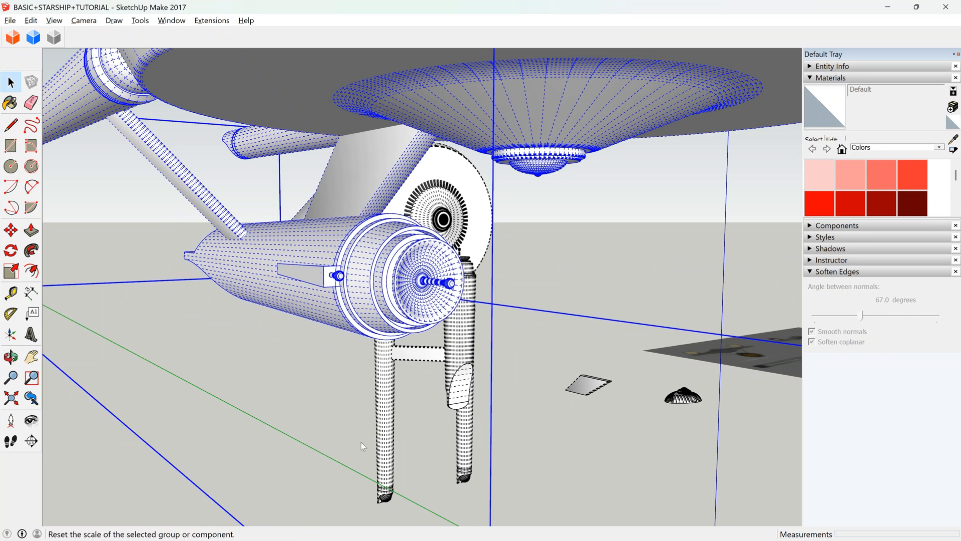
{"action": "left_click", "coordinate": [495, 521]}
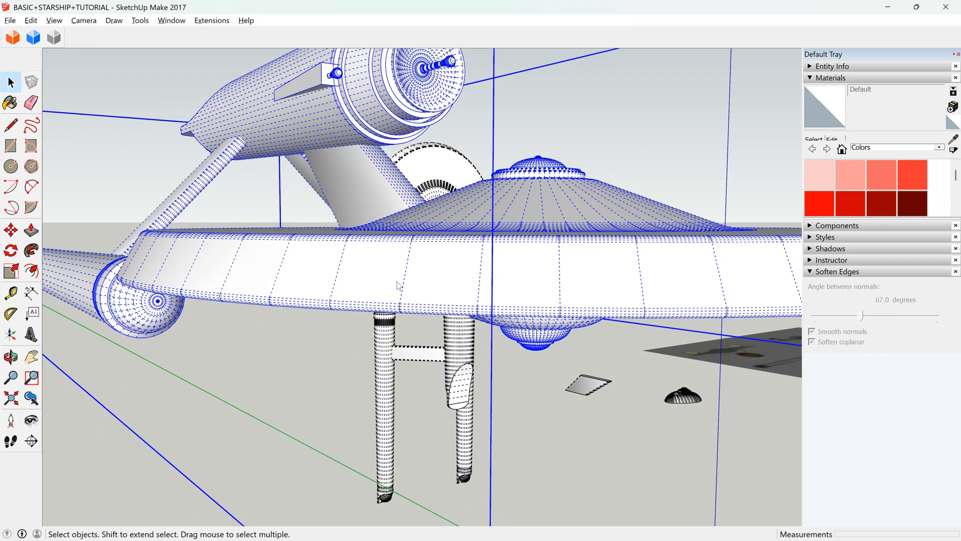
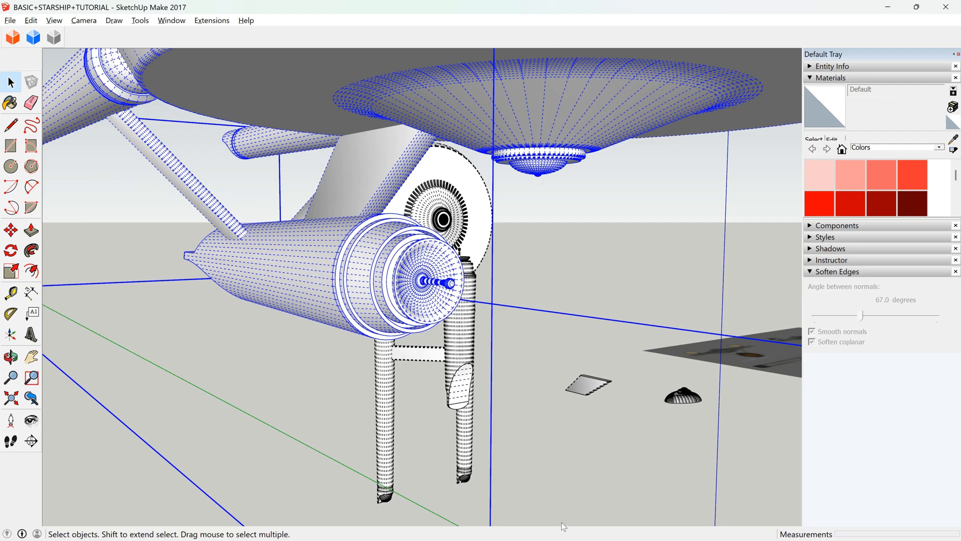
Open the hull component inside the starship's group and paste the side block in place on the hull.
{"action": "double_click", "coordinate": [336, 275]}
{"action": "double_click", "coordinate": [336, 275]}
{"action": "triple_click", "coordinate": [336, 274]}
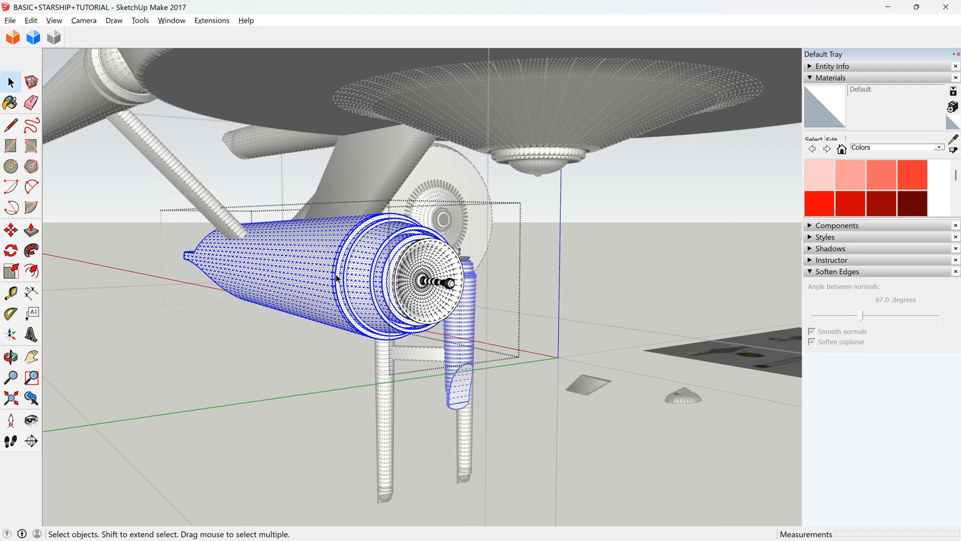
{"action": "left_click", "coordinate": [31, 20]}
{"action": "left_click", "coordinate": [97, 112]}
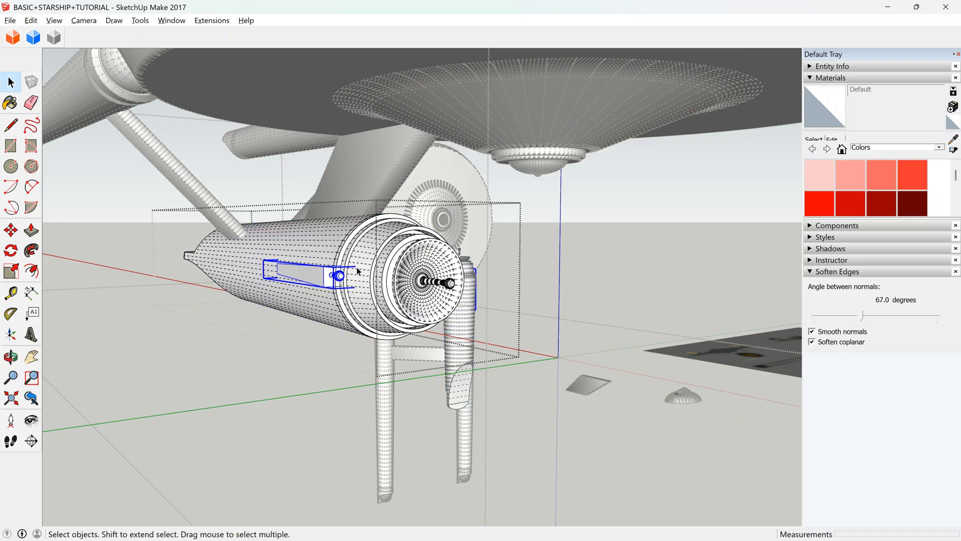
{"action": "left_click", "coordinate": [386, 304]}
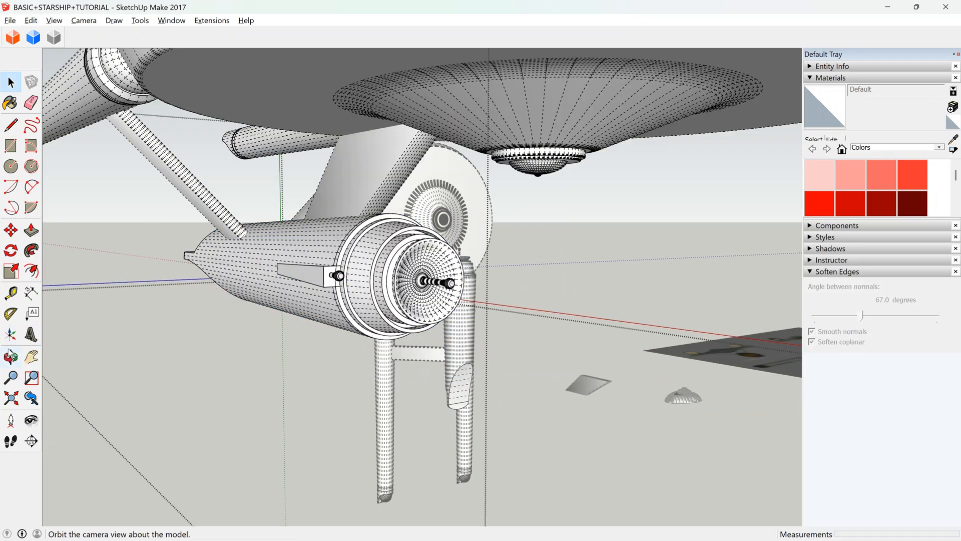
Delete the other side block that sits outside the hull component, on the hull's opposite flank.
{"action": "left_click", "coordinate": [11, 356]}
{"action": "left_click_drag", "start_coordinate": [100, 226], "coordinate": [174, 177]}
{"action": "scroll", "coordinate": [450, 286], "scroll_direction": "up", "scroll_amount": 5}
{"action": "left_click_drag", "start_coordinate": [451, 284], "coordinate": [457, 217]}
{"action": "left_click_drag", "start_coordinate": [440, 313], "coordinate": [576, 310]}
{"action": "key", "text": "space"}
{"action": "double_click", "coordinate": [543, 291]}
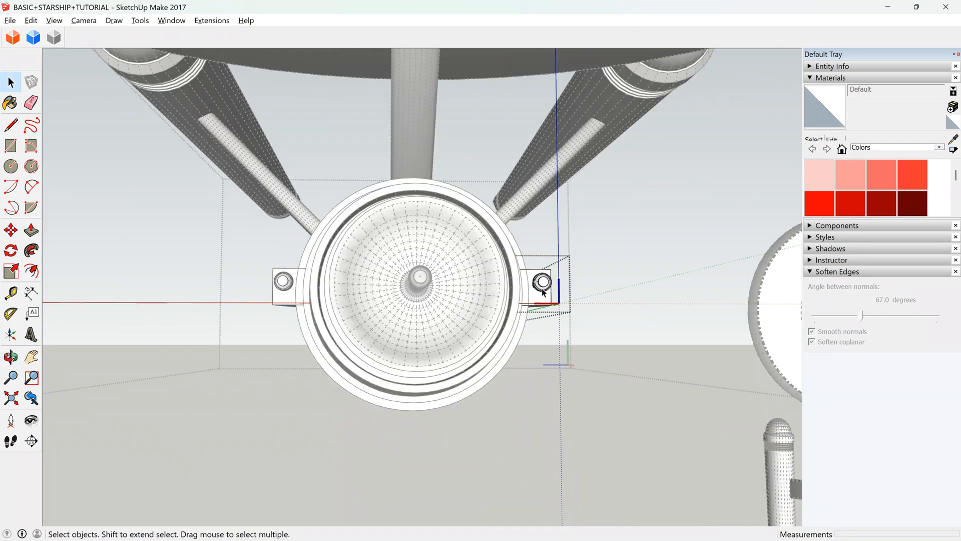
{"action": "key", "text": "Escape"}
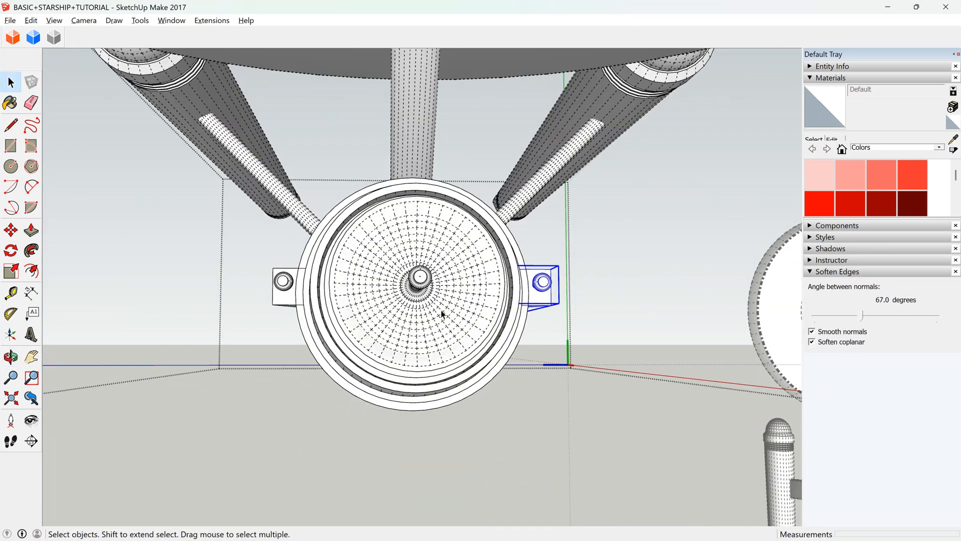
{"action": "key", "text": "Delete"}
Open the remaining side block inside the hull component and move its antenna tip down to the middle of the front face.
{"action": "left_click", "coordinate": [287, 294]}
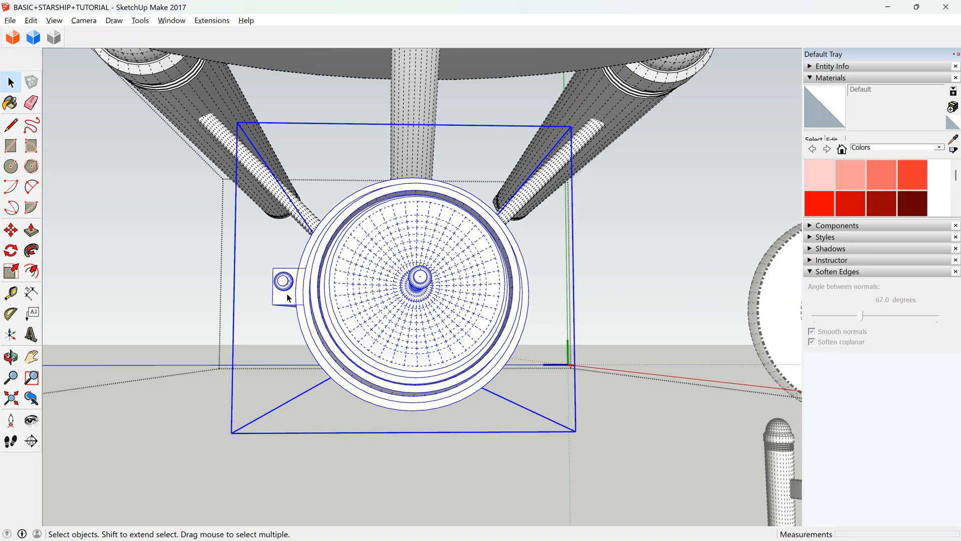
{"action": "double_click", "coordinate": [288, 285]}
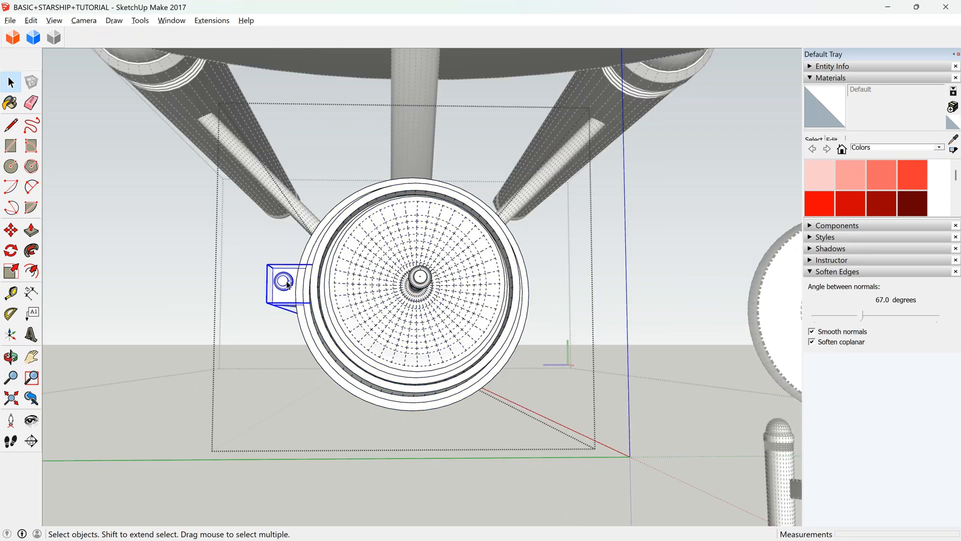
{"action": "scroll", "coordinate": [286, 282], "scroll_direction": "up", "scroll_amount": 6}
{"action": "double_click", "coordinate": [287, 282]}
{"action": "left_click", "coordinate": [287, 281]}
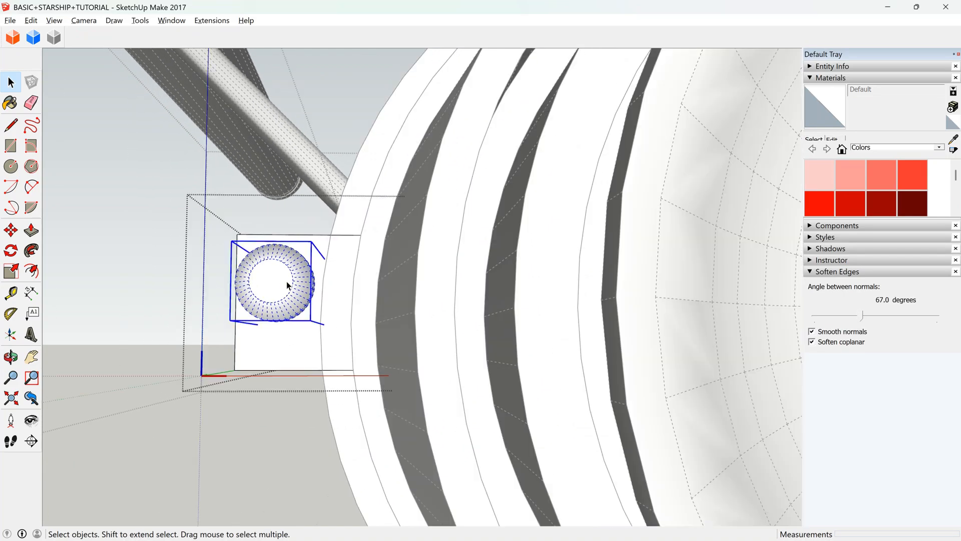
{"action": "left_click", "coordinate": [10, 230]}
{"action": "left_click_drag", "start_coordinate": [274, 287], "coordinate": [274, 297]}
{"action": "scroll", "coordinate": [274, 297], "scroll_direction": "down", "scroll_amount": 8}
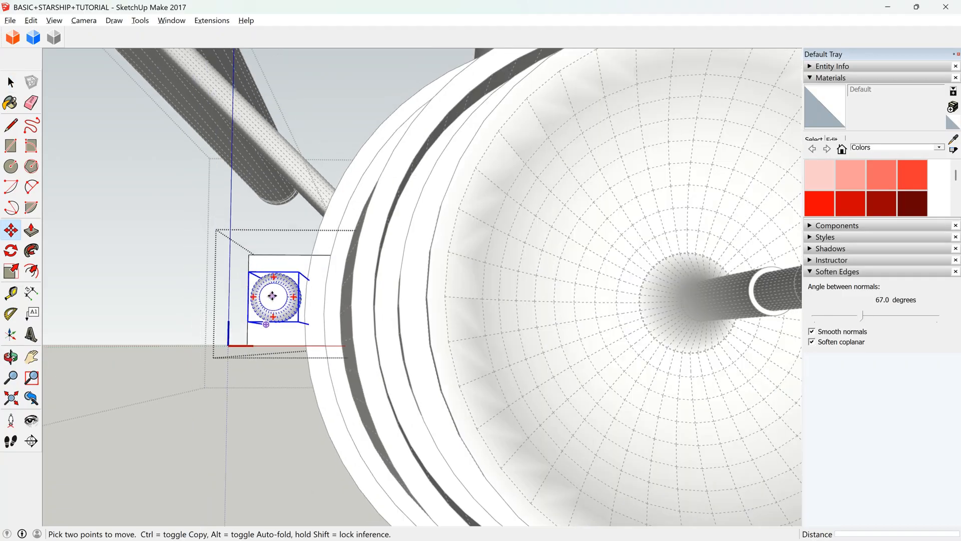
{"action": "left_click", "coordinate": [11, 82]}
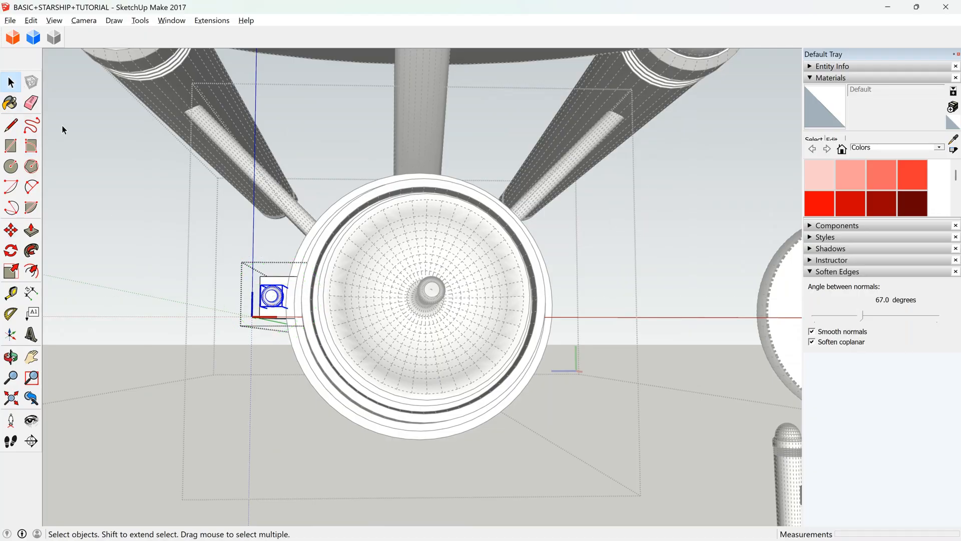
{"action": "left_click", "coordinate": [220, 280]}
Rotate a copy of the side block by about 30 degrees around the centre of the hull's dish antenna.
{"action": "left_click", "coordinate": [272, 296]}
{"action": "left_click", "coordinate": [11, 250]}
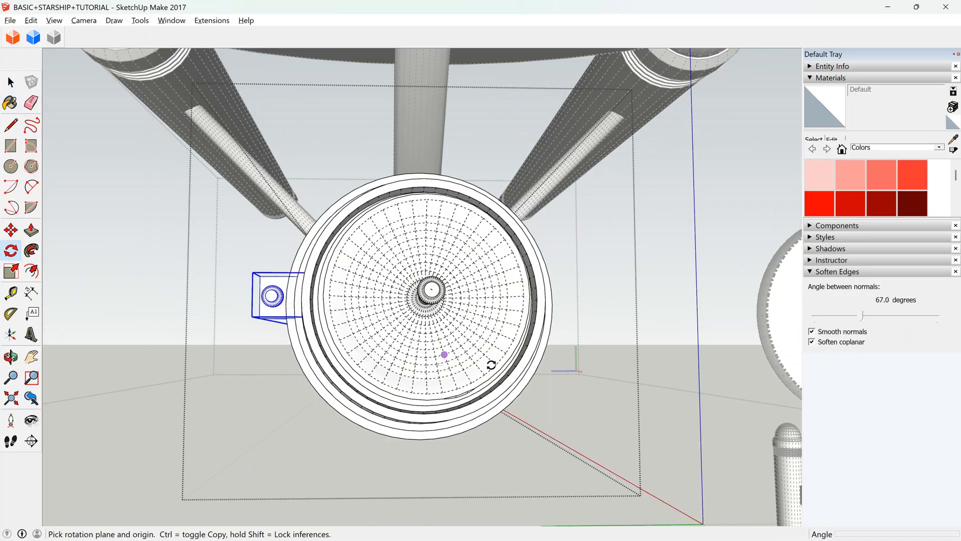
{"action": "scroll", "coordinate": [426, 290], "scroll_direction": "up", "scroll_amount": 8}
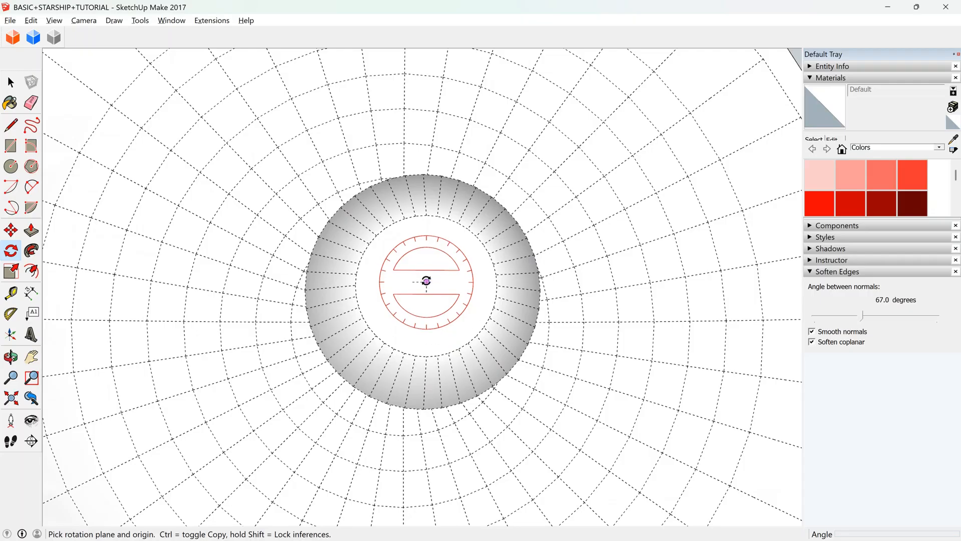
{"action": "left_click", "coordinate": [426, 291]}
{"action": "scroll", "coordinate": [435, 298], "scroll_direction": "down", "scroll_amount": 5}
{"action": "scroll", "coordinate": [438, 300], "scroll_direction": "down", "scroll_amount": 2}
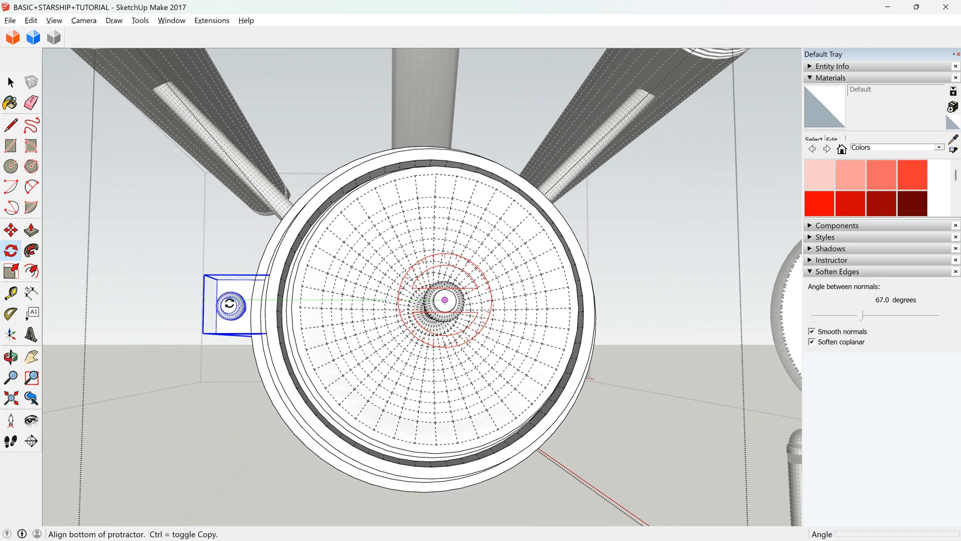
{"action": "scroll", "coordinate": [420, 275], "scroll_direction": "up", "scroll_amount": 10}
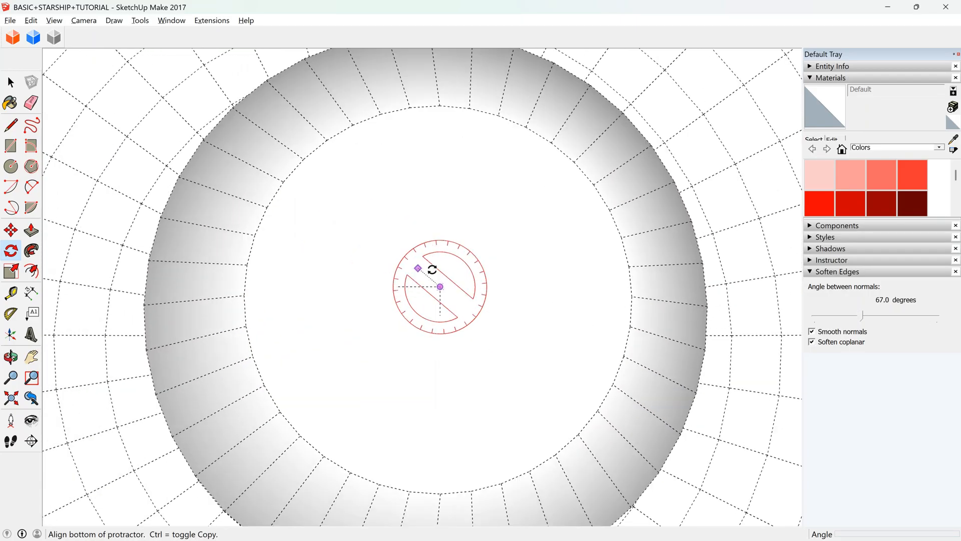
{"action": "scroll", "coordinate": [439, 294], "scroll_direction": "down", "scroll_amount": 8}
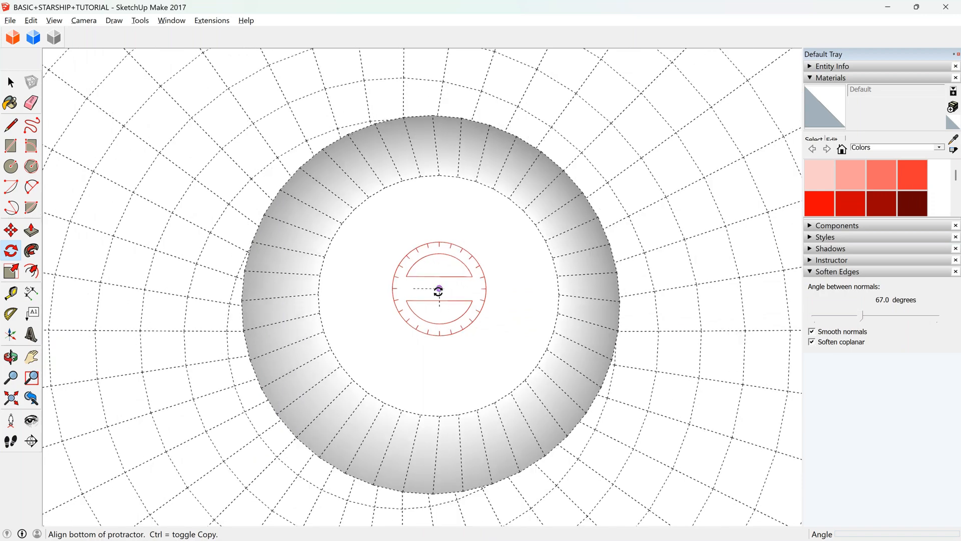
{"action": "scroll", "coordinate": [458, 287], "scroll_direction": "down", "scroll_amount": 4}
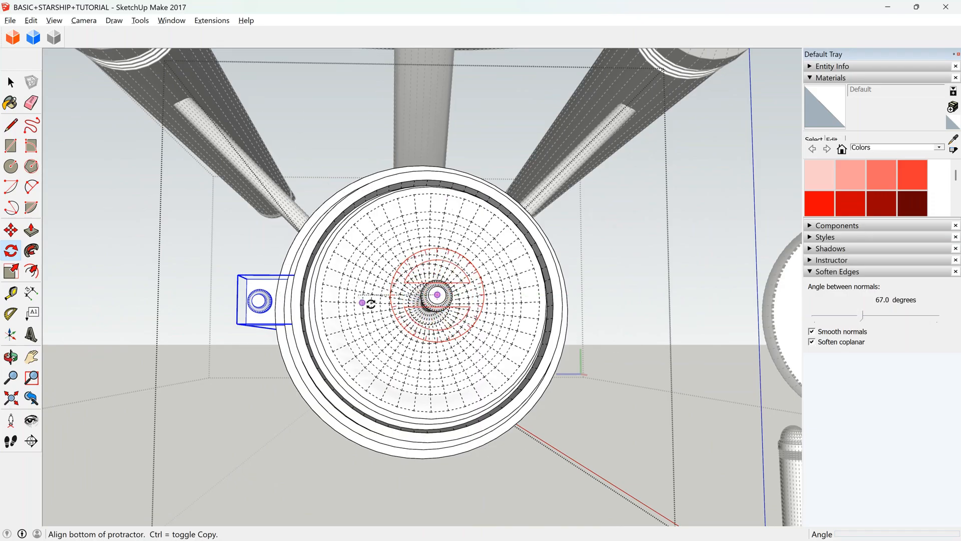
{"action": "scroll", "coordinate": [268, 294], "scroll_direction": "up", "scroll_amount": 2}
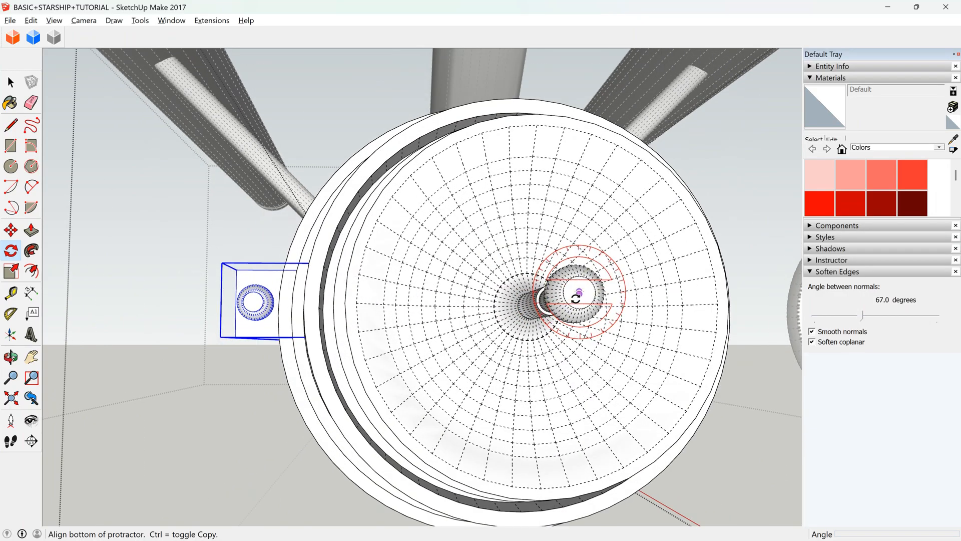
{"action": "left_click", "coordinate": [255, 304]}
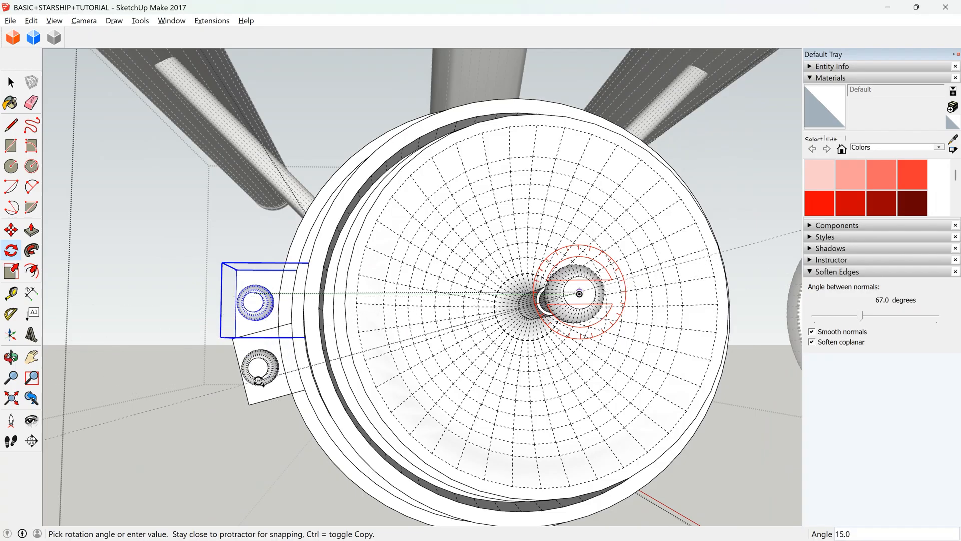
{"action": "scroll", "coordinate": [265, 365], "scroll_direction": "down", "scroll_amount": 3}
{"action": "scroll", "coordinate": [280, 413], "scroll_direction": "up", "scroll_amount": 1}
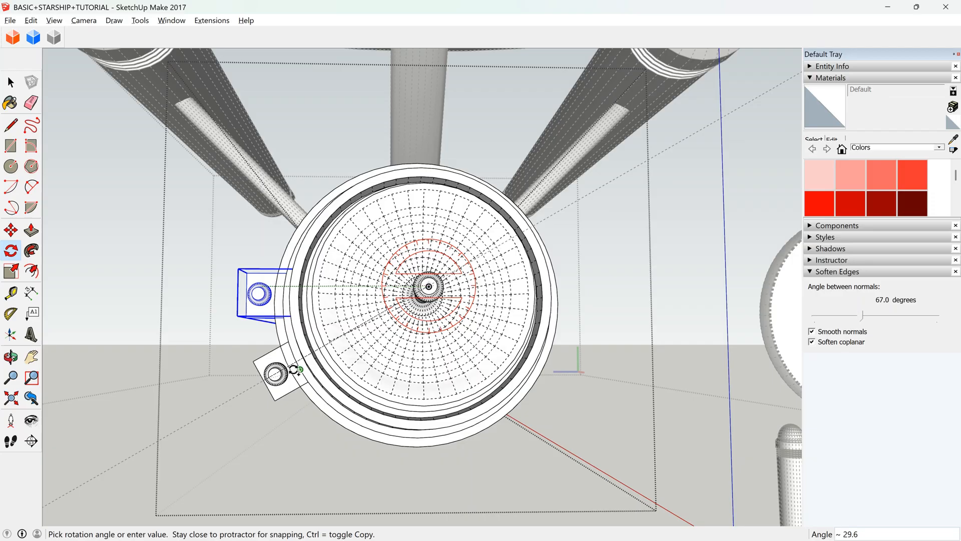
{"action": "left_click", "coordinate": [294, 369]}
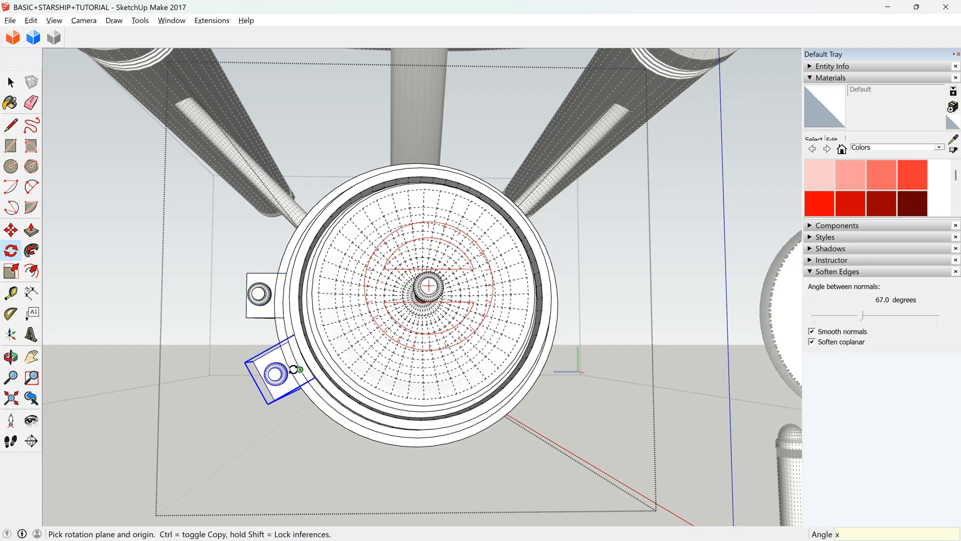
Array the rotated side block x12 around the hull and delete the copy that overlaps the original block.
{"action": "key", "text": "Return"}
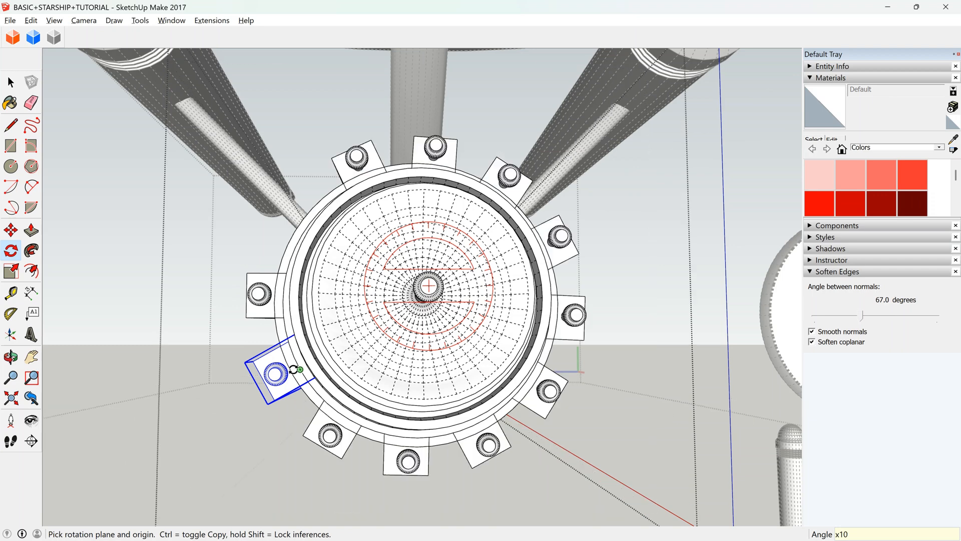
{"action": "type", "text": "x12"}
{"action": "key", "text": "Return"}
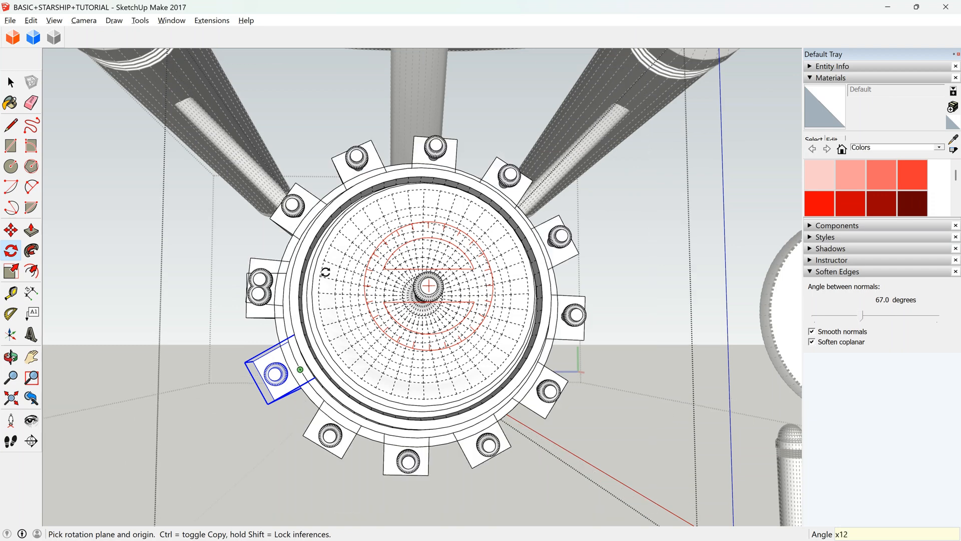
{"action": "left_click", "coordinate": [10, 357]}
{"action": "key", "text": "space"}
{"action": "left_click", "coordinate": [269, 276]}
{"action": "key", "text": "Delete"}
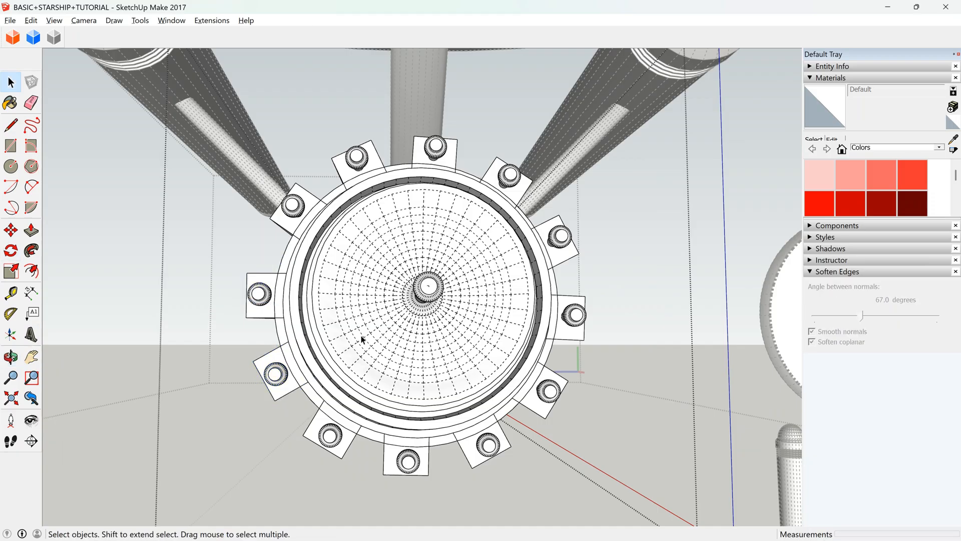
Delete the side block with its antenna tip from the hull's flank and close the hull component.
{"action": "left_click", "coordinate": [12, 357]}
{"action": "left_click_drag", "start_coordinate": [501, 310], "coordinate": [722, 317]}
{"action": "scroll", "coordinate": [489, 251], "scroll_direction": "down", "scroll_amount": 5}
{"action": "left_click_drag", "start_coordinate": [304, 317], "coordinate": [123, 282]}
{"action": "scroll", "coordinate": [400, 294], "scroll_direction": "up", "scroll_amount": 4}
{"action": "left_click_drag", "start_coordinate": [387, 301], "coordinate": [455, 243]}
{"action": "scroll", "coordinate": [349, 260], "scroll_direction": "down", "scroll_amount": 3}
{"action": "left_click_drag", "start_coordinate": [349, 260], "coordinate": [295, 360]}
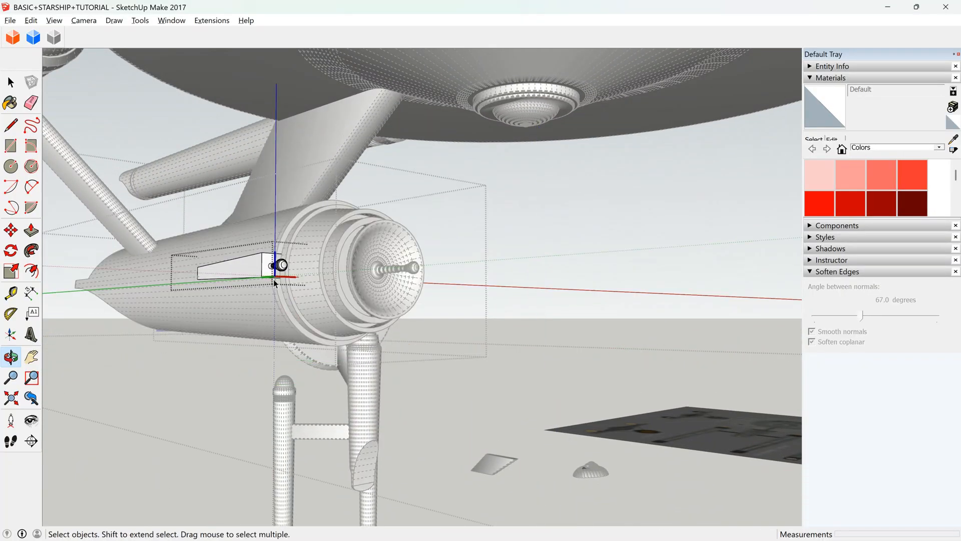
{"action": "left_click", "coordinate": [10, 81]}
{"action": "key", "text": "Escape"}
{"action": "left_click", "coordinate": [239, 263]}
{"action": "key", "text": "Delete"}
{"action": "scroll", "coordinate": [336, 303], "scroll_direction": "down", "scroll_amount": 3}
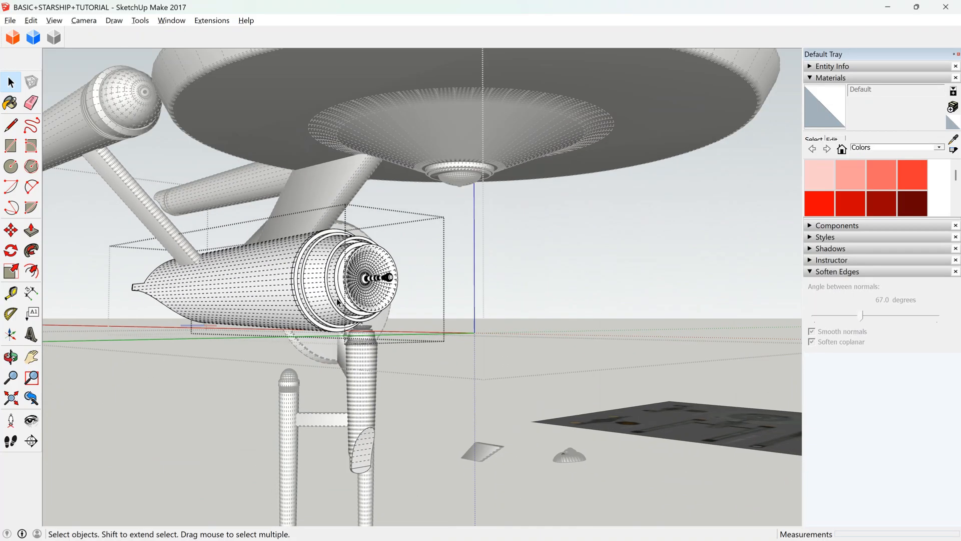
{"action": "key", "text": "Escape"}
Examine the hull's front dish and antenna from head-on.
{"action": "scroll", "coordinate": [266, 283], "scroll_direction": "down", "scroll_amount": 2}
{"action": "left_click", "coordinate": [10, 357]}
{"action": "left_click_drag", "start_coordinate": [290, 304], "coordinate": [145, 297]}
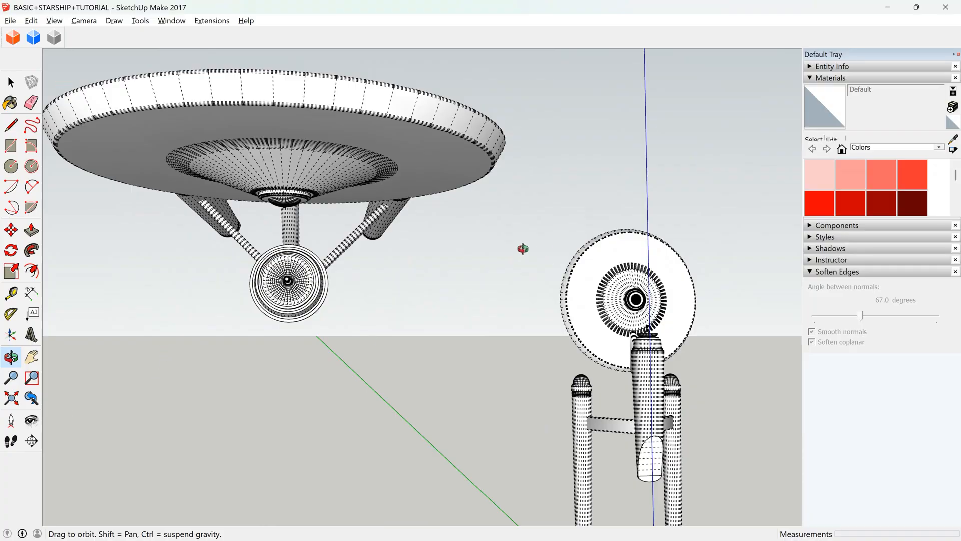
{"action": "scroll", "coordinate": [272, 278], "scroll_direction": "up", "scroll_amount": 6}
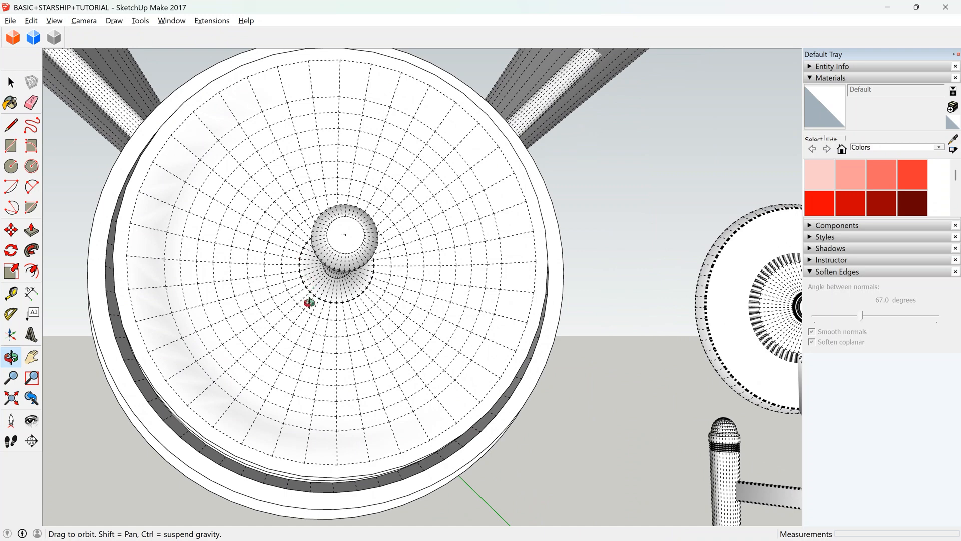
{"action": "scroll", "coordinate": [364, 243], "scroll_direction": "down", "scroll_amount": 3}
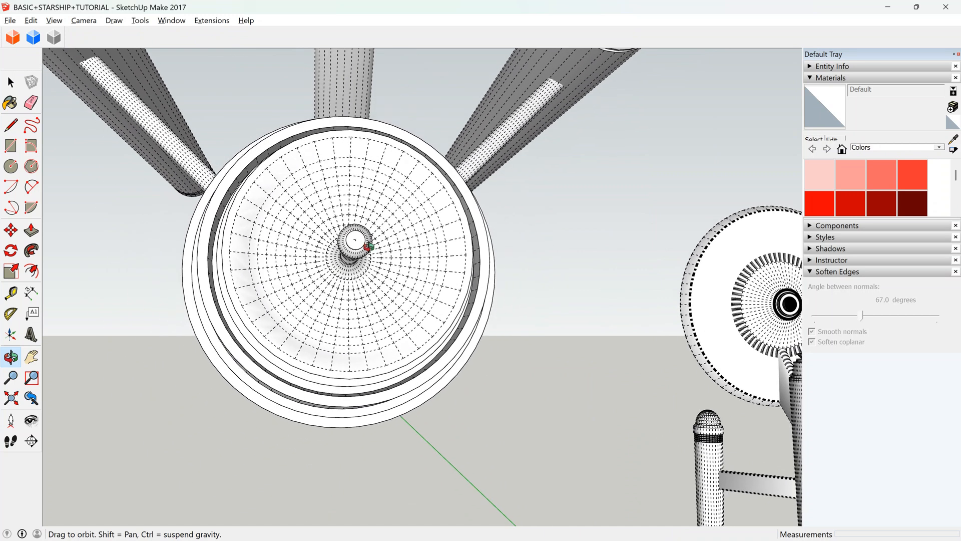
{"action": "scroll", "coordinate": [371, 252], "scroll_direction": "down", "scroll_amount": 8}
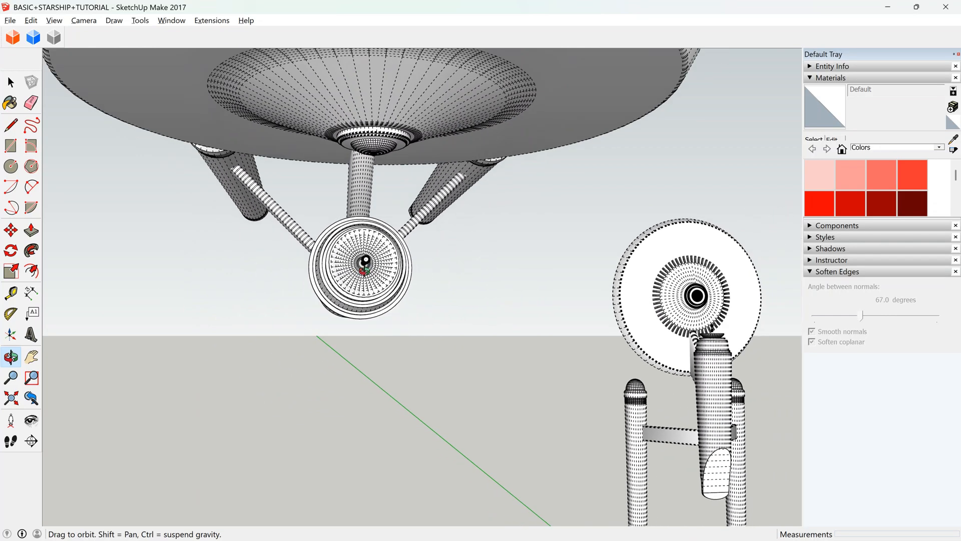
Move the whole starship 100 m along the red axis, clear of the reference image.
{"action": "left_click_drag", "start_coordinate": [366, 261], "coordinate": [800, 396]}
{"action": "left_click_drag", "start_coordinate": [509, 296], "coordinate": [587, 421]}
{"action": "scroll", "coordinate": [561, 312], "scroll_direction": "up", "scroll_amount": 2}
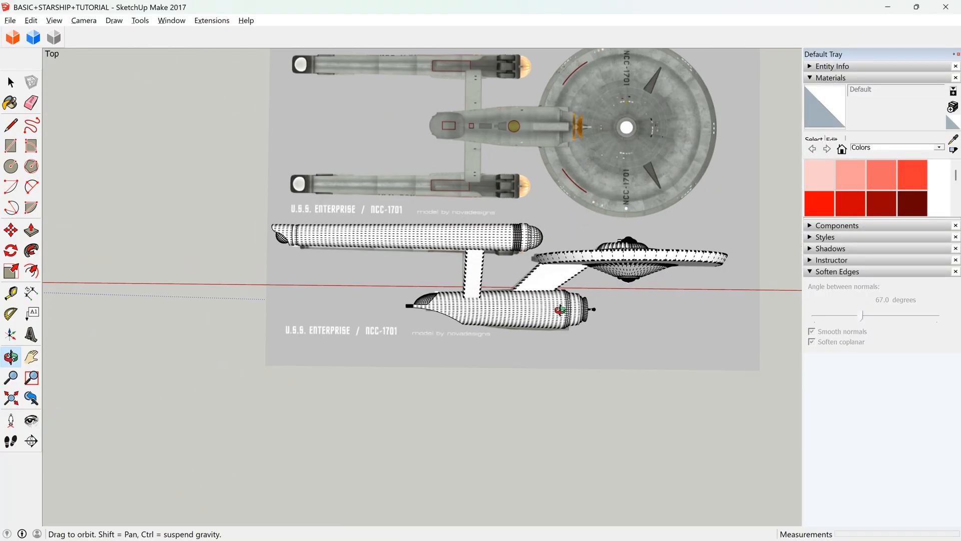
{"action": "key", "text": "space"}
{"action": "left_click", "coordinate": [530, 314]}
{"action": "left_click", "coordinate": [11, 230]}
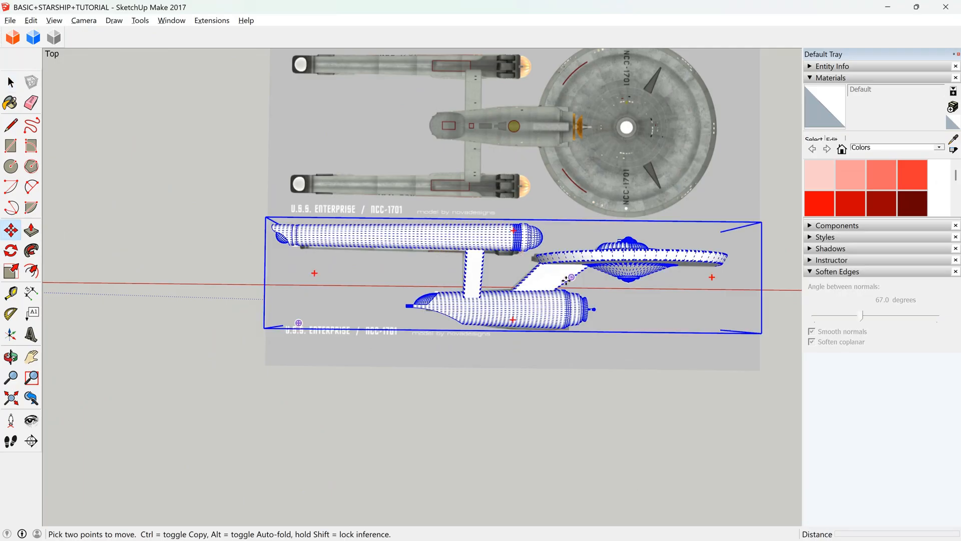
{"action": "left_click", "coordinate": [560, 301]}
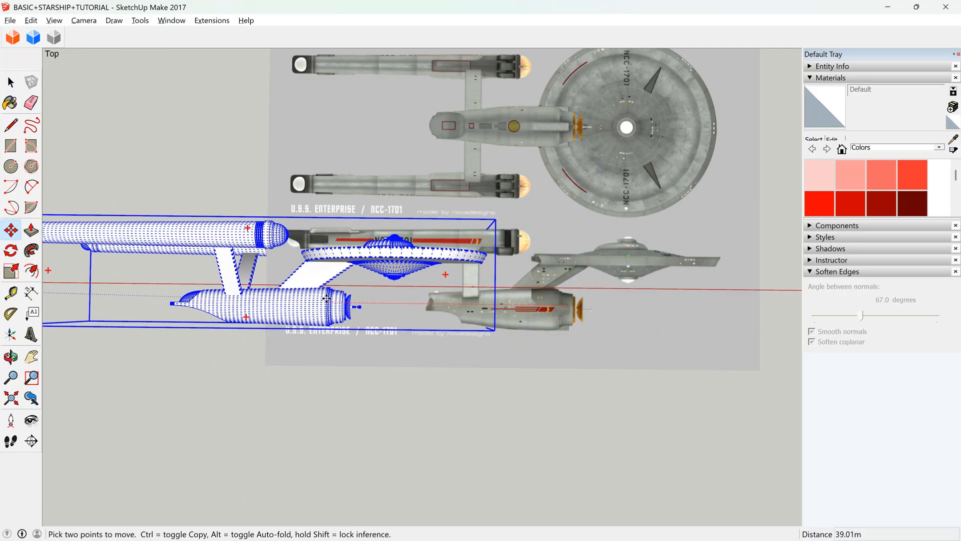
{"action": "scroll", "coordinate": [327, 297], "scroll_direction": "down", "scroll_amount": 2}
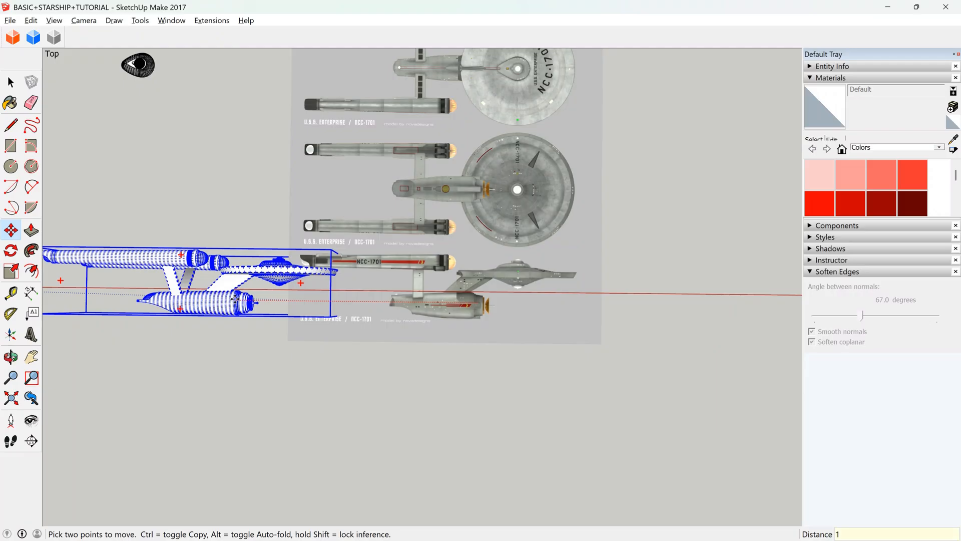
{"action": "key", "text": "Return"}
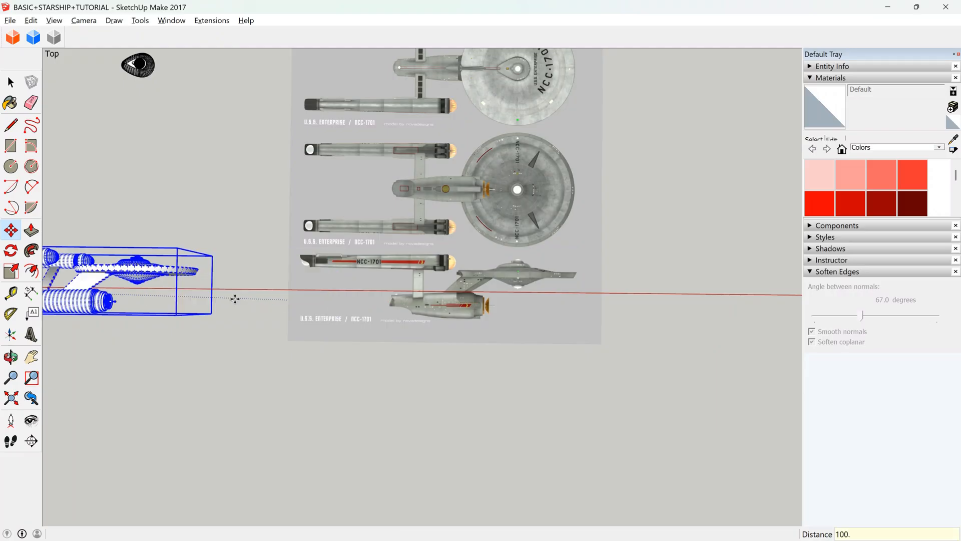
{"action": "scroll", "coordinate": [381, 265], "scroll_direction": "up", "scroll_amount": 10}
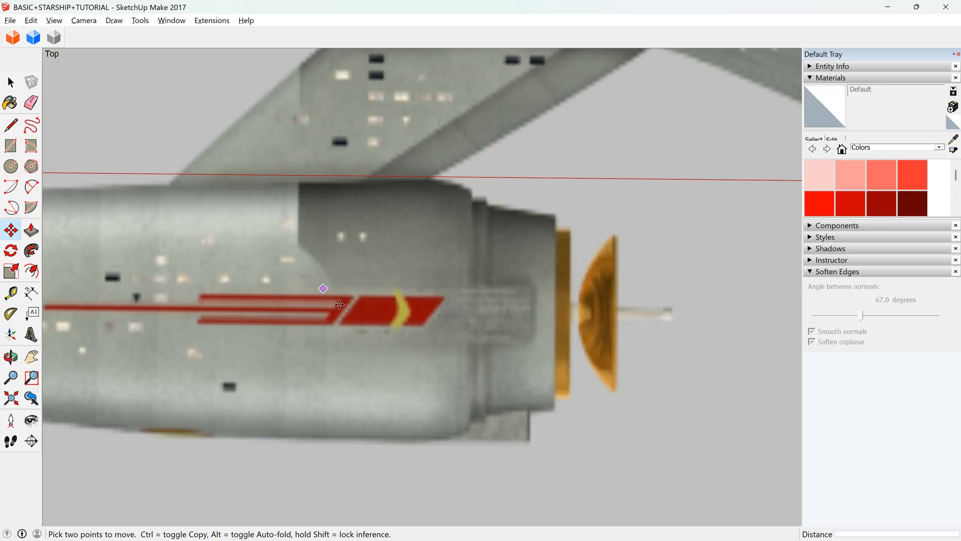
Draw a rectangle about 5.5 m by 1.7 m over the red stripe panel near the dish in the reference image.
{"action": "left_click", "coordinate": [10, 145]}
{"action": "left_click", "coordinate": [308, 286]}
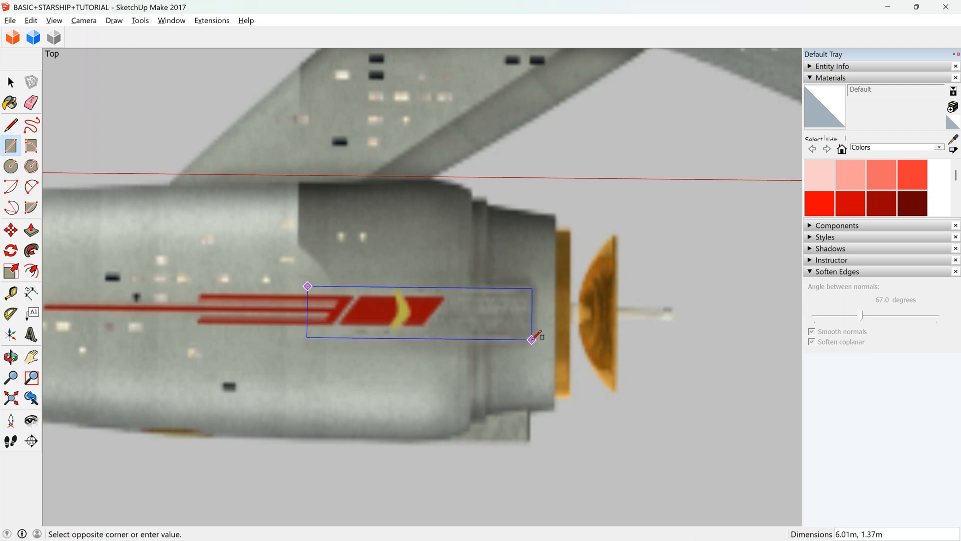
{"action": "left_click", "coordinate": [534, 340]}
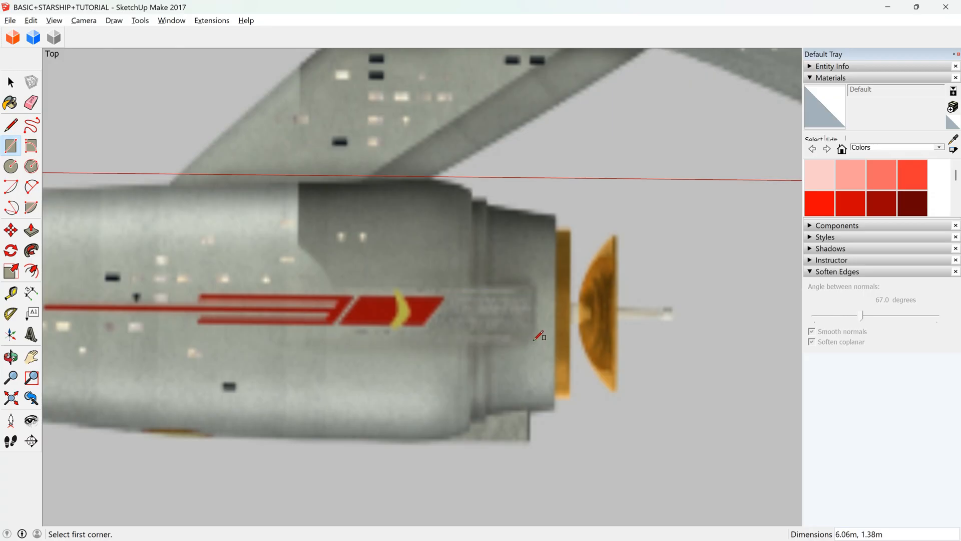
{"action": "left_click", "coordinate": [329, 344]}
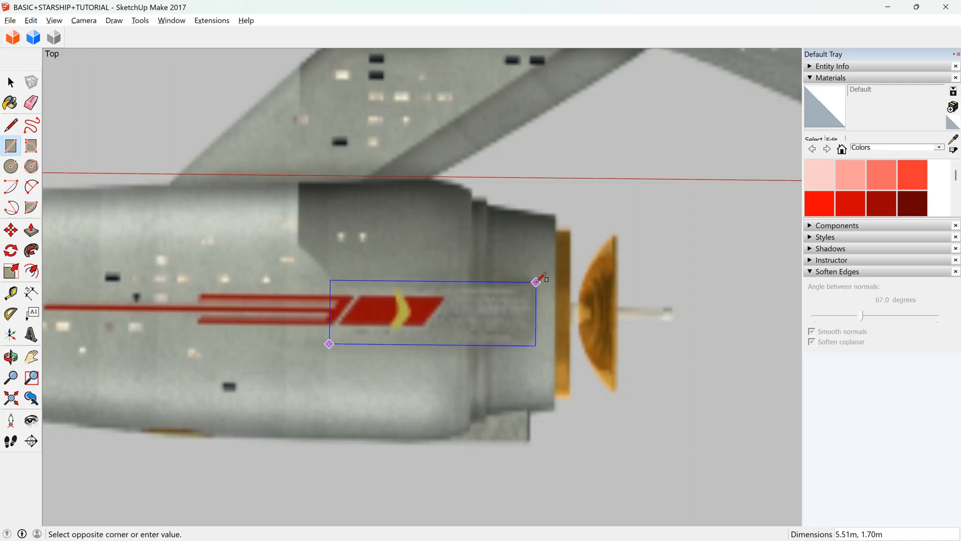
{"action": "left_click", "coordinate": [536, 282]}
Round the rectangle's upper corner at the dish end with a two-point arc.
{"action": "left_click", "coordinate": [31, 186]}
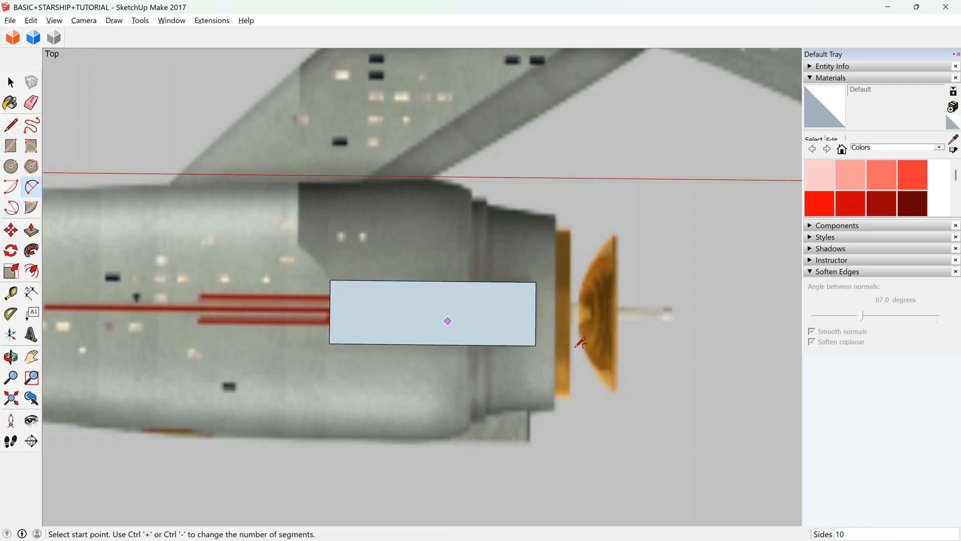
{"action": "scroll", "coordinate": [534, 271], "scroll_direction": "up", "scroll_amount": 5}
{"action": "left_click", "coordinate": [507, 266]}
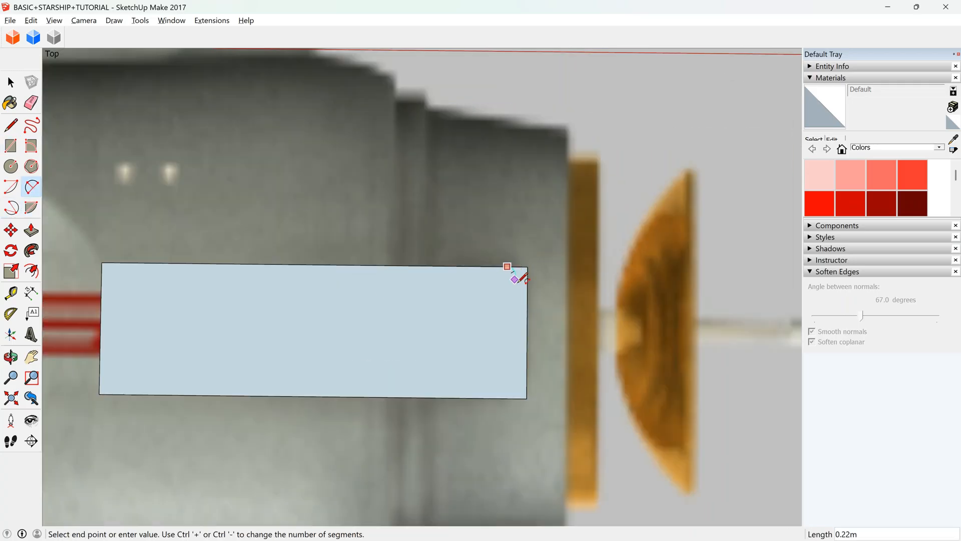
{"action": "left_click", "coordinate": [527, 287]}
{"action": "key", "text": "space"}
{"action": "left_click", "coordinate": [522, 274]}
Flip the rounded shape top to bottom, then paste the arc in place and erase the corner remnant so both dish-end corners are rounded.
{"action": "double_click", "coordinate": [489, 336]}
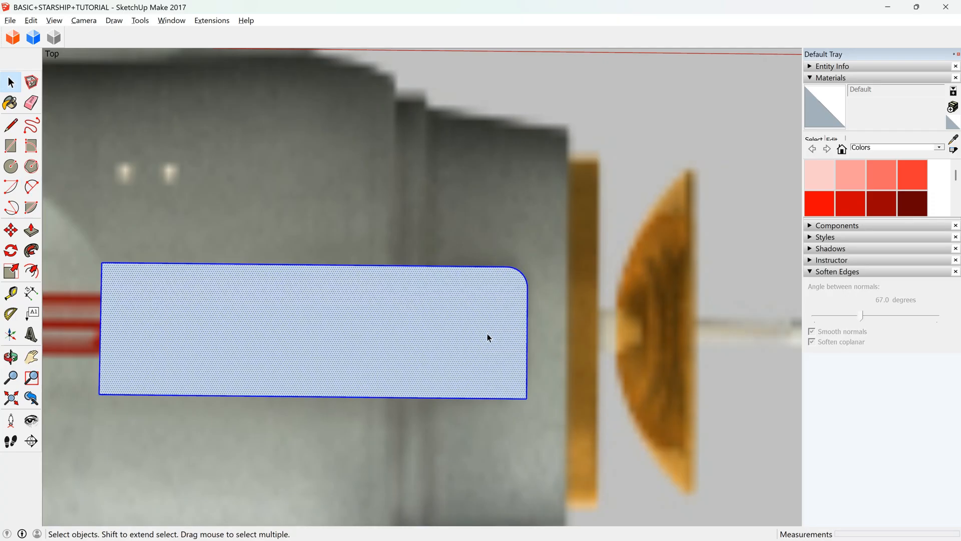
{"action": "left_click", "coordinate": [638, 269]}
{"action": "left_click", "coordinate": [34, 21]}
{"action": "left_click", "coordinate": [92, 100]}
{"action": "left_click", "coordinate": [118, 132]}
{"action": "left_click", "coordinate": [31, 102]}
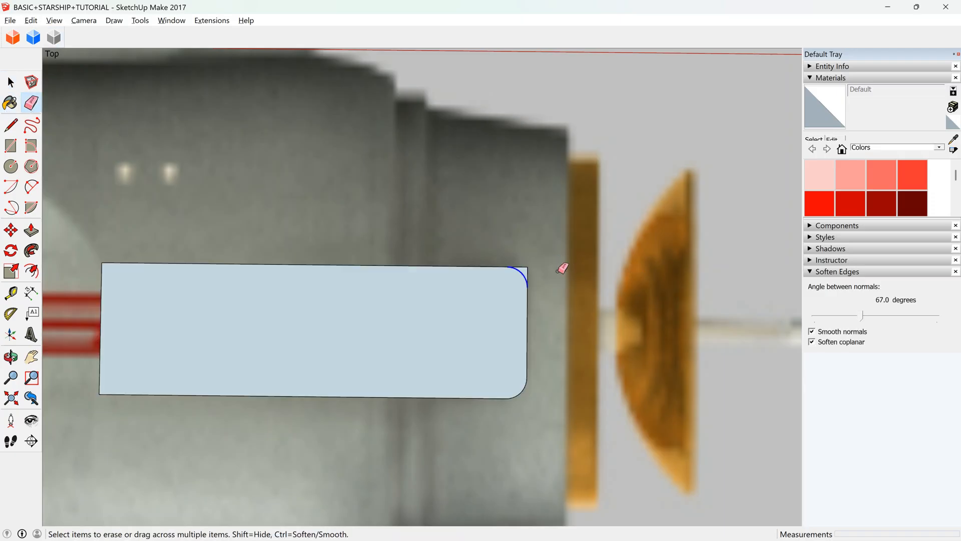
Extrude the rounded rectangle upward about 2.78 m.
{"action": "scroll", "coordinate": [530, 275], "scroll_direction": "down", "scroll_amount": 2}
{"action": "left_click", "coordinate": [10, 356]}
{"action": "left_click_drag", "start_coordinate": [118, 333], "coordinate": [155, 117]}
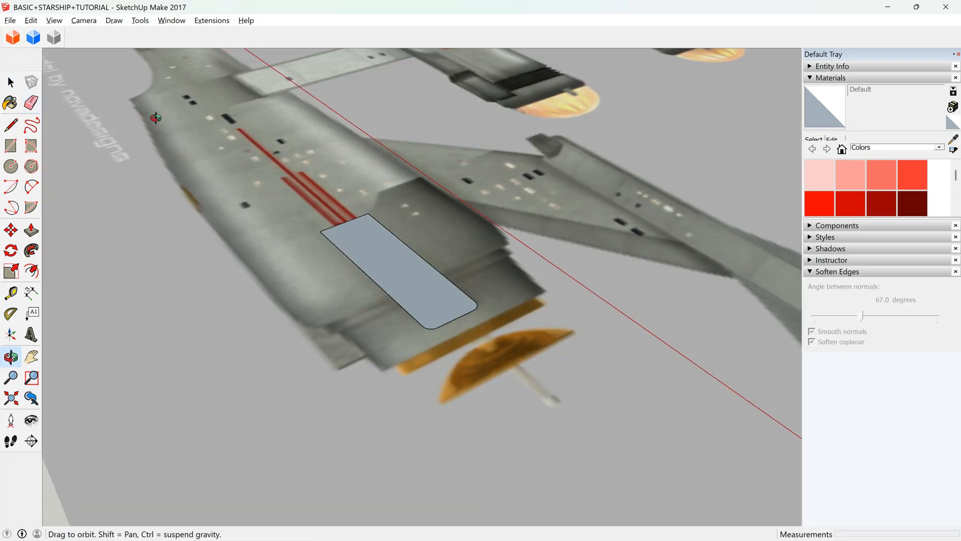
{"action": "key", "text": "space"}
{"action": "left_click", "coordinate": [382, 270]}
{"action": "left_click", "coordinate": [31, 230]}
{"action": "left_click_drag", "start_coordinate": [410, 296], "coordinate": [397, 209]}
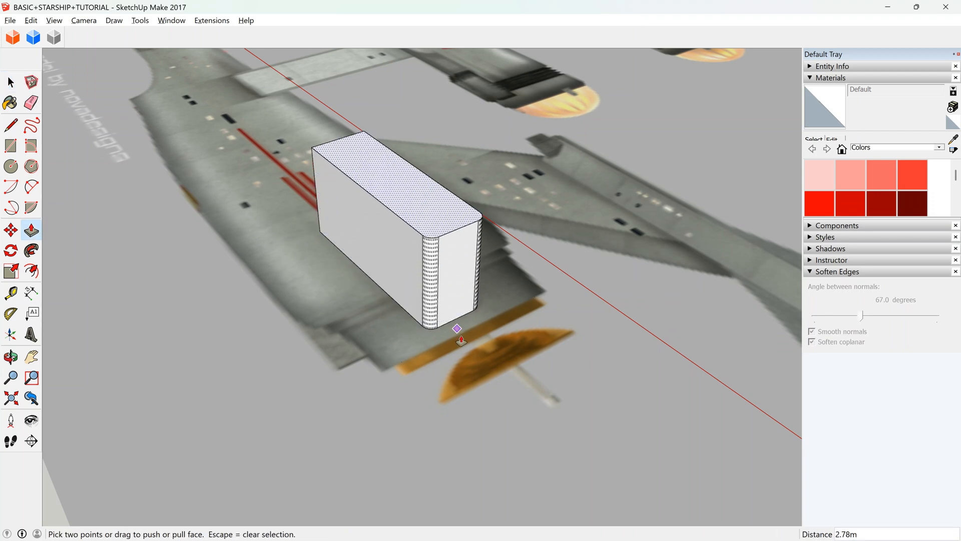
Move the whole starship 100 m along the red axis, back over the reference image and the new block.
{"action": "scroll", "coordinate": [437, 305], "scroll_direction": "down", "scroll_amount": 6}
{"action": "key", "text": "space"}
{"action": "left_click", "coordinate": [193, 92]}
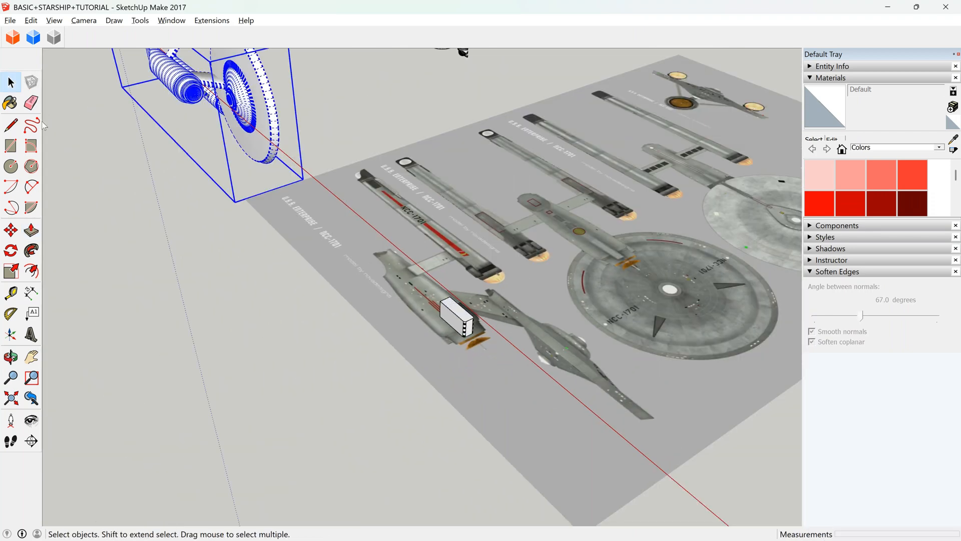
{"action": "left_click", "coordinate": [10, 230]}
{"action": "left_click", "coordinate": [264, 97]}
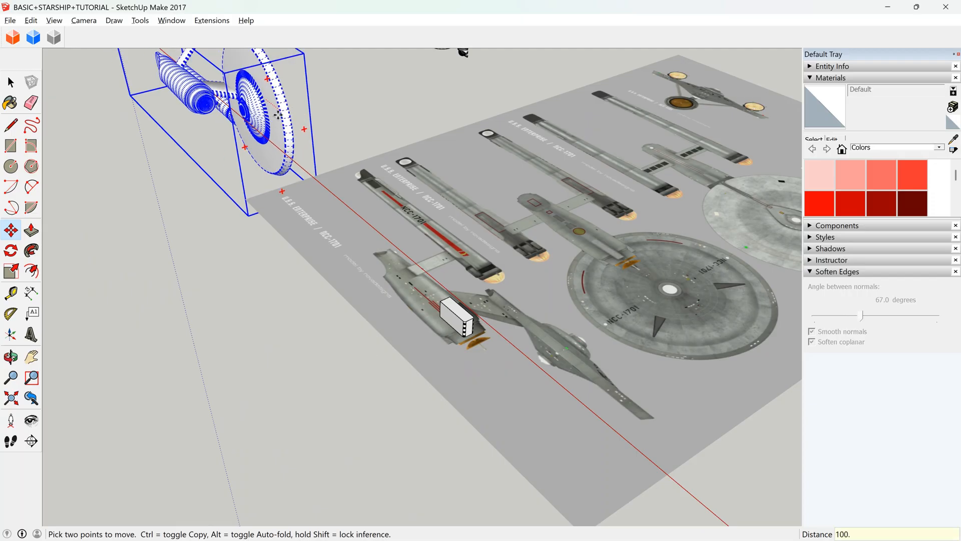
{"action": "key", "text": "Return"}
Pull the block's top face up about 0.95 m so it stands out from the hull.
{"action": "scroll", "coordinate": [473, 320], "scroll_direction": "up", "scroll_amount": 10}
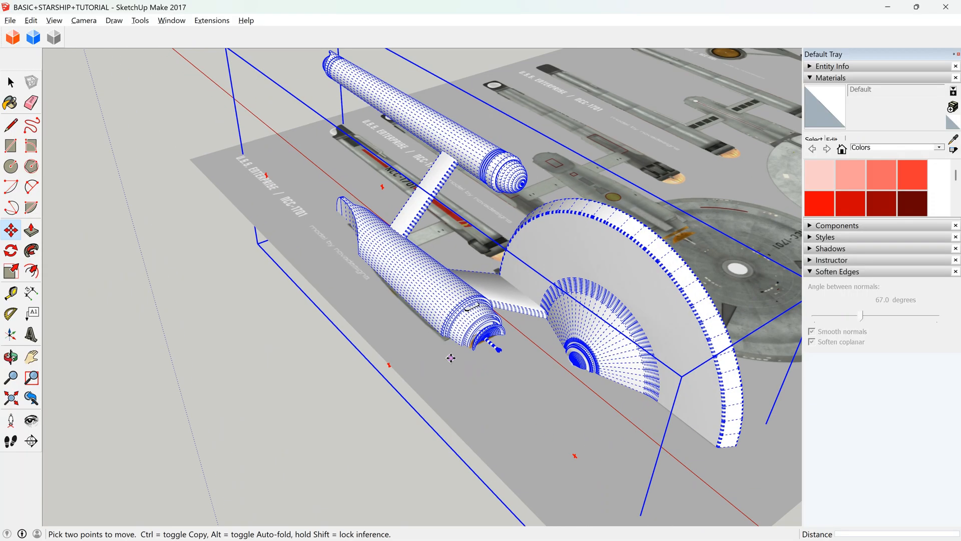
{"action": "key", "text": "space"}
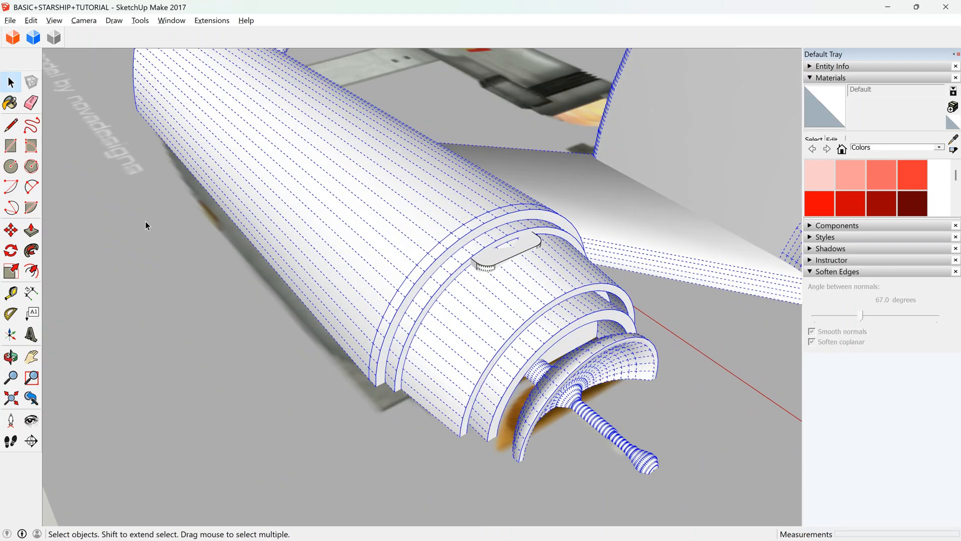
{"action": "left_click", "coordinate": [31, 230]}
{"action": "scroll", "coordinate": [483, 255], "scroll_direction": "up", "scroll_amount": 3}
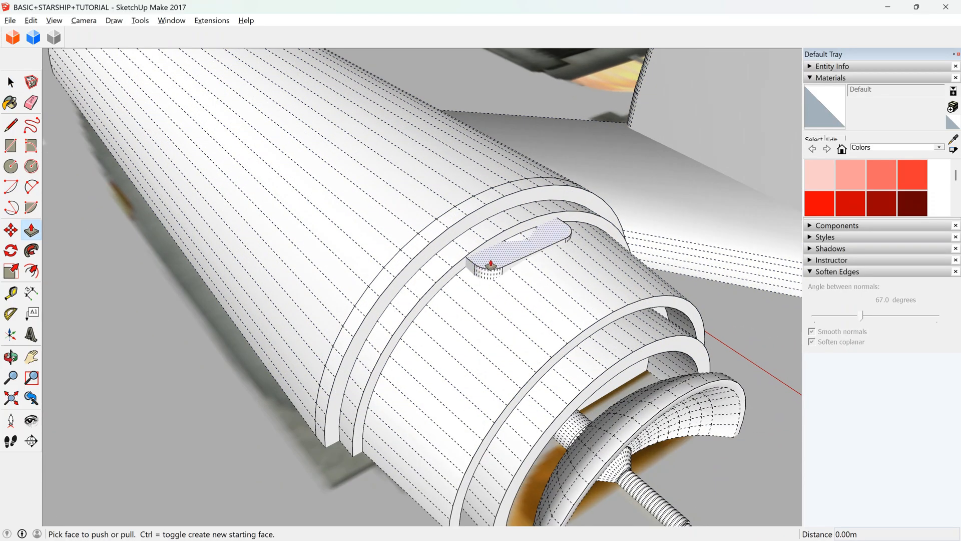
{"action": "left_click", "coordinate": [488, 260]}
{"action": "left_click", "coordinate": [490, 206]}
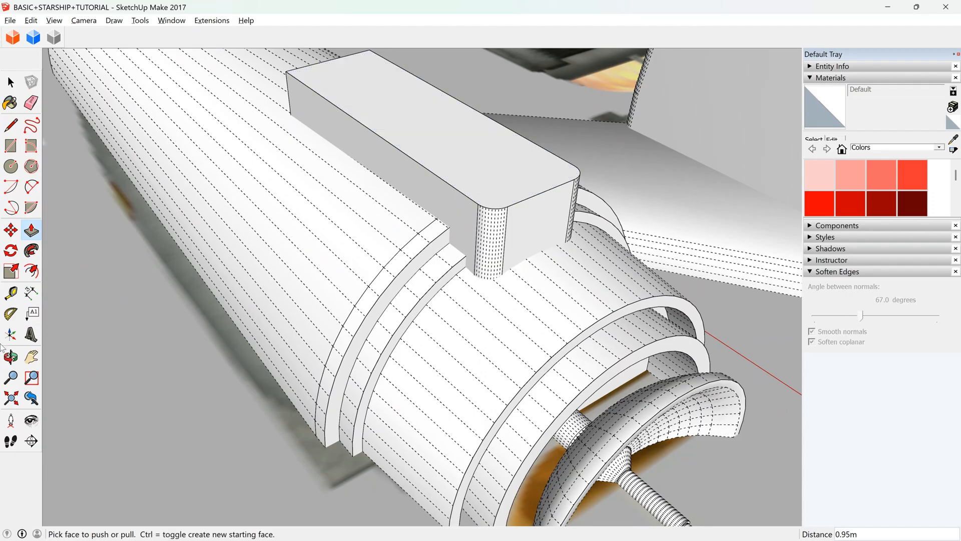
{"action": "left_click", "coordinate": [11, 357]}
{"action": "left_click_drag", "start_coordinate": [501, 280], "coordinate": [231, 171]}
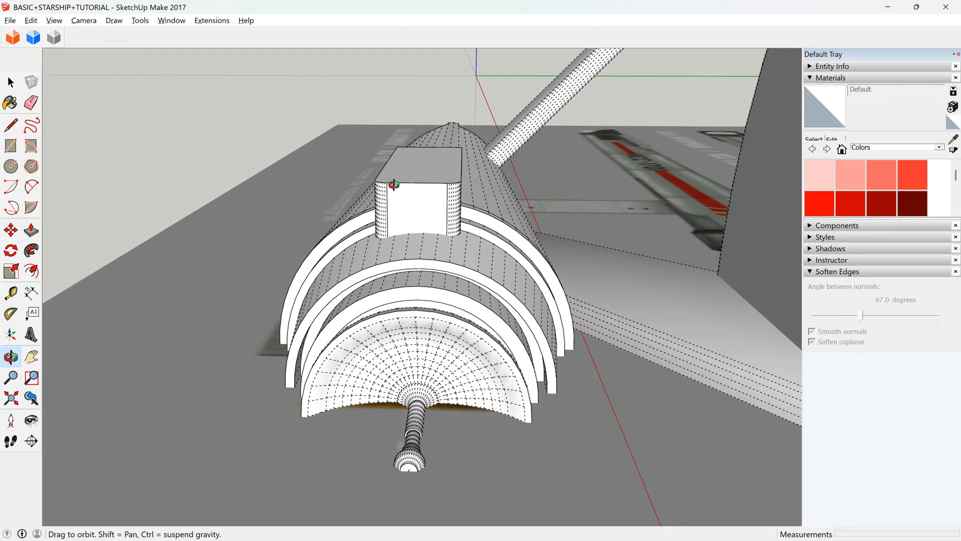
{"action": "scroll", "coordinate": [435, 227], "scroll_direction": "up", "scroll_amount": 3}
{"action": "key", "text": "space"}
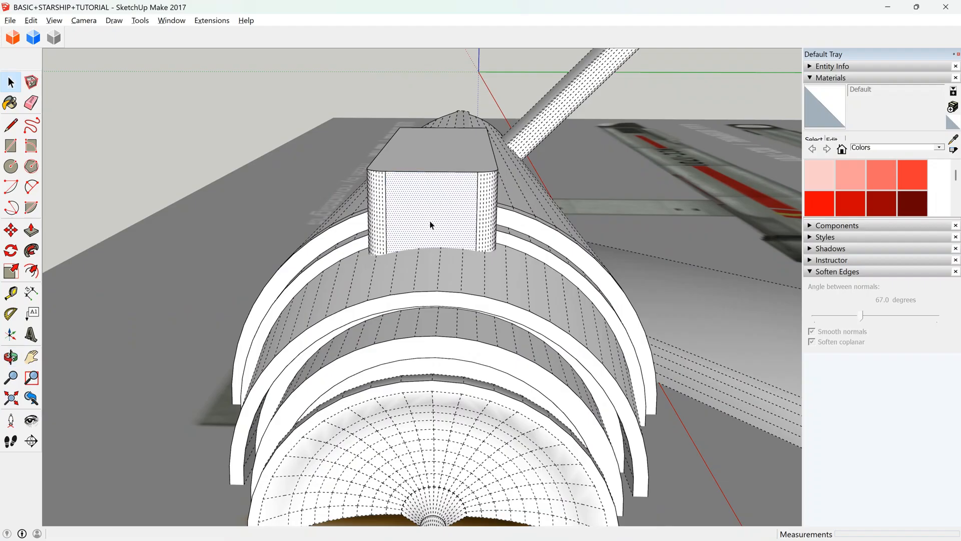
{"action": "triple_click", "coordinate": [430, 220]}
{"action": "left_click", "coordinate": [10, 230]}
{"action": "left_click", "coordinate": [431, 171]}
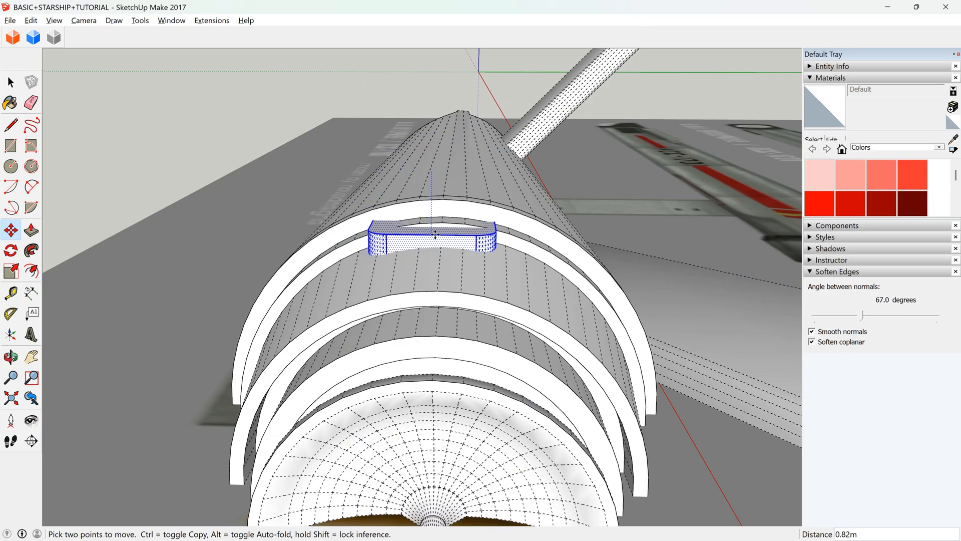
{"action": "key", "text": "Escape"}
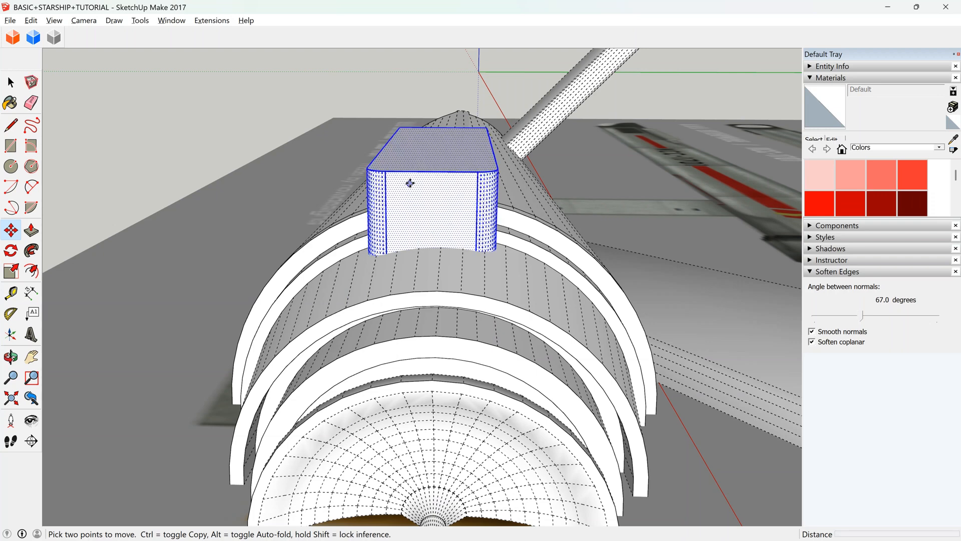
Draw a vertical centre line about 0.99 m long down the block's dish-side face, from the midpoint of its upper edge.
{"action": "scroll", "coordinate": [421, 181], "scroll_direction": "up", "scroll_amount": 3}
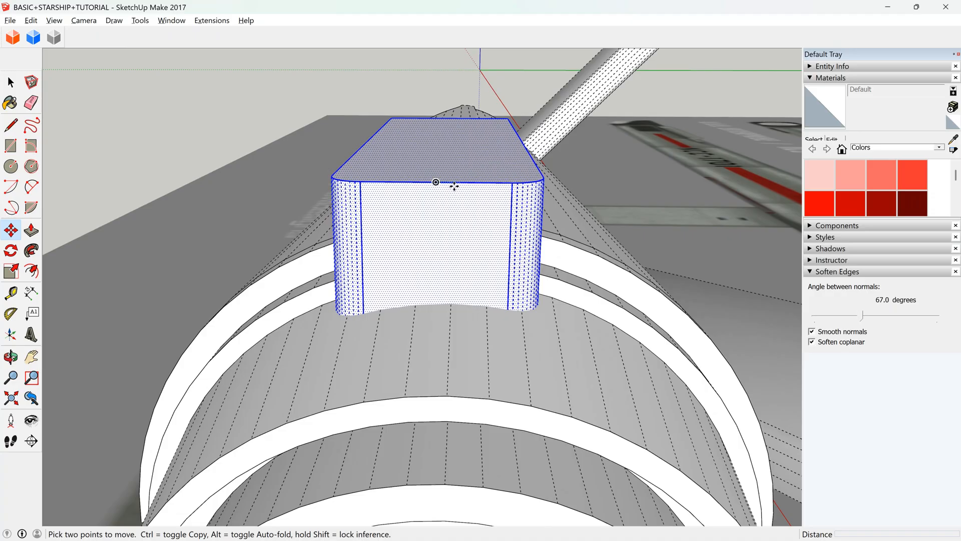
{"action": "key", "text": "l"}
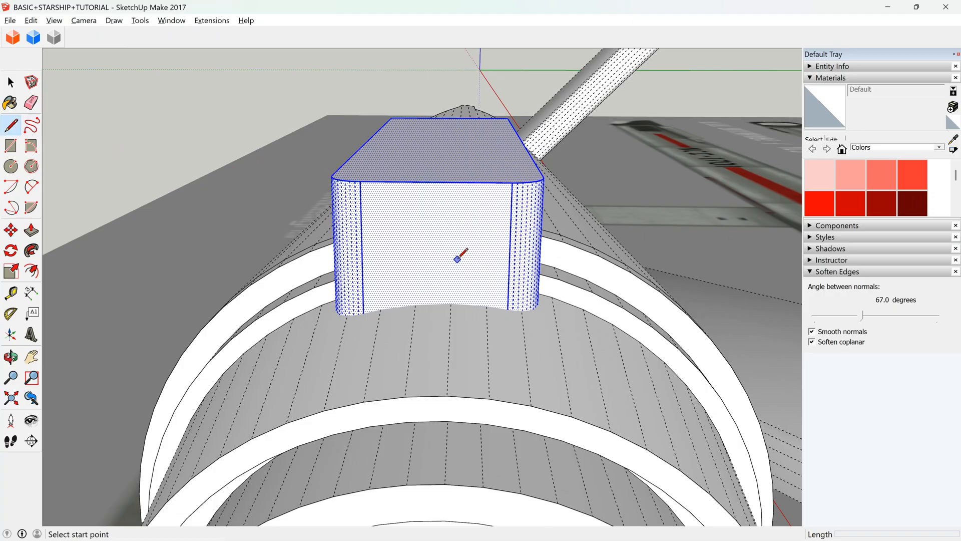
{"action": "left_click", "coordinate": [436, 182]}
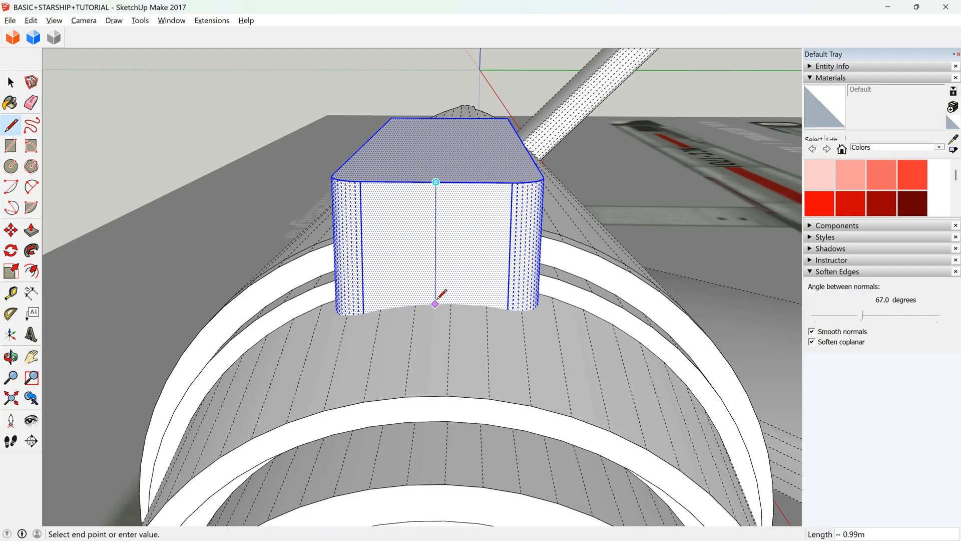
{"action": "scroll", "coordinate": [436, 268], "scroll_direction": "down", "scroll_amount": 4}
{"action": "scroll", "coordinate": [427, 323], "scroll_direction": "up", "scroll_amount": 2}
{"action": "key", "text": "space"}
{"action": "scroll", "coordinate": [469, 300], "scroll_direction": "up", "scroll_amount": 3}
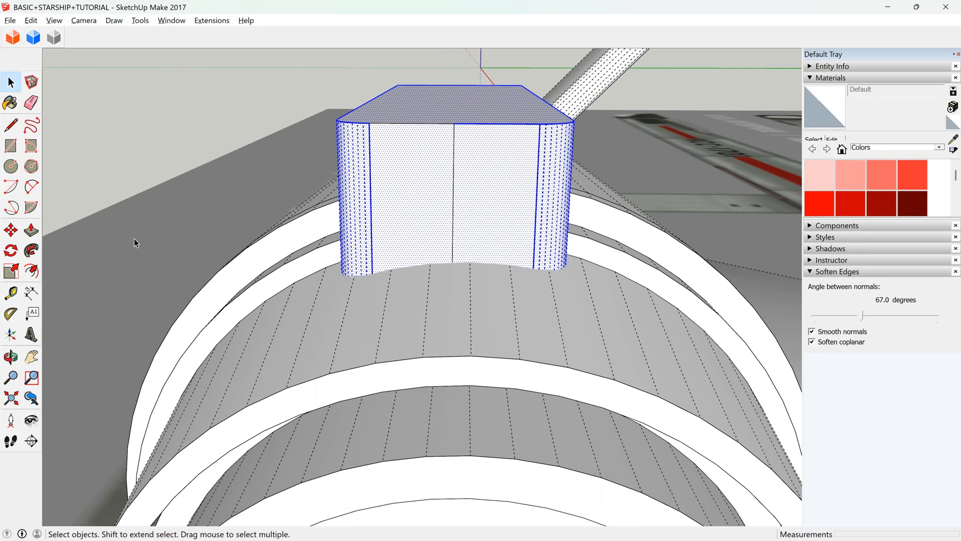
{"action": "left_click", "coordinate": [10, 125]}
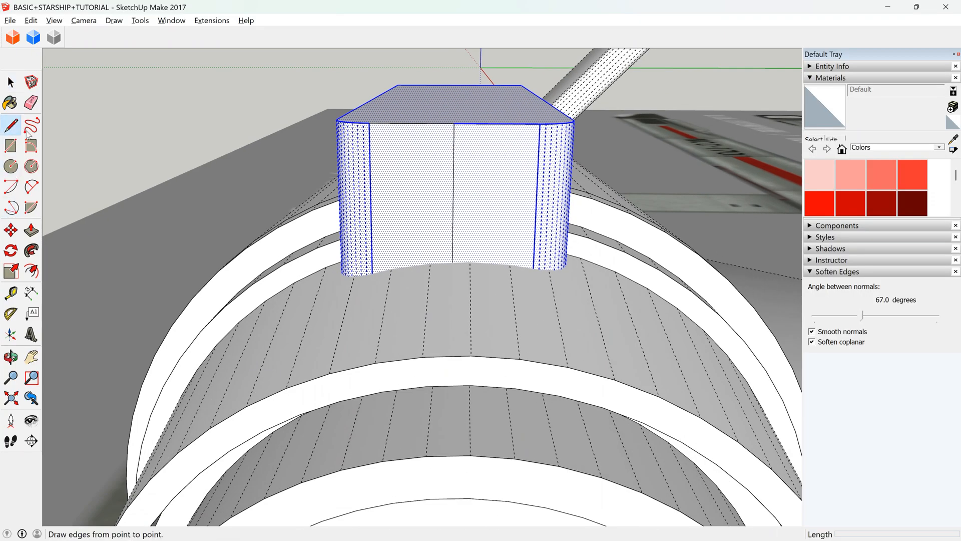
{"action": "left_click", "coordinate": [469, 261]}
{"action": "key", "text": "Escape"}
Try shifting the block with its centre line sideways about 0.13 m onto the hull's middle edge.
{"action": "scroll", "coordinate": [436, 254], "scroll_direction": "down", "scroll_amount": 3}
{"action": "scroll", "coordinate": [465, 260], "scroll_direction": "up", "scroll_amount": 3}
{"action": "key", "text": "space"}
{"action": "left_click", "coordinate": [448, 247], "text": "shift"}
{"action": "key", "text": "m"}
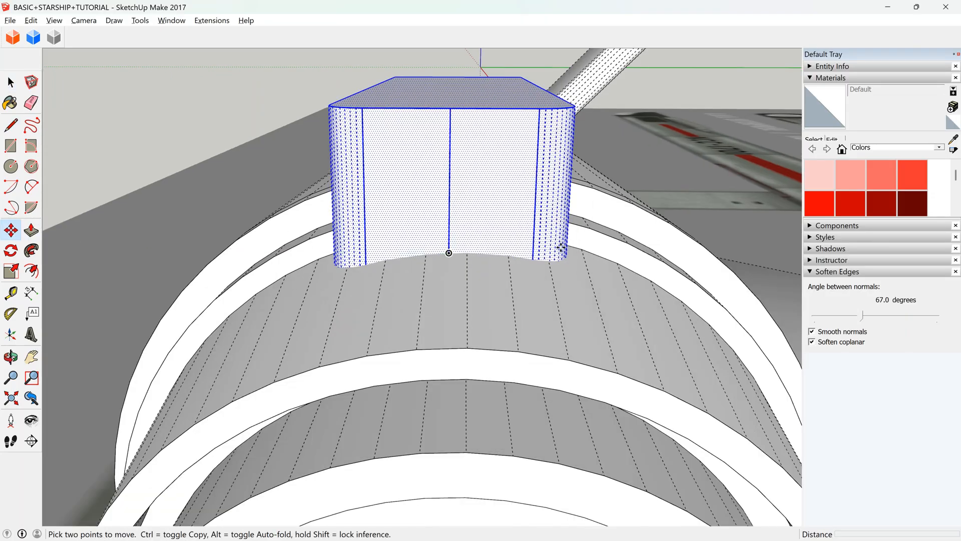
{"action": "scroll", "coordinate": [562, 247], "scroll_direction": "up", "scroll_amount": 2}
{"action": "left_click", "coordinate": [398, 246]}
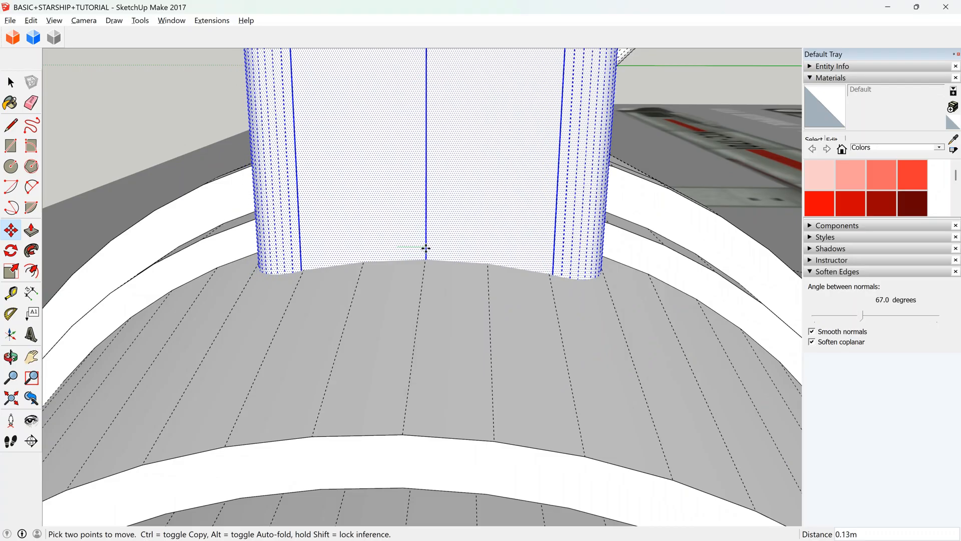
{"action": "scroll", "coordinate": [558, 366], "scroll_direction": "down", "scroll_amount": 2}
{"action": "key", "text": "space"}
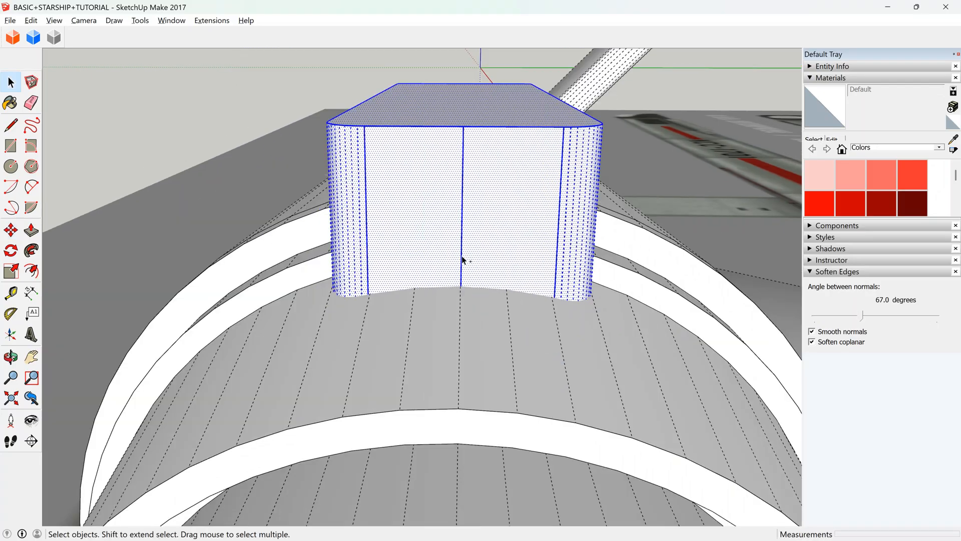
Remove the block's centre line and move the block by its upper-edge midpoint onto the hull's middle edge, raised about 0.80 m.
{"action": "left_click", "coordinate": [439, 251]}
{"action": "key", "text": "Delete"}
{"action": "left_click", "coordinate": [444, 239]}
{"action": "triple_click", "coordinate": [443, 240]}
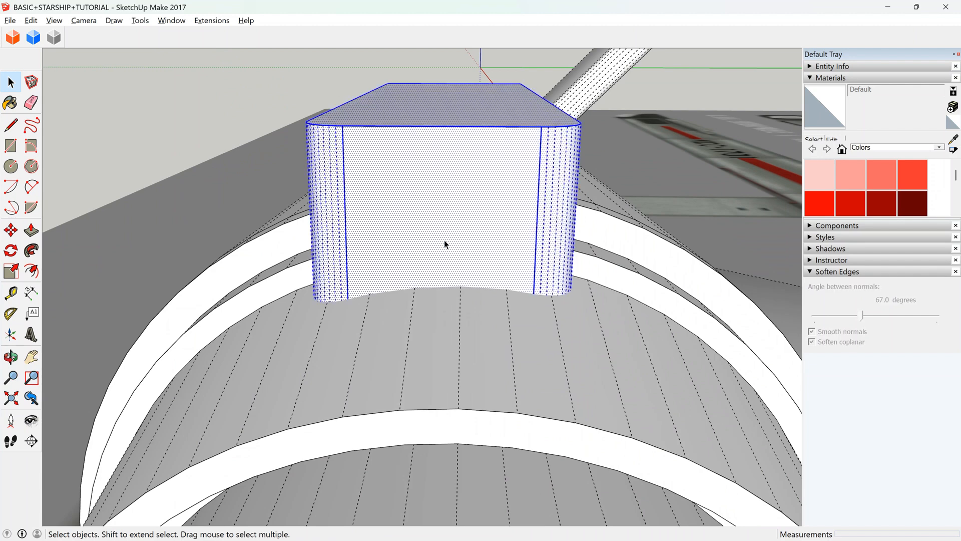
{"action": "key", "text": "m"}
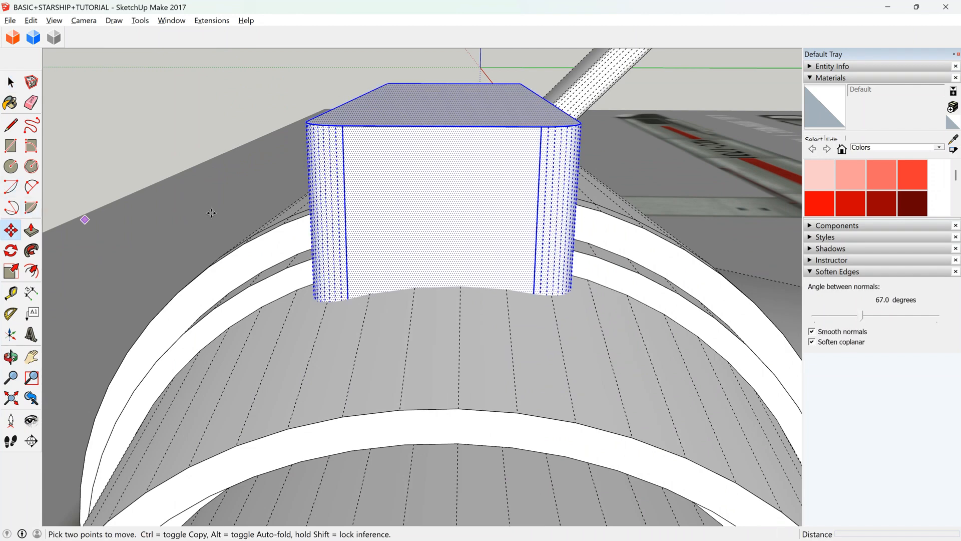
{"action": "left_click", "coordinate": [442, 128]}
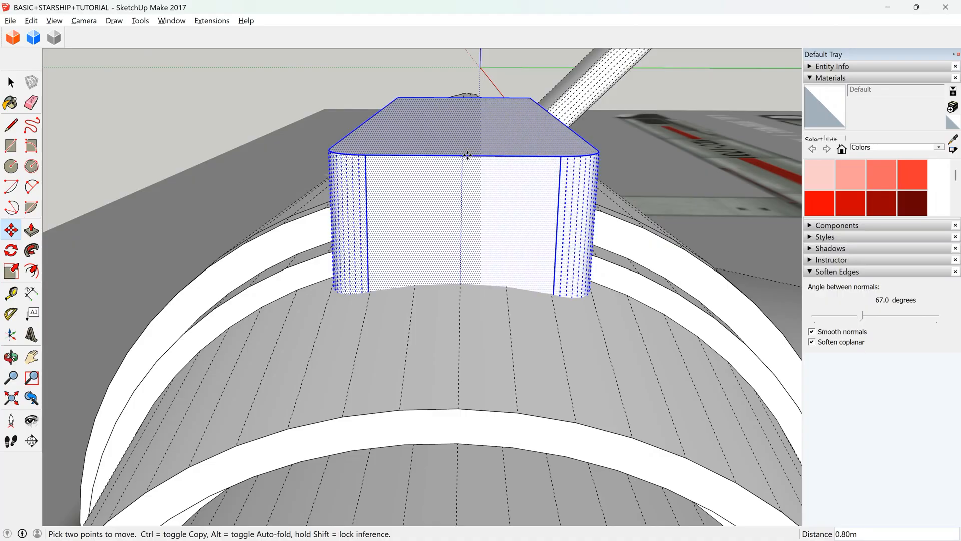
Push the block's top face down about 0.26 m towards the hull.
{"action": "left_click", "coordinate": [31, 230]}
{"action": "left_click", "coordinate": [462, 146]}
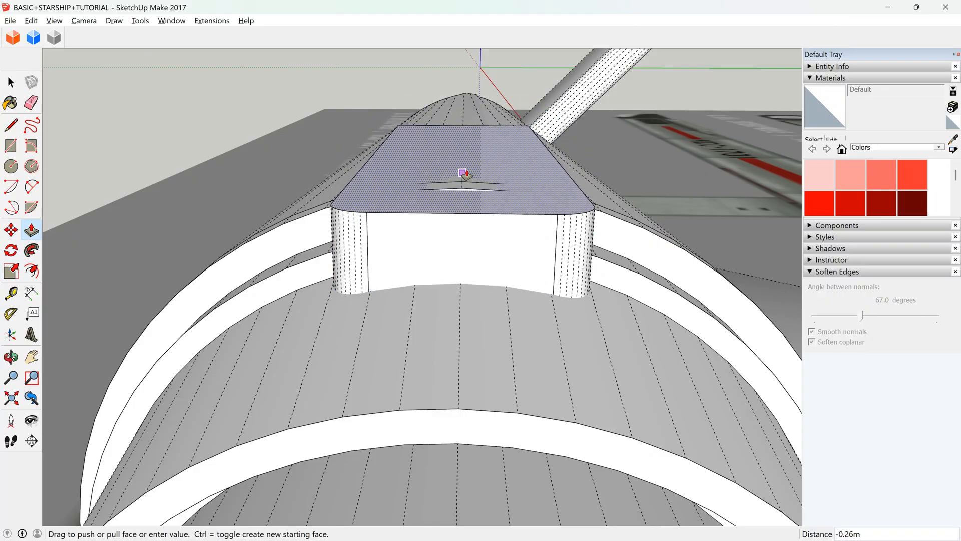
{"action": "left_click", "coordinate": [472, 168]}
{"action": "left_click", "coordinate": [10, 356]}
{"action": "left_click_drag", "start_coordinate": [419, 199], "coordinate": [554, 289]}
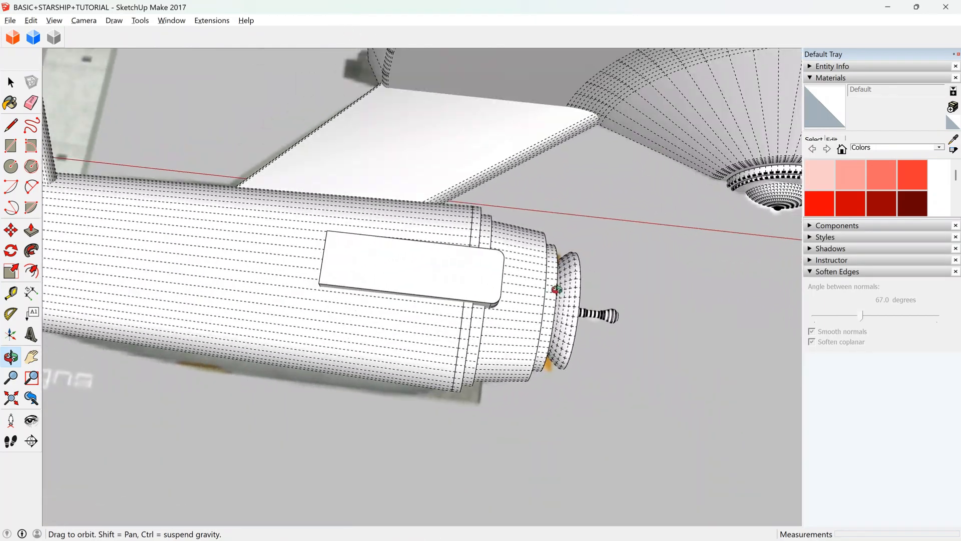
Turn the rounded block on the hull into a group.
{"action": "scroll", "coordinate": [540, 275], "scroll_direction": "down", "scroll_amount": 6}
{"action": "key", "text": "space"}
{"action": "right_click", "coordinate": [505, 278]}
{"action": "left_click", "coordinate": [542, 347]}
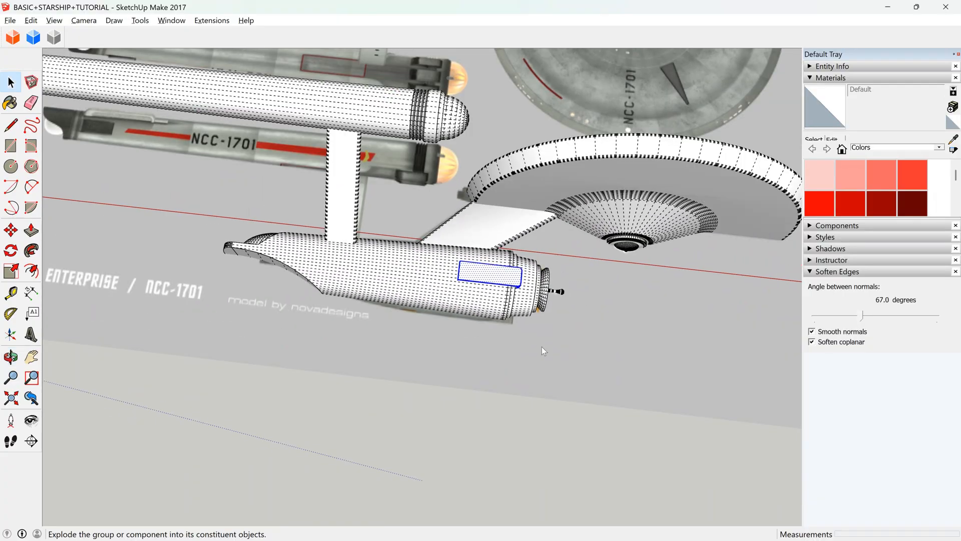
{"action": "left_click", "coordinate": [545, 375]}
{"action": "left_click", "coordinate": [510, 356]}
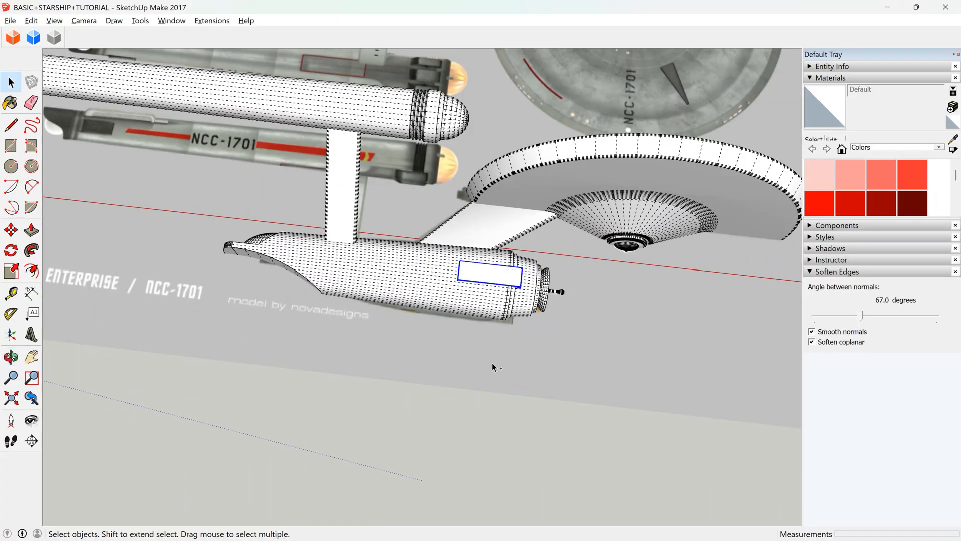
Cut the block group and paste it in place inside the hull component.
{"action": "left_click", "coordinate": [485, 274]}
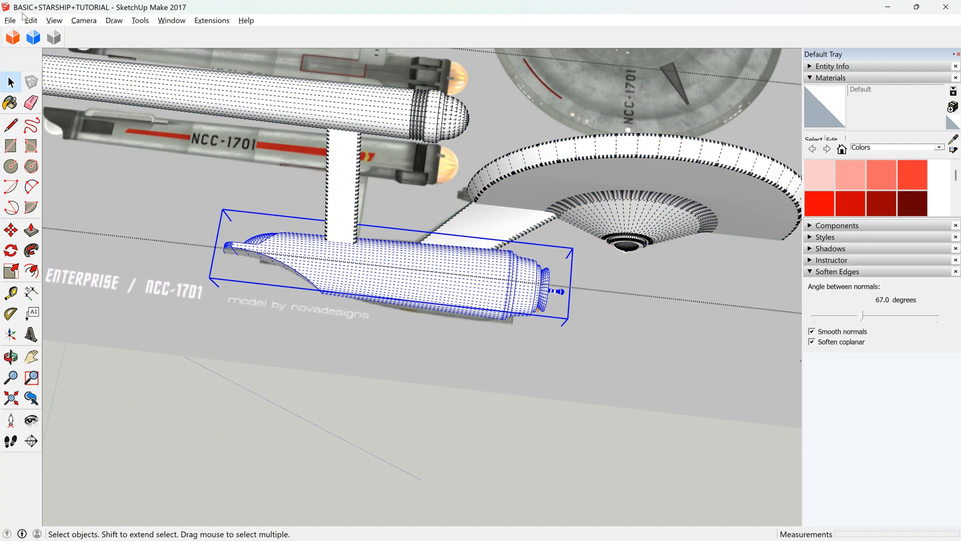
{"action": "double_click", "coordinate": [429, 259]}
{"action": "triple_click", "coordinate": [429, 259]}
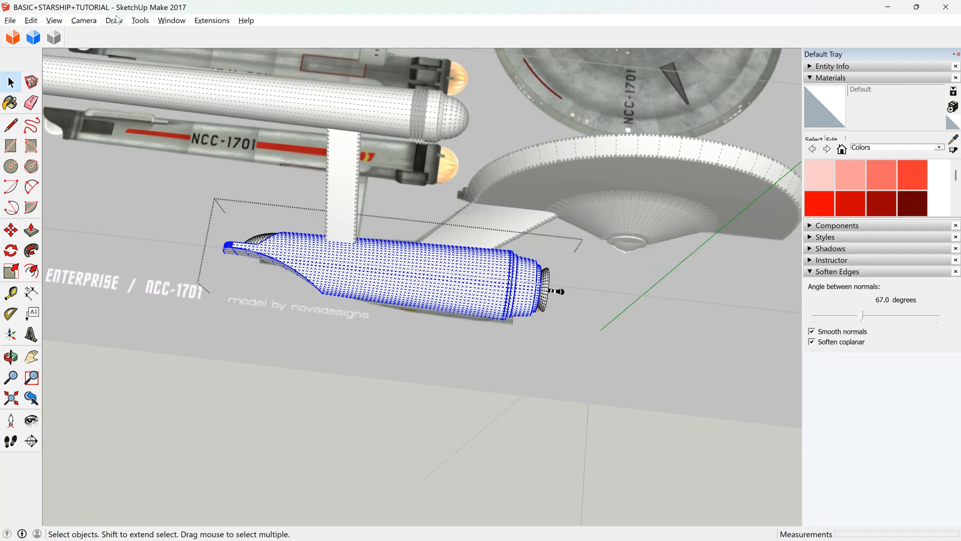
{"action": "left_click", "coordinate": [34, 22]}
{"action": "left_click", "coordinate": [85, 109]}
{"action": "left_click", "coordinate": [551, 331]}
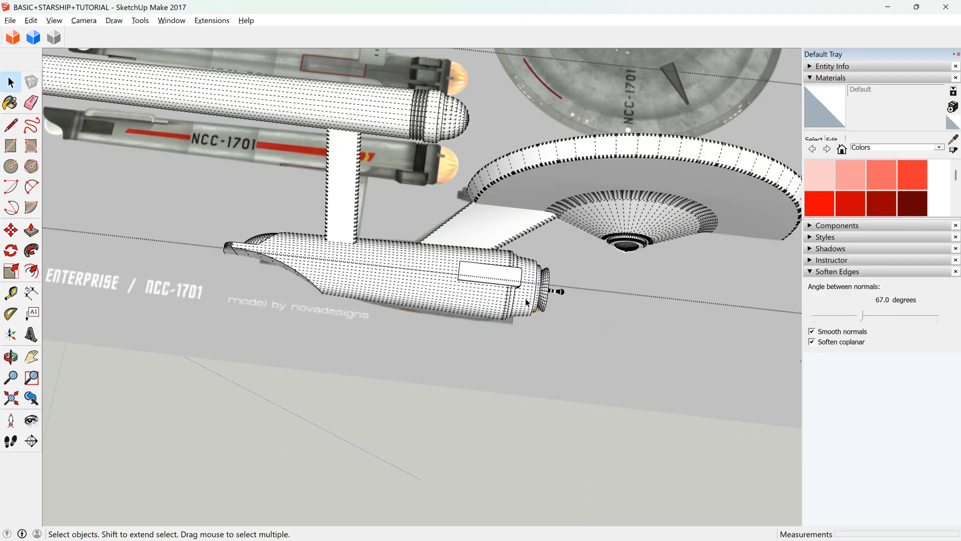
Move the whole starship 100 m along the red axis, off the reference image.
{"action": "left_click", "coordinate": [486, 275]}
{"action": "scroll", "coordinate": [495, 243], "scroll_direction": "down", "scroll_amount": 6}
{"action": "left_click", "coordinate": [10, 229]}
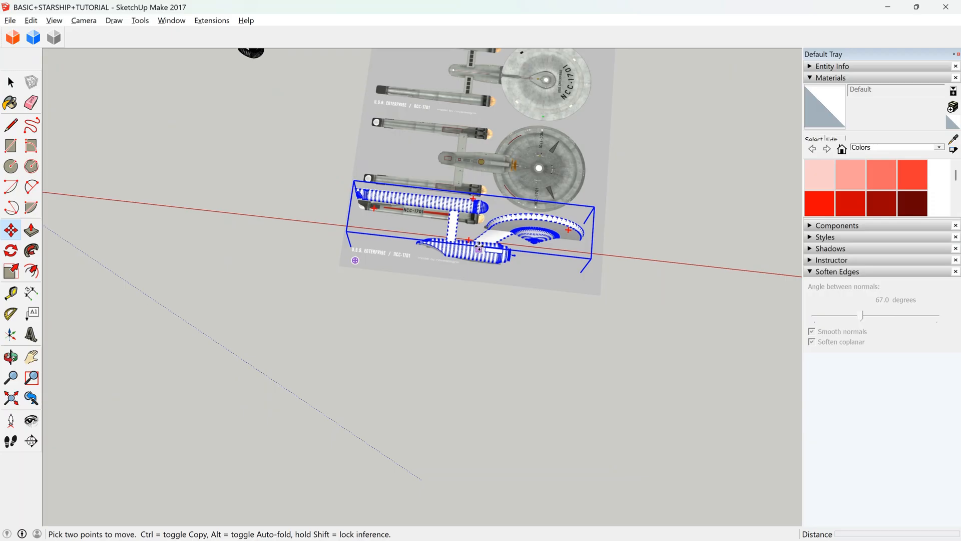
{"action": "left_click", "coordinate": [479, 245]}
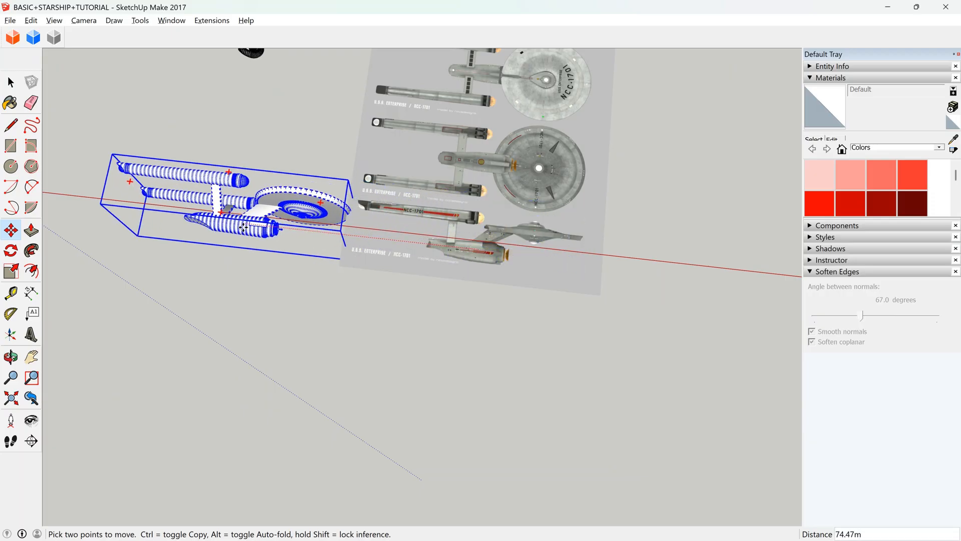
{"action": "type", "text": "100."}
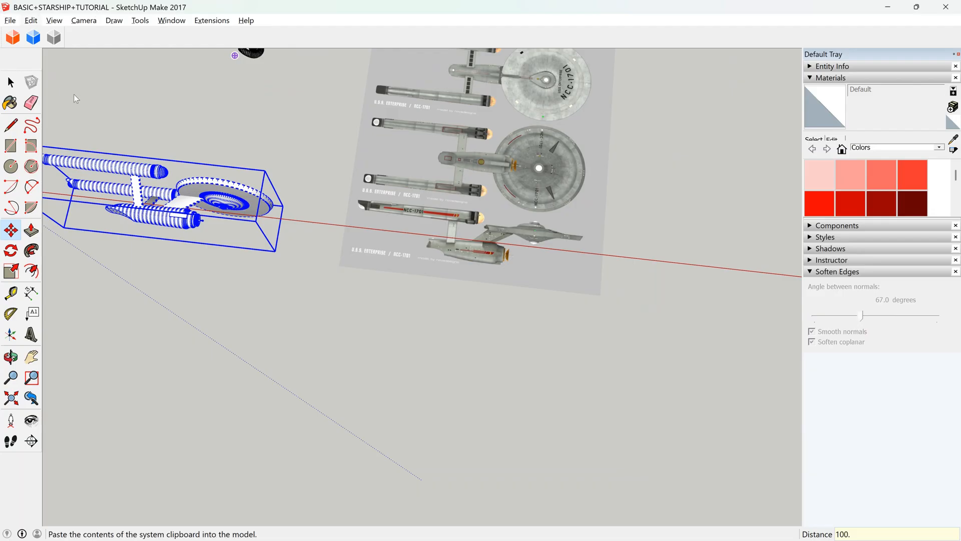
{"action": "key", "text": "Return"}
Paste a copy of the block in place over the reference hull and try moving it along the red axis.
{"action": "scroll", "coordinate": [478, 251], "scroll_direction": "up", "scroll_amount": 5}
{"action": "scroll", "coordinate": [464, 250], "scroll_direction": "up", "scroll_amount": 3}
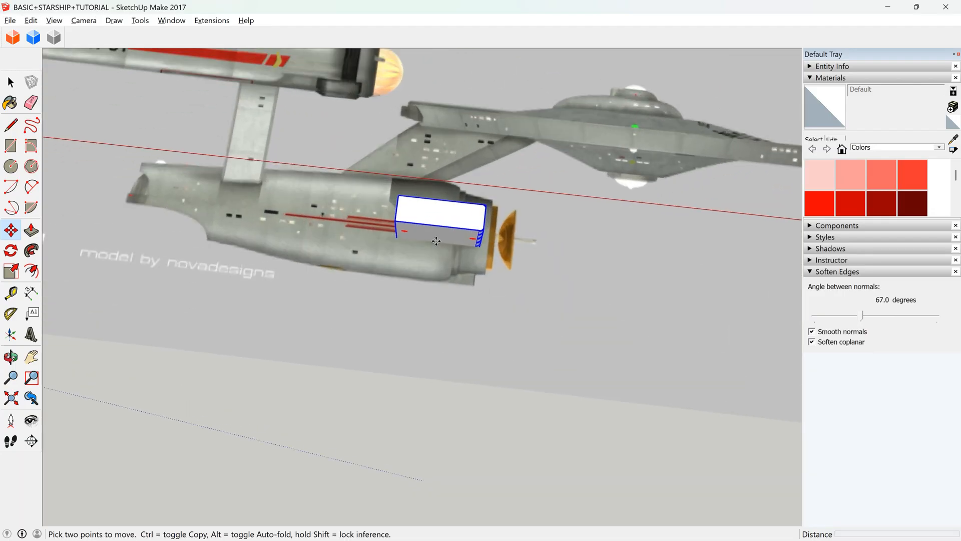
{"action": "scroll", "coordinate": [443, 213], "scroll_direction": "up", "scroll_amount": 2}
{"action": "left_click", "coordinate": [457, 215]}
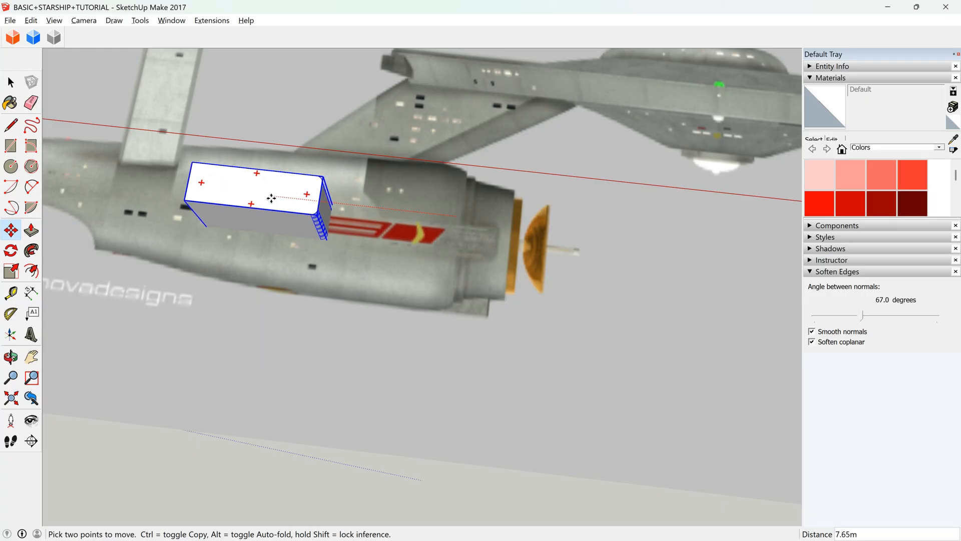
{"action": "key", "text": "Escape"}
{"action": "scroll", "coordinate": [520, 281], "scroll_direction": "down", "scroll_amount": 10}
{"action": "scroll", "coordinate": [210, 241], "scroll_direction": "up", "scroll_amount": 10}
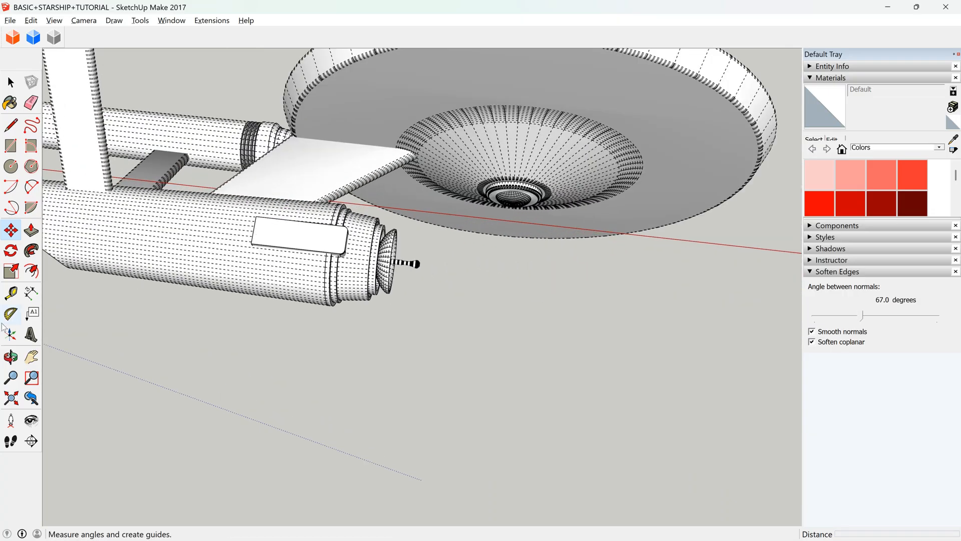
Try to scale the block inside the hull component along the blue axis.
{"action": "left_click", "coordinate": [10, 357]}
{"action": "left_click_drag", "start_coordinate": [261, 265], "coordinate": [290, 273]}
{"action": "scroll", "coordinate": [300, 274], "scroll_direction": "up", "scroll_amount": 3}
{"action": "scroll", "coordinate": [295, 286], "scroll_direction": "up", "scroll_amount": 3}
{"action": "key", "text": "space"}
{"action": "double_click", "coordinate": [271, 274]}
{"action": "double_click", "coordinate": [272, 275]}
{"action": "left_click", "coordinate": [271, 275]}
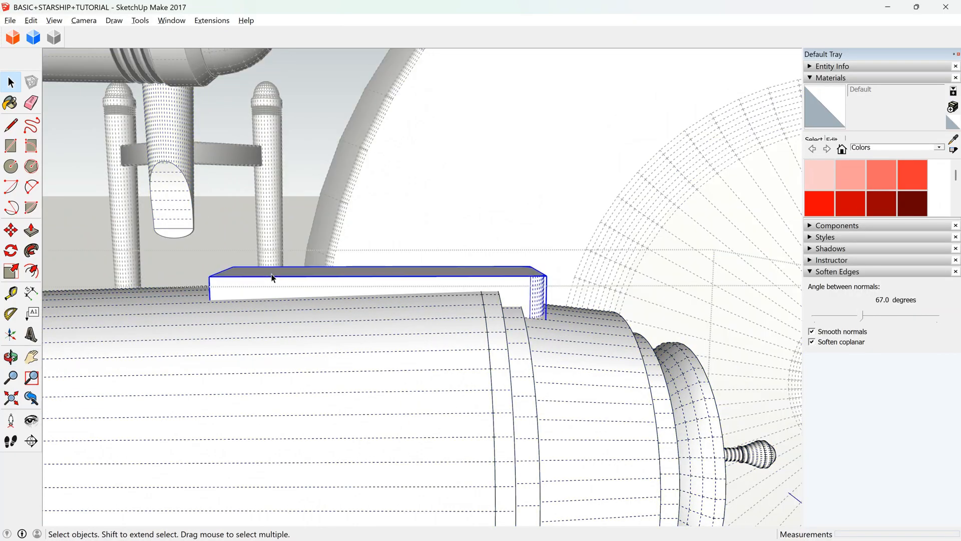
{"action": "left_click", "coordinate": [11, 271]}
{"action": "scroll", "coordinate": [385, 264], "scroll_direction": "up", "scroll_amount": 5}
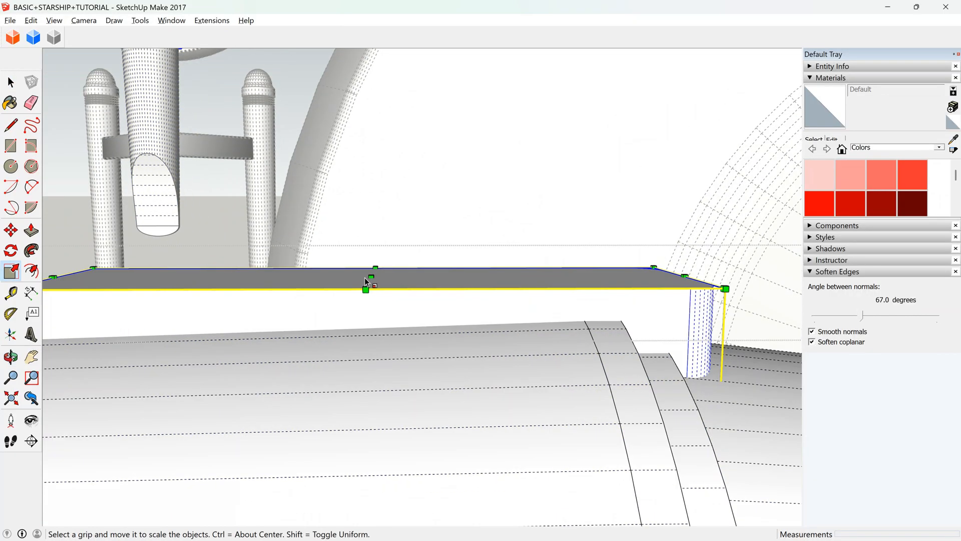
{"action": "left_click_drag", "start_coordinate": [371, 277], "coordinate": [501, 305]}
{"action": "scroll", "coordinate": [371, 291], "scroll_direction": "down", "scroll_amount": 3}
{"action": "scroll", "coordinate": [372, 291], "scroll_direction": "down", "scroll_amount": 2}
{"action": "key", "text": "Escape"}
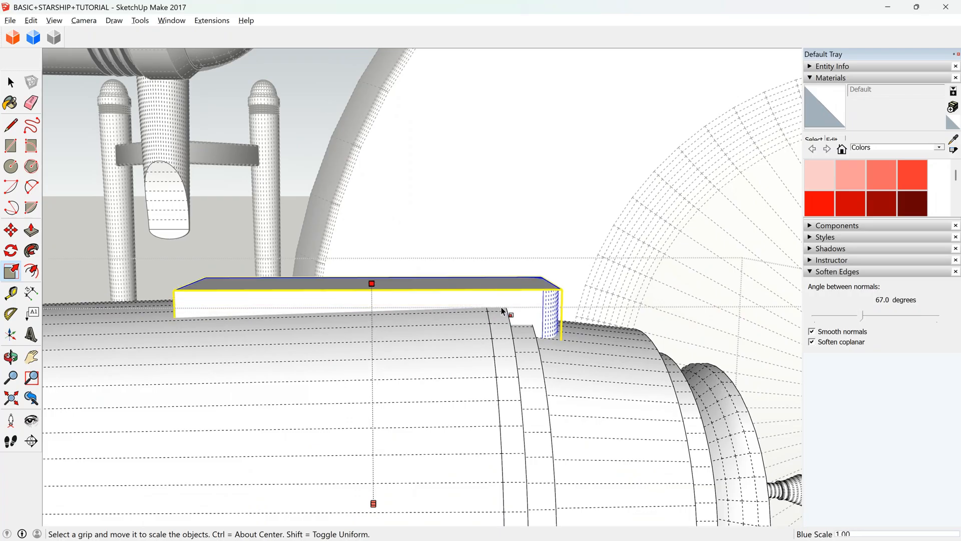
{"action": "key", "text": "space"}
{"action": "double_click", "coordinate": [374, 286]}
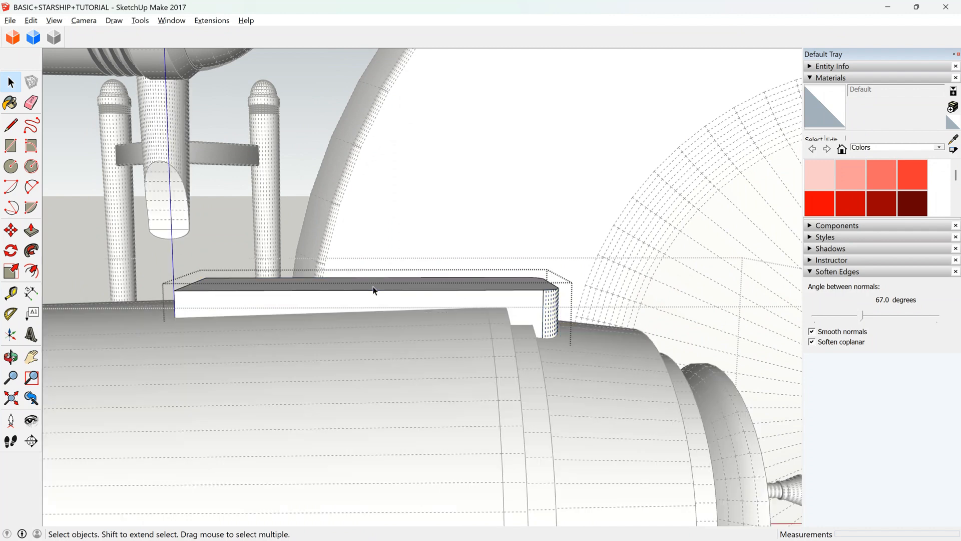
{"action": "left_click", "coordinate": [374, 286]}
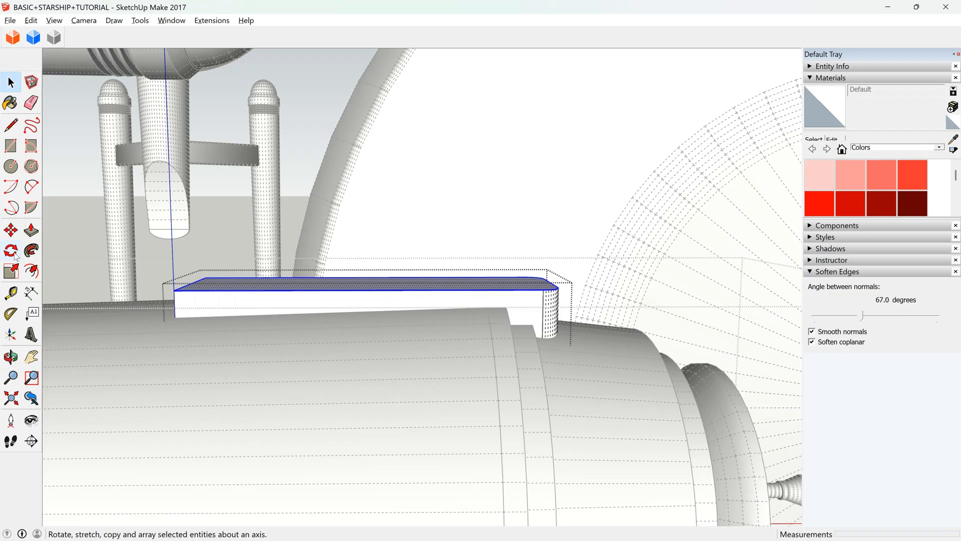
{"action": "scroll", "coordinate": [272, 307], "scroll_direction": "down", "scroll_amount": 2}
{"action": "scroll", "coordinate": [352, 346], "scroll_direction": "up", "scroll_amount": 4}
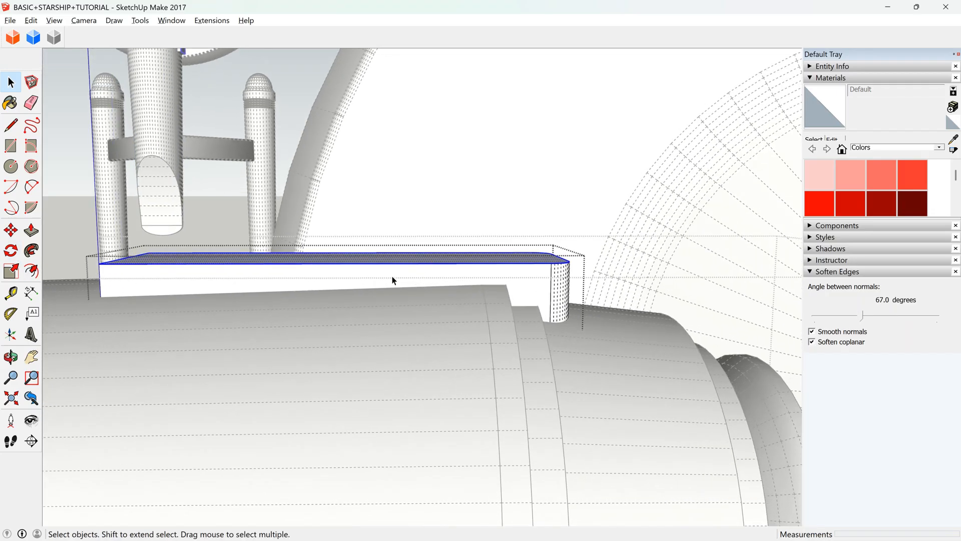
{"action": "left_click", "coordinate": [364, 279]}
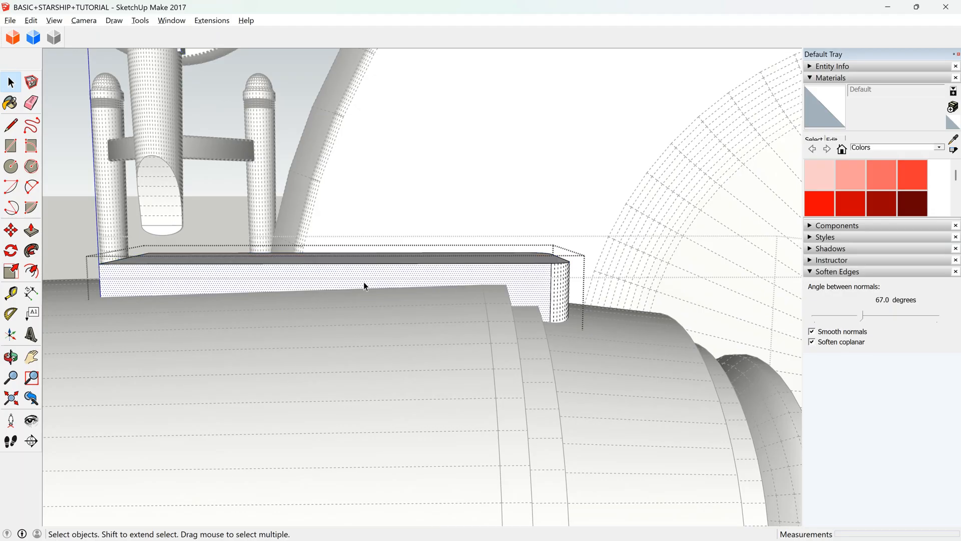
{"action": "left_click", "coordinate": [10, 127]}
{"action": "left_click", "coordinate": [11, 82]}
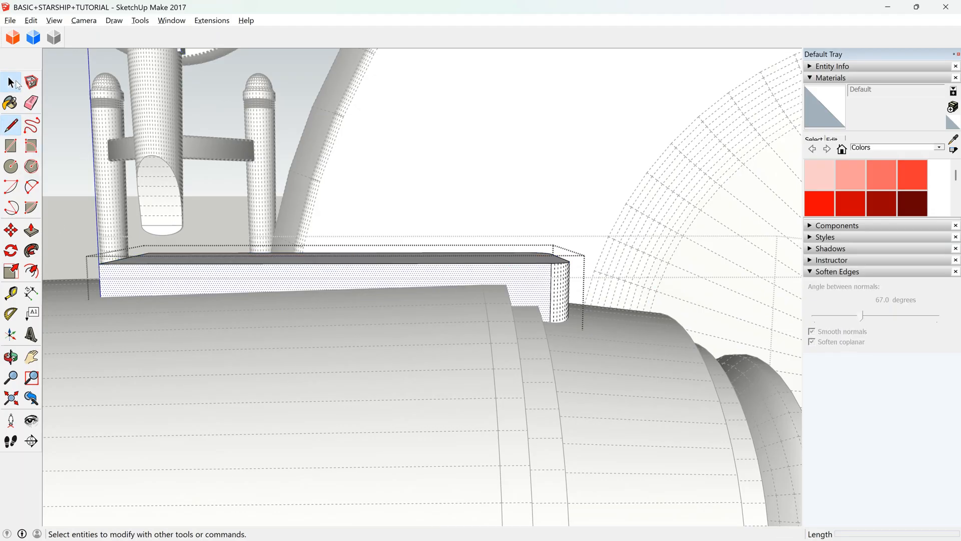
{"action": "key", "text": "Escape"}
{"action": "key", "text": "Escape"}
Try to draw a line from the upper edge of the block's side face, starting where the rounded end begins.
{"action": "left_click", "coordinate": [346, 284]}
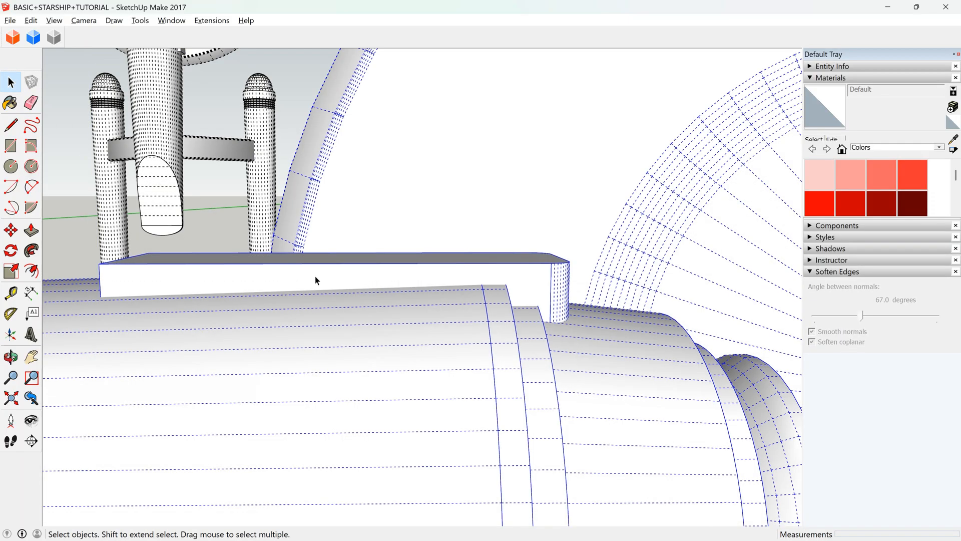
{"action": "left_click", "coordinate": [289, 277]}
{"action": "left_click", "coordinate": [12, 126]}
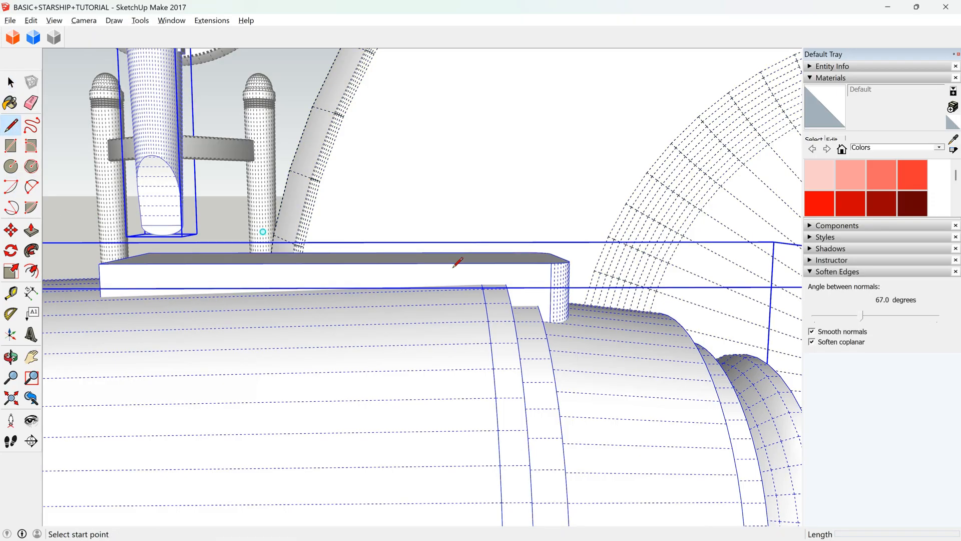
{"action": "scroll", "coordinate": [552, 261], "scroll_direction": "up", "scroll_amount": 3}
{"action": "left_click", "coordinate": [554, 259]}
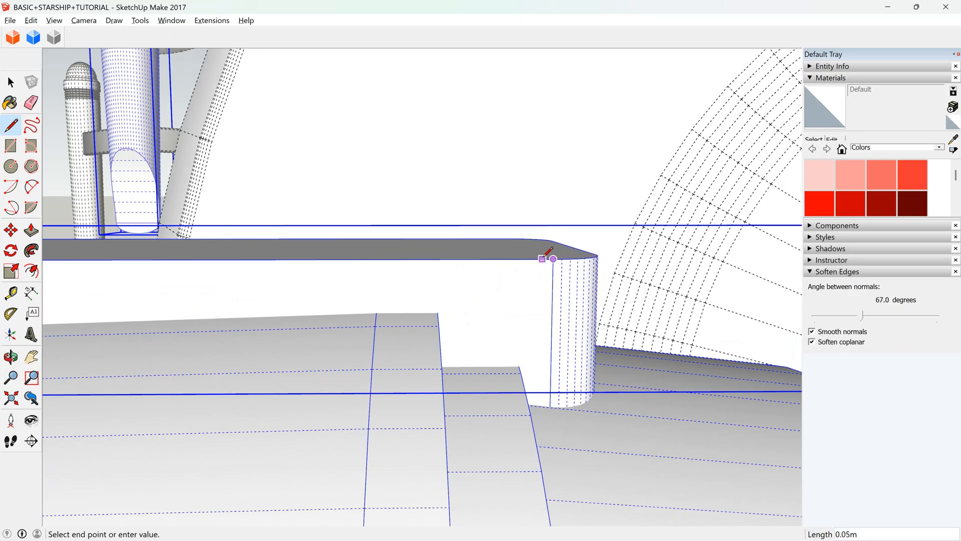
{"action": "scroll", "coordinate": [550, 256], "scroll_direction": "up", "scroll_amount": 2}
{"action": "key", "text": "o"}
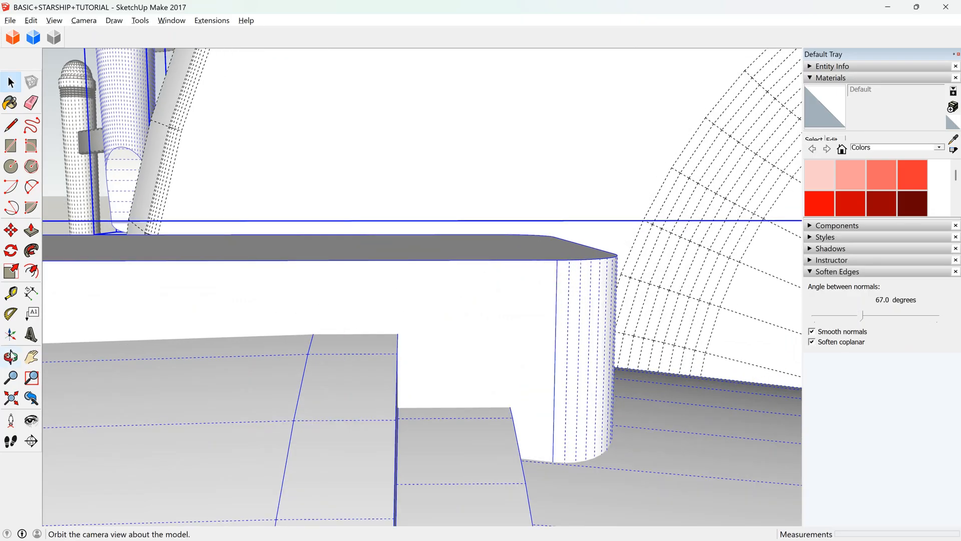
Open the block group inside the hull component for editing.
{"action": "left_click_drag", "start_coordinate": [560, 293], "coordinate": [551, 325]}
{"action": "left_click_drag", "start_coordinate": [646, 239], "coordinate": [551, 292]}
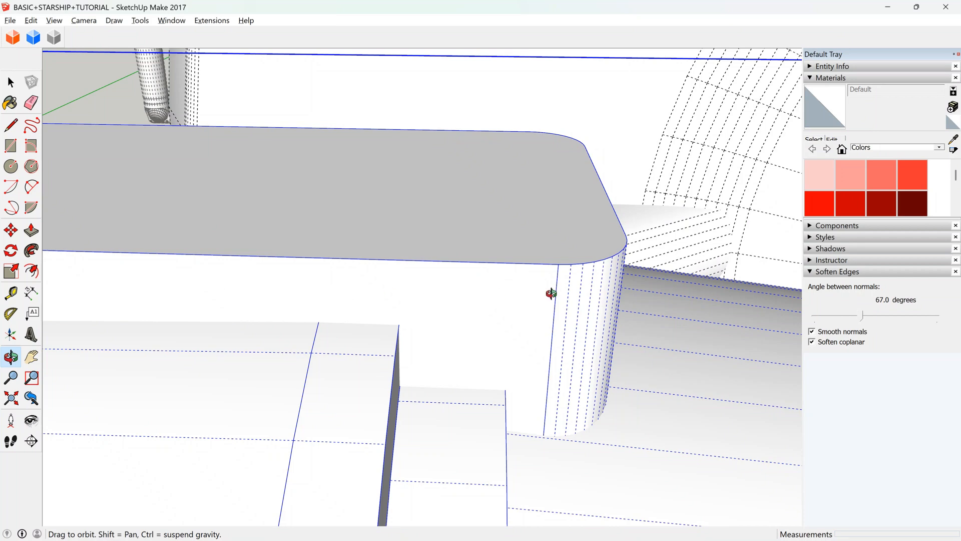
{"action": "key", "text": "space"}
{"action": "double_click", "coordinate": [549, 289]}
{"action": "left_click", "coordinate": [549, 289]}
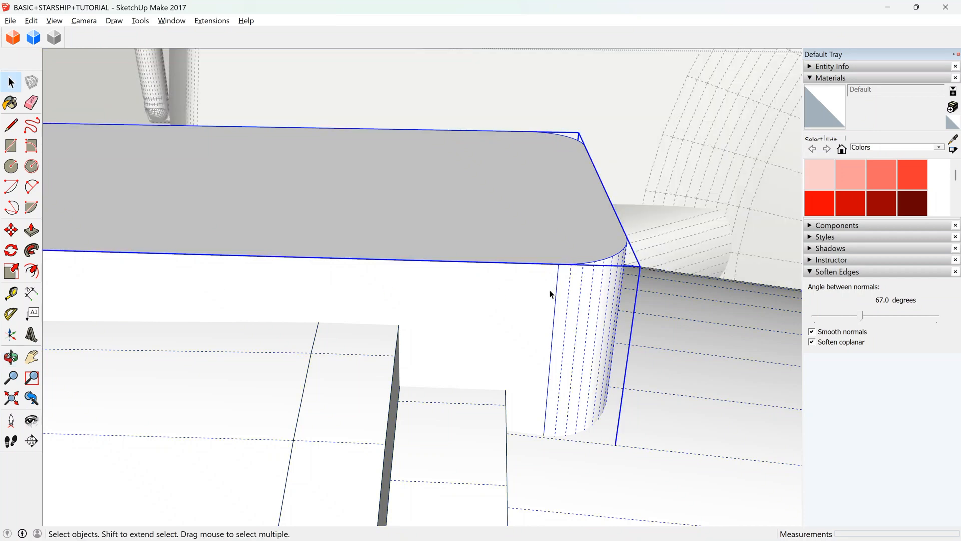
{"action": "double_click", "coordinate": [536, 298]}
{"action": "triple_click", "coordinate": [537, 297]}
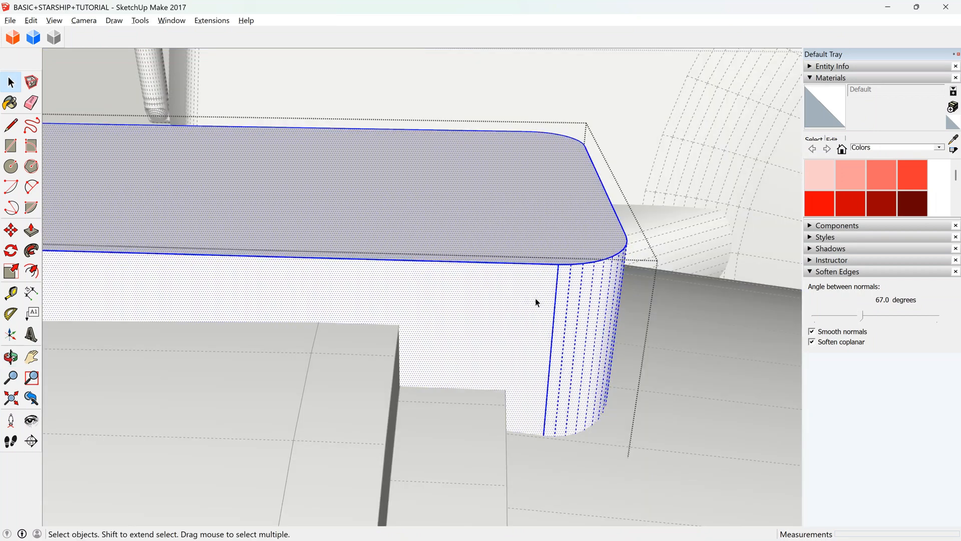
Draw a diagonal line across the block's side face, from the upper edge at the rounded end to the square end's lower corner.
{"action": "left_click", "coordinate": [530, 315]}
{"action": "middle_click_drag", "start_coordinate": [530, 316], "coordinate": [556, 386]}
{"action": "key", "text": "l"}
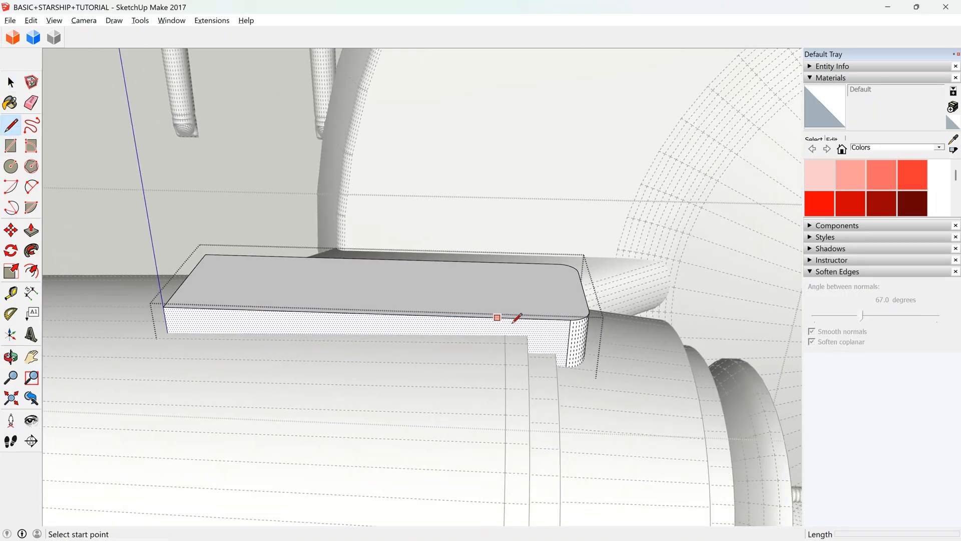
{"action": "left_click", "coordinate": [571, 319]}
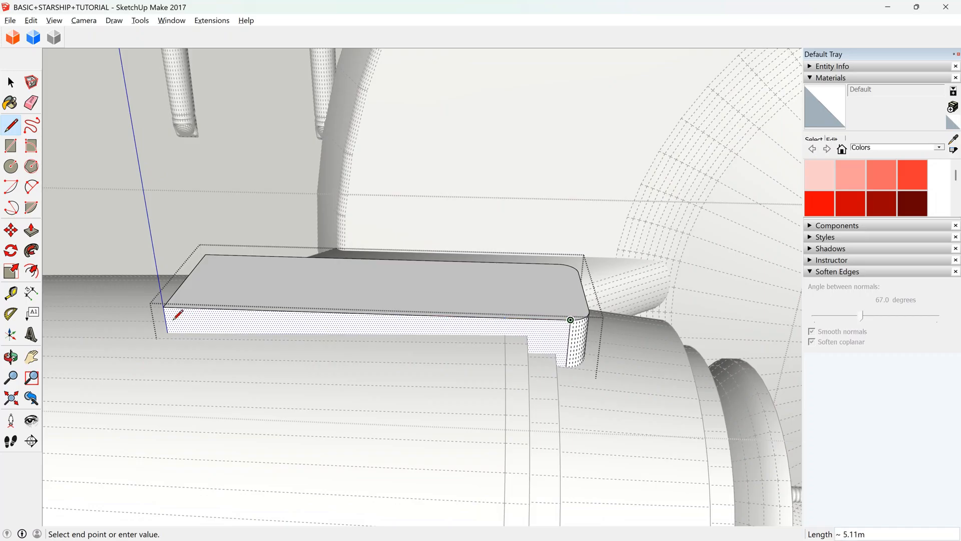
{"action": "scroll", "coordinate": [169, 331], "scroll_direction": "up", "scroll_amount": 6}
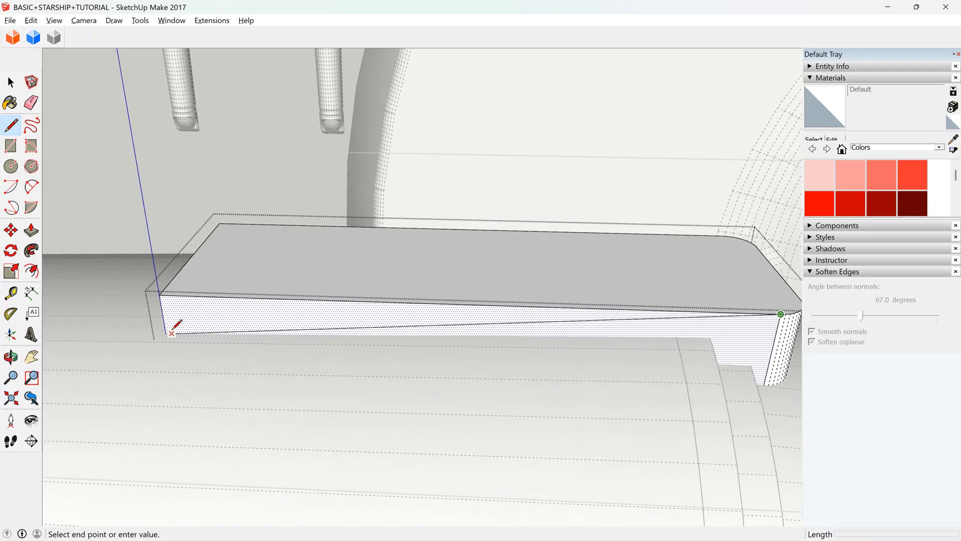
{"action": "scroll", "coordinate": [161, 337], "scroll_direction": "up", "scroll_amount": 4}
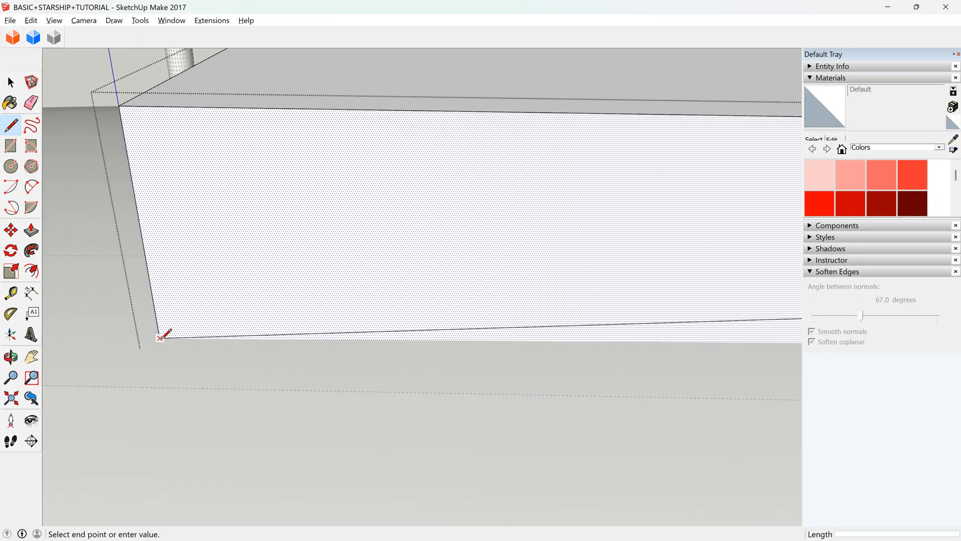
{"action": "left_click", "coordinate": [161, 336]}
{"action": "scroll", "coordinate": [161, 331], "scroll_direction": "down", "scroll_amount": 5}
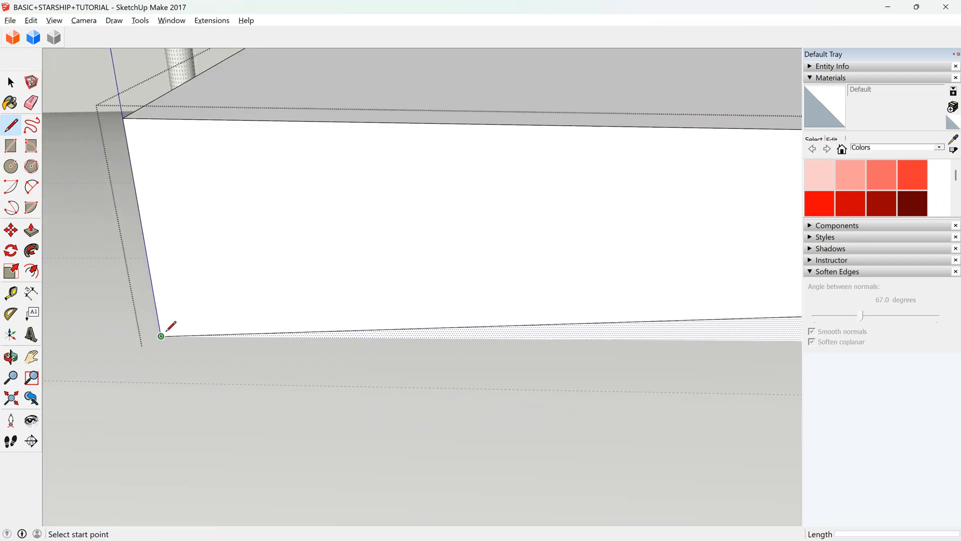
{"action": "scroll", "coordinate": [162, 318], "scroll_direction": "down", "scroll_amount": 3}
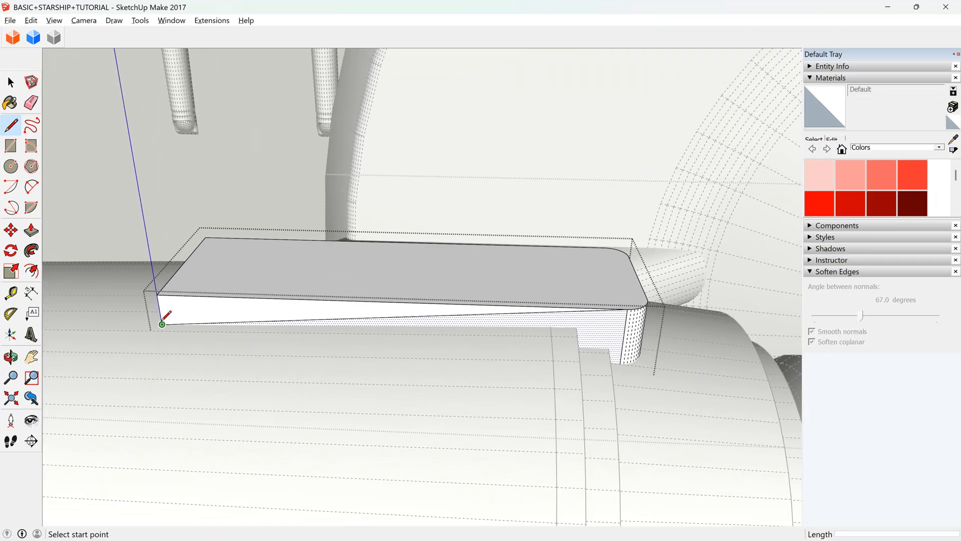
Push the triangular upper part of the side face 1.70 m through the block to cut a sloped top.
{"action": "left_click", "coordinate": [35, 234]}
{"action": "left_click", "coordinate": [189, 315]}
{"action": "left_click", "coordinate": [205, 258]}
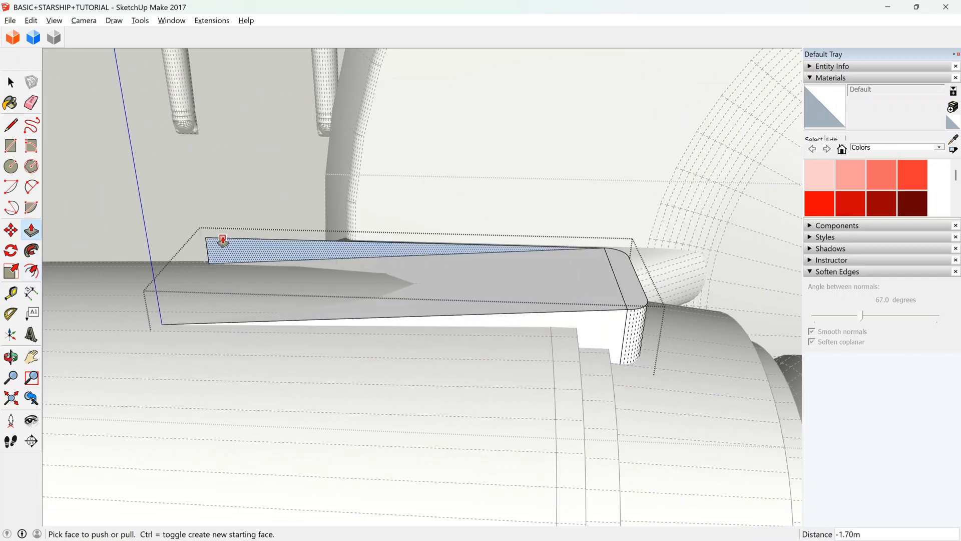
Soften the edge where the block's sloped top meets the flat surface at its rounded end.
{"action": "left_click", "coordinate": [11, 356]}
{"action": "mouse_move", "coordinate": [425, 337]}
{"action": "left_mouse_down"}
{"action": "mouse_move", "coordinate": [317, 222]}
{"action": "mouse_move", "coordinate": [217, 218]}
{"action": "mouse_move", "coordinate": [515, 248]}
{"action": "mouse_move", "coordinate": [453, 281]}
{"action": "mouse_move", "coordinate": [433, 409]}
{"action": "mouse_move", "coordinate": [374, 369]}
{"action": "mouse_move", "coordinate": [339, 157]}
{"action": "mouse_move", "coordinate": [413, 145]}
{"action": "mouse_move", "coordinate": [371, 189]}
{"action": "mouse_move", "coordinate": [128, 124]}
{"action": "left_mouse_up"}
{"action": "left_click", "coordinate": [30, 103]}
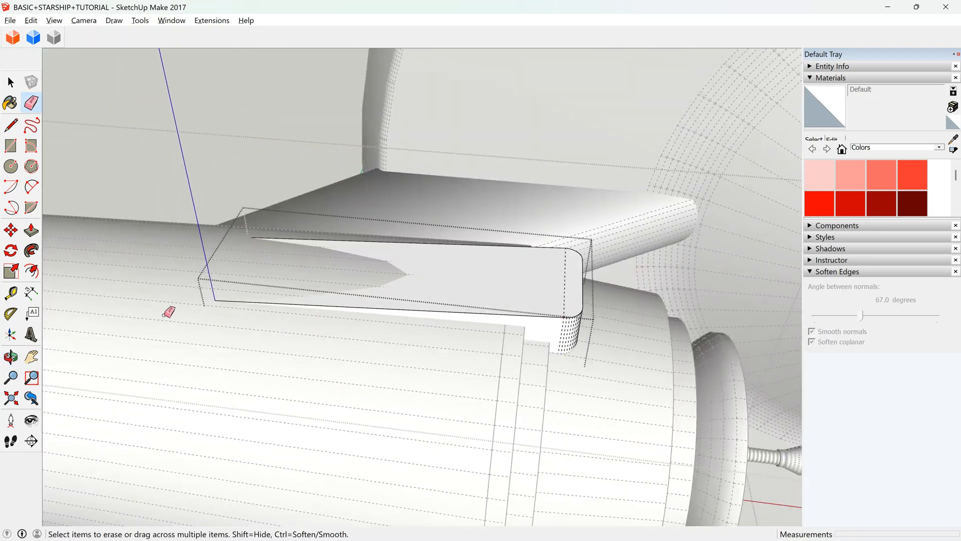
{"action": "left_click", "coordinate": [11, 357]}
{"action": "left_click_drag", "start_coordinate": [400, 396], "coordinate": [407, 264]}
{"action": "scroll", "coordinate": [396, 251], "scroll_direction": "up", "scroll_amount": 3}
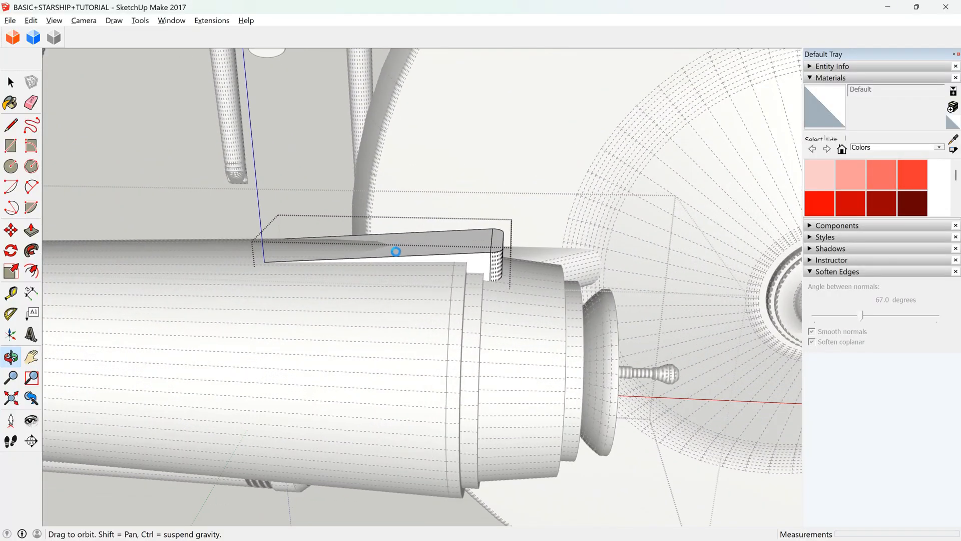
Copy the block's sloped top face, and undo the cut to restore the full block.
{"action": "scroll", "coordinate": [395, 254], "scroll_direction": "up", "scroll_amount": 2}
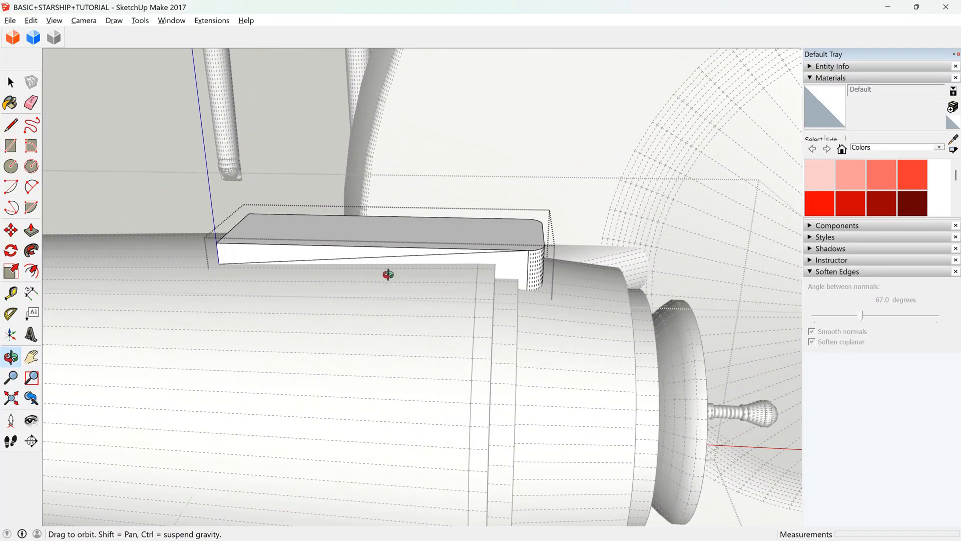
{"action": "key", "text": "space"}
{"action": "left_click", "coordinate": [479, 242]}
{"action": "scroll", "coordinate": [479, 242], "scroll_direction": "up", "scroll_amount": 2}
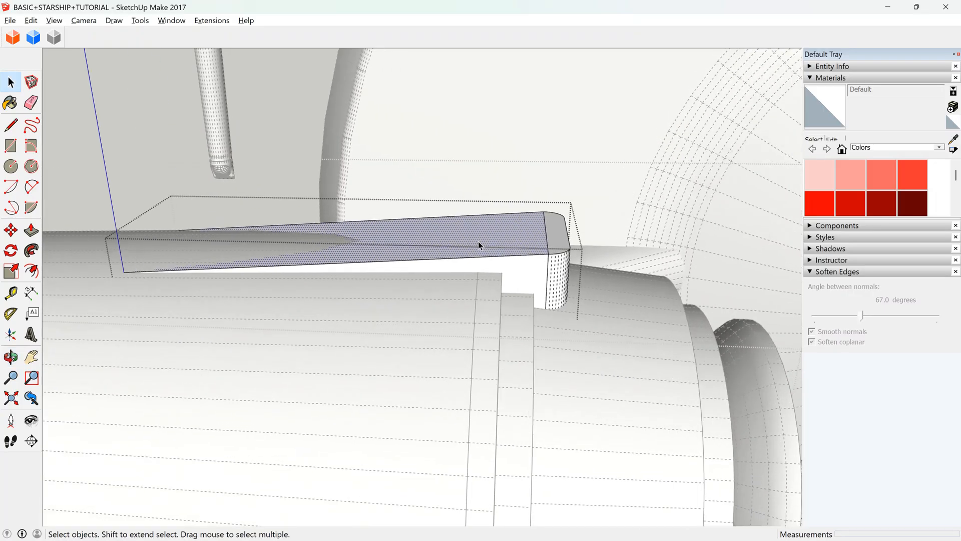
{"action": "scroll", "coordinate": [478, 243], "scroll_direction": "up", "scroll_amount": 2}
{"action": "key", "text": "ctrl+z"}
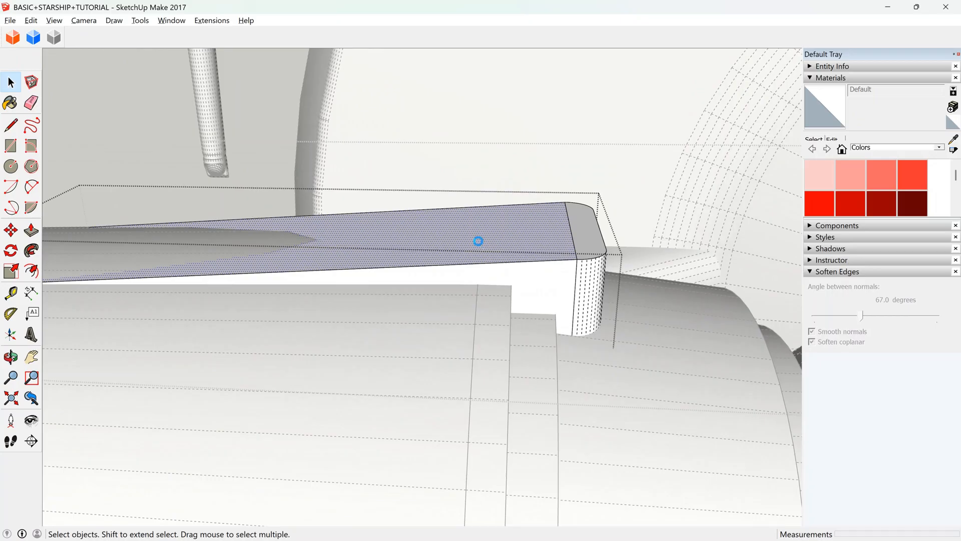
{"action": "scroll", "coordinate": [478, 241], "scroll_direction": "down", "scroll_amount": 3}
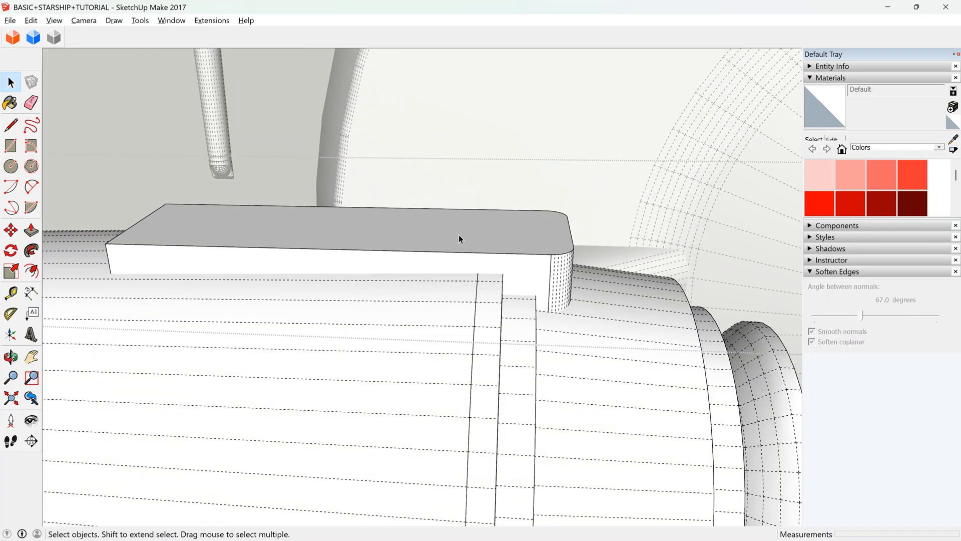
Paste the copied sloped face in place within the hull component, and scale it up so it overhangs the block.
{"action": "double_click", "coordinate": [265, 248]}
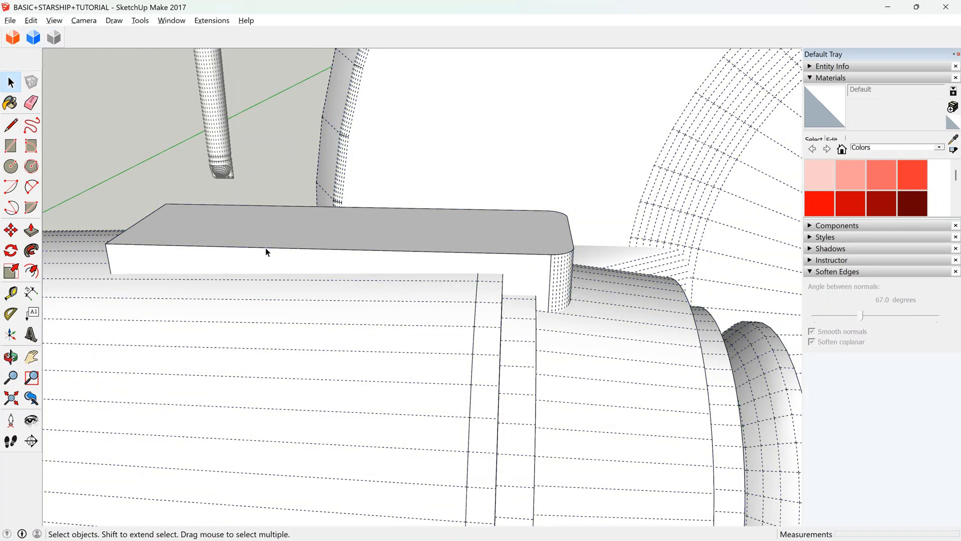
{"action": "left_click", "coordinate": [31, 20]}
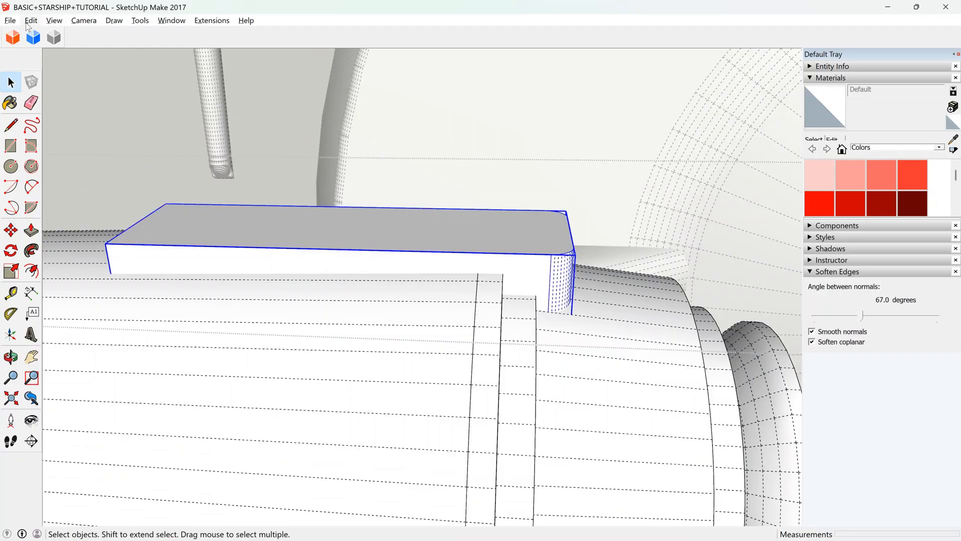
{"action": "left_click", "coordinate": [77, 113]}
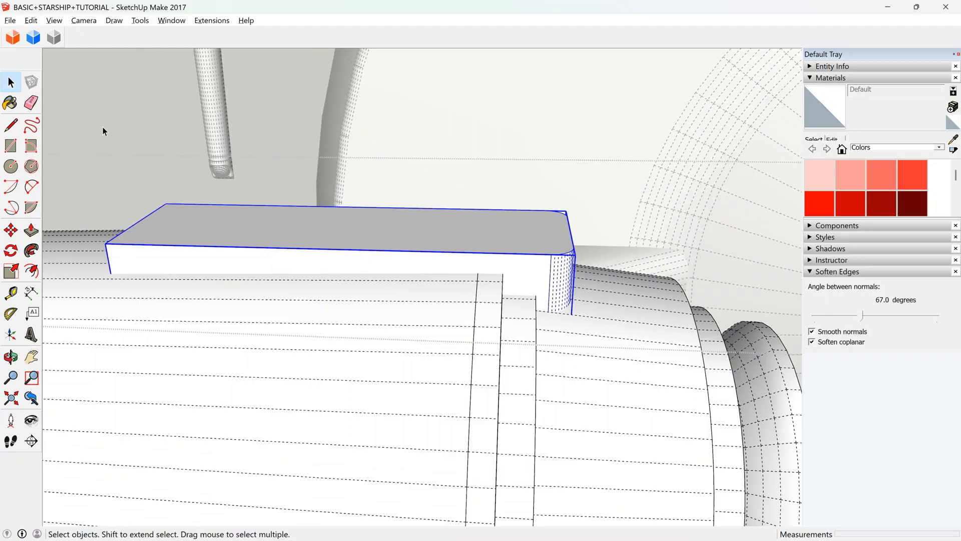
{"action": "left_click", "coordinate": [11, 273]}
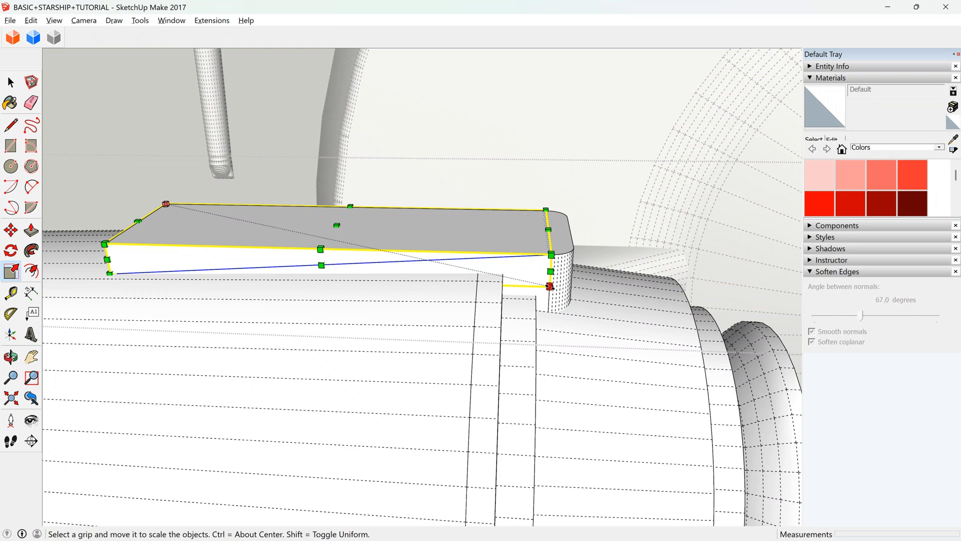
{"action": "left_click_drag", "start_coordinate": [551, 288], "coordinate": [688, 362]}
{"action": "key", "text": "space"}
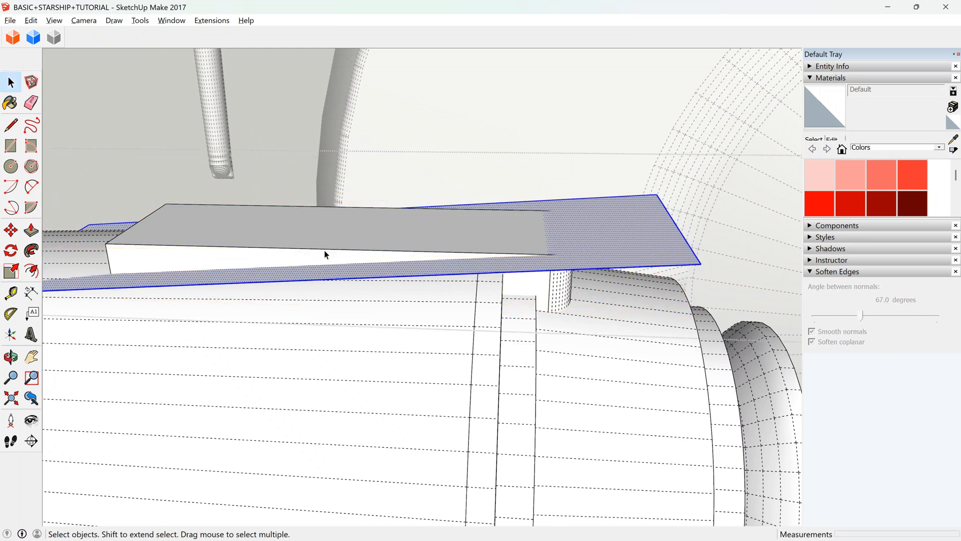
Move the block and the sloped plane together about 3.86 m along the green axis, clear of the hull.
{"action": "scroll", "coordinate": [495, 292], "scroll_direction": "down", "scroll_amount": 1}
{"action": "scroll", "coordinate": [494, 291], "scroll_direction": "down", "scroll_amount": 1}
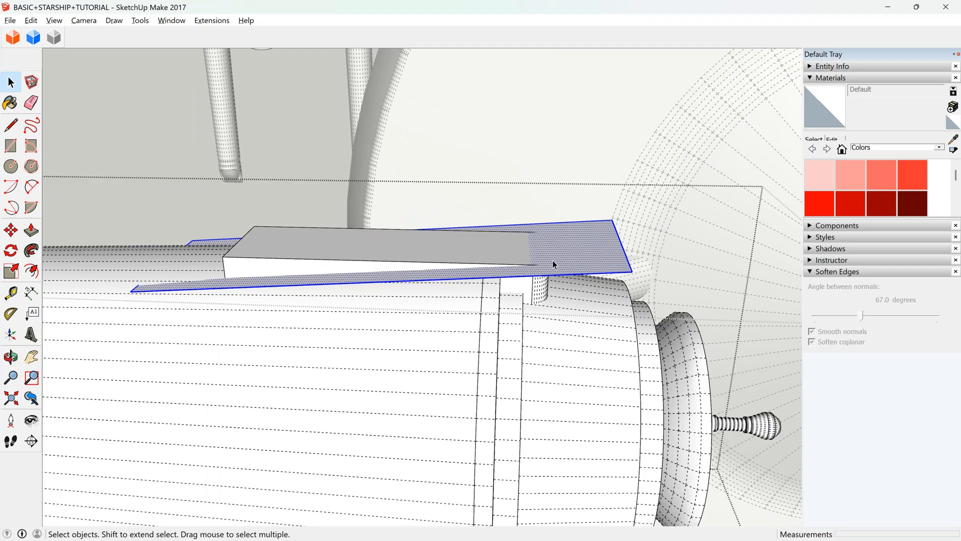
{"action": "left_click", "coordinate": [428, 261]}
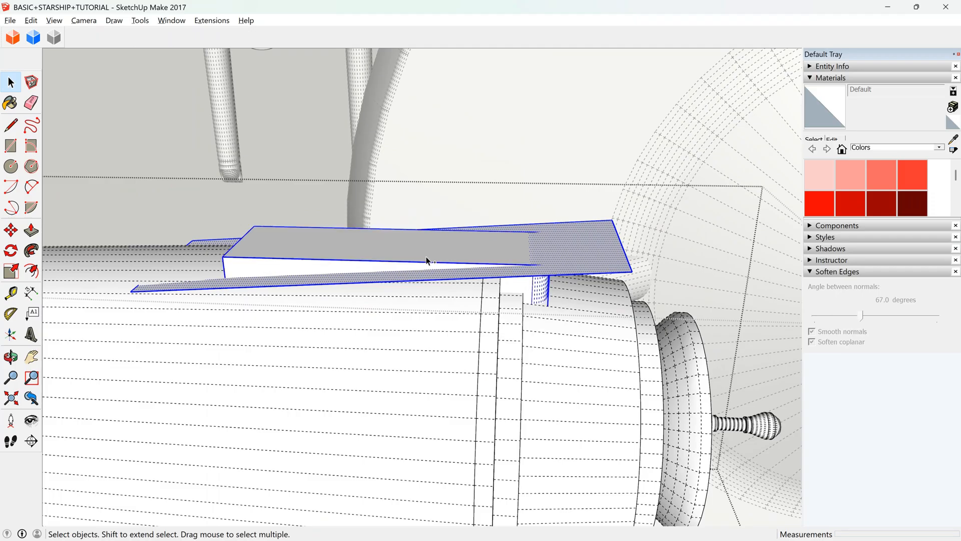
{"action": "left_click", "coordinate": [11, 230]}
{"action": "left_click", "coordinate": [300, 238]}
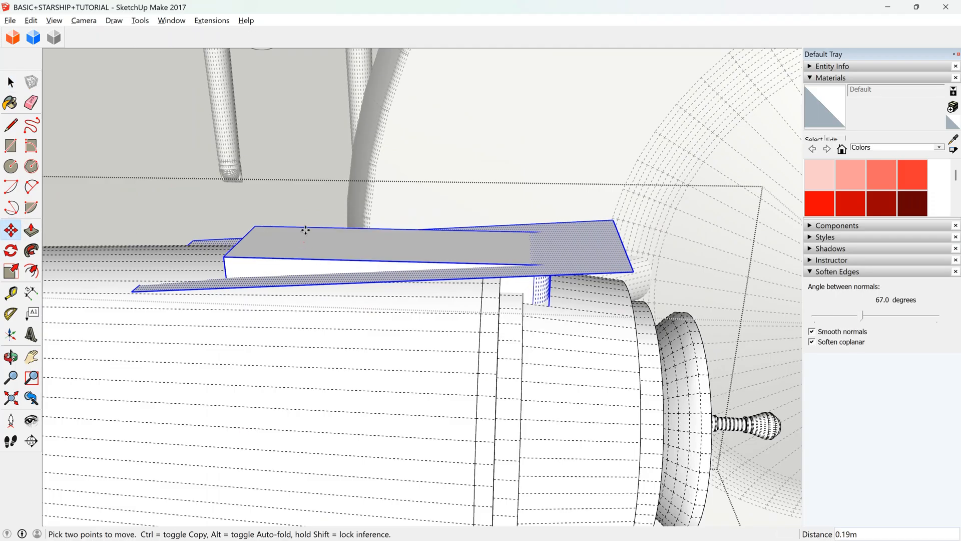
{"action": "scroll", "coordinate": [304, 140], "scroll_direction": "down", "scroll_amount": 3}
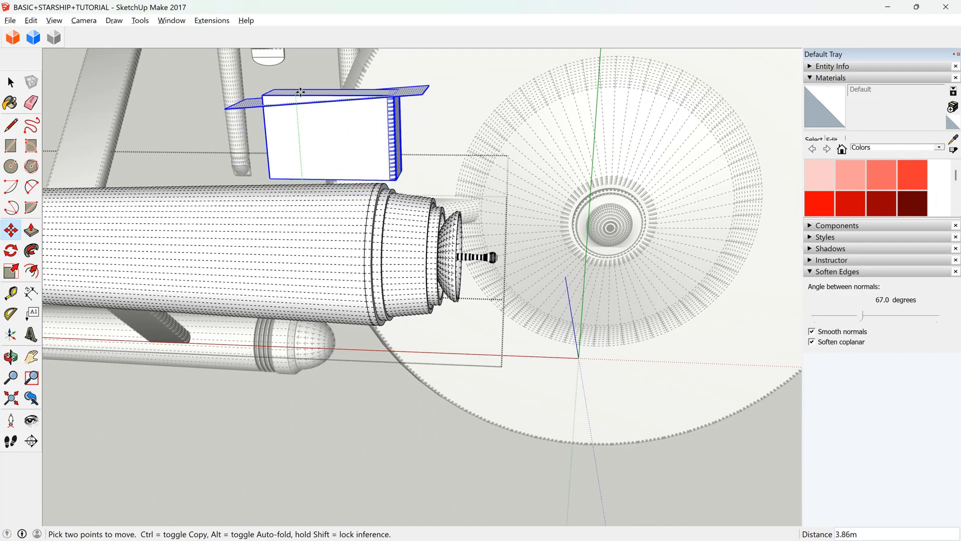
{"action": "key", "text": "Return"}
{"action": "scroll", "coordinate": [332, 281], "scroll_direction": "up", "scroll_amount": 5}
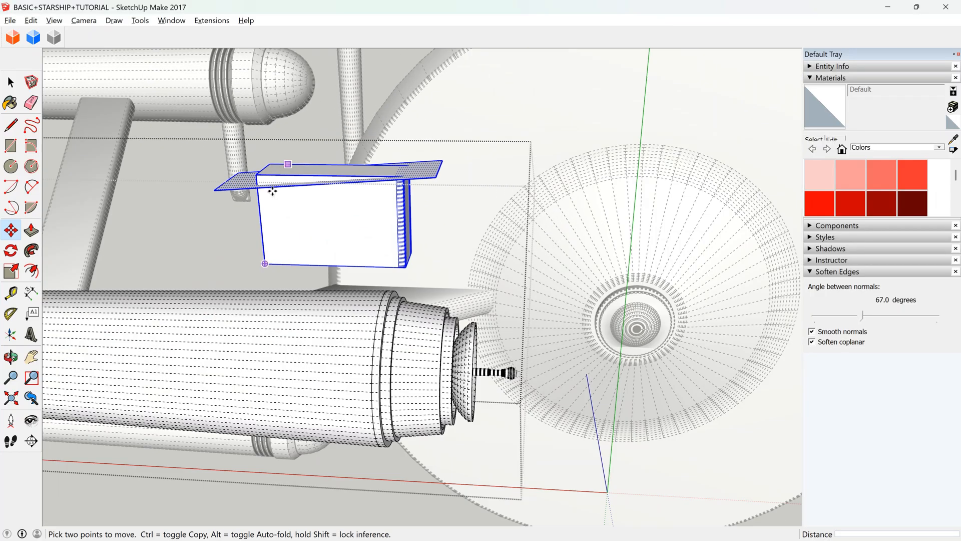
Open the block group and raise its top face by 0.16 m.
{"action": "scroll", "coordinate": [272, 190], "scroll_direction": "up", "scroll_amount": 3}
{"action": "key", "text": "space"}
{"action": "scroll", "coordinate": [414, 185], "scroll_direction": "up", "scroll_amount": 3}
{"action": "left_click", "coordinate": [386, 178]}
{"action": "double_click", "coordinate": [386, 178]}
{"action": "left_click", "coordinate": [11, 230]}
{"action": "key", "text": "space"}
{"action": "triple_click", "coordinate": [503, 156]}
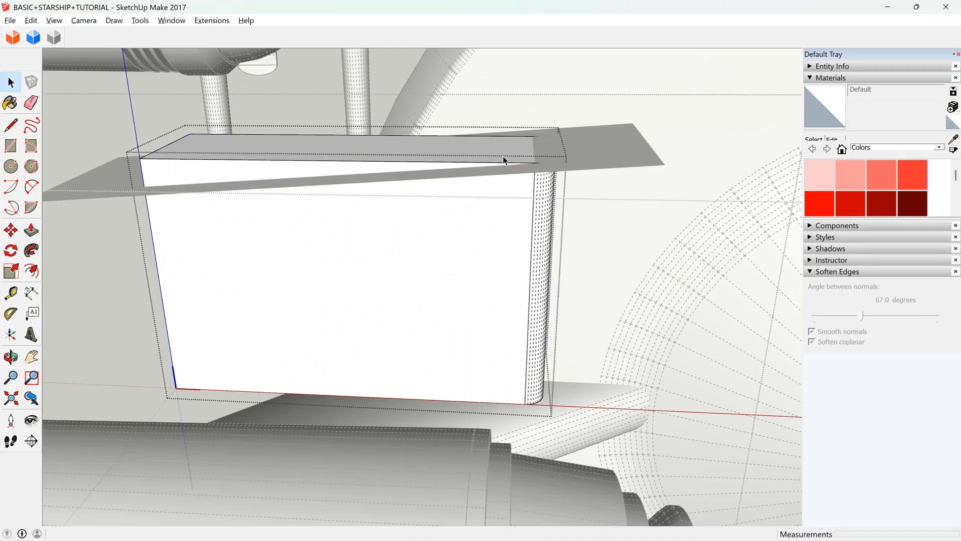
{"action": "left_click", "coordinate": [31, 230]}
{"action": "mouse_move", "coordinate": [302, 159]}
{"action": "left_mouse_down"}
{"action": "mouse_move", "coordinate": [307, 146]}
{"action": "mouse_move", "coordinate": [304, 161]}
{"action": "left_mouse_up"}
{"action": "key", "text": "space"}
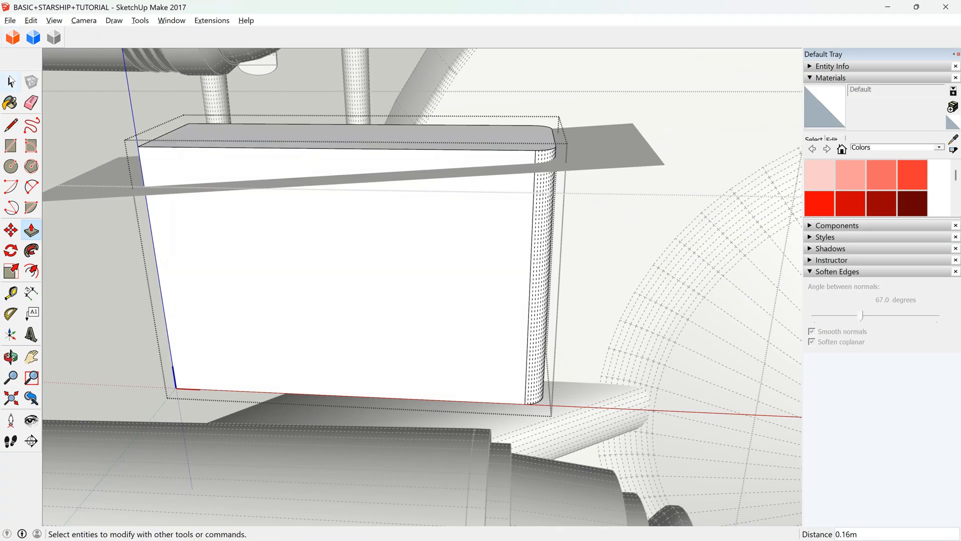
Transfer the sloped plane into the block group by cutting it and pasting it in place.
{"action": "key", "text": "Escape"}
{"action": "left_click", "coordinate": [391, 178]}
{"action": "double_click", "coordinate": [391, 179]}
{"action": "key", "text": "Delete"}
{"action": "triple_click", "coordinate": [392, 183]}
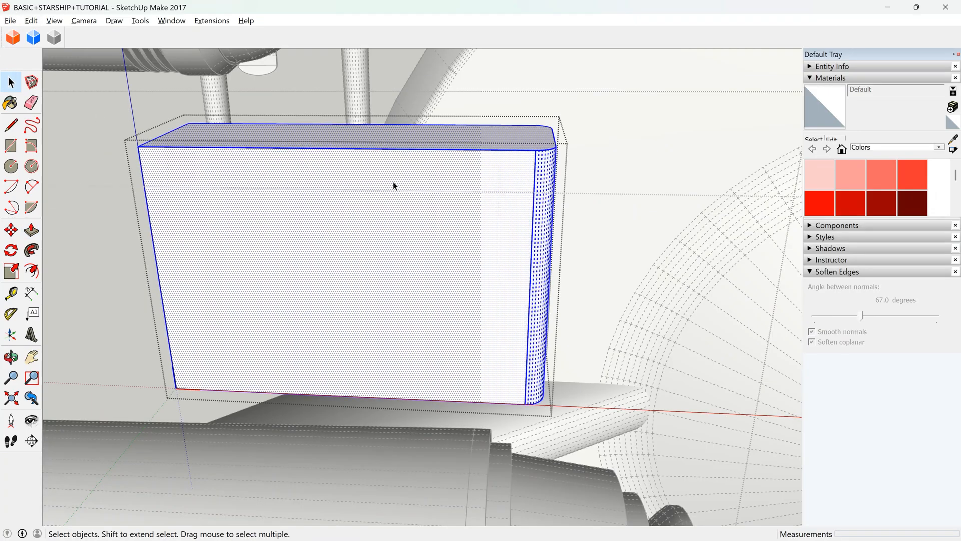
{"action": "key", "text": "ctrl+z"}
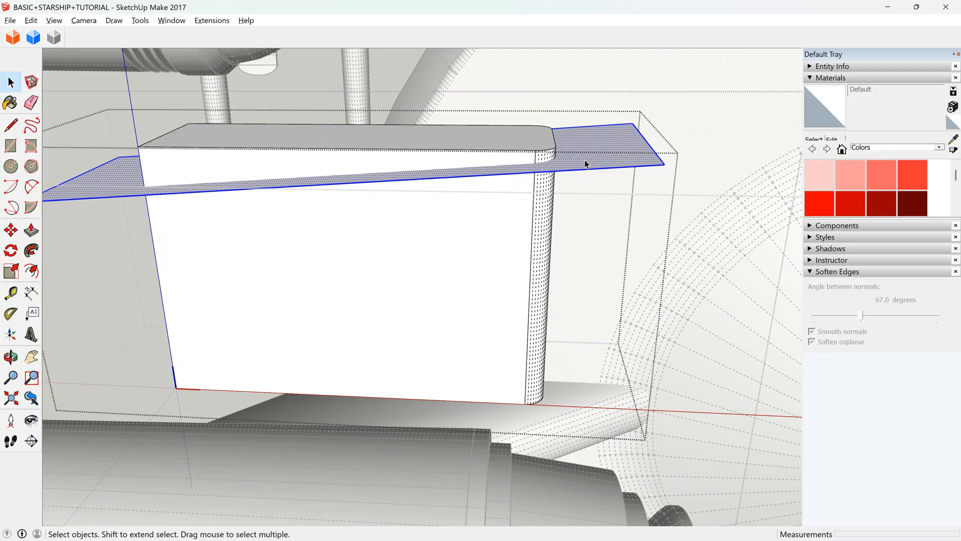
Intersect the sloped plane with the model, and soften the block's edges at 42 degrees between normals.
{"action": "right_click", "coordinate": [604, 222]}
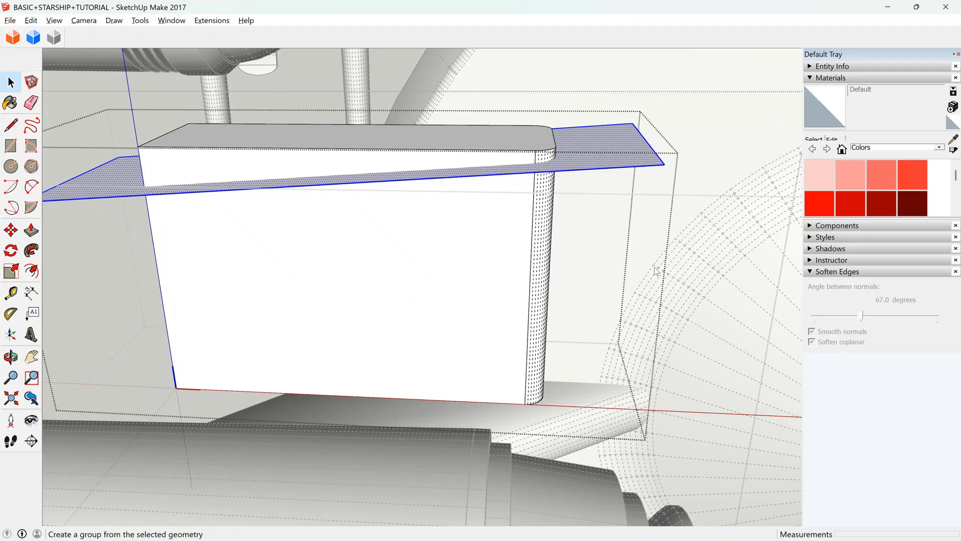
{"action": "left_click", "coordinate": [750, 277]}
{"action": "left_click", "coordinate": [430, 137]}
{"action": "left_click", "coordinate": [450, 158]}
{"action": "triple_click", "coordinate": [450, 158]}
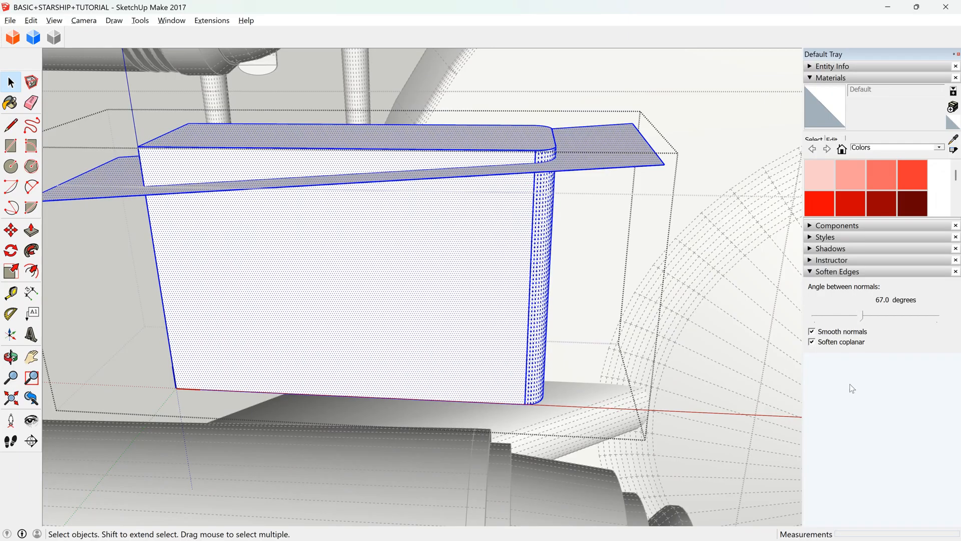
{"action": "left_click_drag", "start_coordinate": [863, 315], "coordinate": [845, 316]}
Delete the plane's overhanging parts and the portion of the block above the slope.
{"action": "left_click", "coordinate": [635, 164]}
{"action": "key", "text": "Delete"}
{"action": "triple_click", "coordinate": [627, 167]}
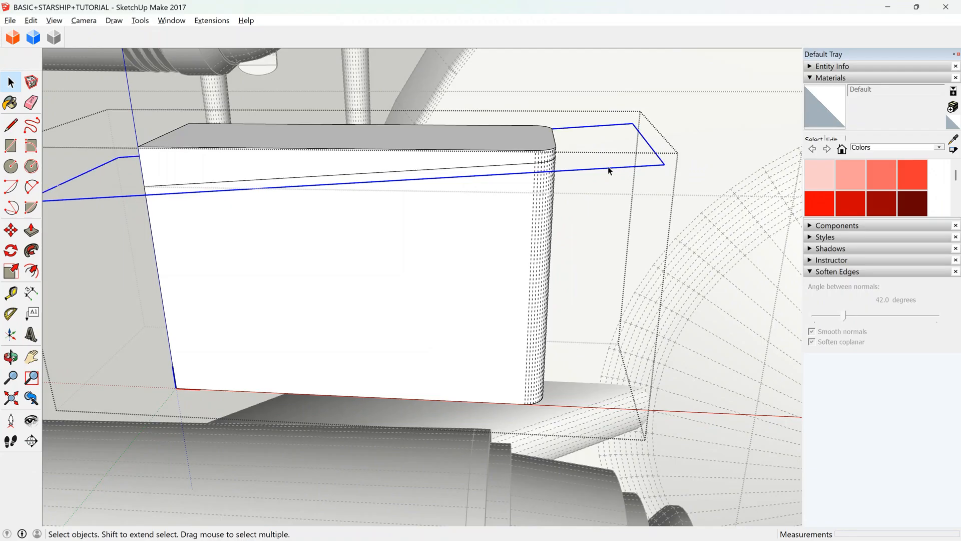
{"action": "key", "text": "Delete"}
{"action": "double_click", "coordinate": [489, 139]}
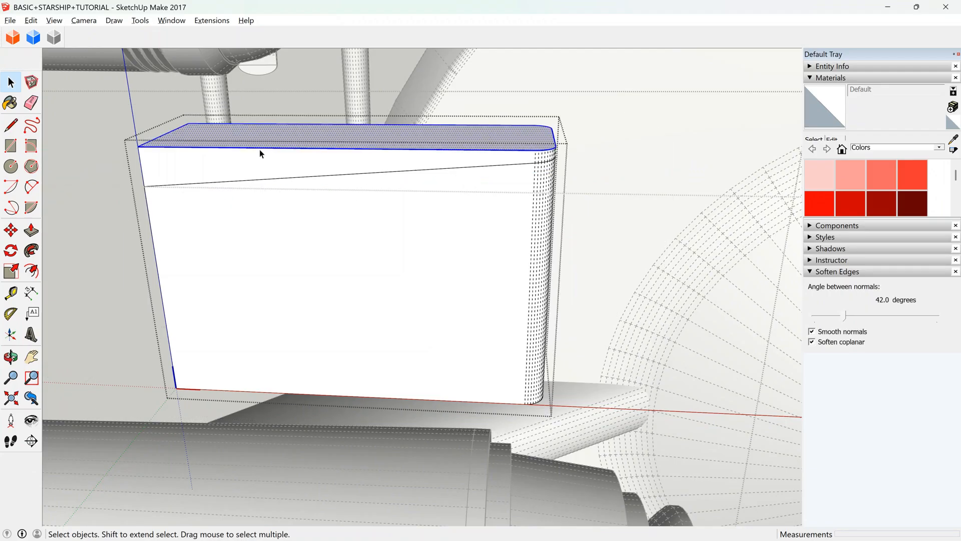
{"action": "key", "text": "Delete"}
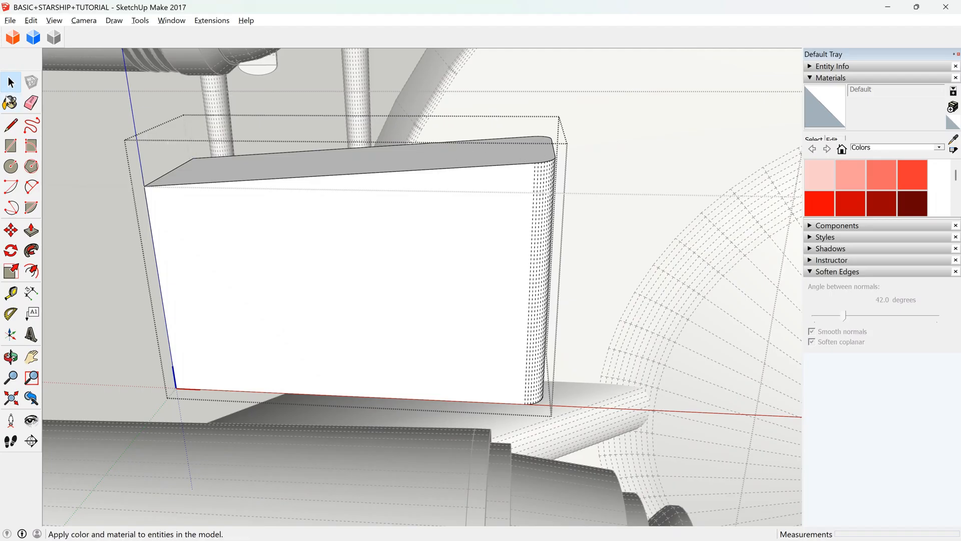
Try splitting the sloped top with a 1.70 m line across the start of the rounded end.
{"action": "left_click", "coordinate": [10, 102]}
{"action": "scroll", "coordinate": [528, 114], "scroll_direction": "up", "scroll_amount": 5}
{"action": "left_click", "coordinate": [11, 125]}
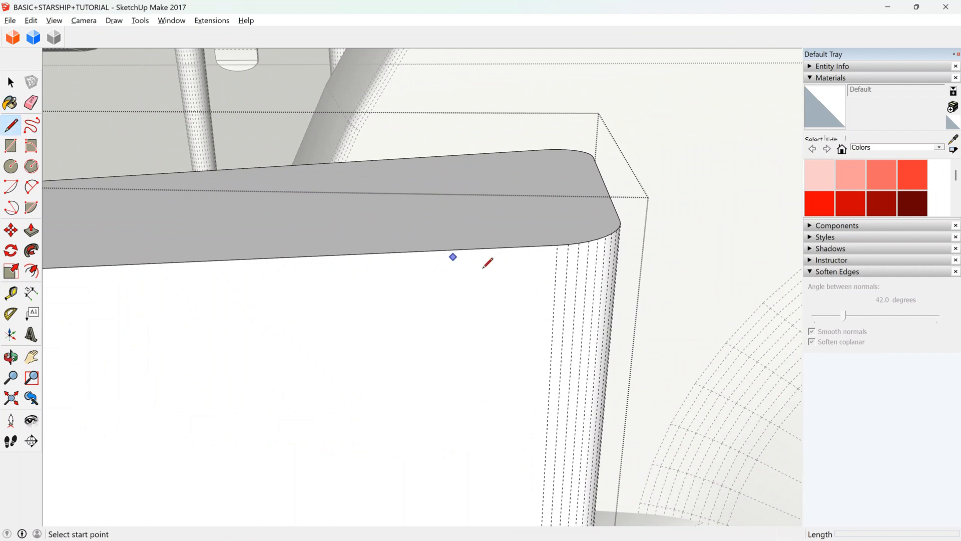
{"action": "left_click", "coordinate": [558, 245]}
{"action": "left_click", "coordinate": [544, 150]}
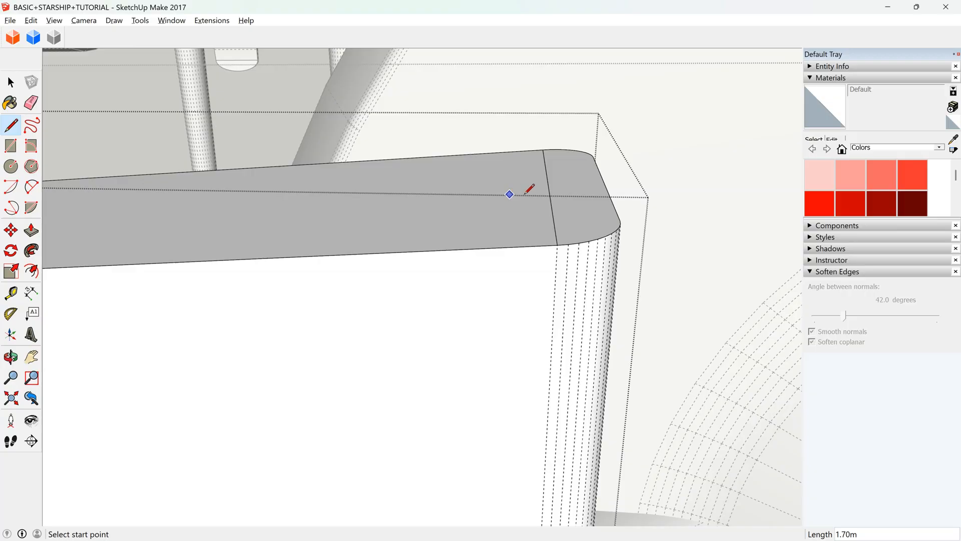
{"action": "scroll", "coordinate": [583, 214], "scroll_direction": "down", "scroll_amount": 1}
{"action": "key", "text": "ctrl+z"}
{"action": "scroll", "coordinate": [530, 205], "scroll_direction": "down", "scroll_amount": 5}
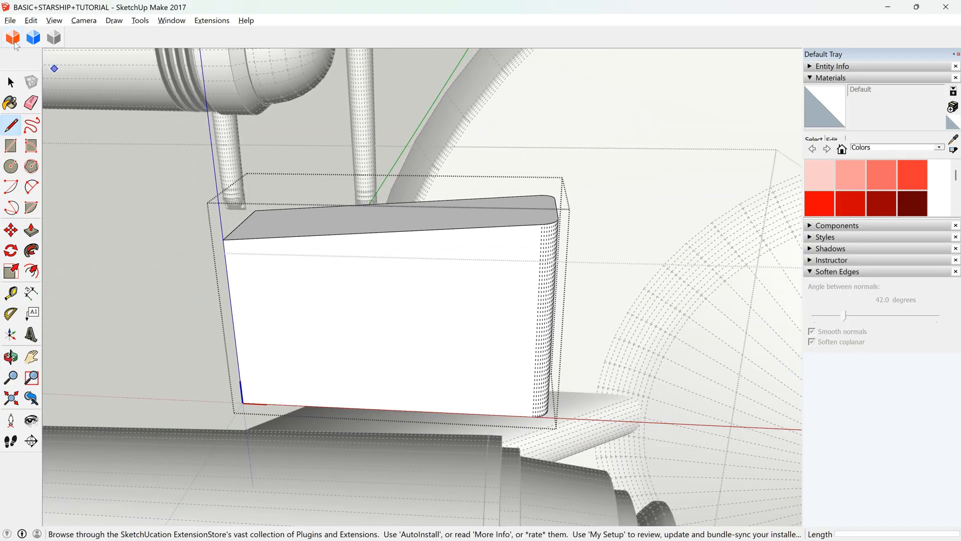
Delete the stray edge sticking up from the block's square-end corner, and reopen the block group.
{"action": "left_click", "coordinate": [11, 82]}
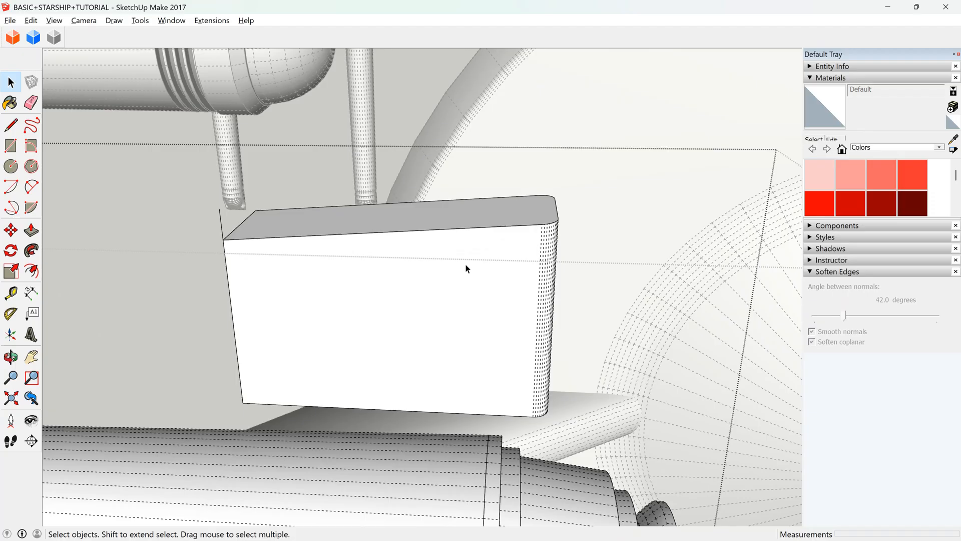
{"action": "left_click", "coordinate": [223, 224]}
{"action": "double_click", "coordinate": [222, 224]}
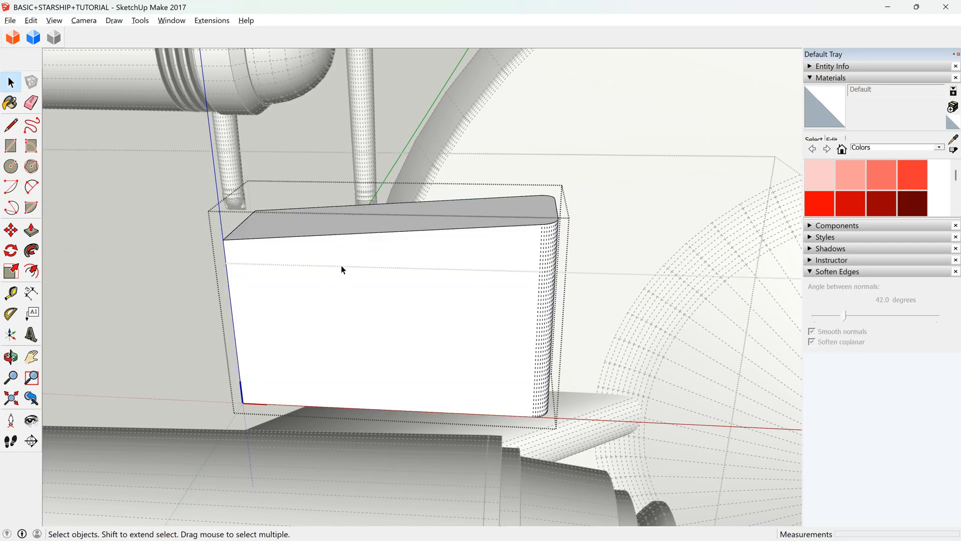
Push the block's underside upward to make the block much shallower, and close the group.
{"action": "left_click", "coordinate": [11, 357]}
{"action": "left_click_drag", "start_coordinate": [336, 321], "coordinate": [551, 110]}
{"action": "left_click", "coordinate": [31, 231]}
{"action": "left_click_drag", "start_coordinate": [297, 427], "coordinate": [332, 279]}
{"action": "left_click", "coordinate": [11, 83]}
{"action": "left_click", "coordinate": [143, 148]}
Move the block by its square-end upper corner about 4.89 m along the green axis, sinking it partly into the hull.
{"action": "left_click", "coordinate": [248, 219]}
{"action": "left_click", "coordinate": [11, 356]}
{"action": "left_click_drag", "start_coordinate": [431, 266], "coordinate": [280, 236]}
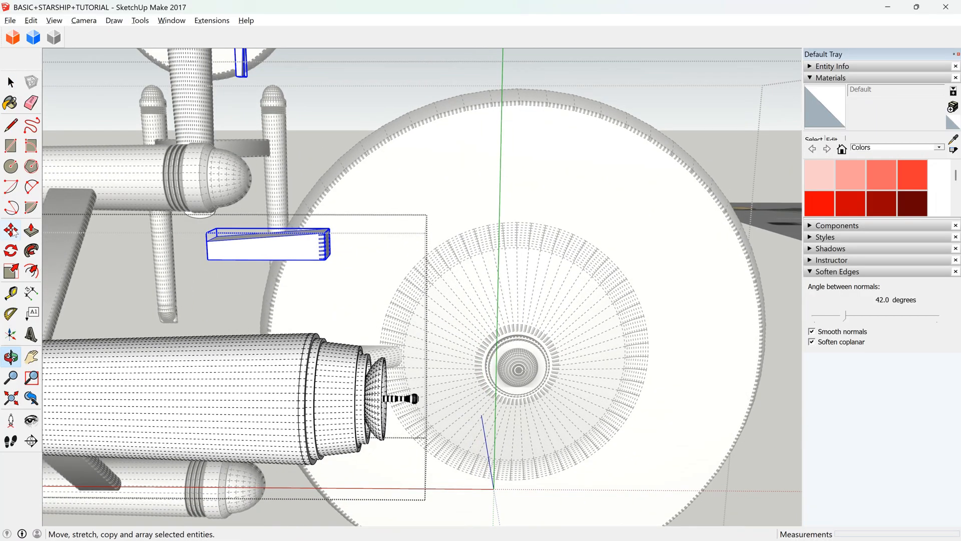
{"action": "left_click", "coordinate": [11, 230]}
{"action": "scroll", "coordinate": [154, 360], "scroll_direction": "up", "scroll_amount": 3}
{"action": "left_click", "coordinate": [302, 177]}
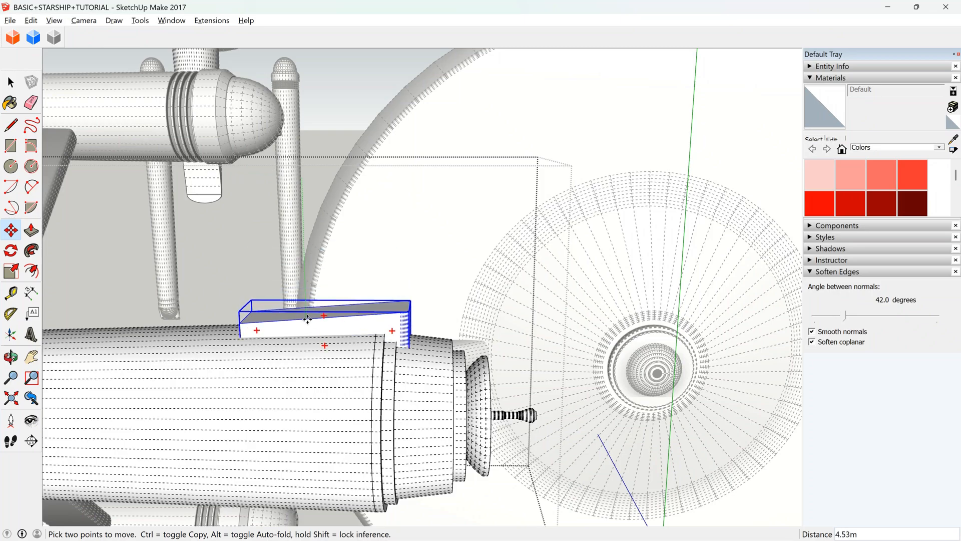
{"action": "key", "text": "Escape"}
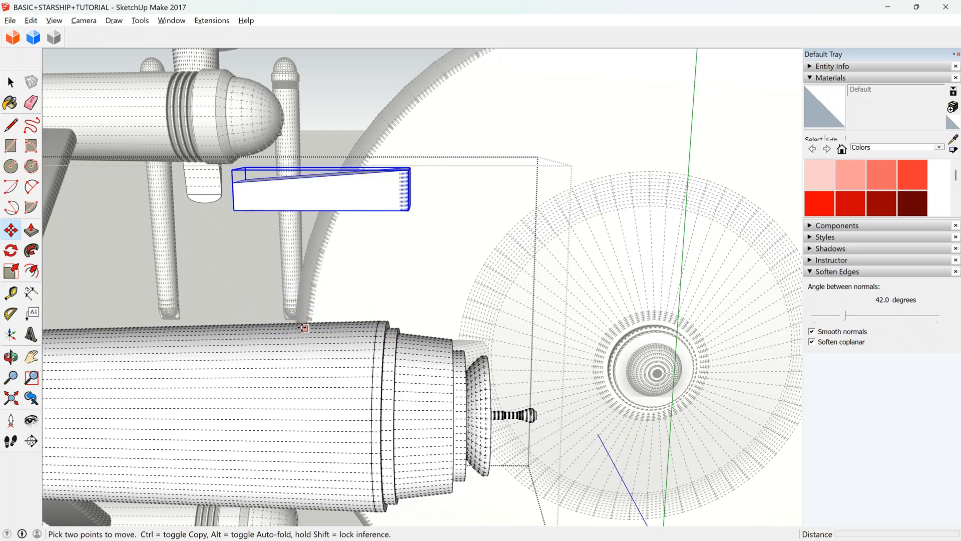
{"action": "left_click", "coordinate": [233, 183]}
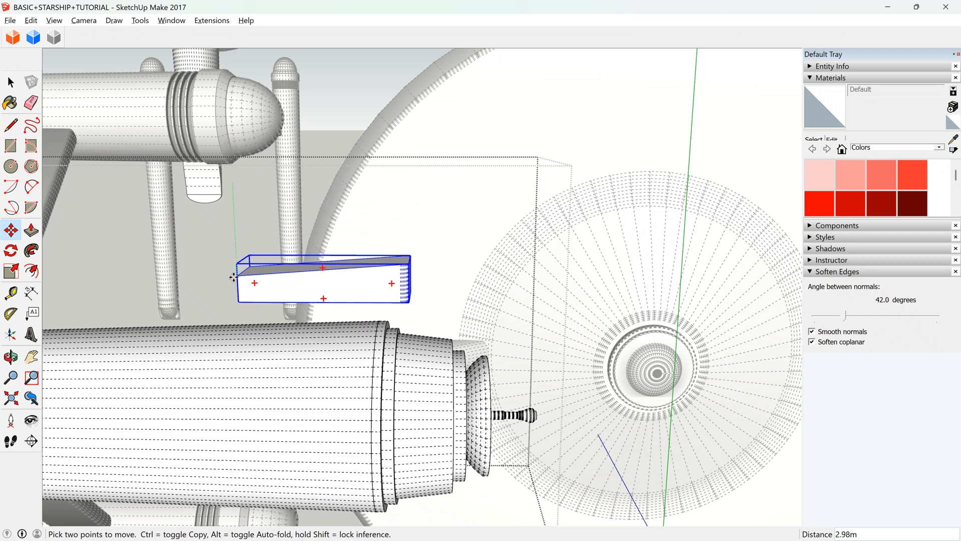
{"action": "scroll", "coordinate": [235, 299], "scroll_direction": "up", "scroll_amount": 5}
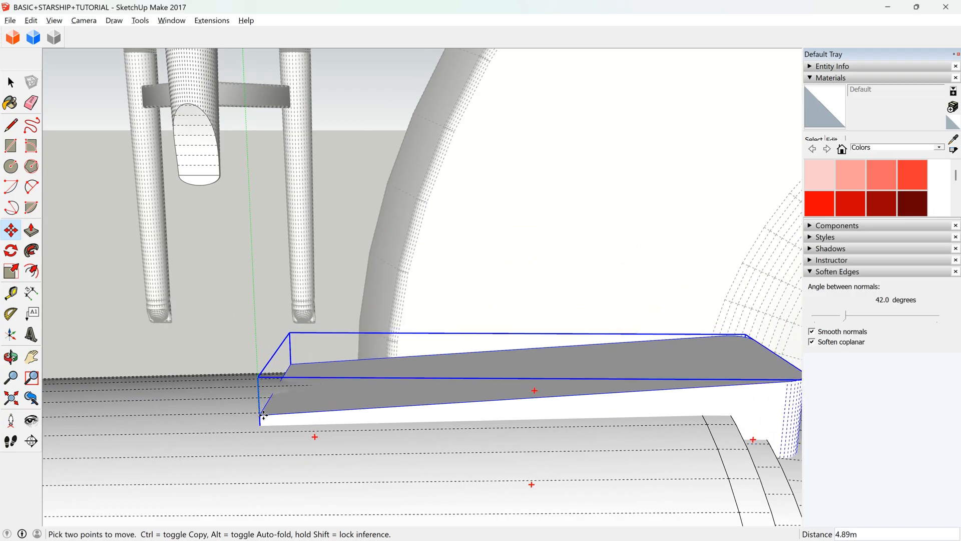
{"action": "middle_click_drag", "start_coordinate": [263, 415], "coordinate": [570, 397]}
Move the block down about 0.08 m from the midpoint of its square end's upper edge onto the hull surface.
{"action": "scroll", "coordinate": [247, 429], "scroll_direction": "up", "scroll_amount": 6}
{"action": "left_click_drag", "start_coordinate": [333, 414], "coordinate": [373, 352]}
{"action": "left_click", "coordinate": [10, 230]}
{"action": "scroll", "coordinate": [320, 385], "scroll_direction": "up", "scroll_amount": 2}
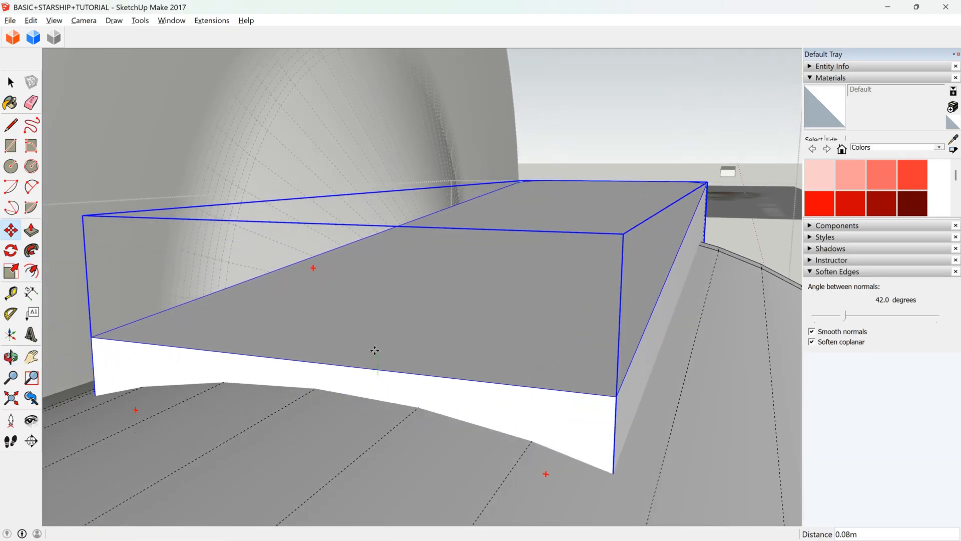
{"action": "left_click", "coordinate": [316, 362]}
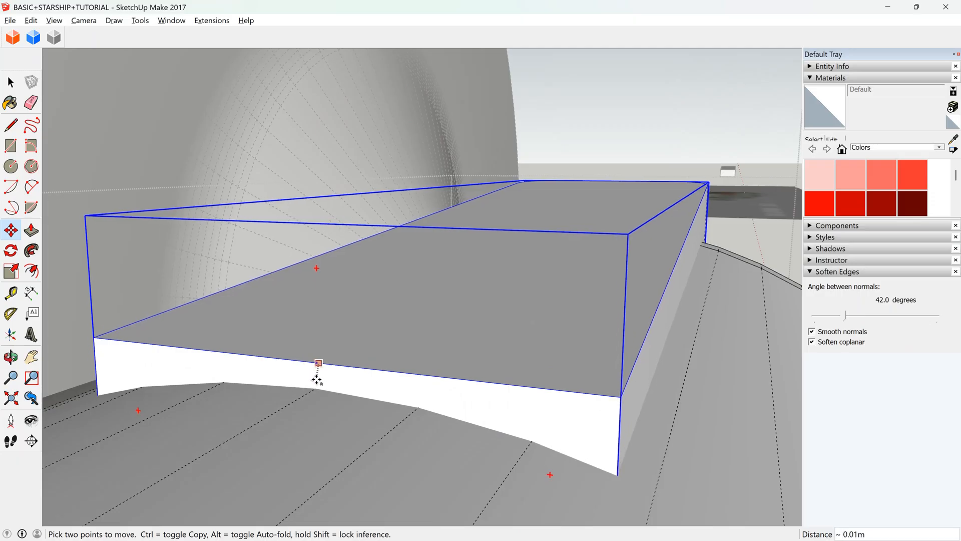
{"action": "left_click", "coordinate": [316, 386]}
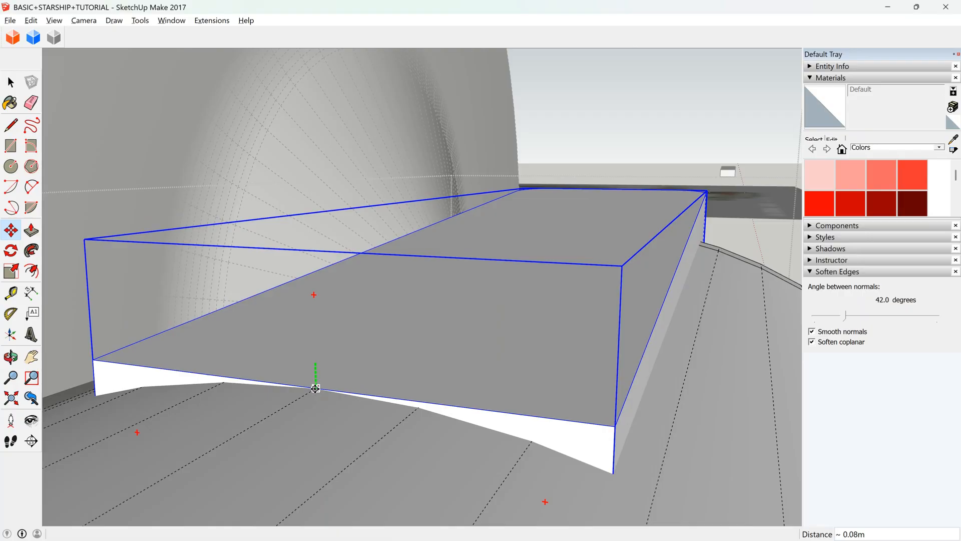
Scale the block vertically from its underside to make it shallower and flatten its slope, after undoing a trial scale from the top.
{"action": "middle_click_drag", "start_coordinate": [231, 442], "coordinate": [228, 422]}
{"action": "scroll", "coordinate": [227, 423], "scroll_direction": "down", "scroll_amount": 2}
{"action": "scroll", "coordinate": [212, 361], "scroll_direction": "down", "scroll_amount": 5}
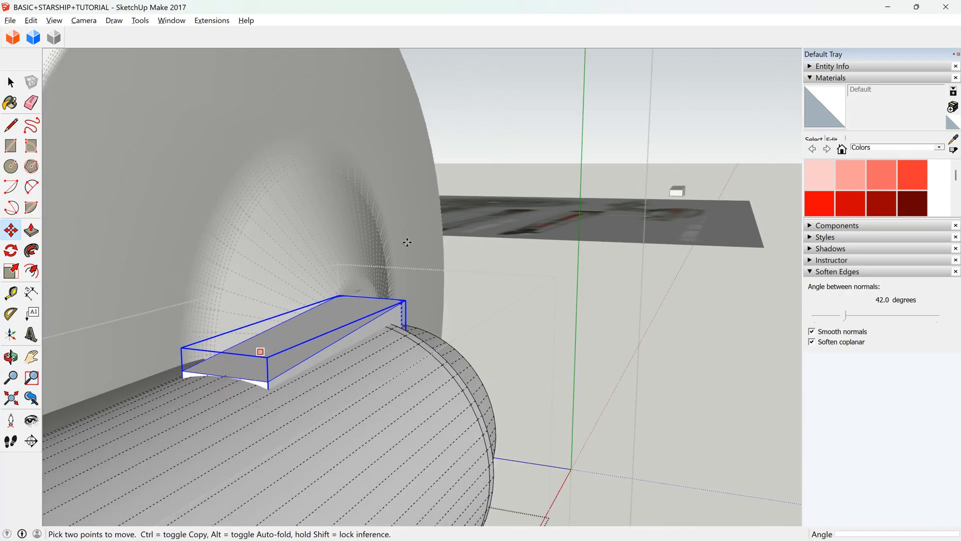
{"action": "left_click", "coordinate": [10, 356]}
{"action": "left_click_drag", "start_coordinate": [464, 326], "coordinate": [241, 294]}
{"action": "scroll", "coordinate": [339, 270], "scroll_direction": "up", "scroll_amount": 7}
{"action": "left_click_drag", "start_coordinate": [495, 329], "coordinate": [180, 268]}
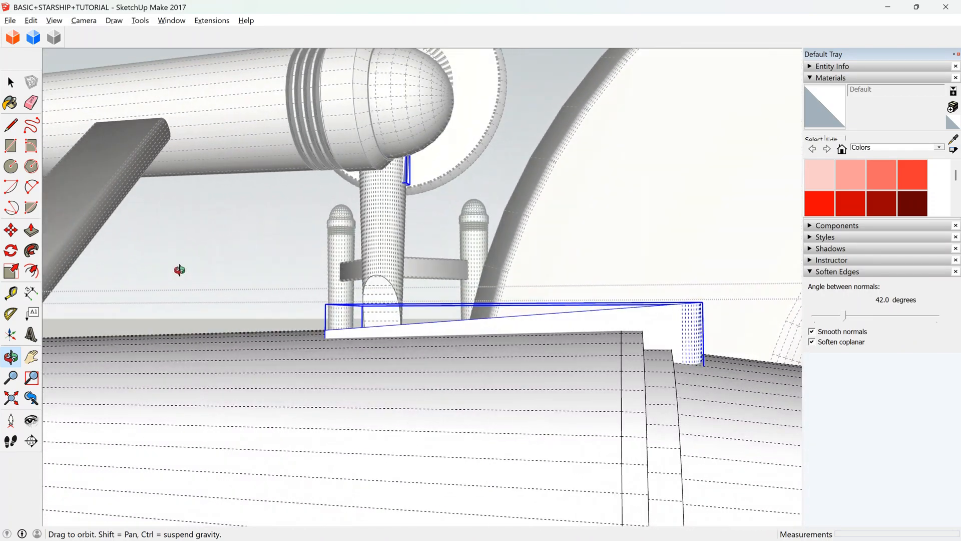
{"action": "left_click_drag", "start_coordinate": [491, 339], "coordinate": [416, 350]}
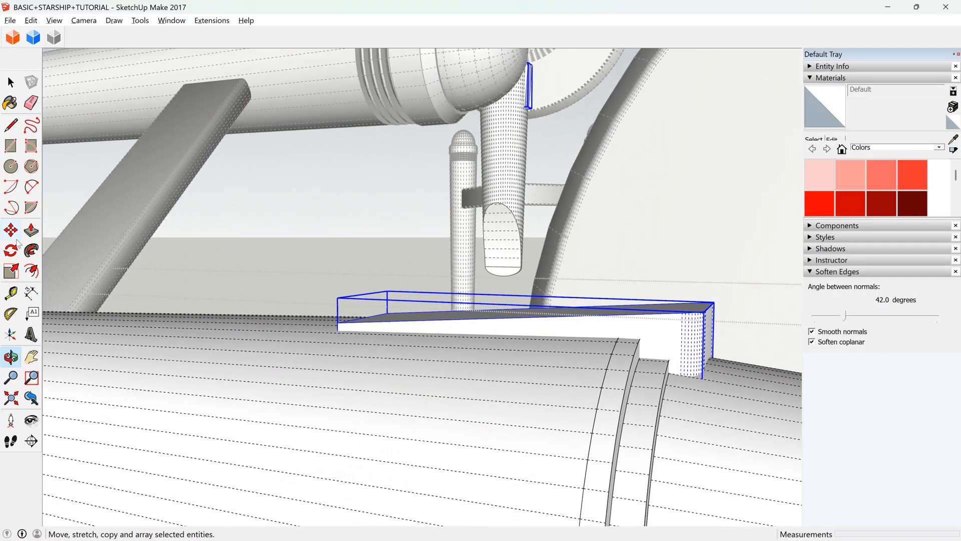
{"action": "left_click", "coordinate": [11, 271]}
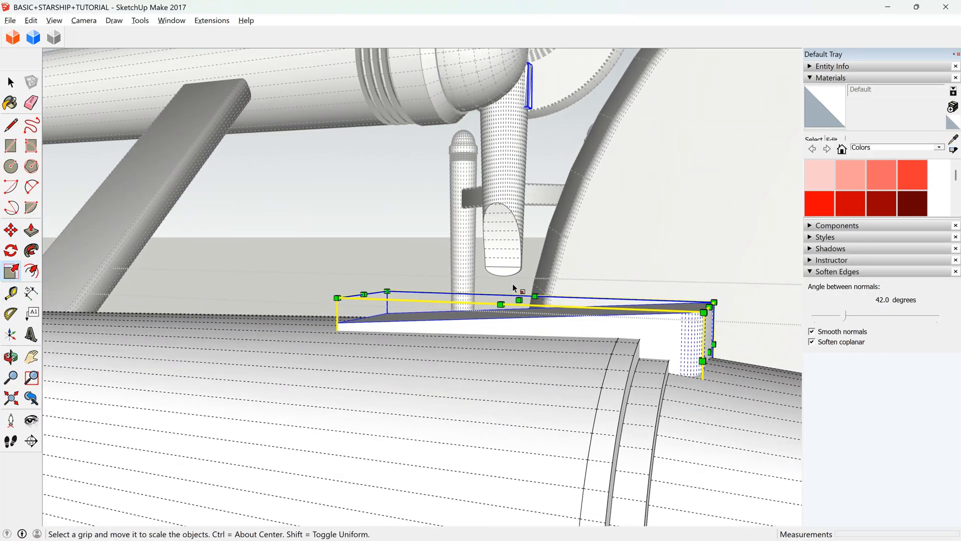
{"action": "middle_click_drag", "start_coordinate": [203, 343], "coordinate": [427, 322]}
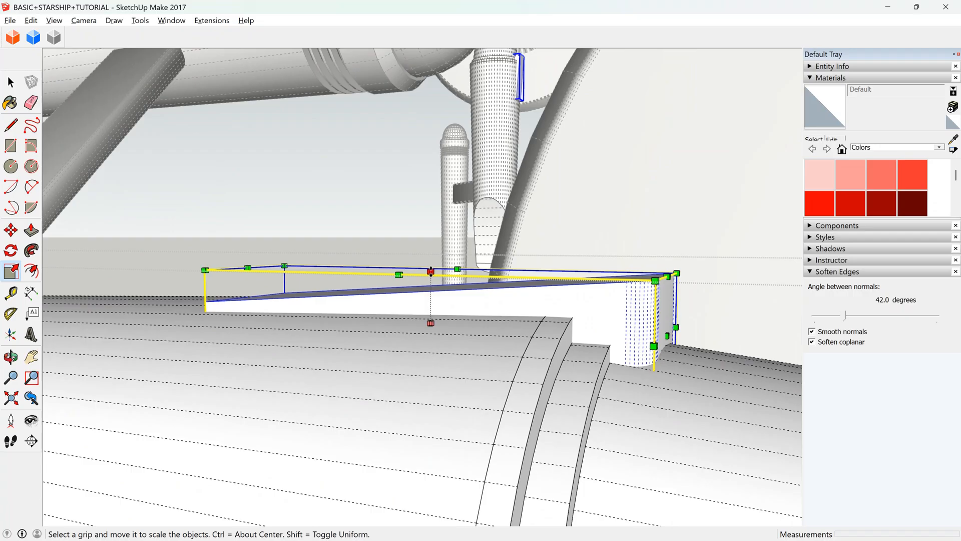
{"action": "left_click_drag", "start_coordinate": [431, 272], "coordinate": [436, 289]}
{"action": "key", "text": "ctrl+z"}
{"action": "left_click_drag", "start_coordinate": [430, 374], "coordinate": [431, 341]}
Lower the scaled block about 0.19 m so its underside sinks into the hull.
{"action": "left_click", "coordinate": [10, 230]}
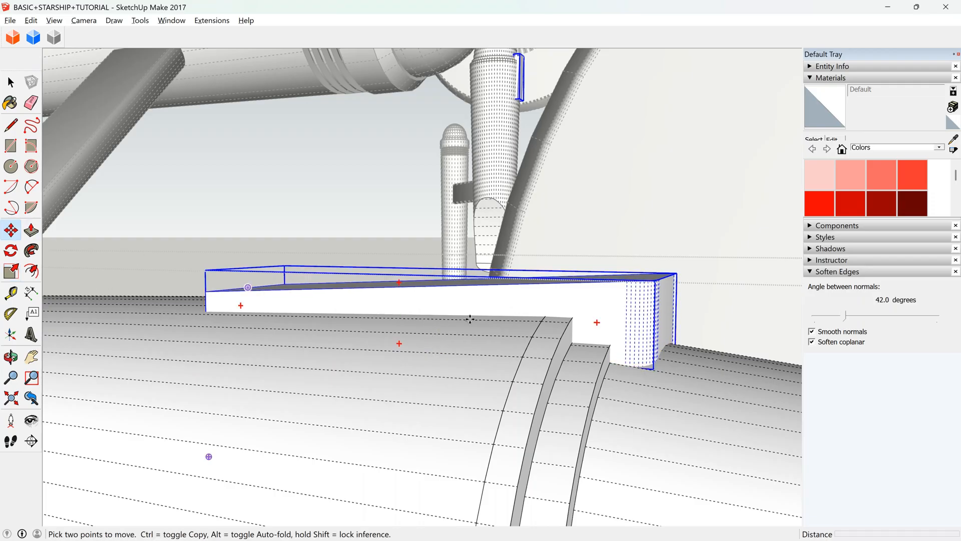
{"action": "scroll", "coordinate": [461, 289], "scroll_direction": "up", "scroll_amount": 2}
{"action": "left_click", "coordinate": [462, 274]}
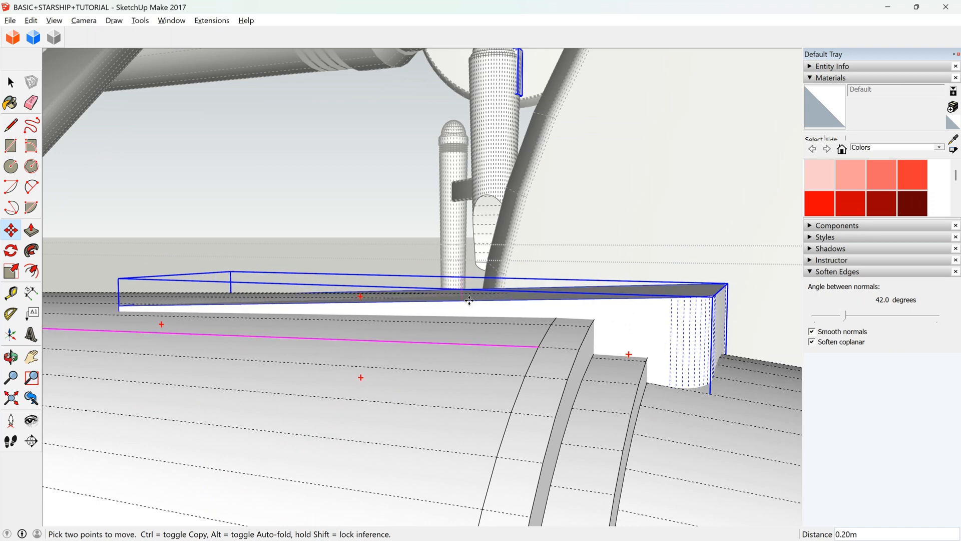
{"action": "left_click", "coordinate": [469, 300]}
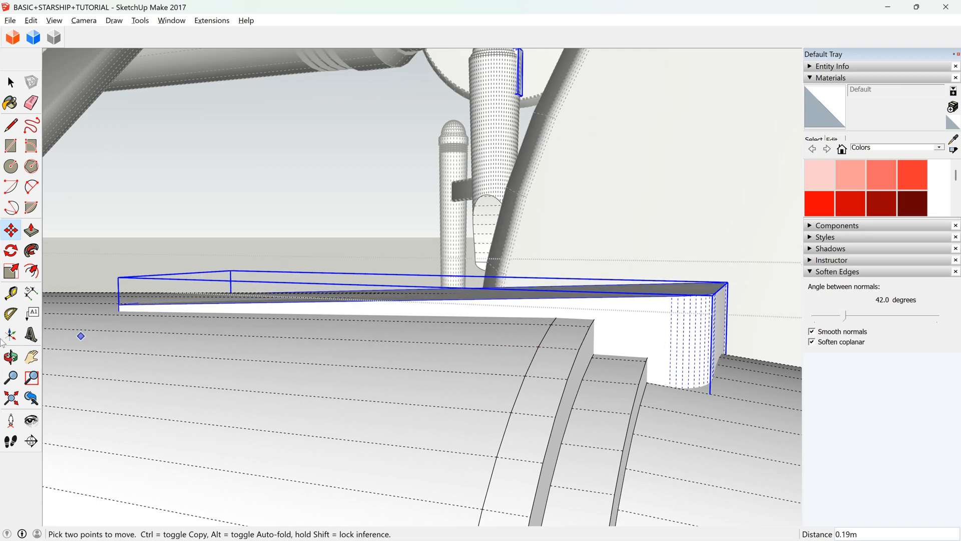
Examine how the block sits on the hull at its rounded end and its square end.
{"action": "left_click", "coordinate": [11, 357]}
{"action": "left_click_drag", "start_coordinate": [431, 305], "coordinate": [263, 282]}
{"action": "left_click", "coordinate": [7, 78]}
{"action": "left_click", "coordinate": [103, 194]}
{"action": "scroll", "coordinate": [435, 260], "scroll_direction": "down", "scroll_amount": 5}
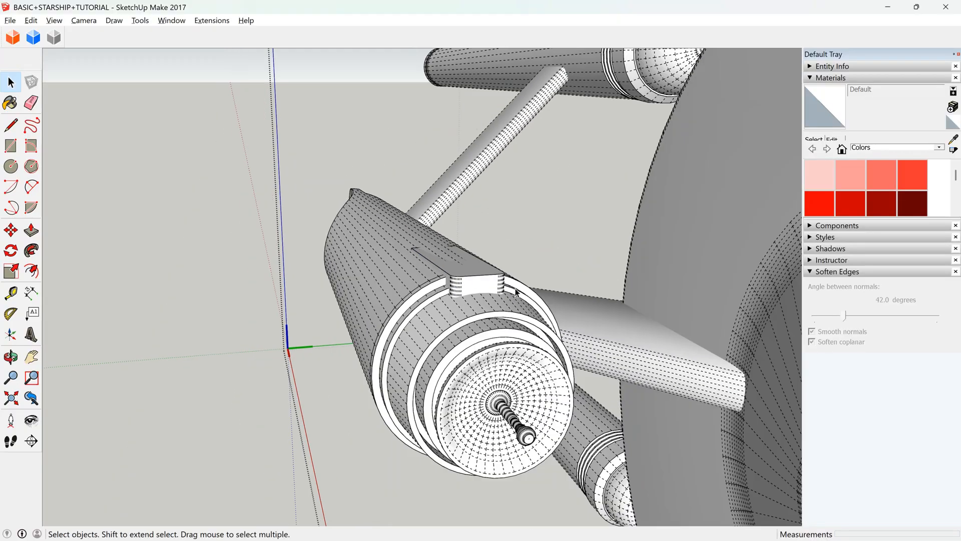
{"action": "scroll", "coordinate": [494, 276], "scroll_direction": "up", "scroll_amount": 3}
{"action": "scroll", "coordinate": [468, 277], "scroll_direction": "up", "scroll_amount": 3}
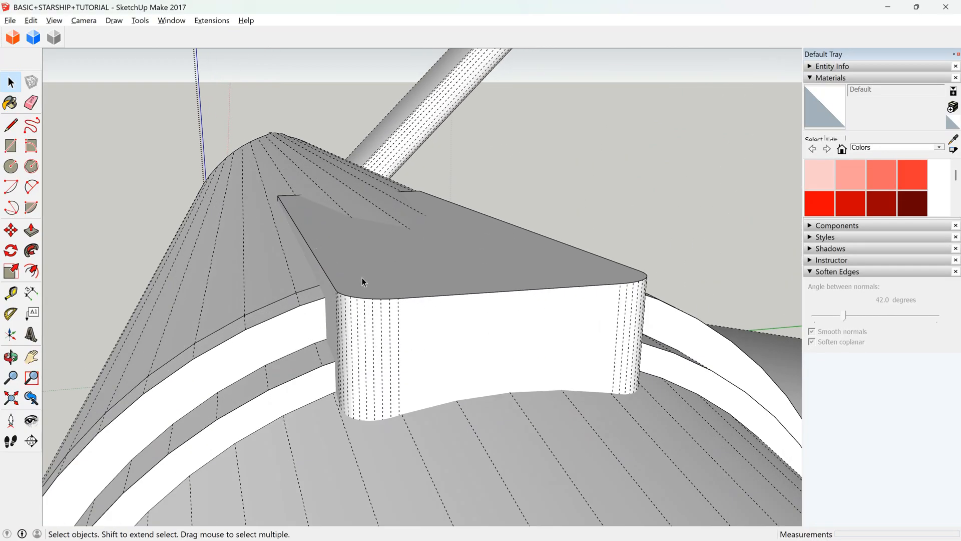
{"action": "scroll", "coordinate": [159, 272], "scroll_direction": "down", "scroll_amount": 3}
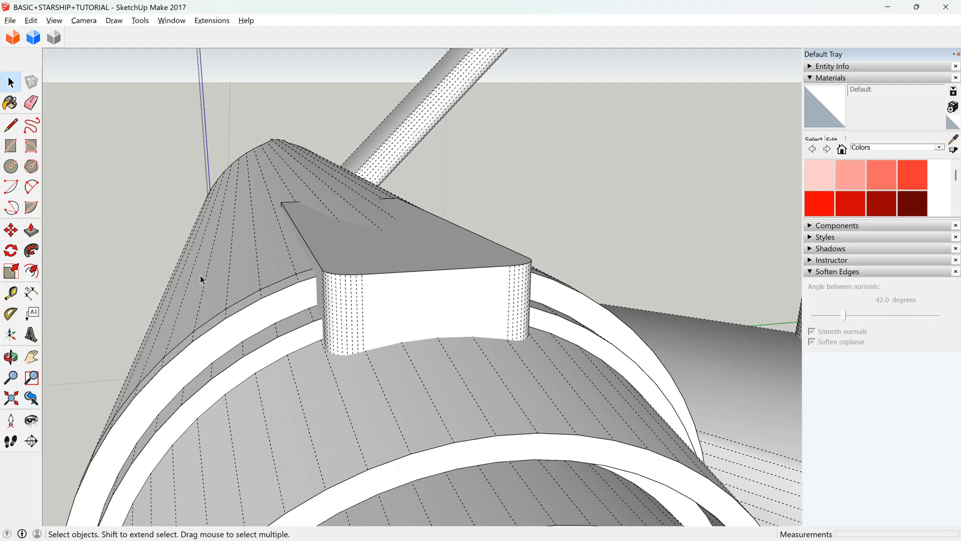
{"action": "left_click", "coordinate": [11, 357]}
{"action": "left_click_drag", "start_coordinate": [201, 350], "coordinate": [346, 394]}
Open the hull group, select the block and raise it about 0.09 m to expose its square end's upper edge.
{"action": "key", "text": "space"}
{"action": "left_click", "coordinate": [407, 228]}
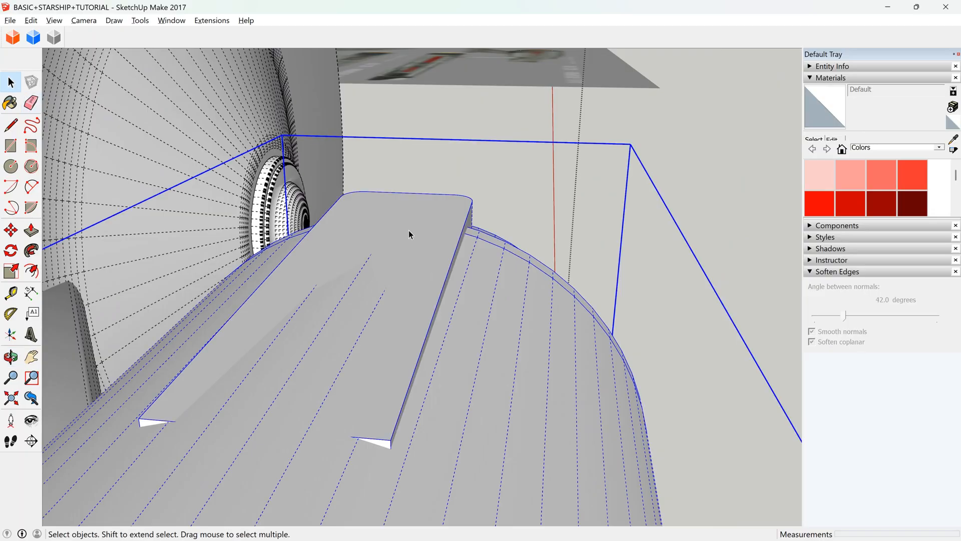
{"action": "double_click", "coordinate": [409, 231]}
{"action": "left_click", "coordinate": [408, 234]}
{"action": "left_click", "coordinate": [11, 230]}
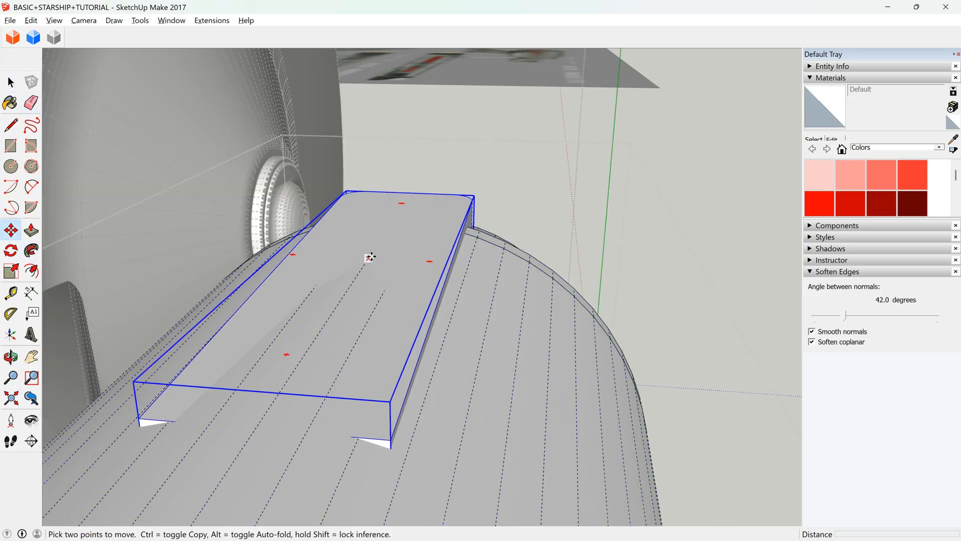
{"action": "scroll", "coordinate": [361, 266], "scroll_direction": "down", "scroll_amount": 1}
{"action": "scroll", "coordinate": [326, 399], "scroll_direction": "up", "scroll_amount": 4}
{"action": "left_click", "coordinate": [427, 317]}
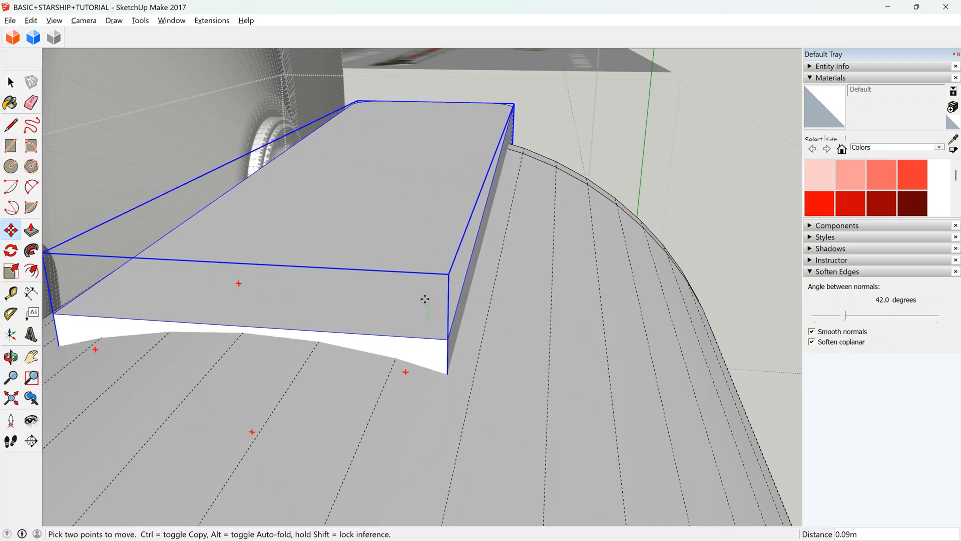
{"action": "left_click", "coordinate": [427, 301]}
{"action": "middle_click_drag", "start_coordinate": [462, 288], "coordinate": [349, 330]}
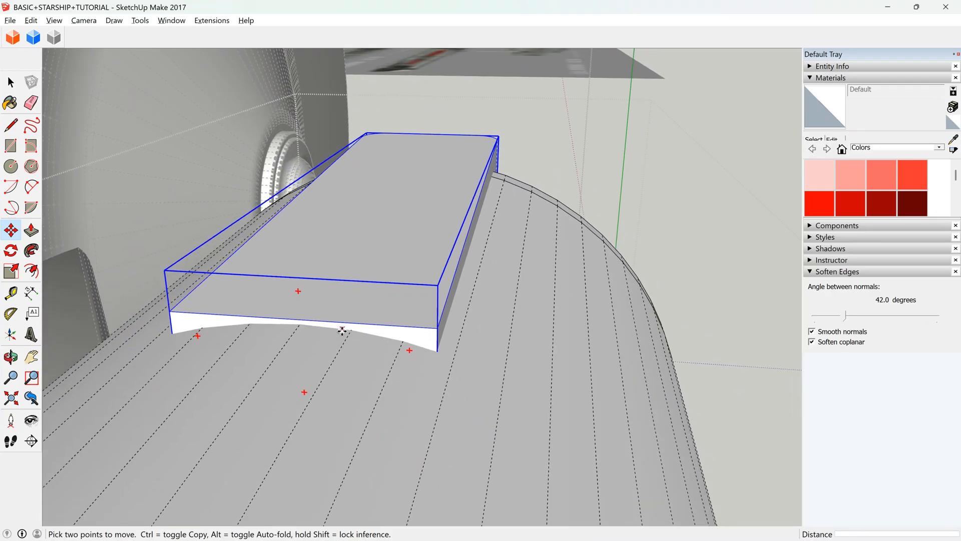
{"action": "scroll", "coordinate": [311, 313], "scroll_direction": "up", "scroll_amount": 1}
{"action": "left_click", "coordinate": [11, 81]}
{"action": "double_click", "coordinate": [431, 339]}
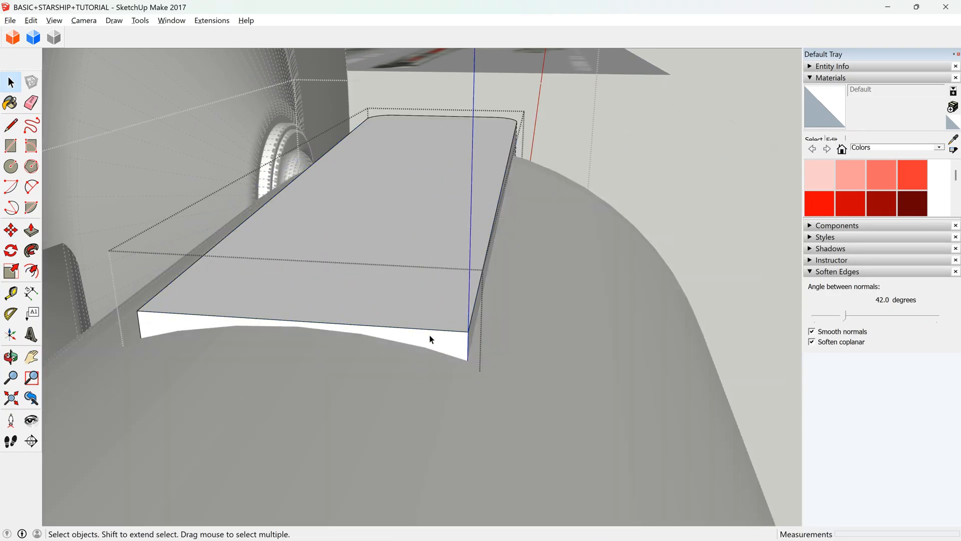
{"action": "scroll", "coordinate": [246, 304], "scroll_direction": "down", "scroll_amount": 1}
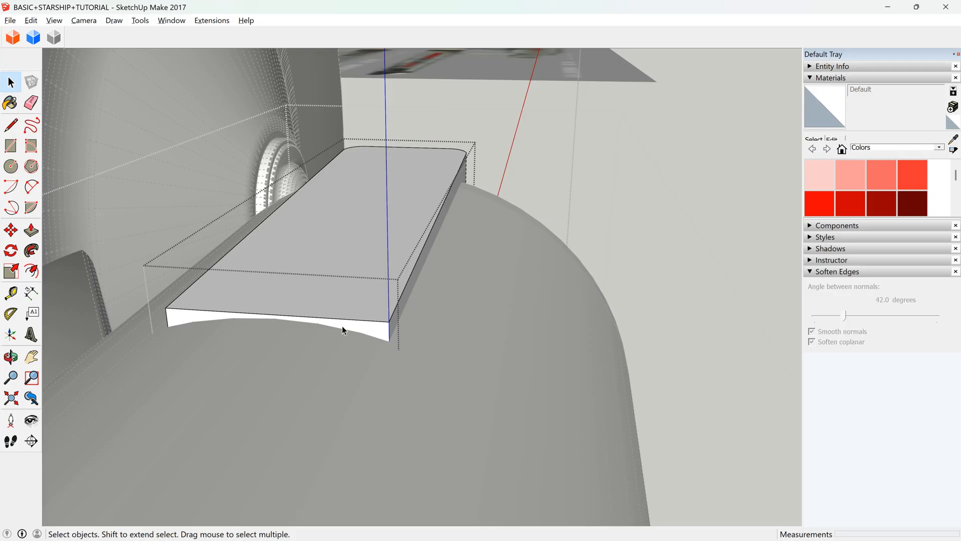
{"action": "scroll", "coordinate": [317, 307], "scroll_direction": "up", "scroll_amount": 2}
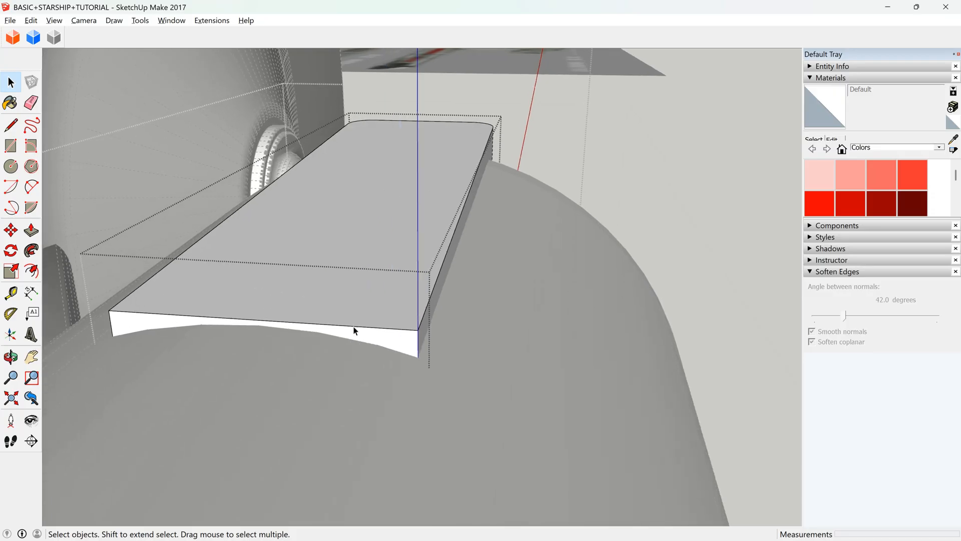
{"action": "middle_click_drag", "start_coordinate": [450, 407], "coordinate": [259, 316]}
{"action": "left_click", "coordinate": [31, 186]}
{"action": "middle_click_drag", "start_coordinate": [574, 404], "coordinate": [256, 282]}
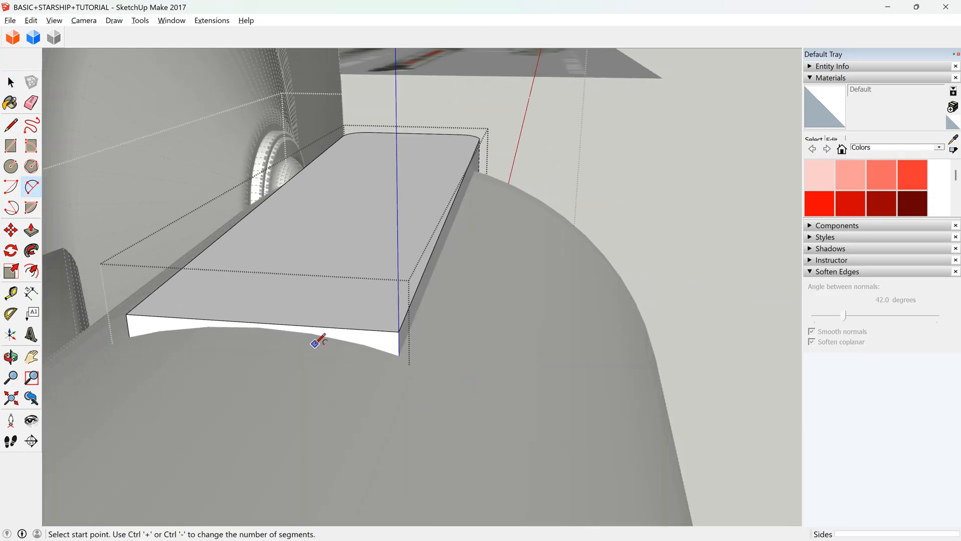
{"action": "scroll", "coordinate": [385, 332], "scroll_direction": "up", "scroll_amount": 2}
{"action": "scroll", "coordinate": [388, 329], "scroll_direction": "up", "scroll_amount": 1}
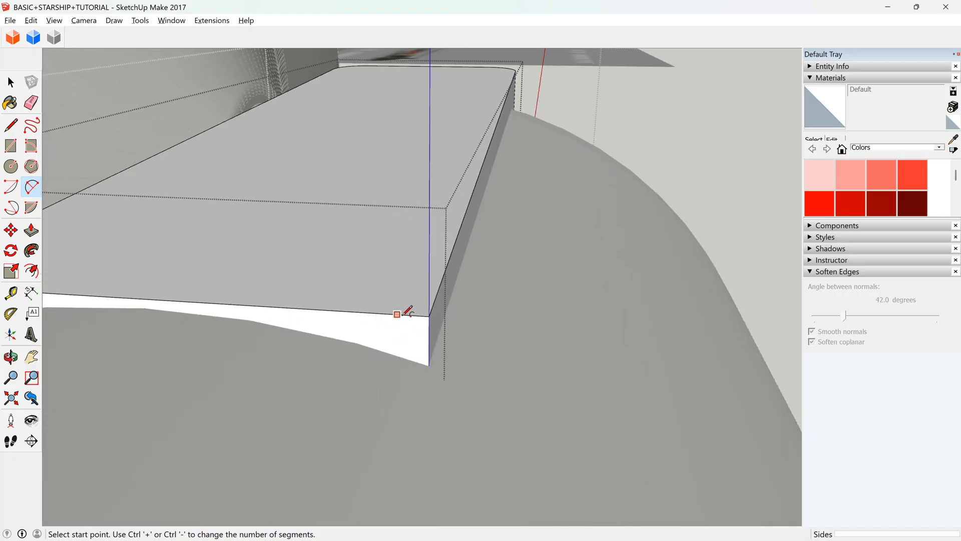
{"action": "scroll", "coordinate": [355, 306], "scroll_direction": "down", "scroll_amount": 2}
{"action": "scroll", "coordinate": [355, 306], "scroll_direction": "down", "scroll_amount": 1}
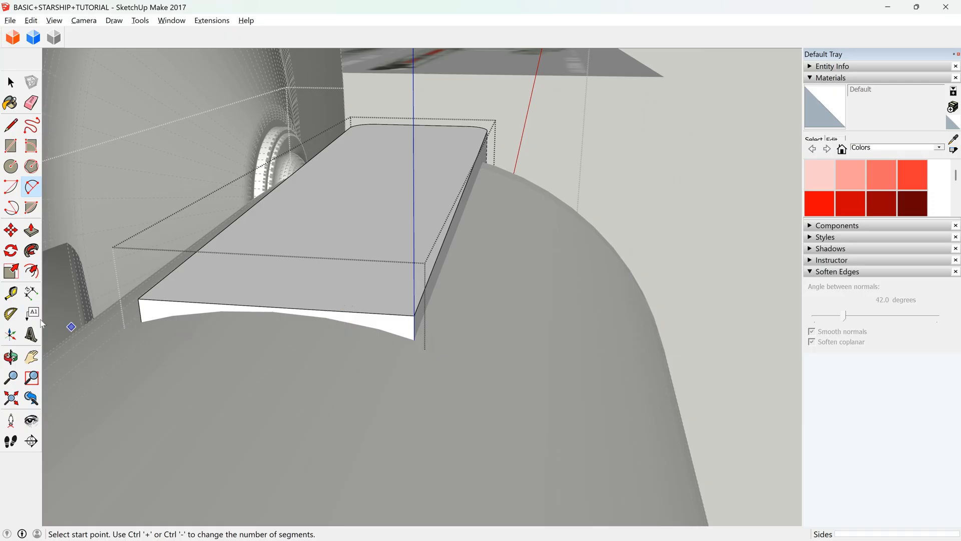
Copy the block about 4.52 m along the blue axis to the open space beside the hull.
{"action": "left_click", "coordinate": [10, 357]}
{"action": "left_click_drag", "start_coordinate": [285, 258], "coordinate": [457, 238]}
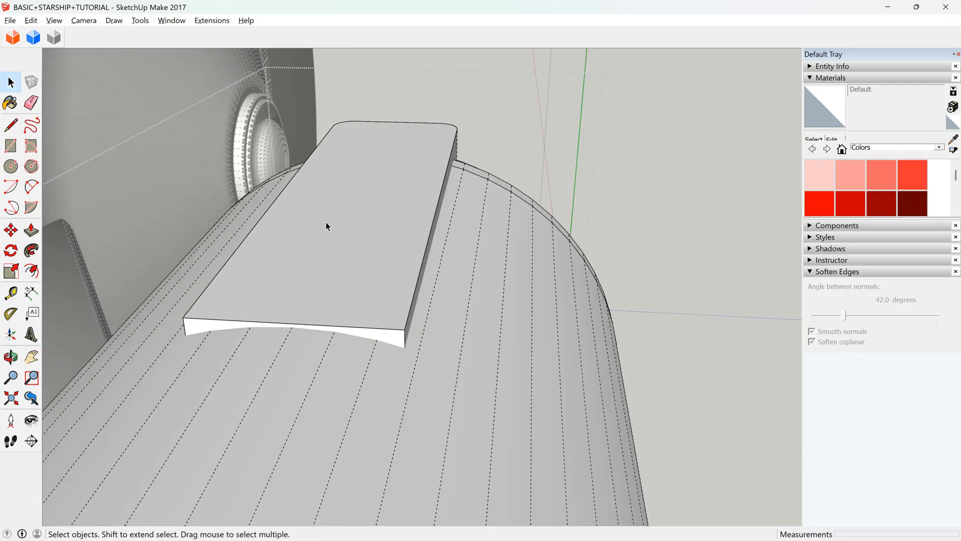
{"action": "left_click", "coordinate": [326, 222]}
{"action": "middle_click_drag", "start_coordinate": [413, 222], "coordinate": [79, 217]}
{"action": "left_click", "coordinate": [11, 229]}
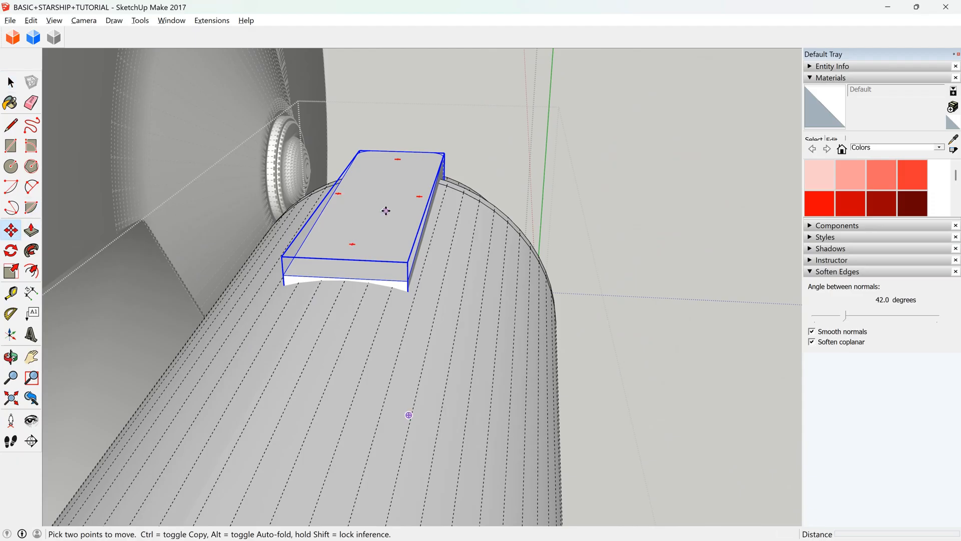
{"action": "left_click", "coordinate": [384, 205]}
{"action": "key", "text": "ctrl"}
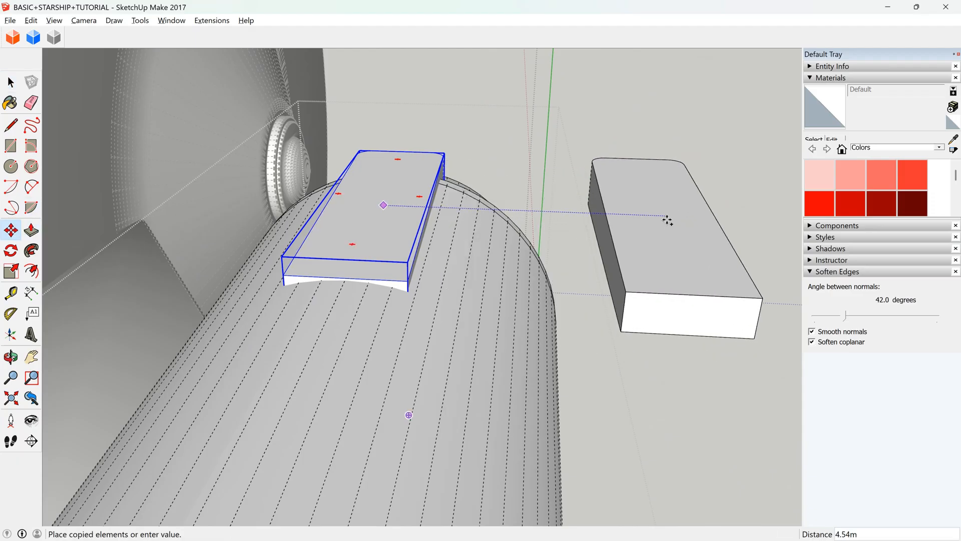
{"action": "left_click", "coordinate": [666, 217]}
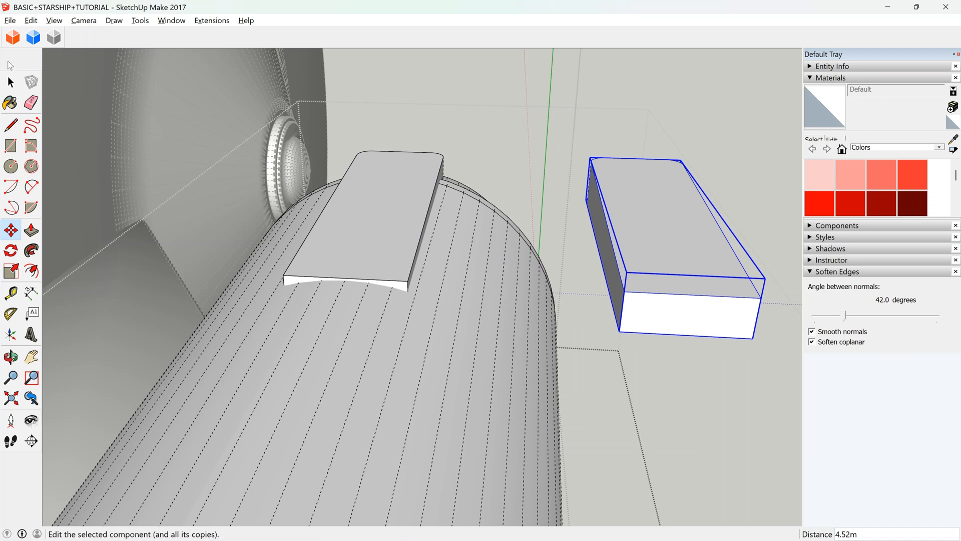
Make the copied block unique from the one on the hull, checking the link by selecting the geometry inside each block.
{"action": "left_click", "coordinate": [11, 81]}
{"action": "triple_click", "coordinate": [679, 225]}
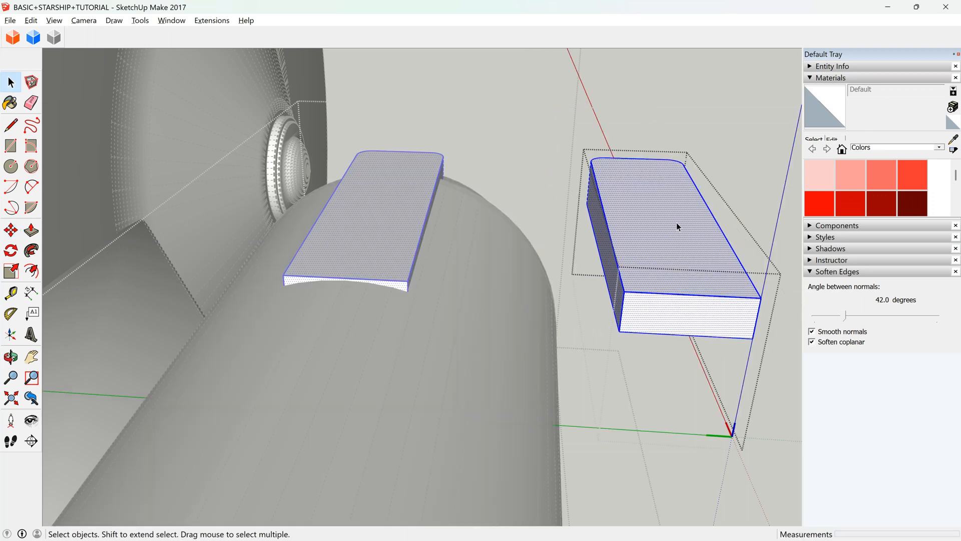
{"action": "left_click", "coordinate": [467, 231]}
{"action": "left_click", "coordinate": [626, 199]}
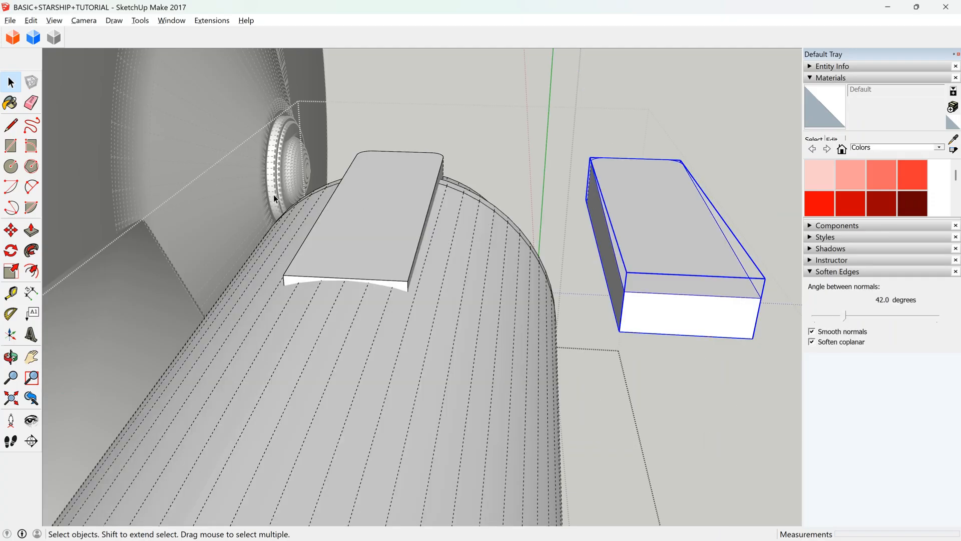
{"action": "left_click", "coordinate": [371, 188]}
{"action": "left_click", "coordinate": [648, 228]}
{"action": "triple_click", "coordinate": [362, 221]}
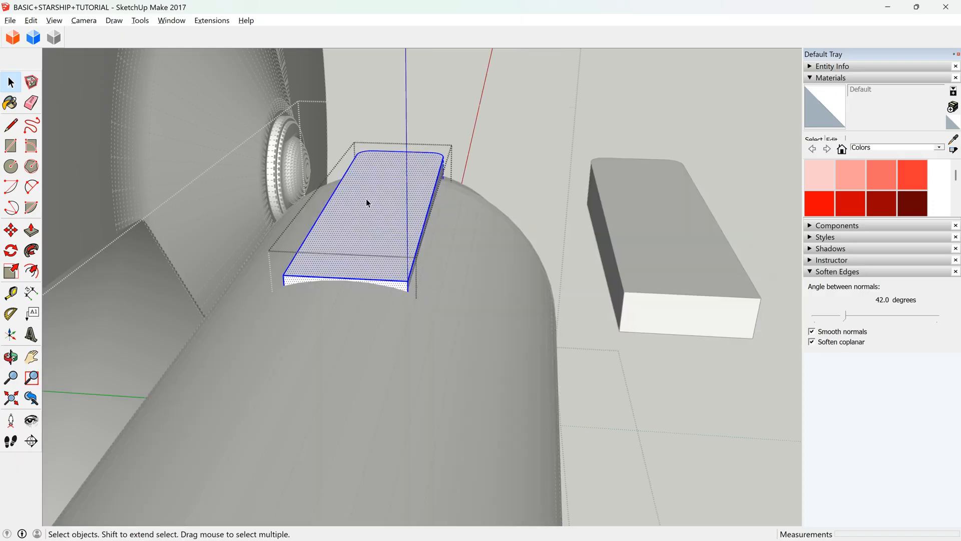
{"action": "left_click", "coordinate": [666, 214]}
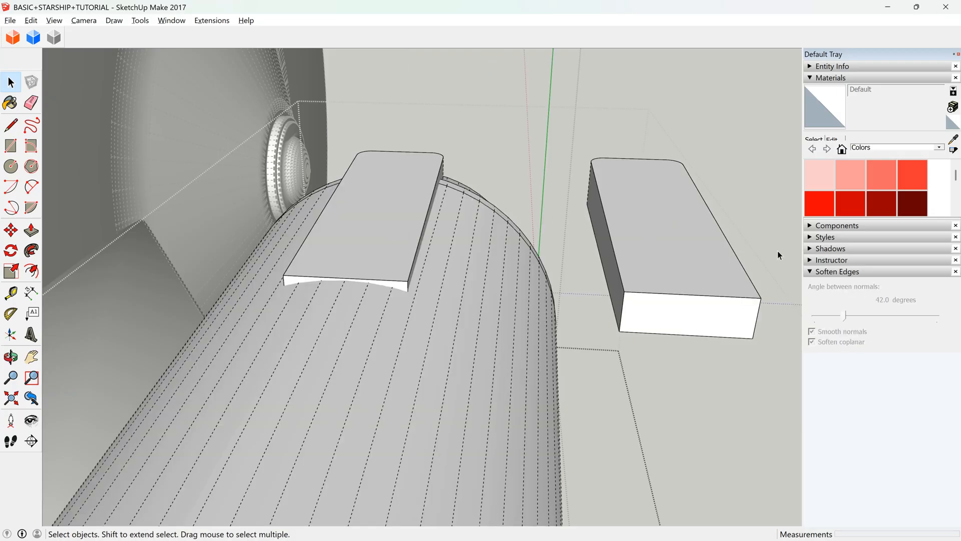
Open the block on the hull for editing, facing its square end.
{"action": "left_click", "coordinate": [377, 190]}
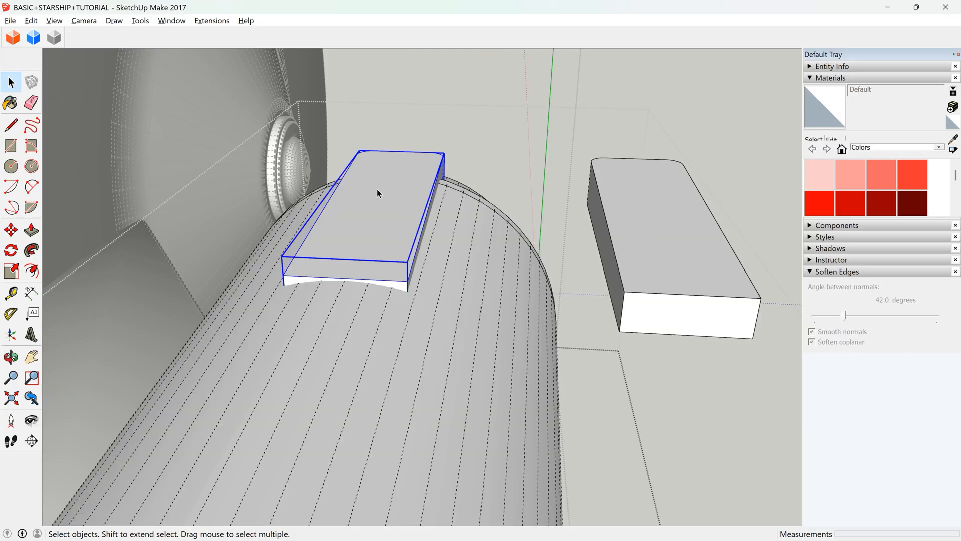
{"action": "middle_click_drag", "start_coordinate": [377, 190], "coordinate": [372, 295]}
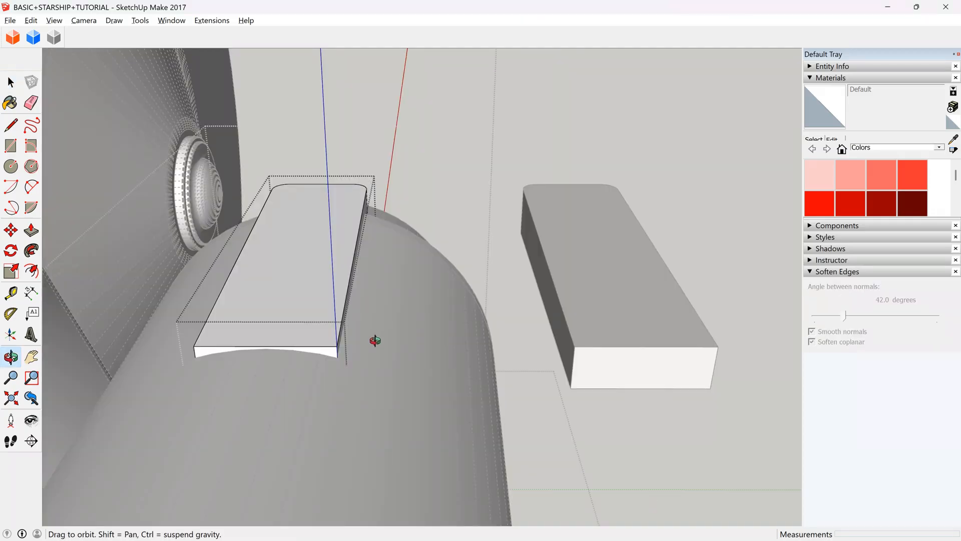
{"action": "left_click_drag", "start_coordinate": [376, 359], "coordinate": [326, 337]}
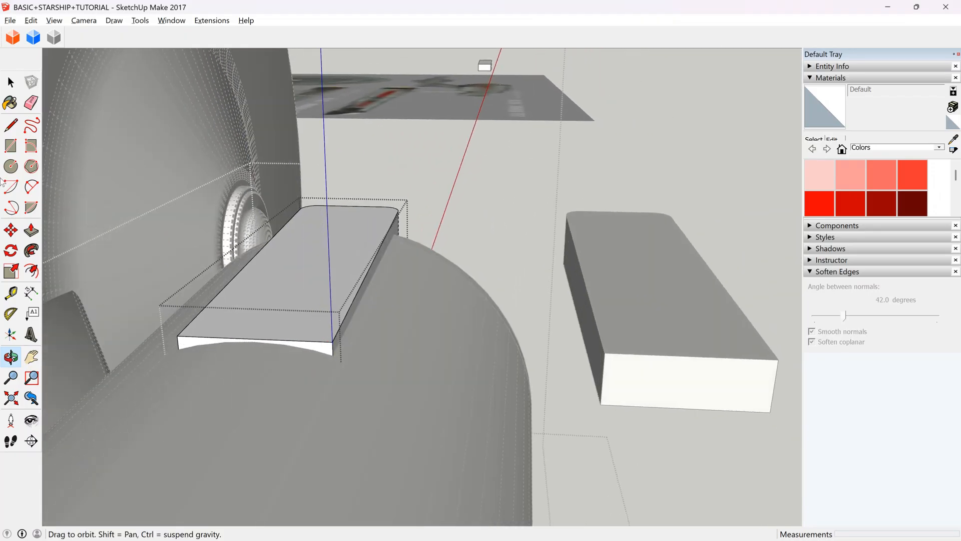
{"action": "left_click", "coordinate": [31, 186]}
{"action": "scroll", "coordinate": [318, 339], "scroll_direction": "up", "scroll_amount": 6}
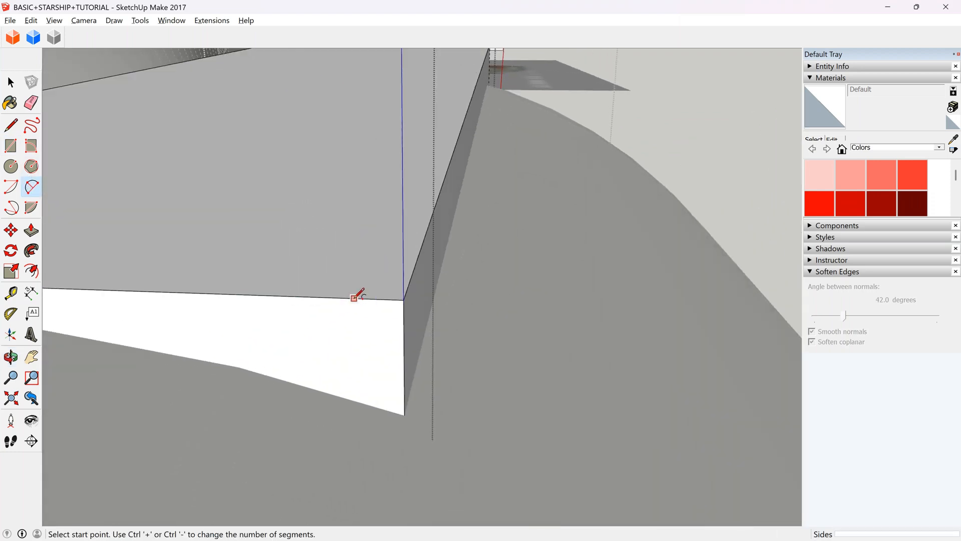
{"action": "left_click", "coordinate": [352, 298]}
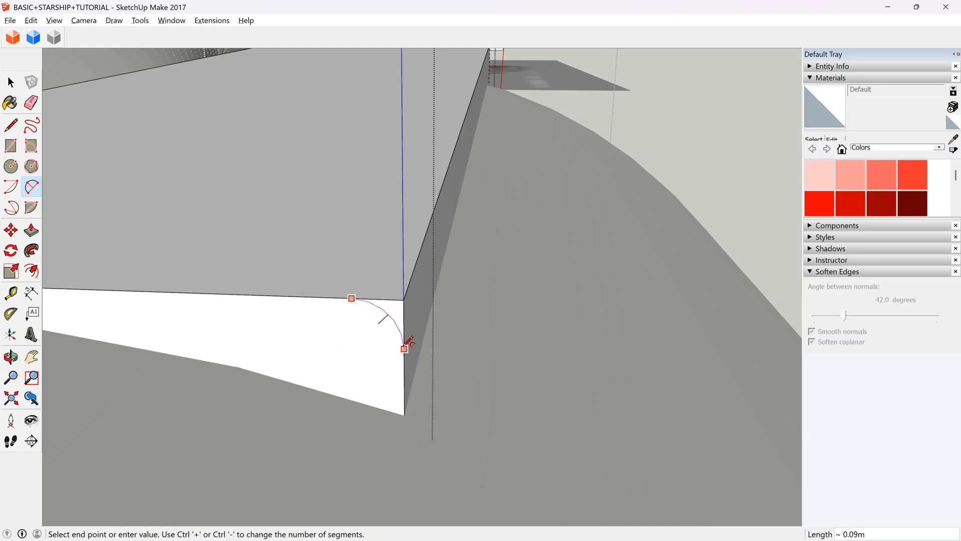
Draw a rectangle about 0.06 by 0.06 m in the upper corner of the block's square end.
{"action": "left_click", "coordinate": [10, 146]}
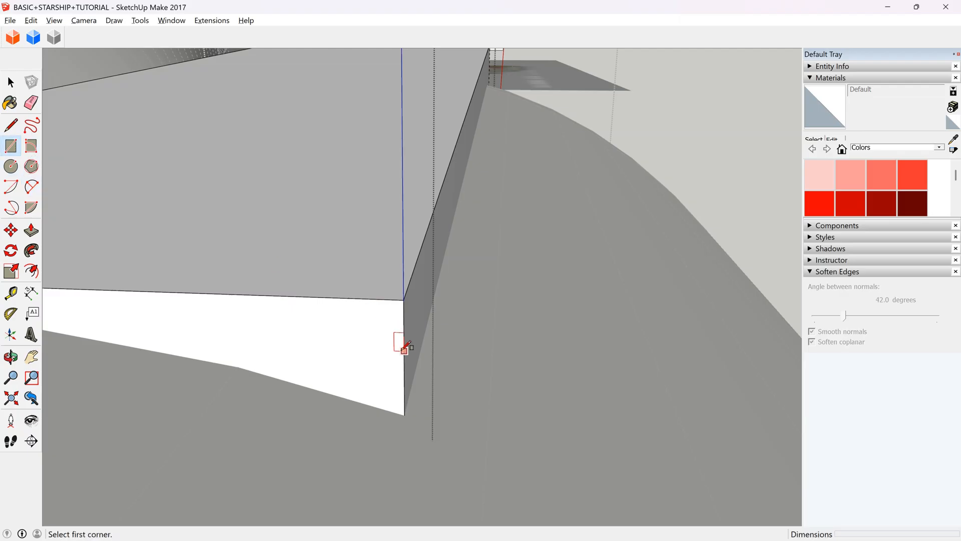
{"action": "left_click", "coordinate": [405, 348]}
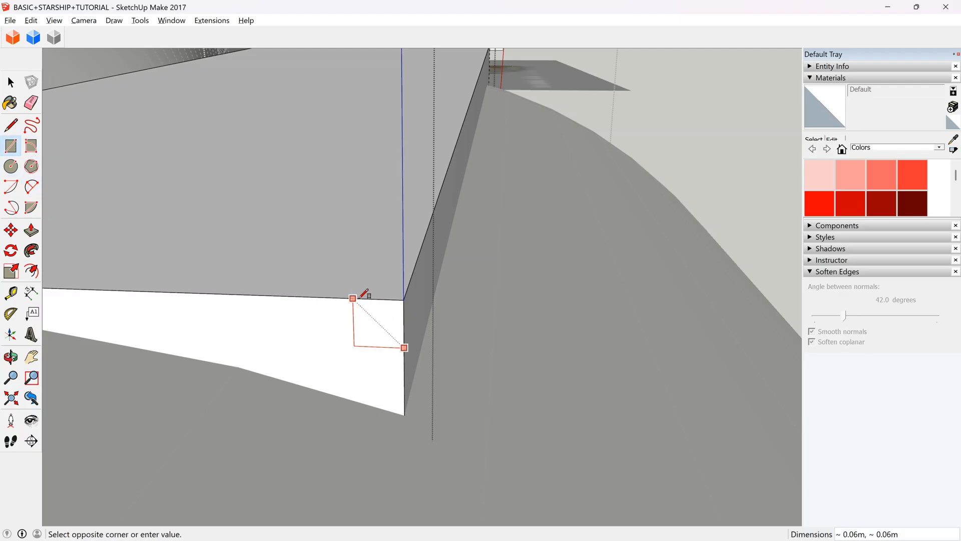
{"action": "scroll", "coordinate": [361, 297], "scroll_direction": "up", "scroll_amount": 2}
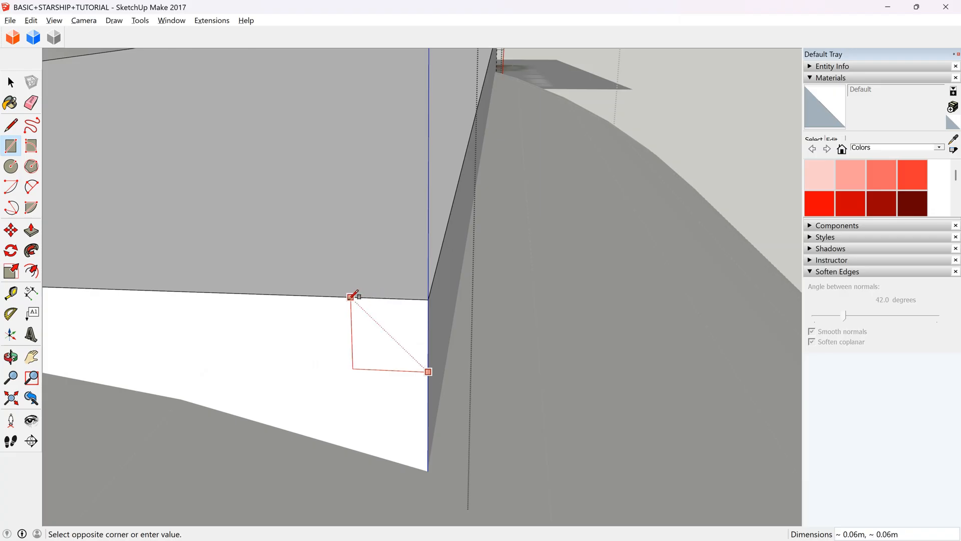
{"action": "scroll", "coordinate": [357, 296], "scroll_direction": "up", "scroll_amount": 1}
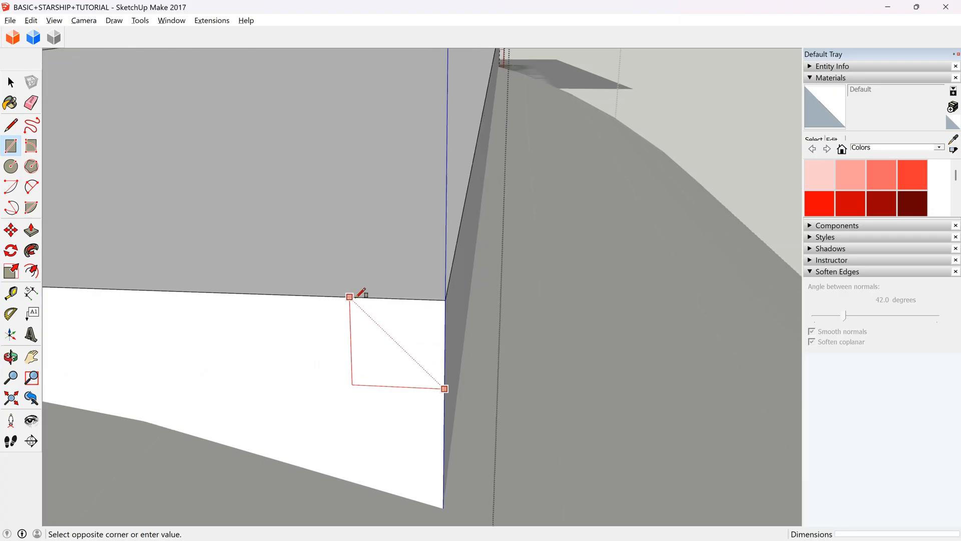
{"action": "left_click", "coordinate": [356, 298]}
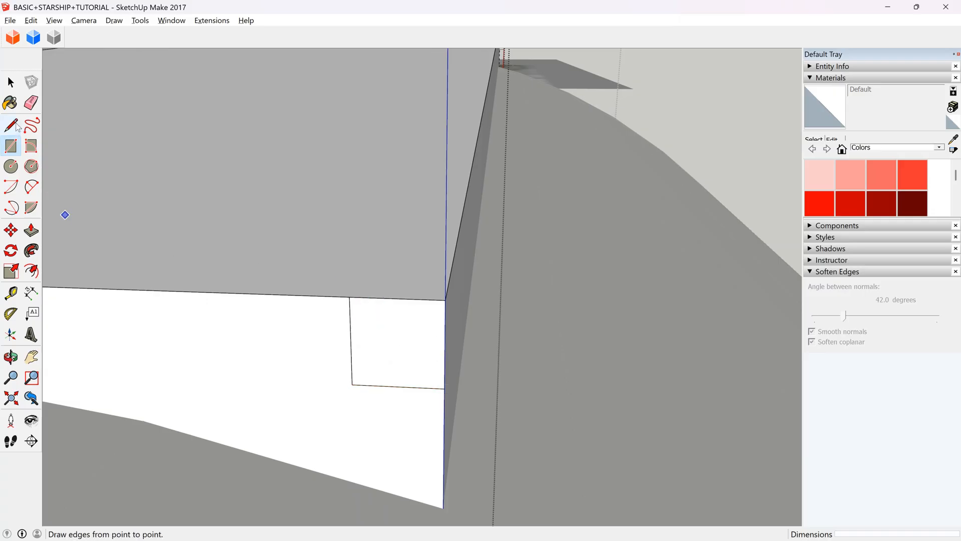
Draw a two-point arc across the small rectangle's opposite corners and select the quarter-round face it encloses.
{"action": "left_click", "coordinate": [31, 187]}
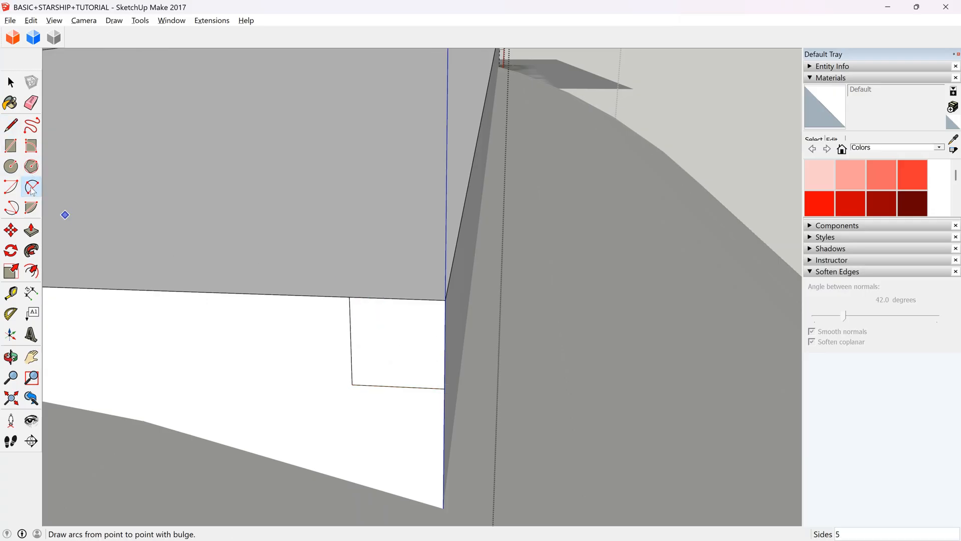
{"action": "left_click", "coordinate": [349, 297]}
{"action": "left_click", "coordinate": [445, 389]}
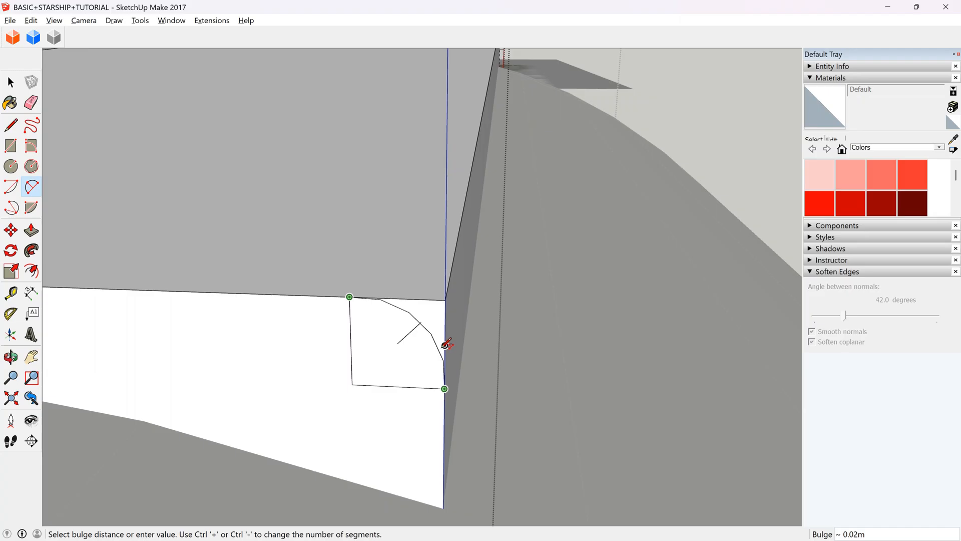
{"action": "left_click", "coordinate": [446, 344]}
{"action": "key", "text": "space"}
{"action": "left_click", "coordinate": [403, 368]}
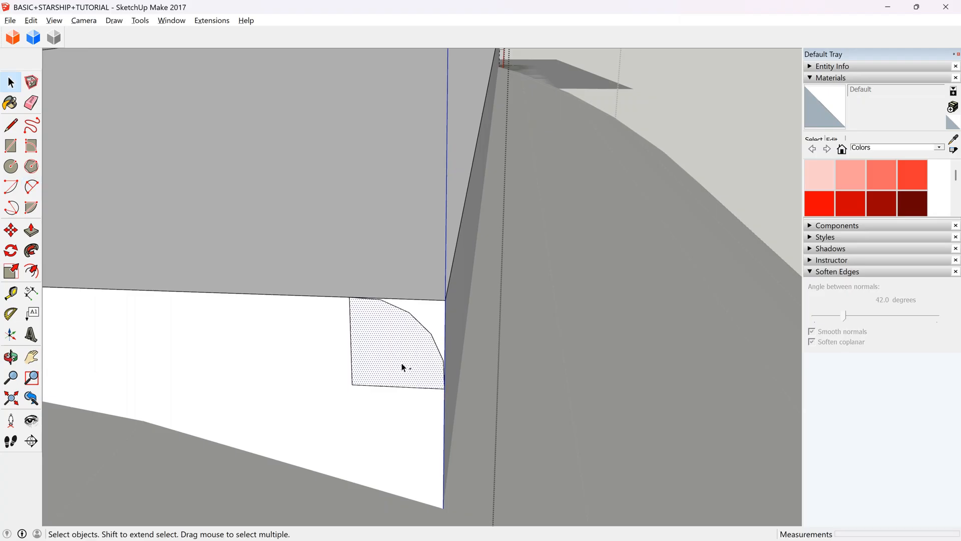
Undo the corner drawing, paste the quarter-round profile and move it by its outer lower corner onto the block's upper corner.
{"action": "key", "text": "ctrl+z"}
{"action": "key", "text": "ctrl+z"}
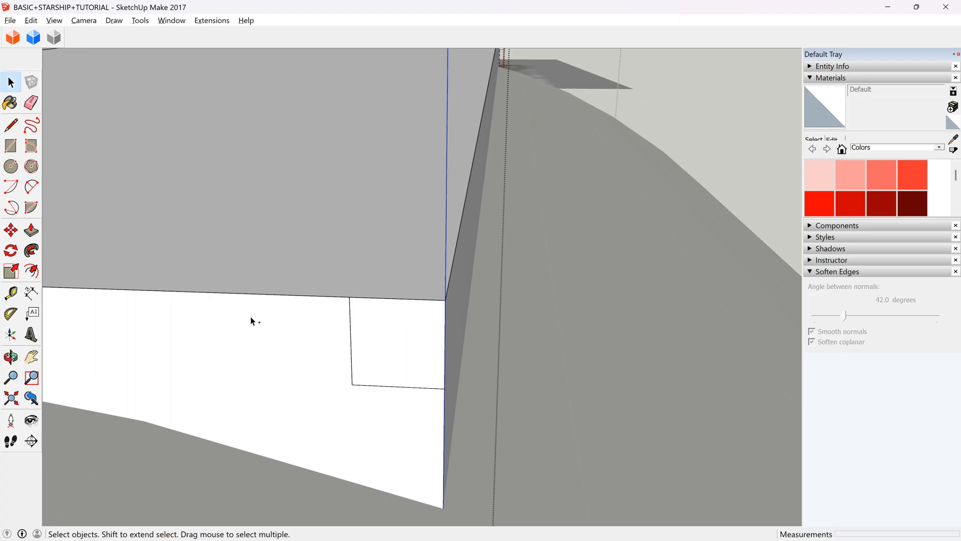
{"action": "scroll", "coordinate": [328, 356], "scroll_direction": "down", "scroll_amount": 2}
{"action": "key", "text": "ctrl+v"}
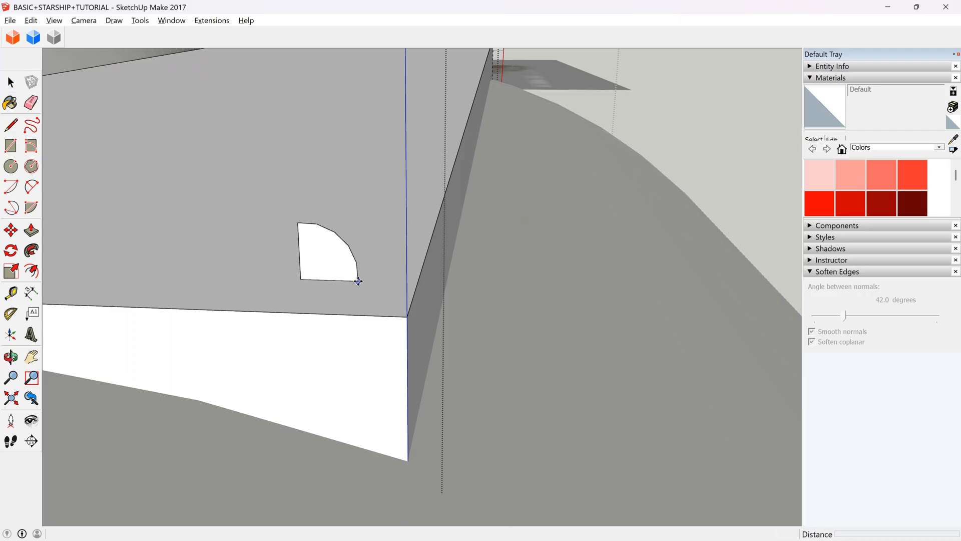
{"action": "left_click", "coordinate": [358, 280]}
{"action": "left_click", "coordinate": [358, 281]}
{"action": "left_click", "coordinate": [406, 317]}
{"action": "scroll", "coordinate": [371, 403], "scroll_direction": "down", "scroll_amount": 7}
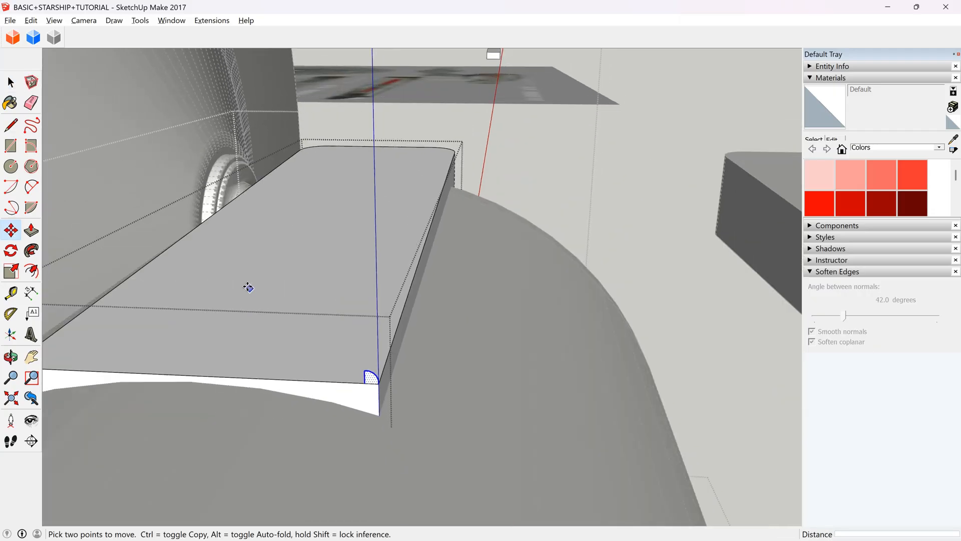
Sweep the quarter-round profile with Follow Me along both long upper edges and around the rounded end of the block.
{"action": "key", "text": "f"}
{"action": "key", "text": "p"}
{"action": "left_click", "coordinate": [376, 379]}
{"action": "key", "text": "ctrl+z"}
{"action": "left_click_drag", "start_coordinate": [375, 381], "coordinate": [453, 162]}
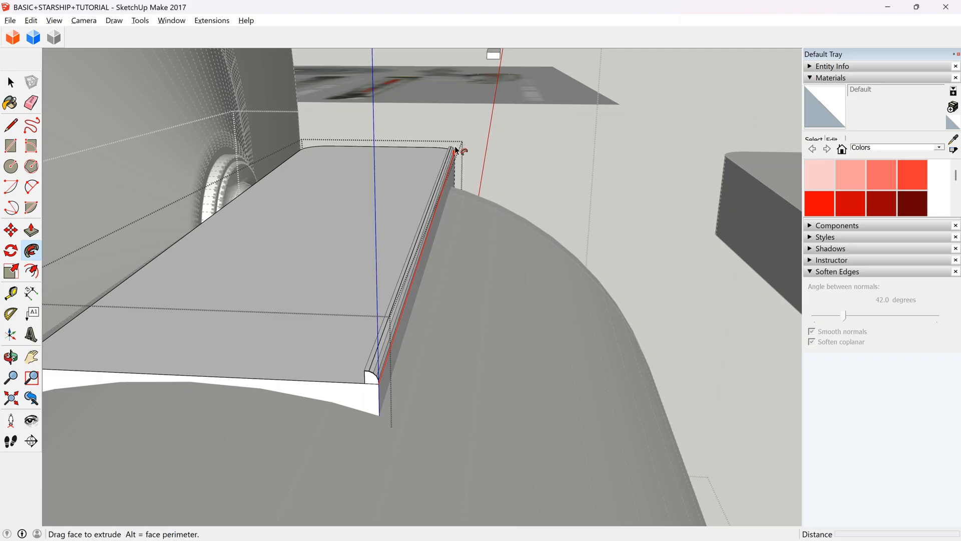
{"action": "scroll", "coordinate": [456, 151], "scroll_direction": "up", "scroll_amount": 3}
{"action": "left_click_drag", "start_coordinate": [477, 199], "coordinate": [398, 149]}
{"action": "scroll", "coordinate": [396, 145], "scroll_direction": "down", "scroll_amount": 3}
{"action": "scroll", "coordinate": [398, 146], "scroll_direction": "up", "scroll_amount": 5}
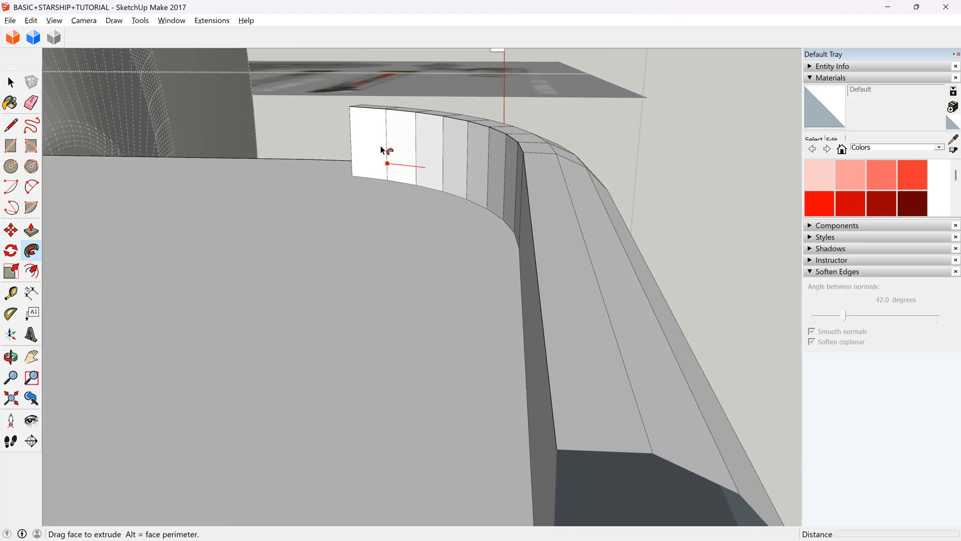
{"action": "scroll", "coordinate": [320, 162], "scroll_direction": "down", "scroll_amount": 4}
{"action": "scroll", "coordinate": [330, 165], "scroll_direction": "down", "scroll_amount": 3}
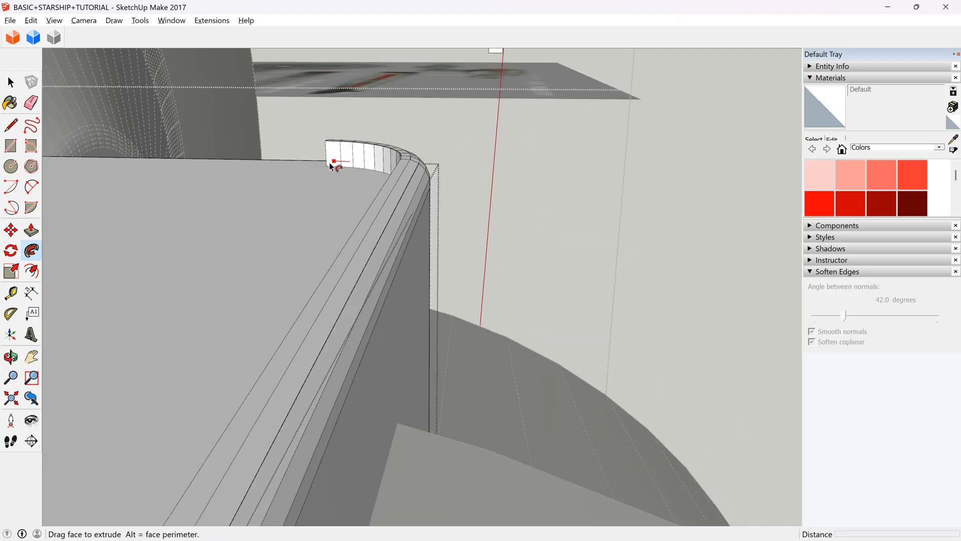
{"action": "scroll", "coordinate": [332, 165], "scroll_direction": "down", "scroll_amount": 4}
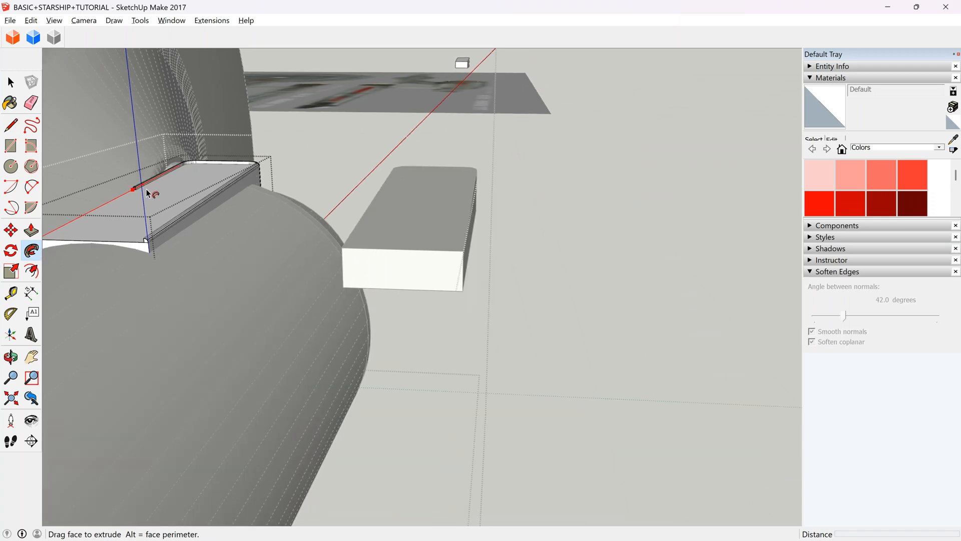
{"action": "scroll", "coordinate": [145, 192], "scroll_direction": "down", "scroll_amount": 3}
{"action": "left_click", "coordinate": [77, 224]}
{"action": "scroll", "coordinate": [79, 208], "scroll_direction": "up", "scroll_amount": 5}
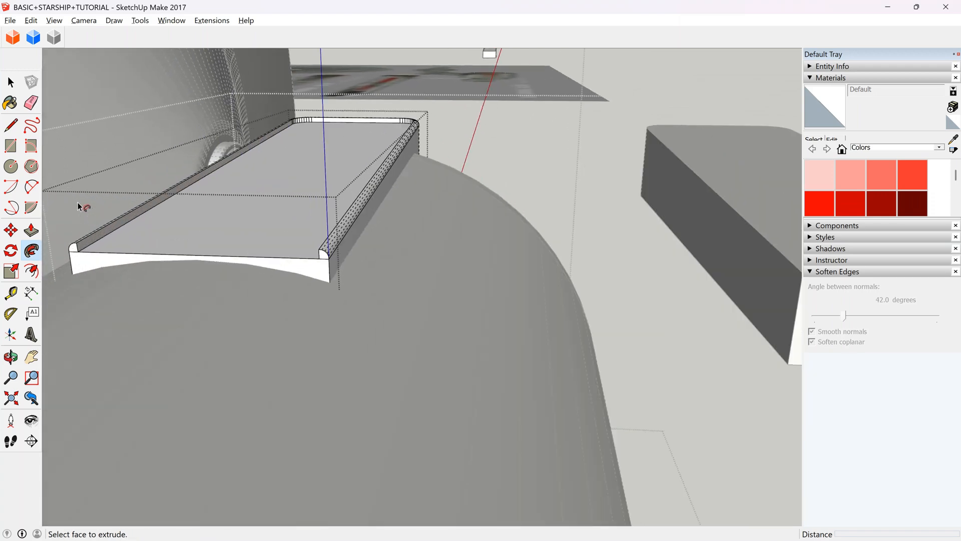
{"action": "scroll", "coordinate": [79, 206], "scroll_direction": "up", "scroll_amount": 3}
Push/Pull the recessed top face up to the upper edge of the rounded rim.
{"action": "key", "text": "space"}
{"action": "left_click", "coordinate": [140, 298]}
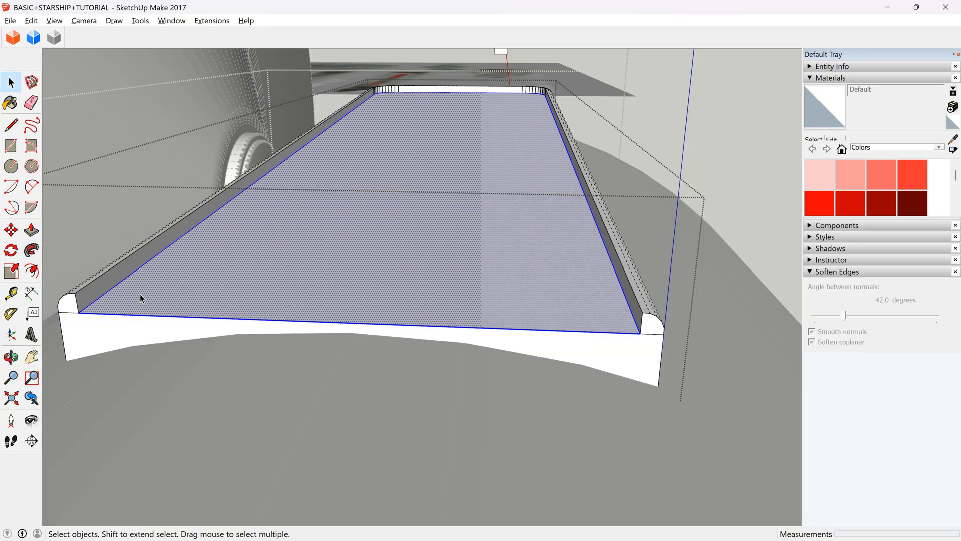
{"action": "left_click", "coordinate": [31, 230]}
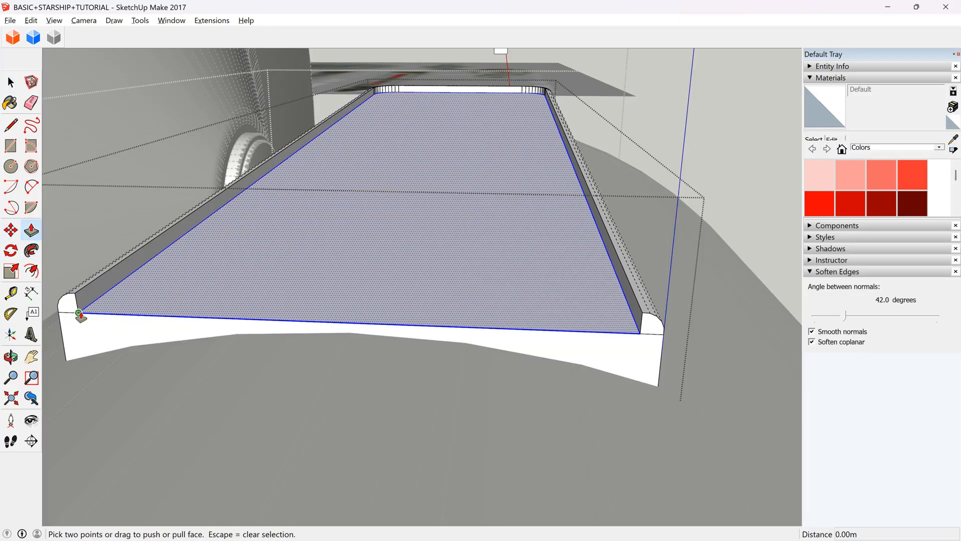
{"action": "left_click", "coordinate": [79, 314]}
{"action": "left_click", "coordinate": [75, 299]}
{"action": "key", "text": "space"}
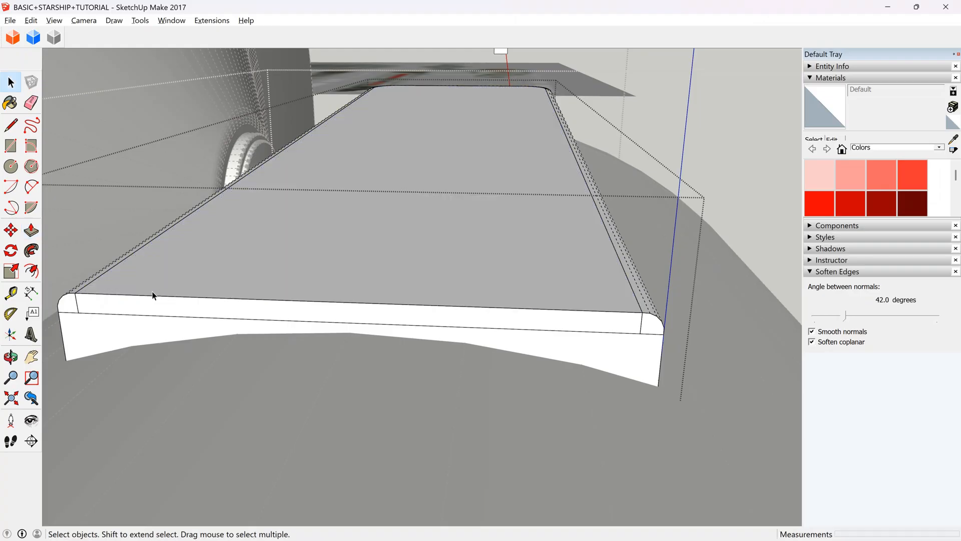
Erase the short vertical seam beside one rounded corner on the block's square end.
{"action": "left_click", "coordinate": [31, 102]}
{"action": "mouse_move", "coordinate": [79, 300]}
{"action": "left_mouse_down"}
{"action": "mouse_move", "coordinate": [91, 312]}
{"action": "mouse_move", "coordinate": [436, 346]}
{"action": "left_mouse_up"}
{"action": "key", "text": "ctrl+z"}
{"action": "left_click_drag", "start_coordinate": [646, 322], "coordinate": [639, 296]}
{"action": "key", "text": "space"}
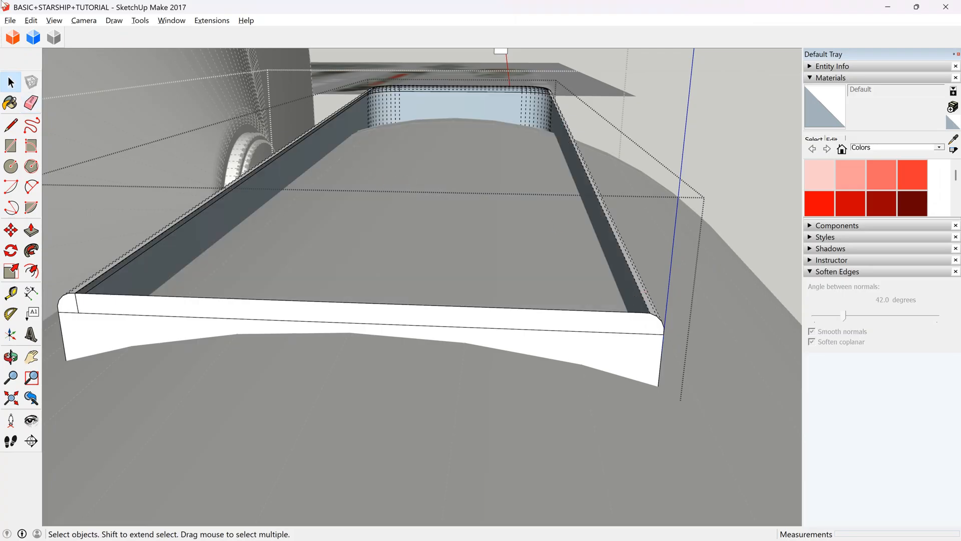
Turn off the display of hidden geometry and restore the block's top face.
{"action": "left_click", "coordinate": [58, 22]}
{"action": "left_click", "coordinate": [91, 67]}
{"action": "left_click", "coordinate": [338, 141]}
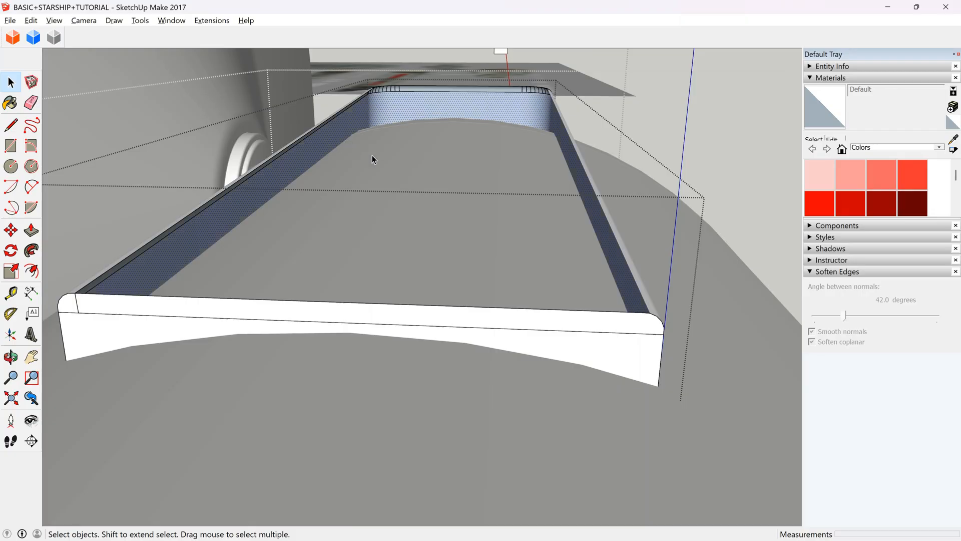
{"action": "left_click", "coordinate": [11, 357]}
{"action": "left_click_drag", "start_coordinate": [300, 294], "coordinate": [267, 328]}
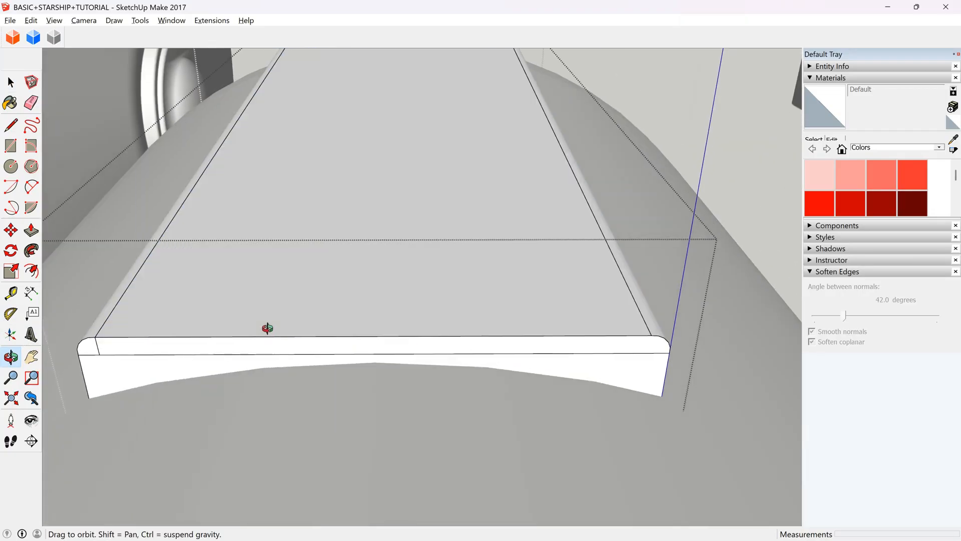
Erase the remaining seams and faces of the square end, and redraw its upper edge between the two rounded corners.
{"action": "key", "text": "space"}
{"action": "left_click", "coordinate": [31, 103]}
{"action": "left_click", "coordinate": [96, 350]}
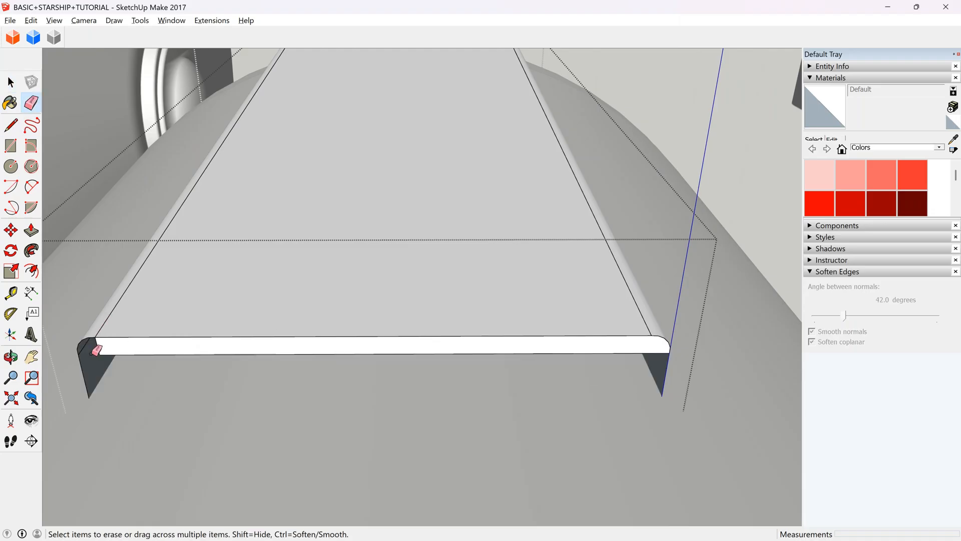
{"action": "left_click", "coordinate": [118, 353]}
{"action": "left_click", "coordinate": [10, 125]}
{"action": "left_click", "coordinate": [95, 336]}
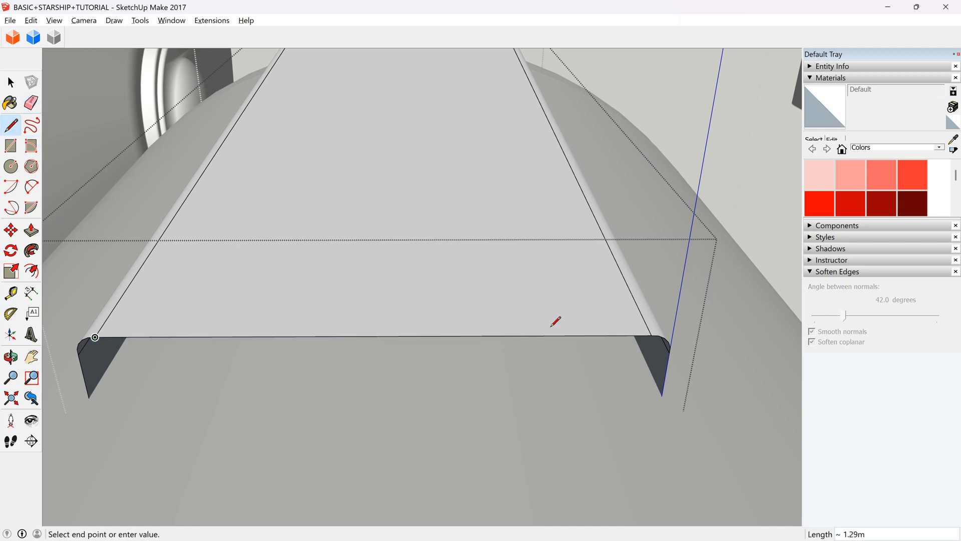
{"action": "left_click", "coordinate": [651, 335]}
{"action": "scroll", "coordinate": [490, 214], "scroll_direction": "down", "scroll_amount": 1}
{"action": "scroll", "coordinate": [491, 214], "scroll_direction": "down", "scroll_amount": 2}
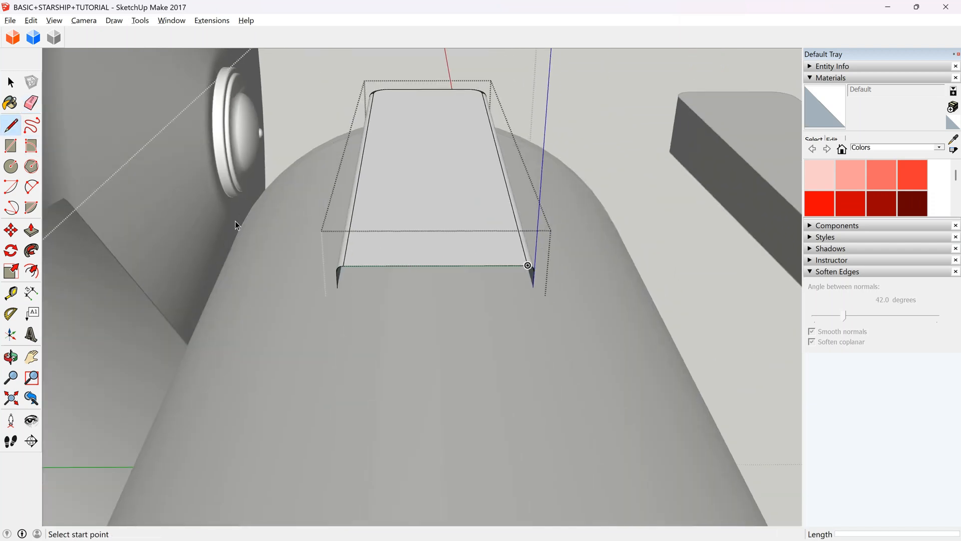
Close the block, copy it and paste the copy in the open space beside the hull.
{"action": "left_click", "coordinate": [11, 82]}
{"action": "left_click", "coordinate": [452, 236]}
{"action": "scroll", "coordinate": [335, 203], "scroll_direction": "down", "scroll_amount": 2}
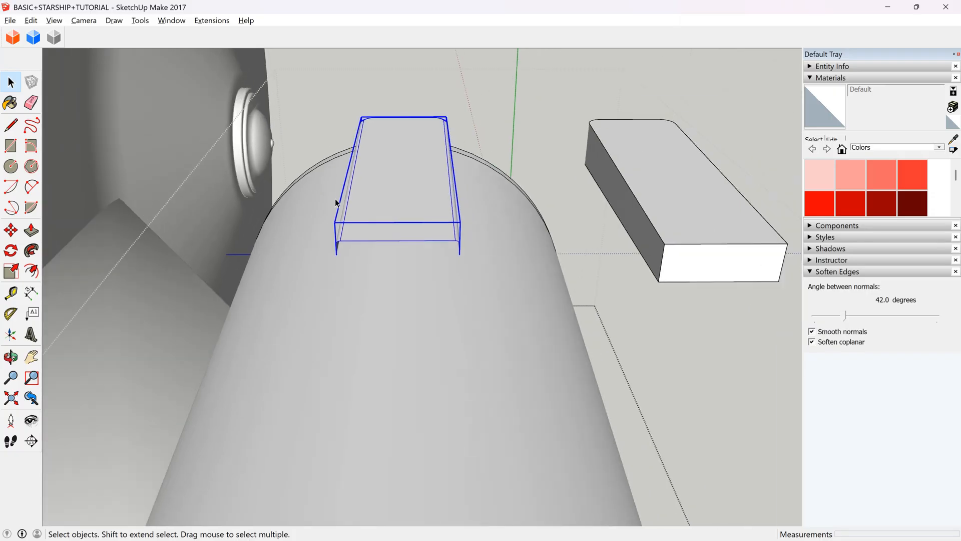
{"action": "scroll", "coordinate": [396, 206], "scroll_direction": "down", "scroll_amount": 2}
{"action": "key", "text": "ctrl+v"}
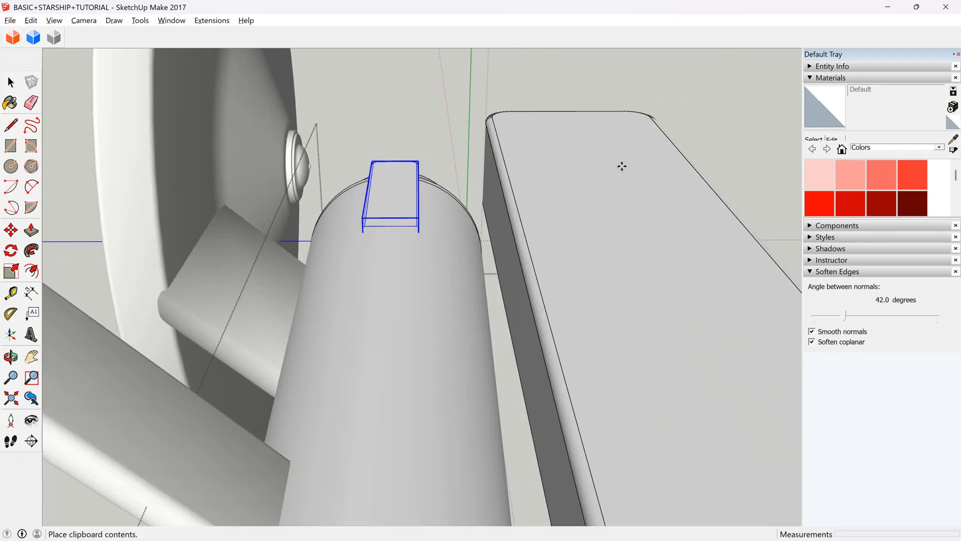
{"action": "left_click", "coordinate": [558, 156]}
Open the pasted block, draw a 1.70 m lower edge across its open end and a line joining the upper and lower edges' midpoints.
{"action": "double_click", "coordinate": [546, 232]}
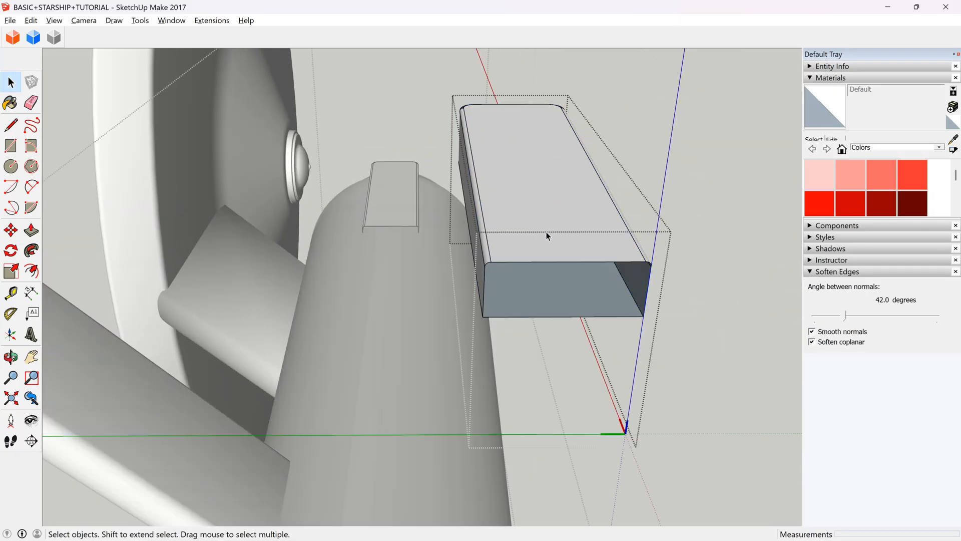
{"action": "triple_click", "coordinate": [546, 232]}
{"action": "left_click", "coordinate": [11, 126]}
{"action": "left_click", "coordinate": [483, 316]}
{"action": "left_click", "coordinate": [643, 316]}
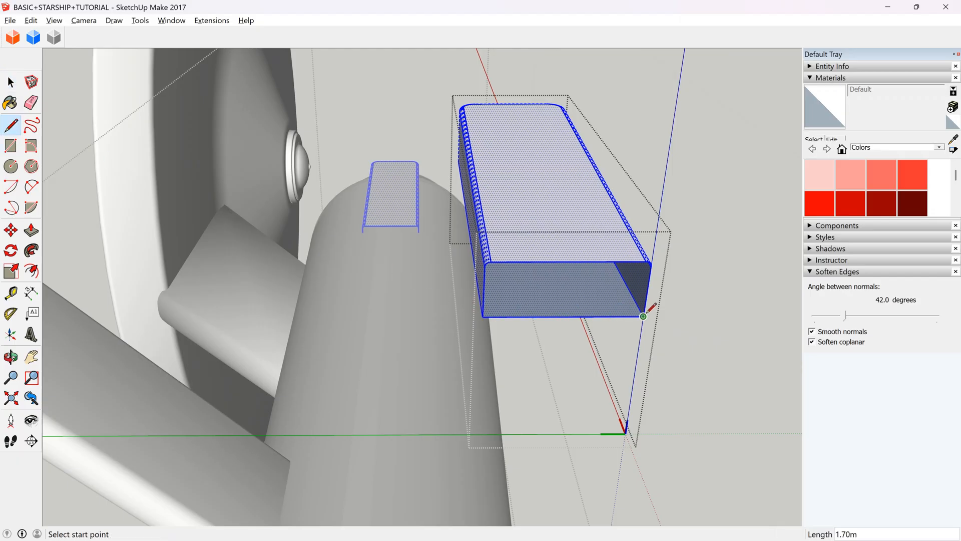
{"action": "left_click", "coordinate": [569, 261]}
{"action": "left_click", "coordinate": [563, 317]}
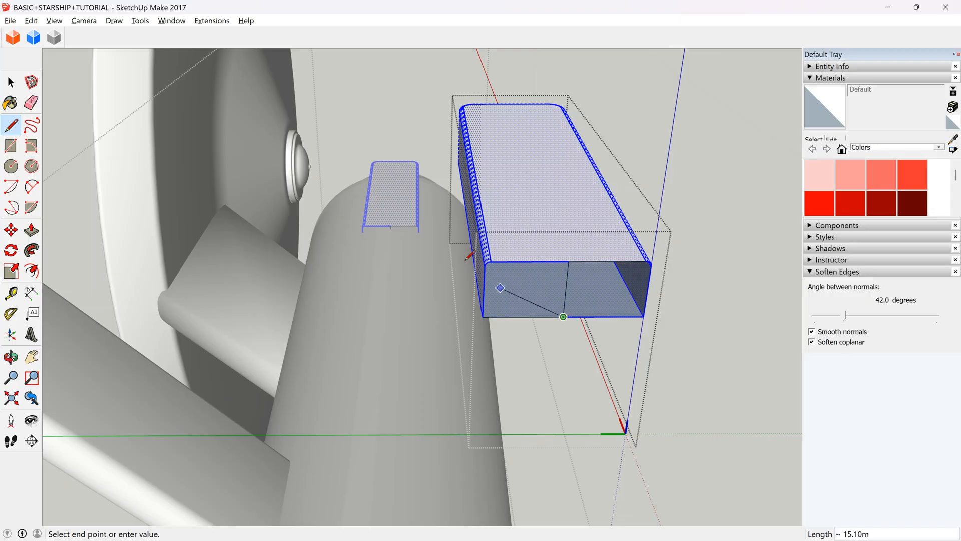
Close the copy's open end with a 1.70 m line between its rounded corners, and erase that line and the midpoint line.
{"action": "key", "text": "Escape"}
{"action": "scroll", "coordinate": [489, 263], "scroll_direction": "up", "scroll_amount": 3}
{"action": "left_click", "coordinate": [485, 263]}
{"action": "left_click", "coordinate": [737, 263]}
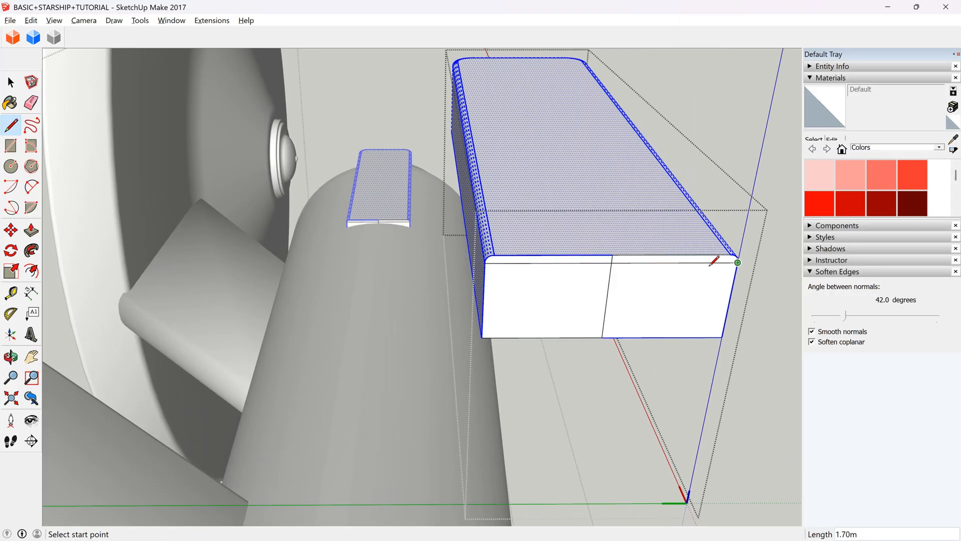
{"action": "key", "text": "e"}
{"action": "left_click", "coordinate": [606, 293]}
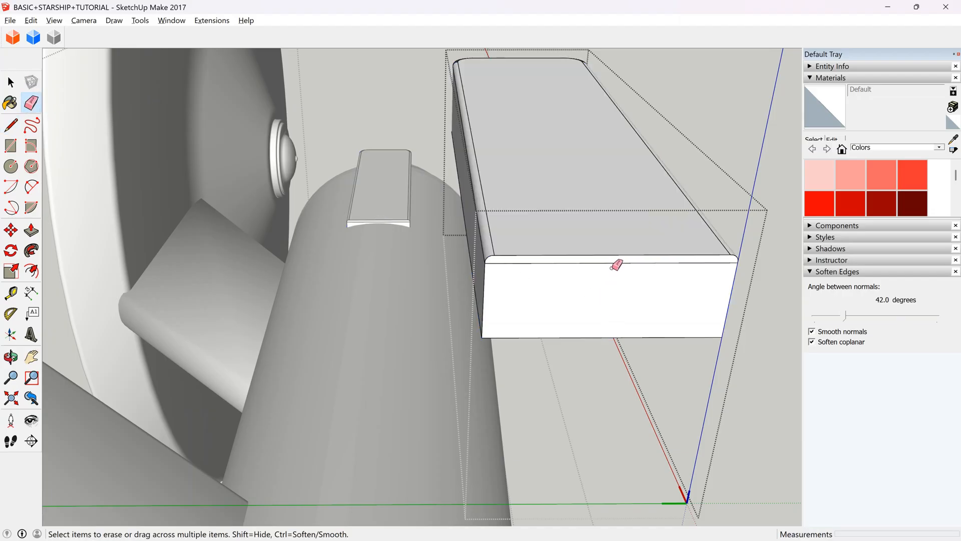
{"action": "left_click", "coordinate": [603, 262]}
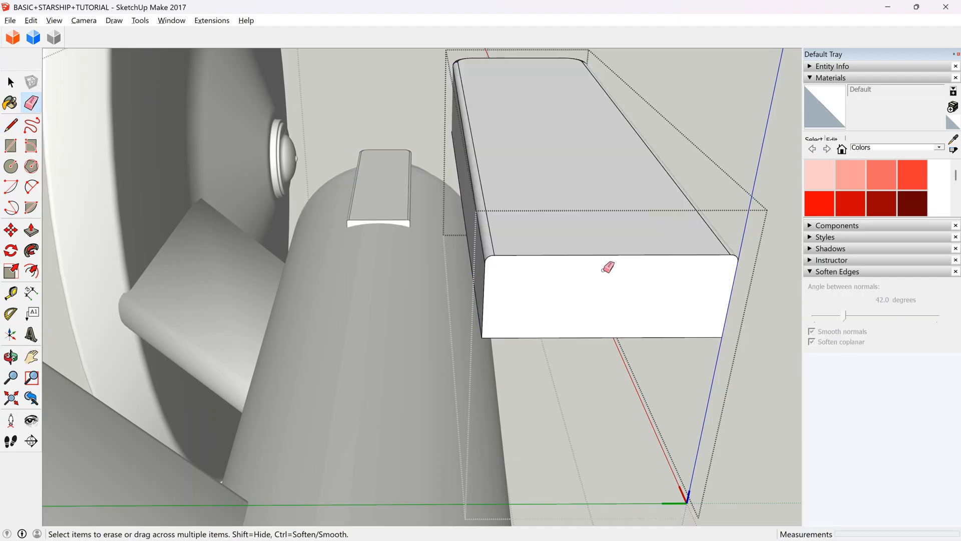
Close the pasted block and delete this copy from beside the hull.
{"action": "left_click", "coordinate": [11, 83]}
{"action": "key", "text": "Escape"}
{"action": "left_click", "coordinate": [575, 289]}
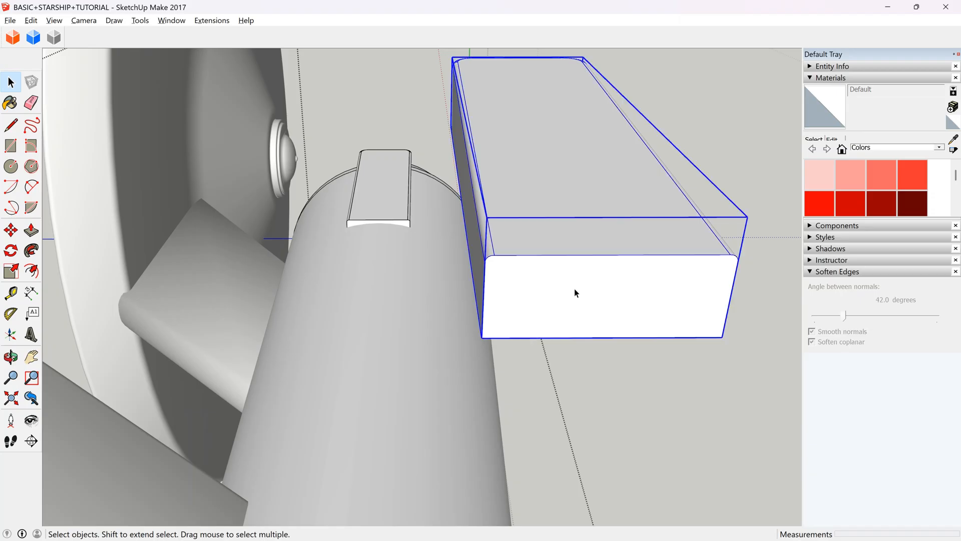
{"action": "key", "text": "Delete"}
Open the rounded block on the hull and soften its edges at 38.7 degrees.
{"action": "scroll", "coordinate": [361, 183], "scroll_direction": "up", "scroll_amount": 1}
{"action": "left_click", "coordinate": [363, 184]}
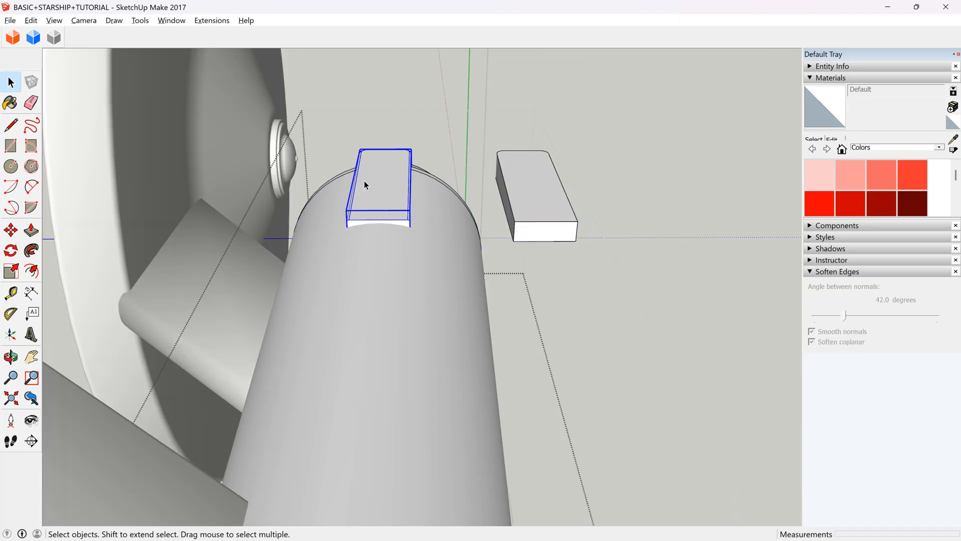
{"action": "scroll", "coordinate": [365, 182], "scroll_direction": "up", "scroll_amount": 3}
{"action": "scroll", "coordinate": [365, 181], "scroll_direction": "up", "scroll_amount": 2}
{"action": "scroll", "coordinate": [374, 125], "scroll_direction": "up", "scroll_amount": 3}
{"action": "left_click", "coordinate": [838, 317]}
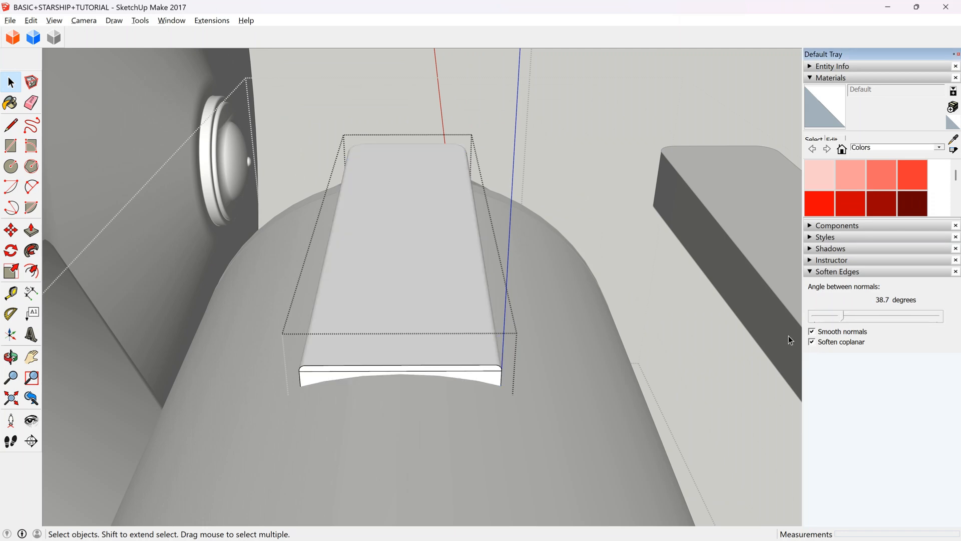
Delete the seam line across the block's square end and close the block.
{"action": "left_click", "coordinate": [443, 372]}
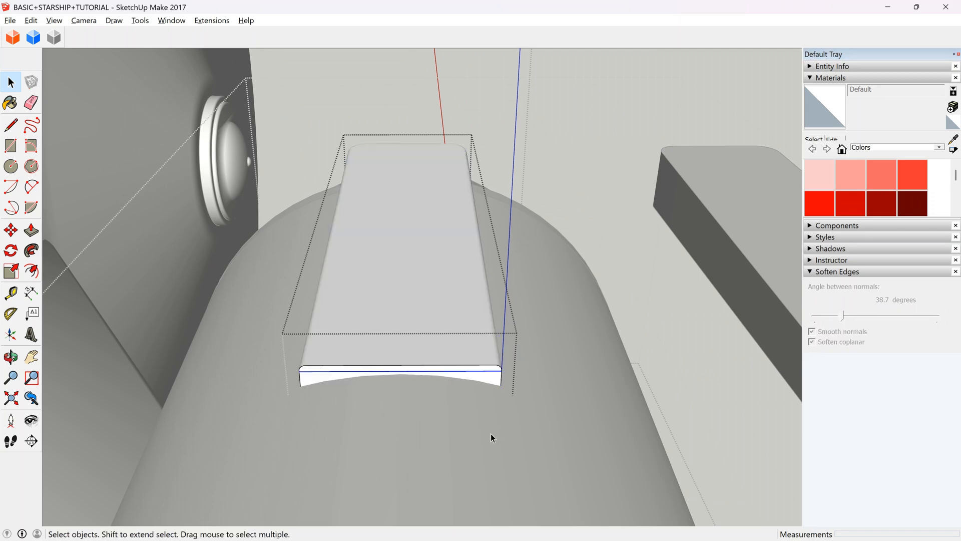
{"action": "key", "text": "Delete"}
{"action": "scroll", "coordinate": [410, 333], "scroll_direction": "down", "scroll_amount": 2}
{"action": "key", "text": "Escape"}
{"action": "scroll", "coordinate": [393, 328], "scroll_direction": "down", "scroll_amount": 4}
{"action": "scroll", "coordinate": [370, 321], "scroll_direction": "up", "scroll_amount": 2}
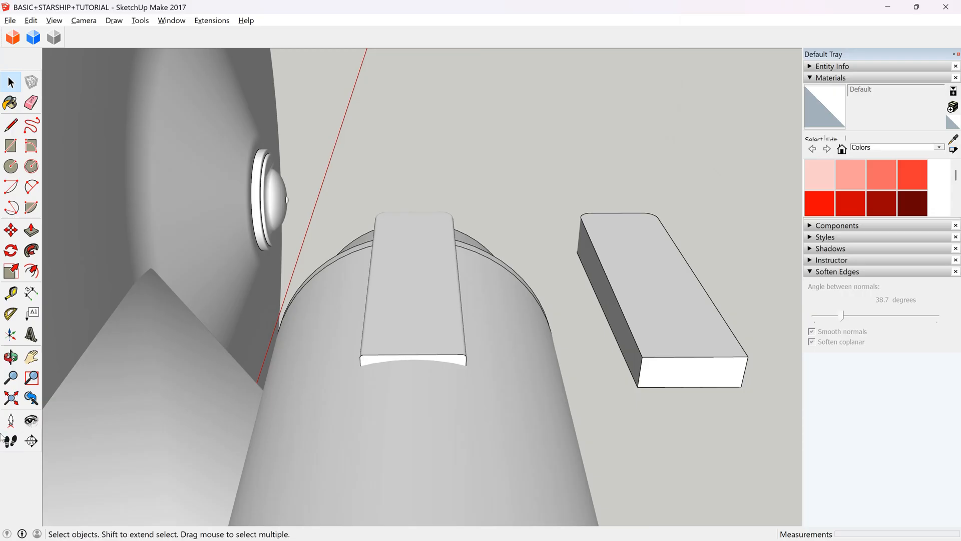
Reopen the hull block from its rounded end, select all its geometry and soften the edges at 68.5 degrees.
{"action": "left_click", "coordinate": [12, 358]}
{"action": "left_click_drag", "start_coordinate": [326, 331], "coordinate": [568, 409]}
{"action": "key", "text": "space"}
{"action": "scroll", "coordinate": [591, 399], "scroll_direction": "up", "scroll_amount": 3}
{"action": "double_click", "coordinate": [643, 382]}
{"action": "double_click", "coordinate": [643, 382]}
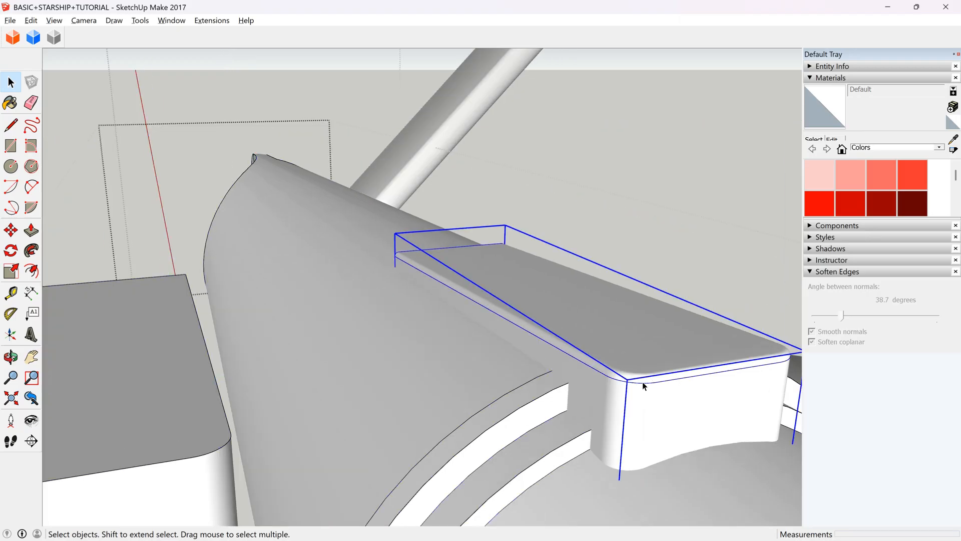
{"action": "triple_click", "coordinate": [643, 382]}
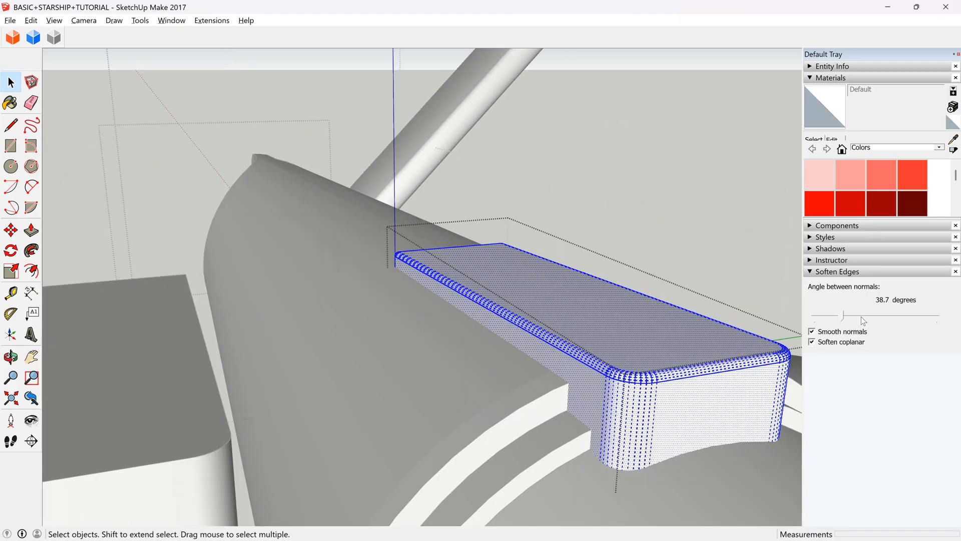
{"action": "left_click_drag", "start_coordinate": [858, 316], "coordinate": [863, 316]}
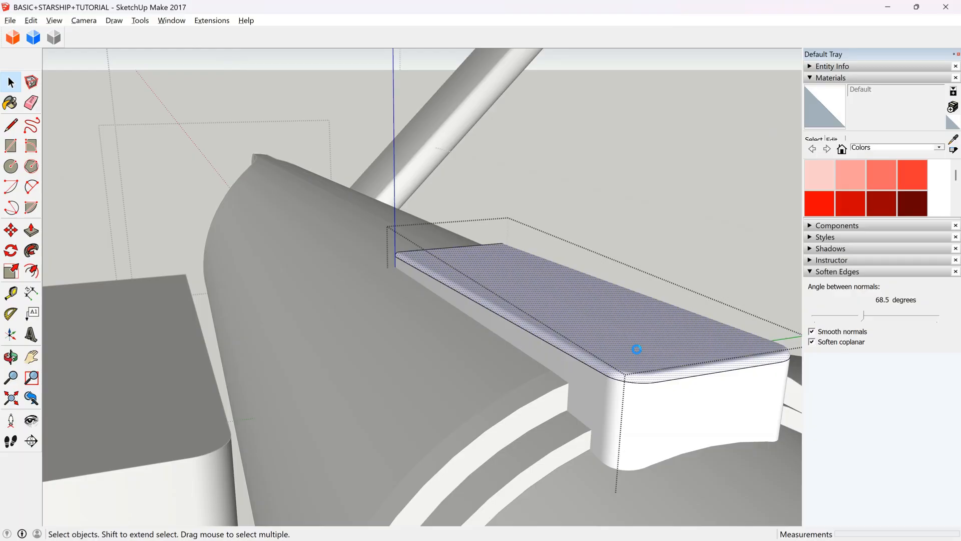
Try deleting the block's rounded top surface and the flat face beneath it, and undo the deletions.
{"action": "left_click", "coordinate": [635, 350]}
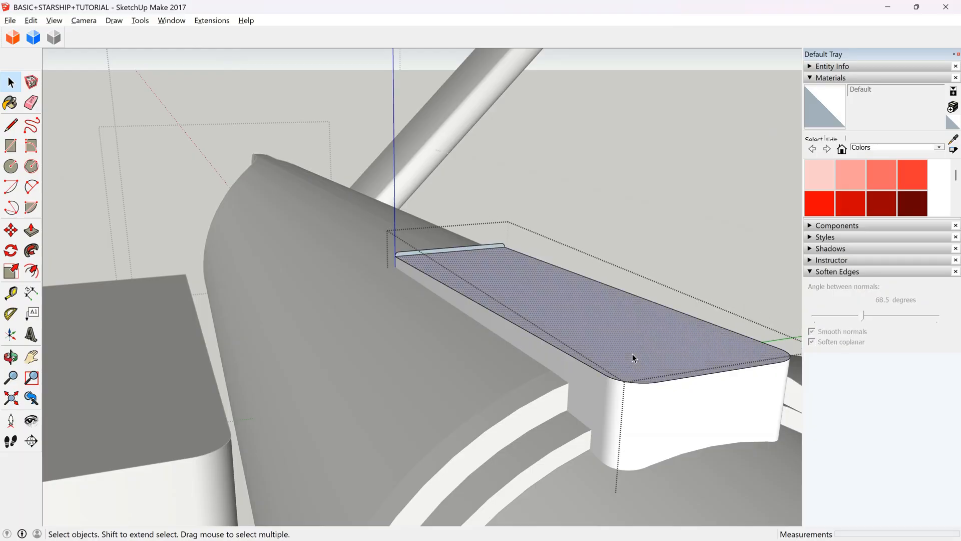
{"action": "key", "text": "Delete"}
{"action": "key", "text": "ctrl+z"}
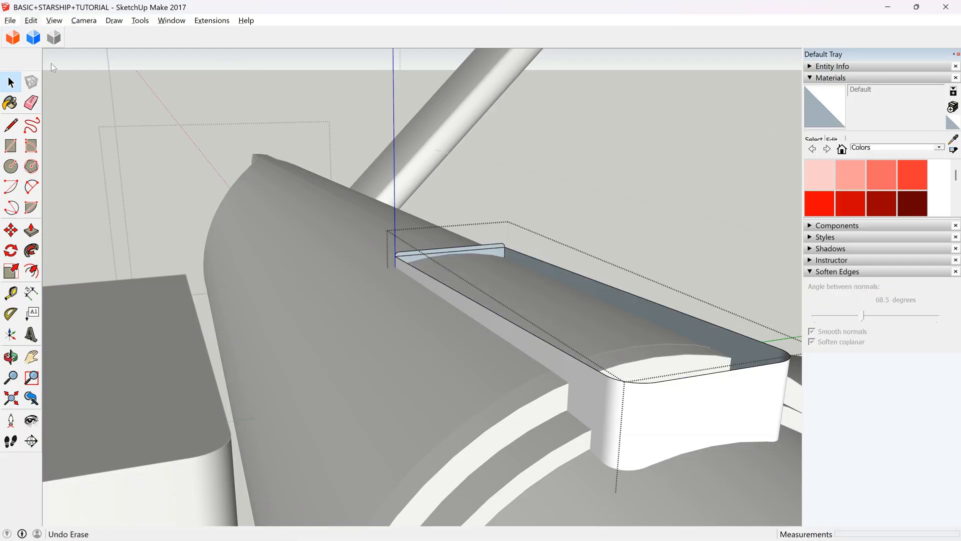
{"action": "triple_click", "coordinate": [552, 298]}
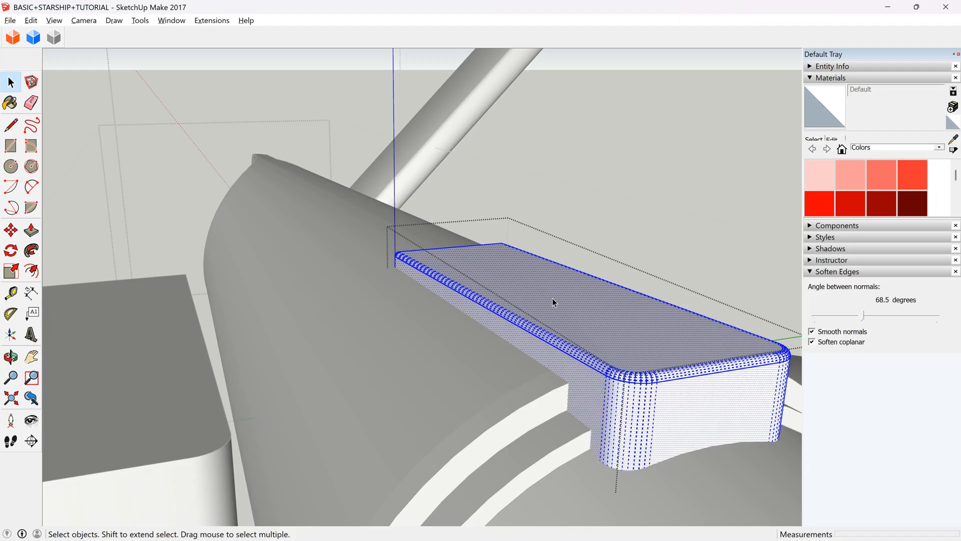
{"action": "middle_click_drag", "start_coordinate": [329, 315], "coordinate": [441, 334]}
{"action": "left_click", "coordinate": [440, 334]}
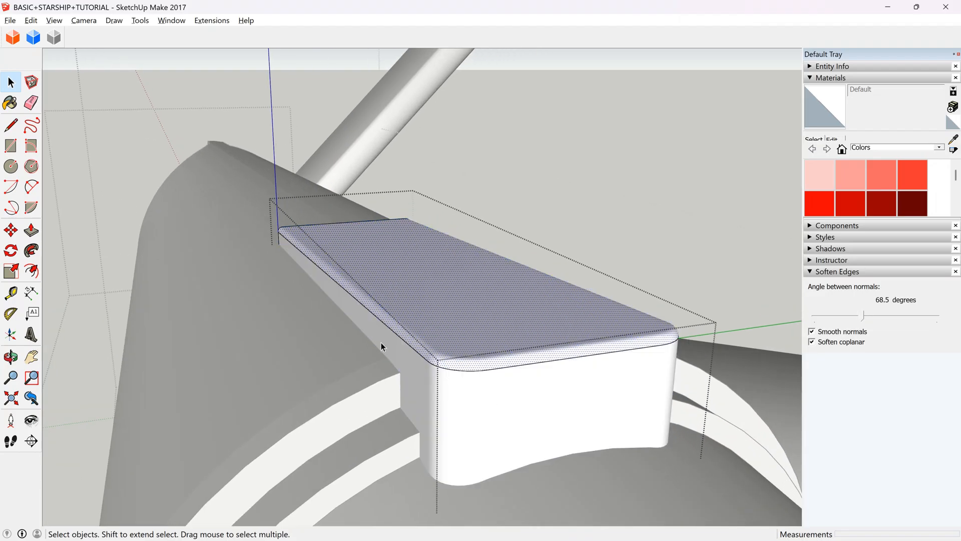
{"action": "scroll", "coordinate": [453, 386], "scroll_direction": "up", "scroll_amount": 2}
{"action": "key", "text": "Delete"}
{"action": "left_click", "coordinate": [452, 335]}
{"action": "key", "text": "Delete"}
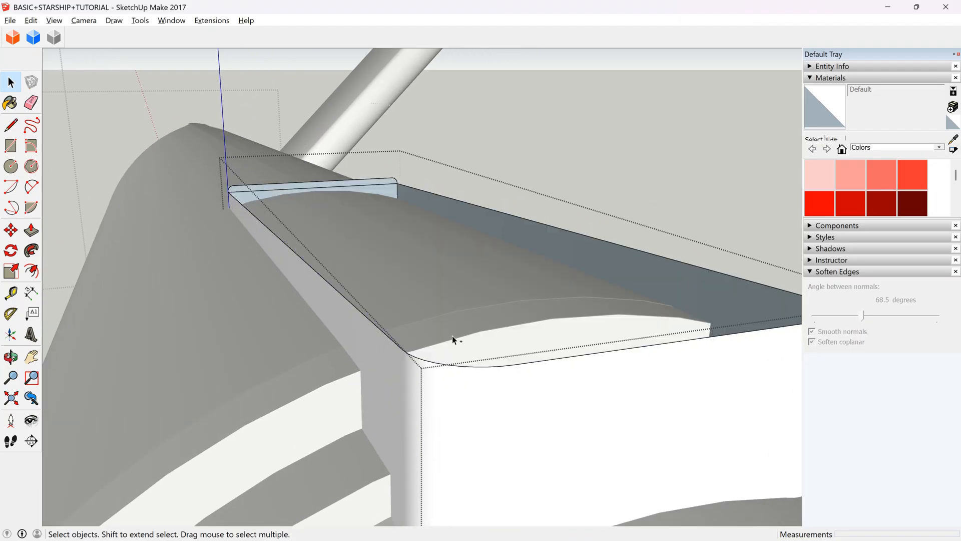
{"action": "key", "text": "ctrl+z"}
{"action": "key", "text": "ctrl+z"}
Select all of the block's geometry again, set the edge softening angle to 59.6 degrees and select the top surface.
{"action": "scroll", "coordinate": [473, 353], "scroll_direction": "down", "scroll_amount": 1}
{"action": "scroll", "coordinate": [472, 356], "scroll_direction": "down", "scroll_amount": 1}
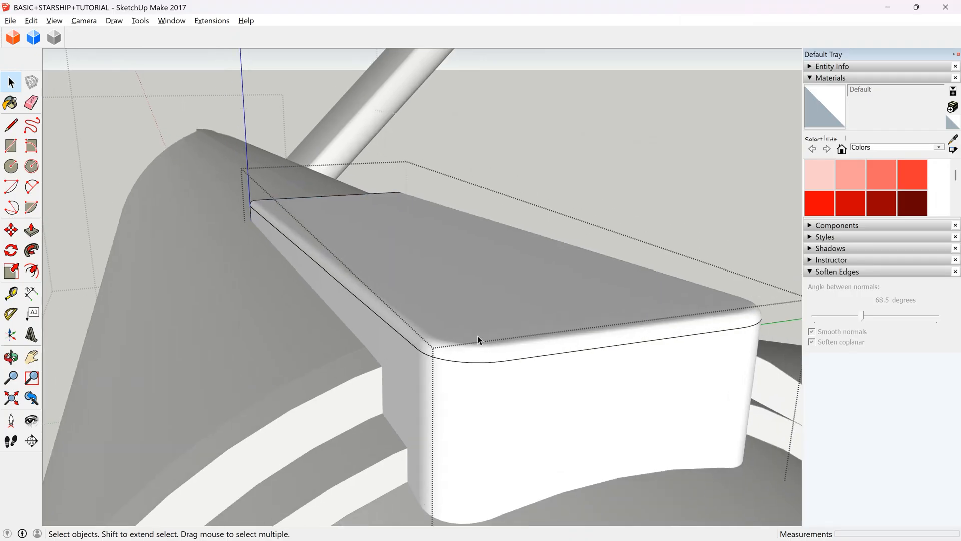
{"action": "left_click", "coordinate": [476, 329]}
{"action": "left_click", "coordinate": [471, 368]}
{"action": "left_click", "coordinate": [469, 362]}
{"action": "scroll", "coordinate": [464, 352], "scroll_direction": "up", "scroll_amount": 1}
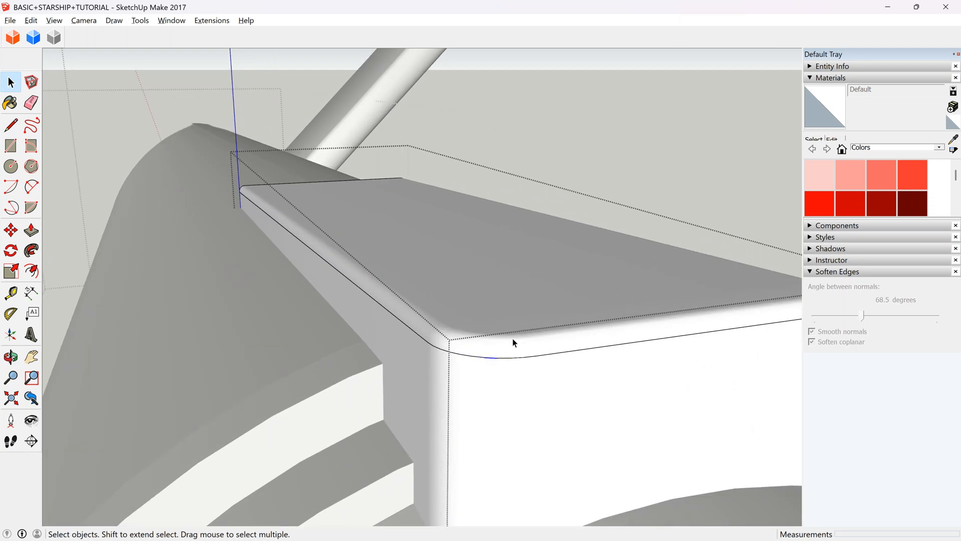
{"action": "left_click", "coordinate": [470, 310]}
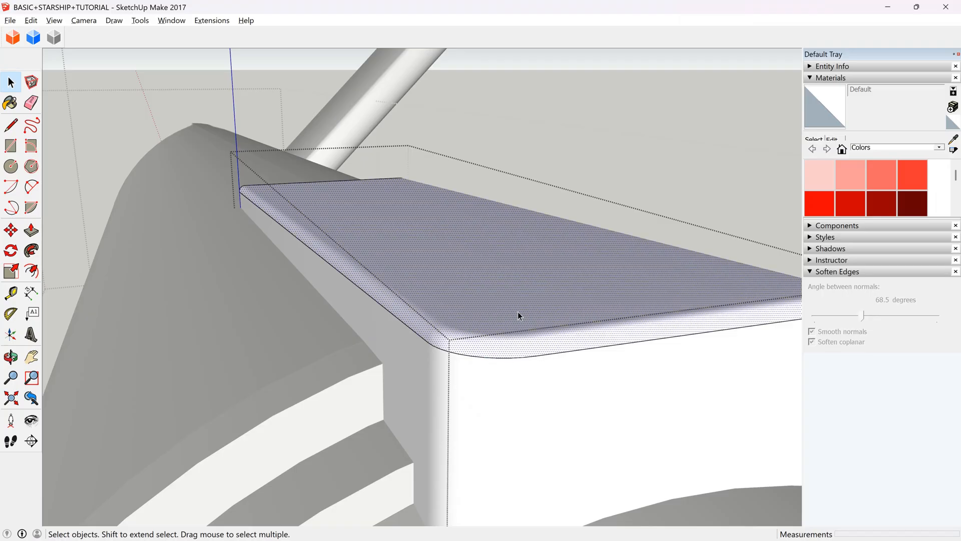
{"action": "triple_click", "coordinate": [517, 293]}
{"action": "left_click_drag", "start_coordinate": [852, 314], "coordinate": [857, 317]}
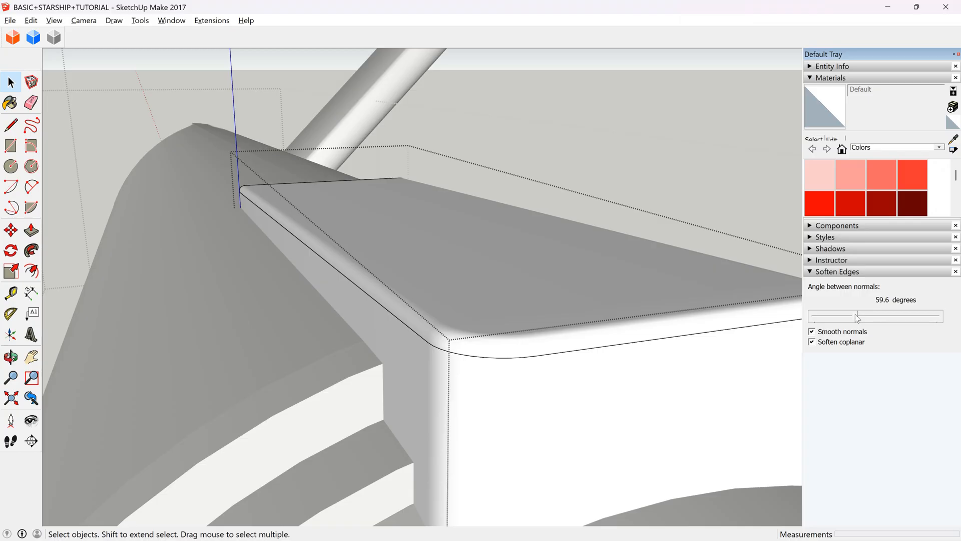
{"action": "left_click", "coordinate": [383, 291]}
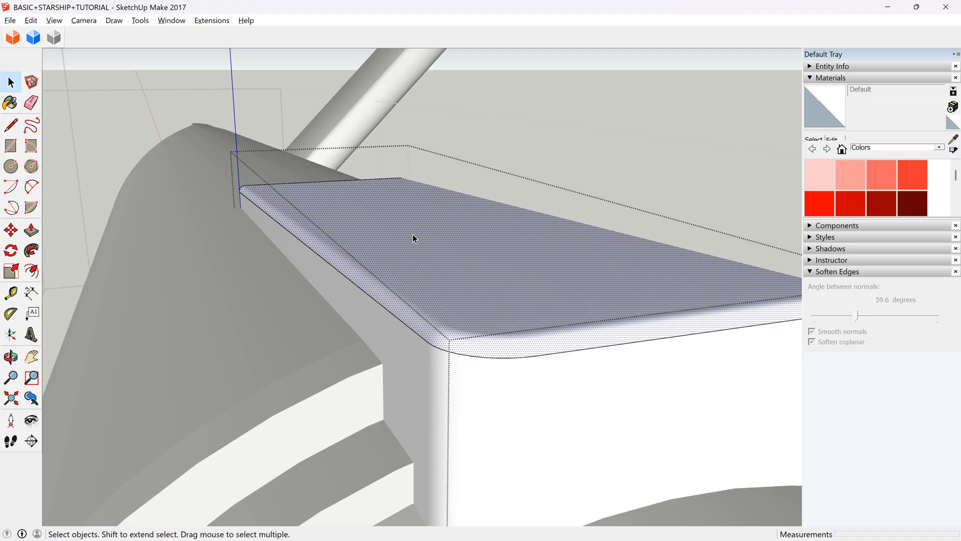
Cut the block's rounded top surface, delete the flat face beneath it, and paste the rounded top back in place.
{"action": "key", "text": "Delete"}
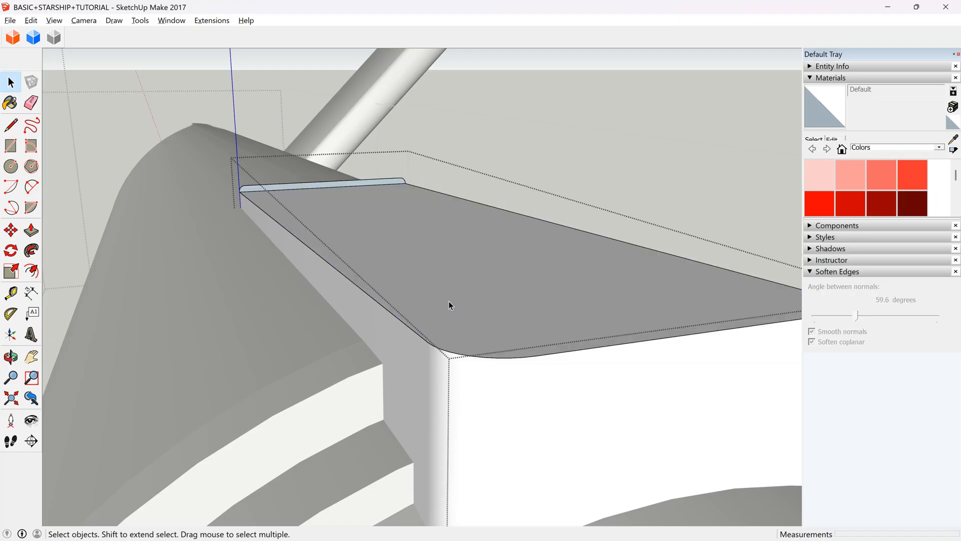
{"action": "left_click", "coordinate": [416, 290]}
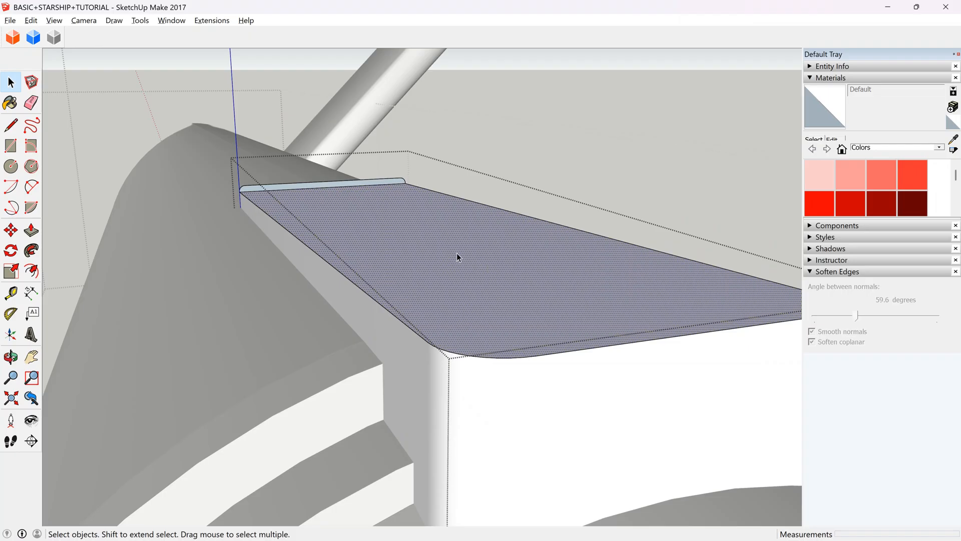
{"action": "middle_click_drag", "start_coordinate": [201, 305], "coordinate": [271, 295]}
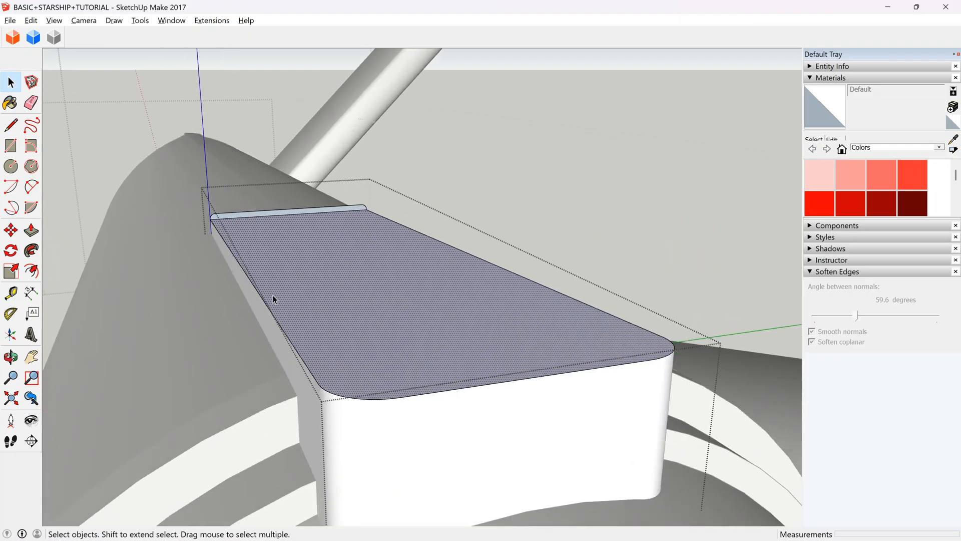
{"action": "key", "text": "Delete"}
{"action": "left_click", "coordinate": [31, 20]}
{"action": "left_click", "coordinate": [76, 107]}
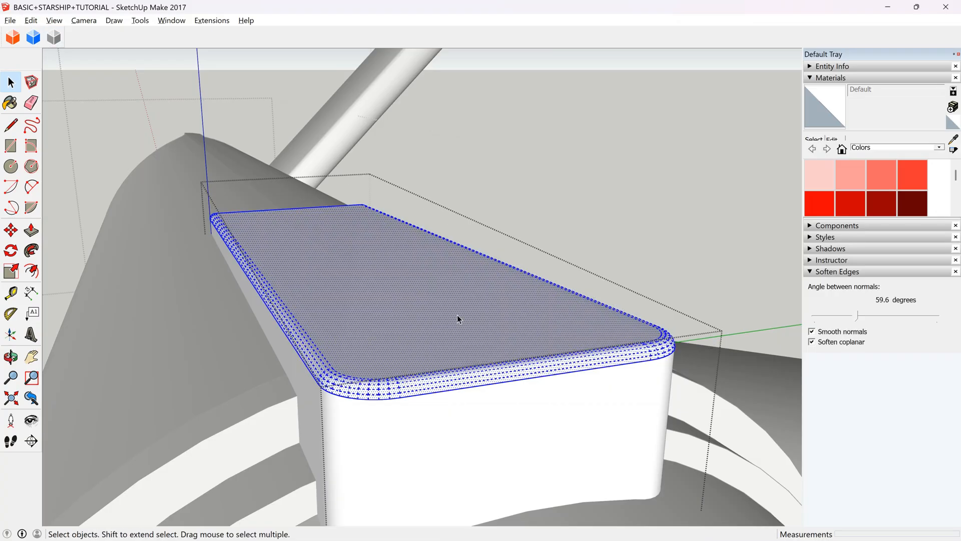
Select all of the block's geometry, set the edge softening angle to 51.9 degrees and close the block.
{"action": "scroll", "coordinate": [457, 314], "scroll_direction": "down", "scroll_amount": 2}
{"action": "scroll", "coordinate": [422, 343], "scroll_direction": "up", "scroll_amount": 2}
{"action": "left_click", "coordinate": [422, 343]}
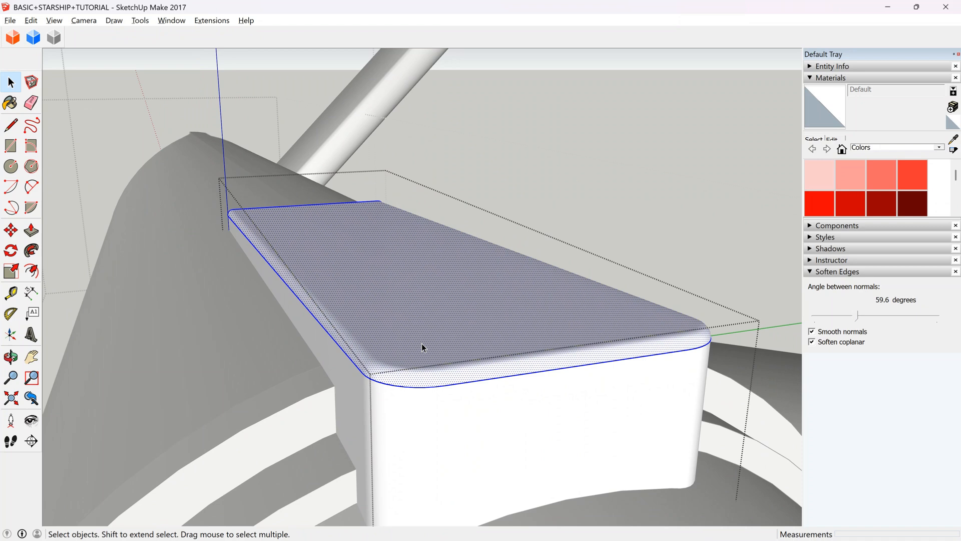
{"action": "triple_click", "coordinate": [421, 343]}
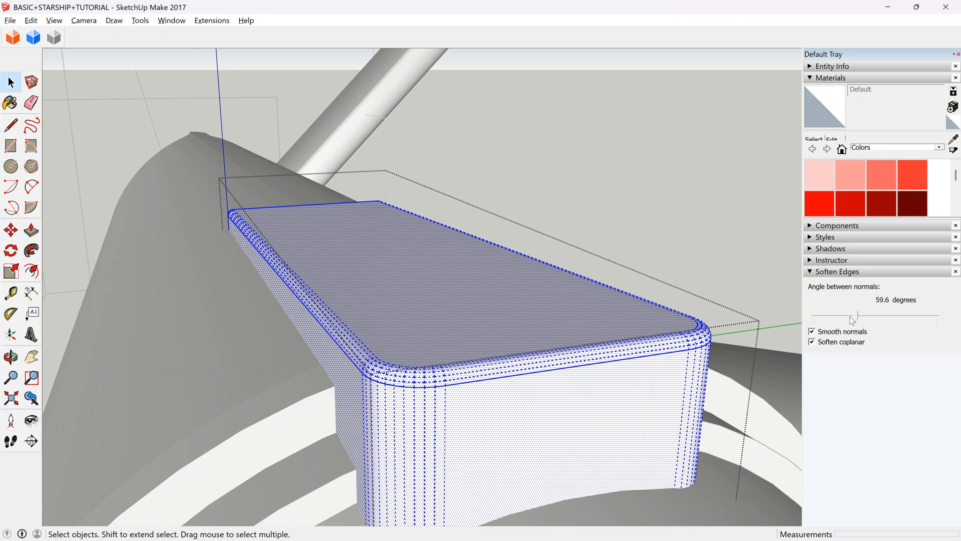
{"action": "left_click_drag", "start_coordinate": [850, 316], "coordinate": [844, 318]}
{"action": "scroll", "coordinate": [558, 293], "scroll_direction": "down", "scroll_amount": 2}
{"action": "key", "text": "Escape"}
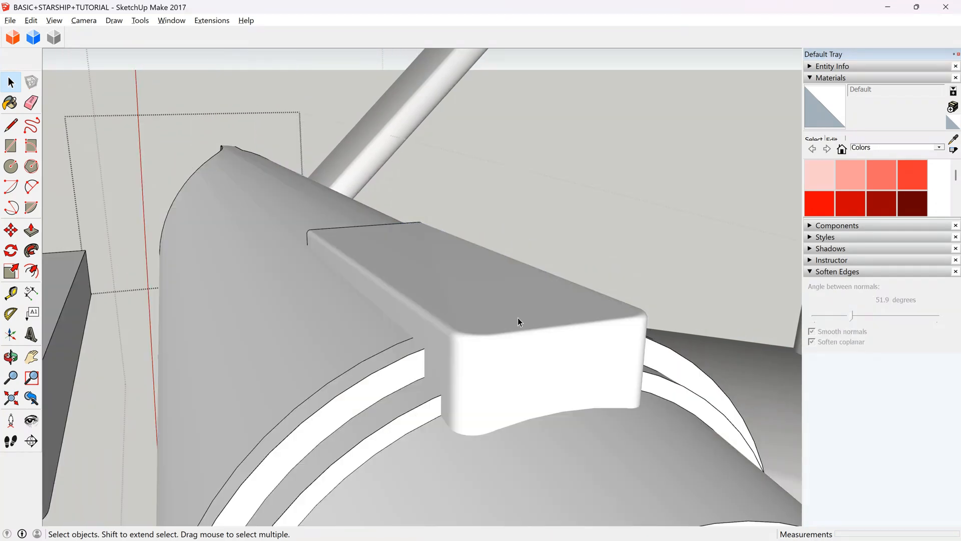
Move the rounded hull block 0.09 m along the green axis, deeper into the hull.
{"action": "middle_click_drag", "start_coordinate": [388, 238], "coordinate": [305, 324]}
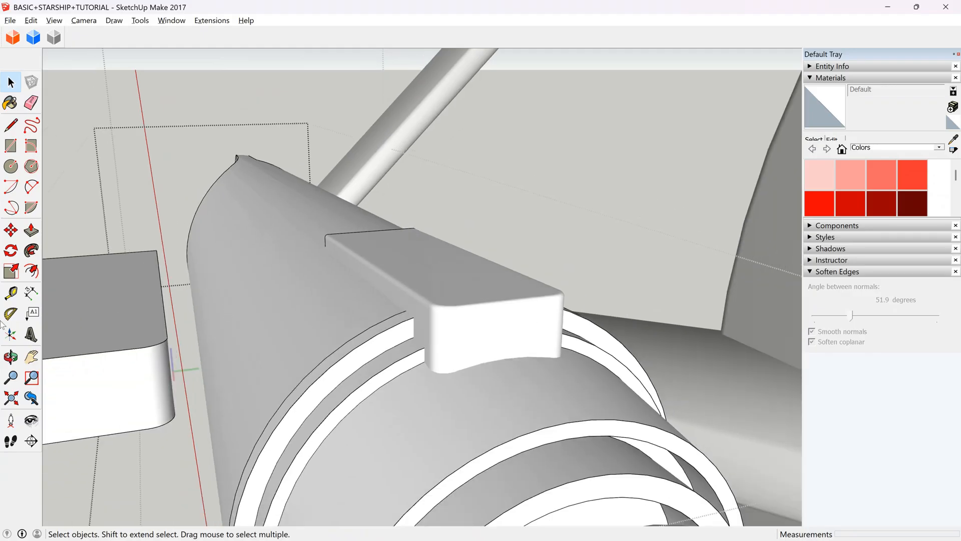
{"action": "left_click", "coordinate": [11, 356]}
{"action": "left_click_drag", "start_coordinate": [412, 350], "coordinate": [239, 290]}
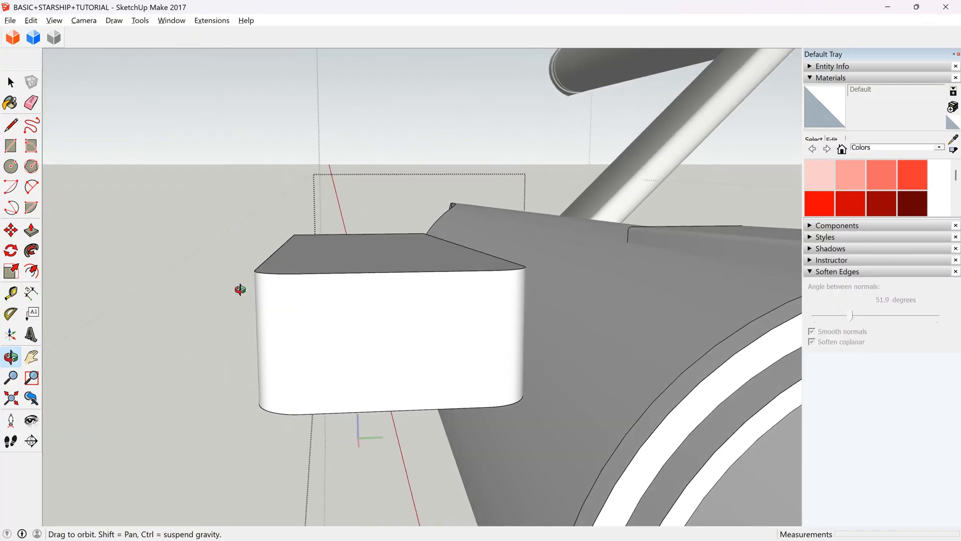
{"action": "scroll", "coordinate": [425, 281], "scroll_direction": "up", "scroll_amount": 3}
{"action": "left_click_drag", "start_coordinate": [425, 281], "coordinate": [271, 308]}
{"action": "key", "text": "space"}
{"action": "left_click", "coordinate": [270, 307]}
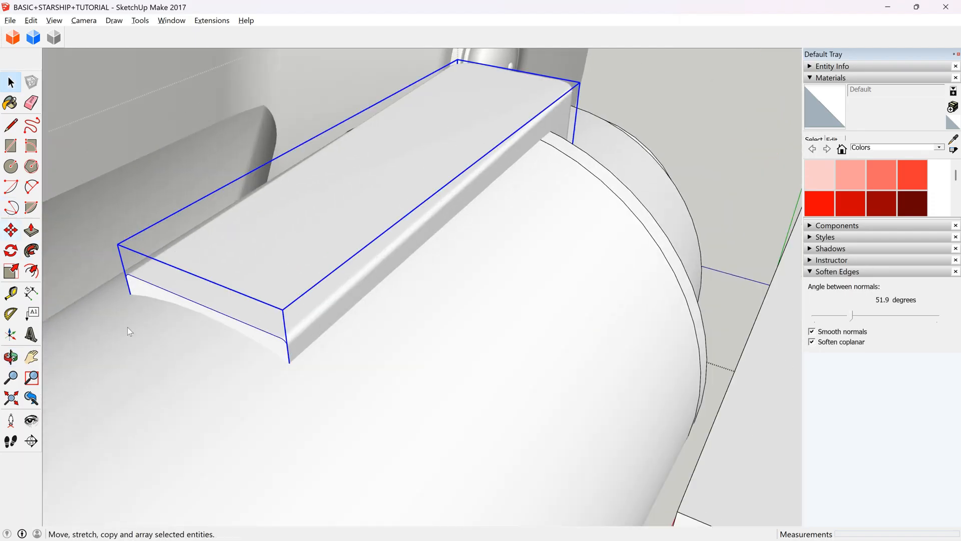
{"action": "left_click", "coordinate": [10, 229]}
{"action": "scroll", "coordinate": [186, 264], "scroll_direction": "up", "scroll_amount": 5}
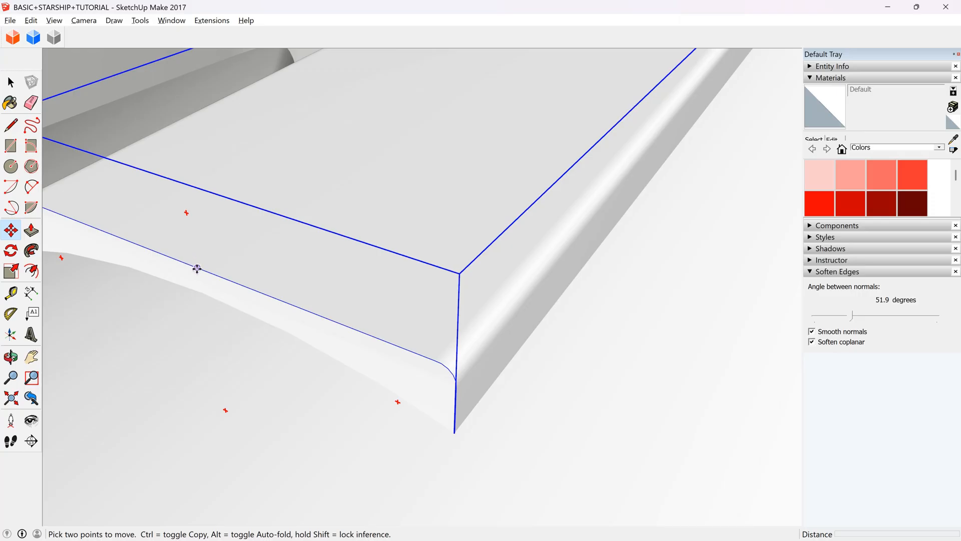
{"action": "left_click", "coordinate": [197, 268]}
{"action": "key", "text": "Up"}
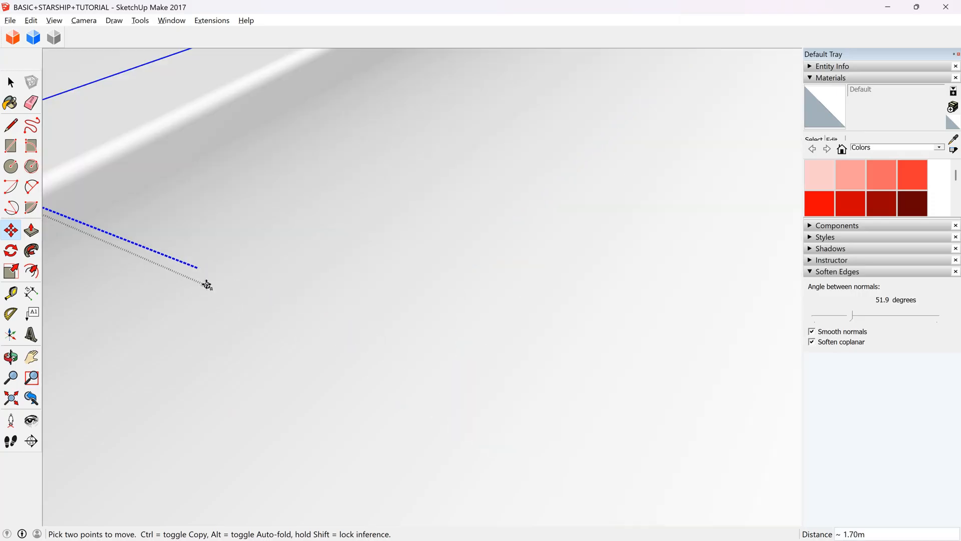
{"action": "key", "text": "Left"}
{"action": "left_click", "coordinate": [201, 279]}
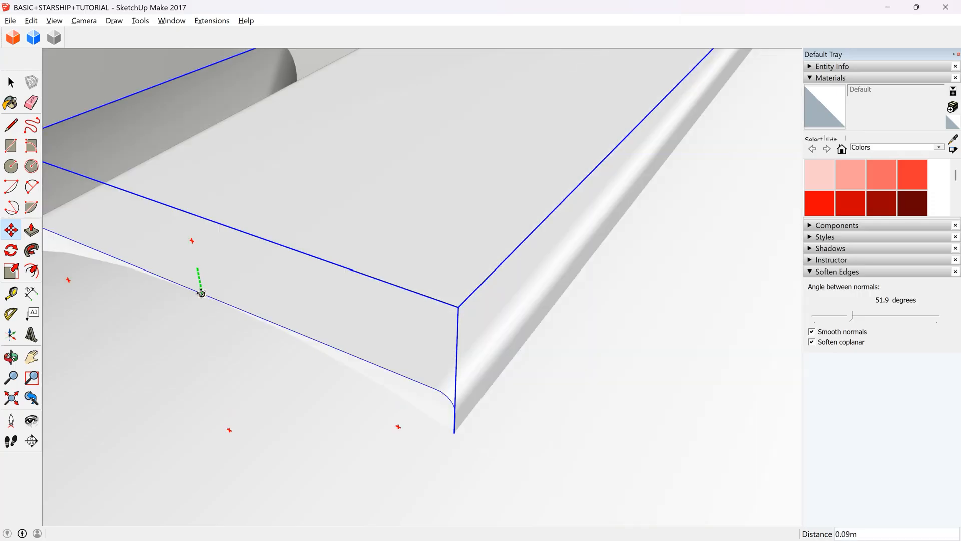
Examine how the block sits on the hull from its long side.
{"action": "scroll", "coordinate": [238, 358], "scroll_direction": "down", "scroll_amount": 5}
{"action": "scroll", "coordinate": [268, 361], "scroll_direction": "down", "scroll_amount": 3}
{"action": "left_click", "coordinate": [10, 82]}
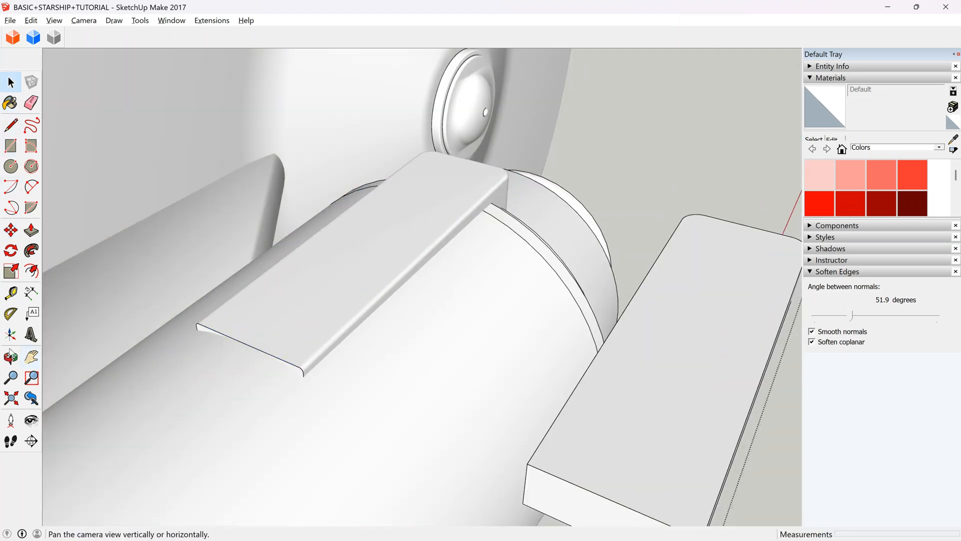
{"action": "left_click", "coordinate": [10, 357]}
{"action": "left_click_drag", "start_coordinate": [451, 273], "coordinate": [96, 259]}
{"action": "scroll", "coordinate": [633, 272], "scroll_direction": "up", "scroll_amount": 3}
{"action": "key", "text": "space"}
{"action": "left_click", "coordinate": [610, 288]}
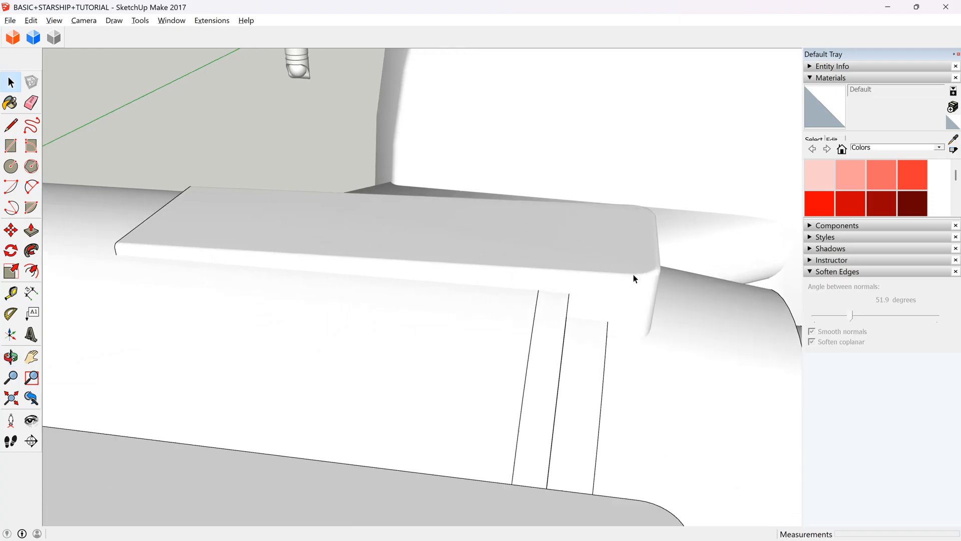
Select the block and move it about 0.12 m further into the hull along the green axis.
{"action": "double_click", "coordinate": [566, 245]}
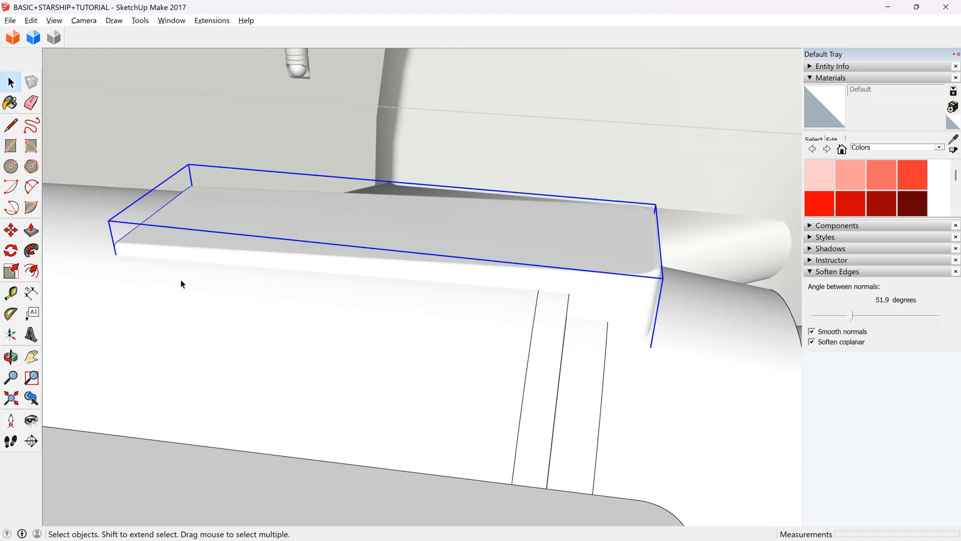
{"action": "left_click", "coordinate": [11, 358]}
{"action": "left_click_drag", "start_coordinate": [463, 293], "coordinate": [375, 273]}
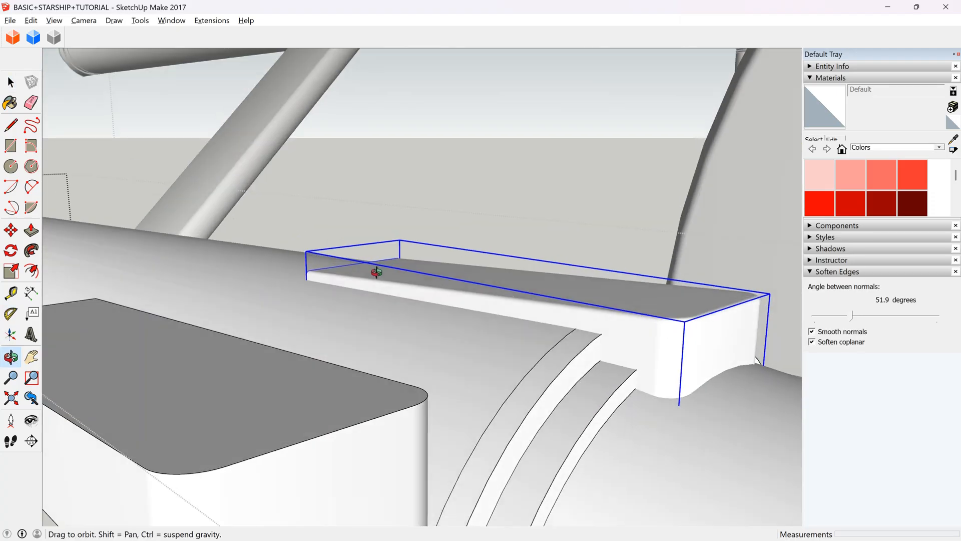
{"action": "scroll", "coordinate": [377, 275], "scroll_direction": "down", "scroll_amount": 3}
{"action": "key", "text": "space"}
{"action": "left_click", "coordinate": [366, 360]}
{"action": "scroll", "coordinate": [420, 283], "scroll_direction": "up", "scroll_amount": 3}
{"action": "left_click", "coordinate": [421, 282]}
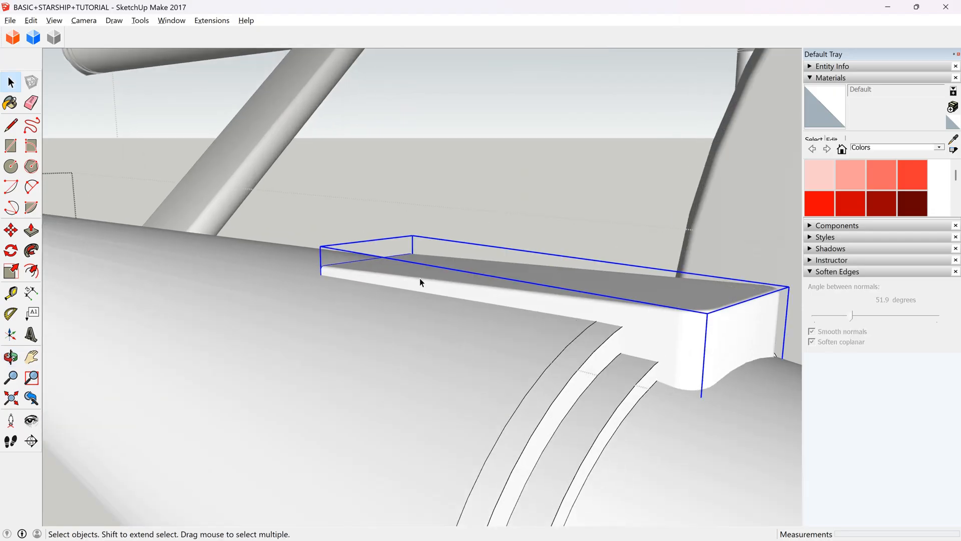
{"action": "left_click", "coordinate": [10, 230]}
{"action": "scroll", "coordinate": [326, 300], "scroll_direction": "up", "scroll_amount": 5}
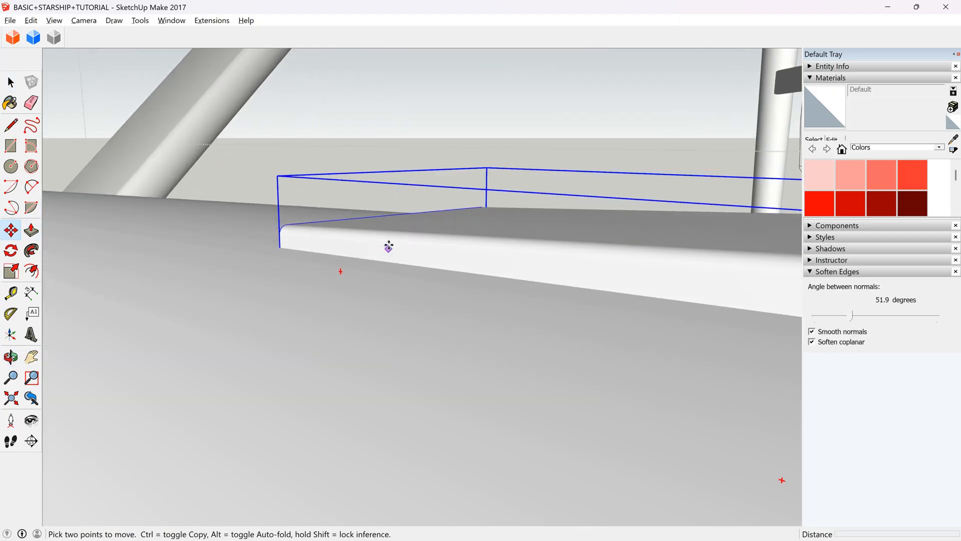
{"action": "left_click", "coordinate": [391, 237]}
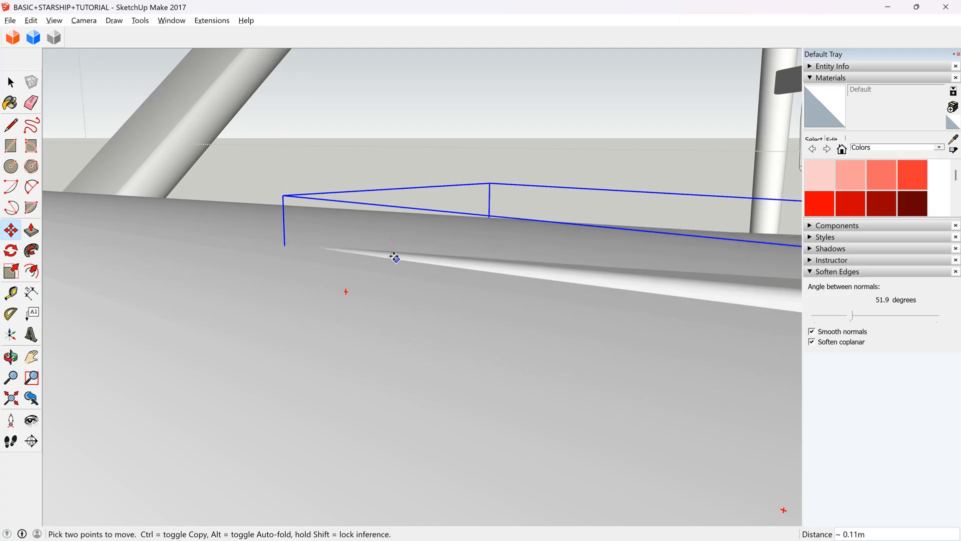
{"action": "scroll", "coordinate": [395, 258], "scroll_direction": "up", "scroll_amount": 2}
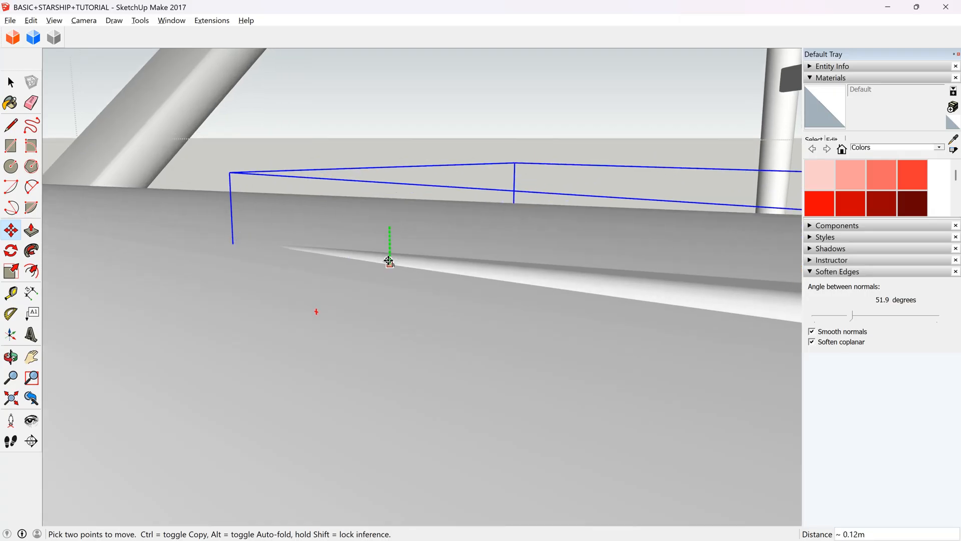
Tilt the block about 1.1 degrees so its rounded end lifts, and shift it 0.03 m outward from the hull.
{"action": "left_click", "coordinate": [10, 357]}
{"action": "left_click_drag", "start_coordinate": [318, 265], "coordinate": [144, 271]}
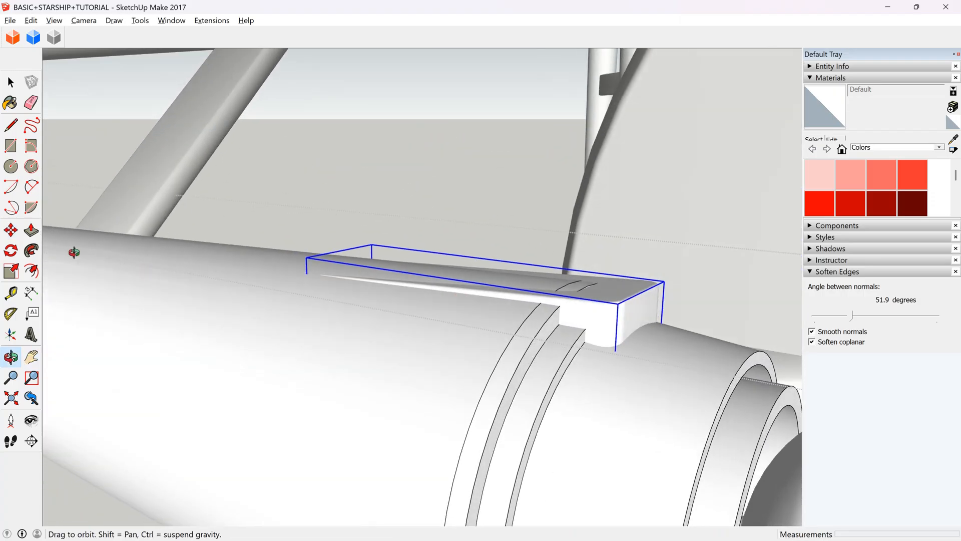
{"action": "left_click", "coordinate": [10, 230]}
{"action": "scroll", "coordinate": [594, 319], "scroll_direction": "up", "scroll_amount": 4}
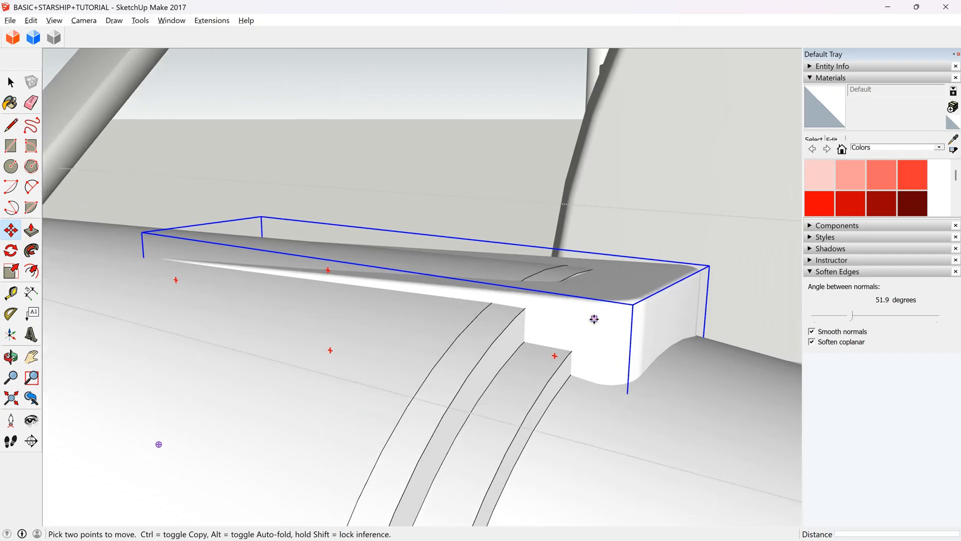
{"action": "scroll", "coordinate": [609, 329], "scroll_direction": "up", "scroll_amount": 2}
{"action": "left_click", "coordinate": [531, 368]}
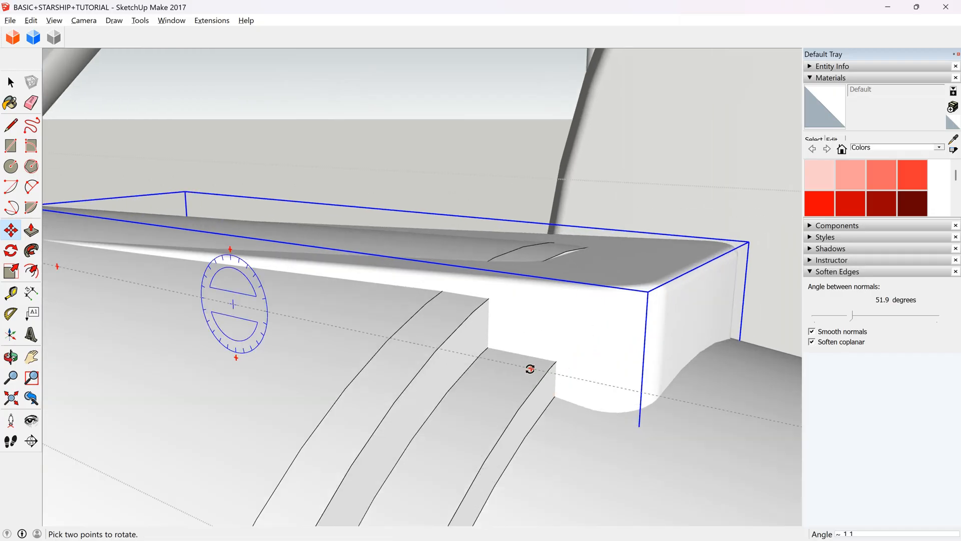
{"action": "key", "text": "Escape"}
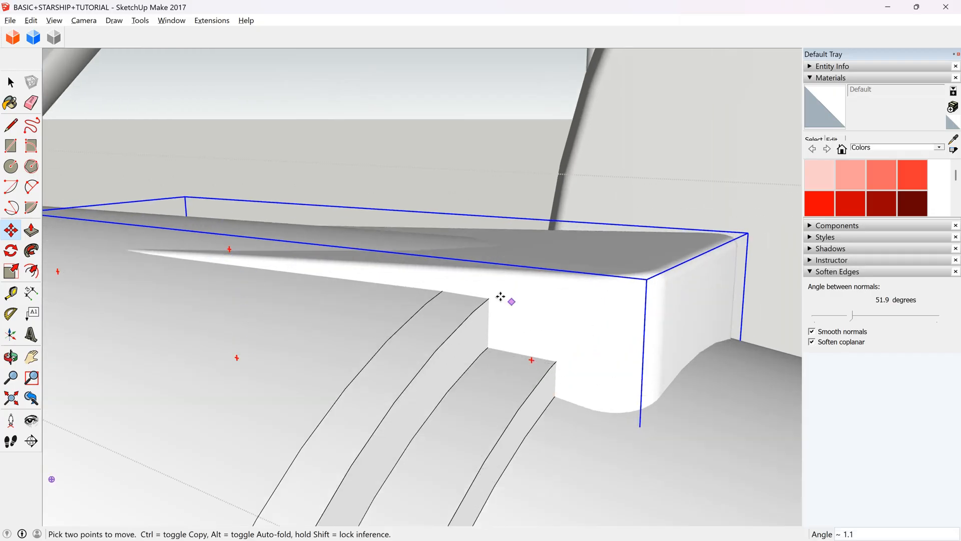
{"action": "scroll", "coordinate": [498, 293], "scroll_direction": "up", "scroll_amount": 4}
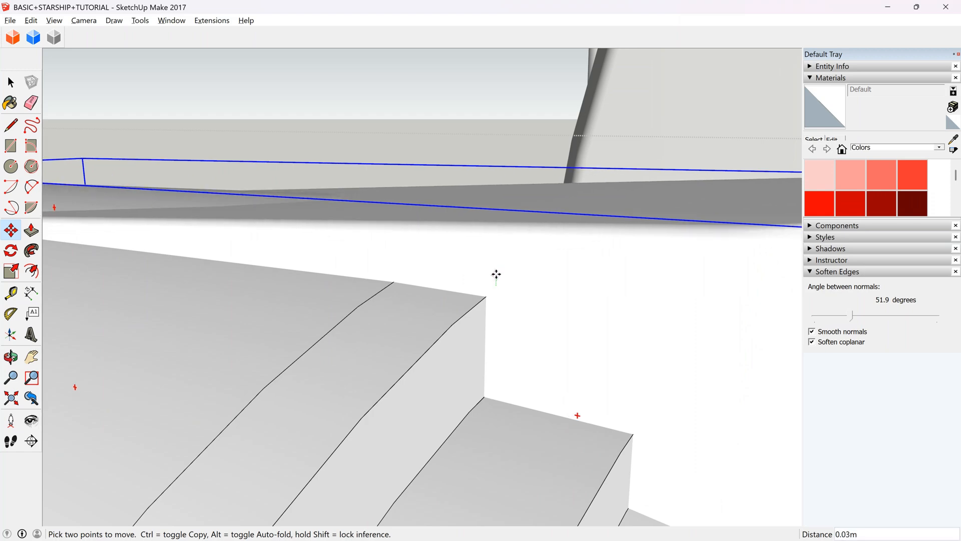
{"action": "scroll", "coordinate": [496, 276], "scroll_direction": "down", "scroll_amount": 3}
{"action": "scroll", "coordinate": [496, 274], "scroll_direction": "down", "scroll_amount": 5}
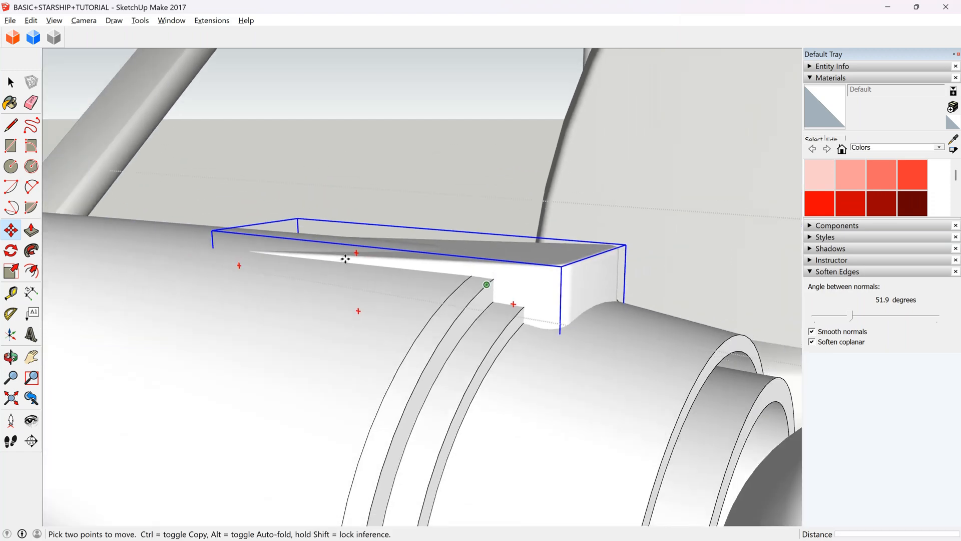
Clear the block selection and close the hull group.
{"action": "left_click", "coordinate": [11, 356]}
{"action": "left_click_drag", "start_coordinate": [46, 332], "coordinate": [417, 263]}
{"action": "scroll", "coordinate": [406, 264], "scroll_direction": "down", "scroll_amount": 3}
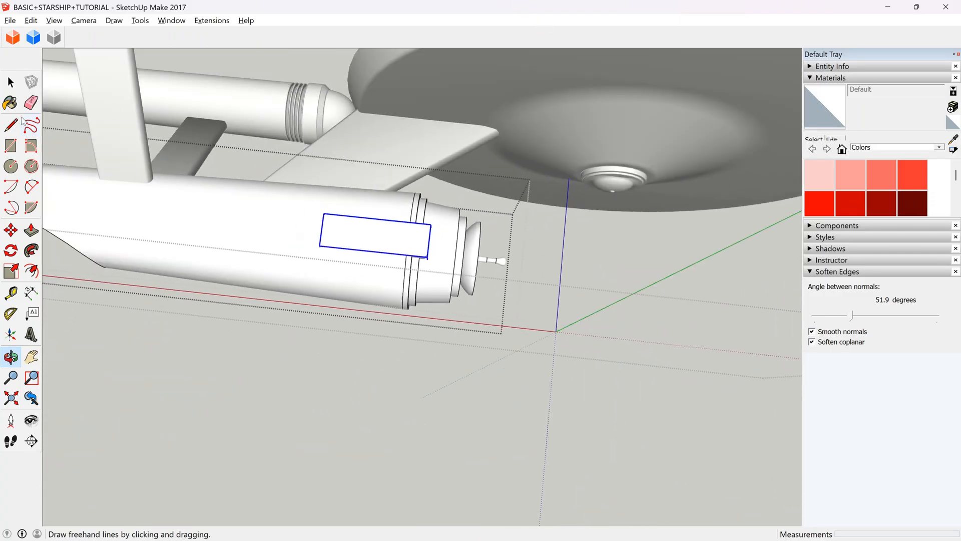
{"action": "left_click", "coordinate": [16, 86]}
{"action": "key", "text": "Escape"}
Move the block copy on the reference image about 5 m away from the deflector dish, off the red hull marking.
{"action": "scroll", "coordinate": [373, 249], "scroll_direction": "down", "scroll_amount": 8}
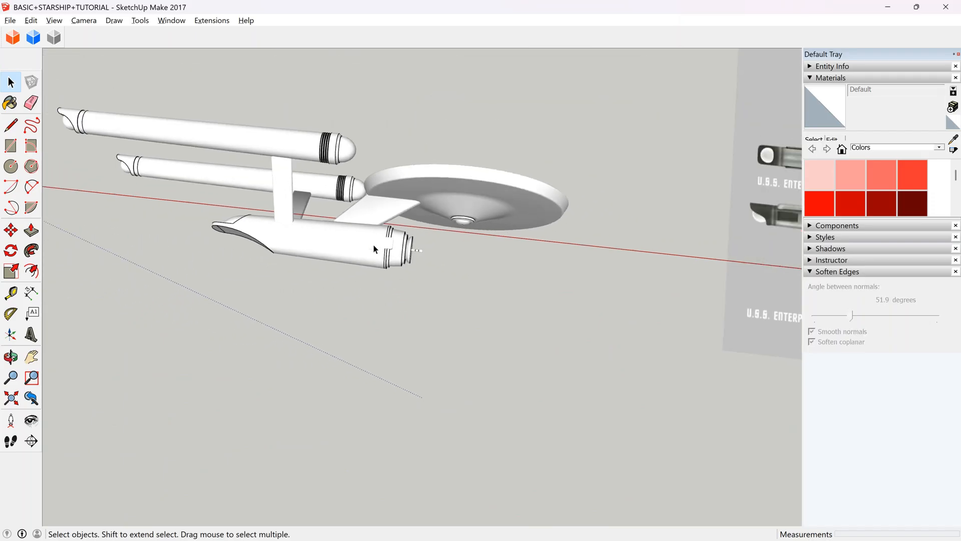
{"action": "scroll", "coordinate": [360, 216], "scroll_direction": "down", "scroll_amount": 2}
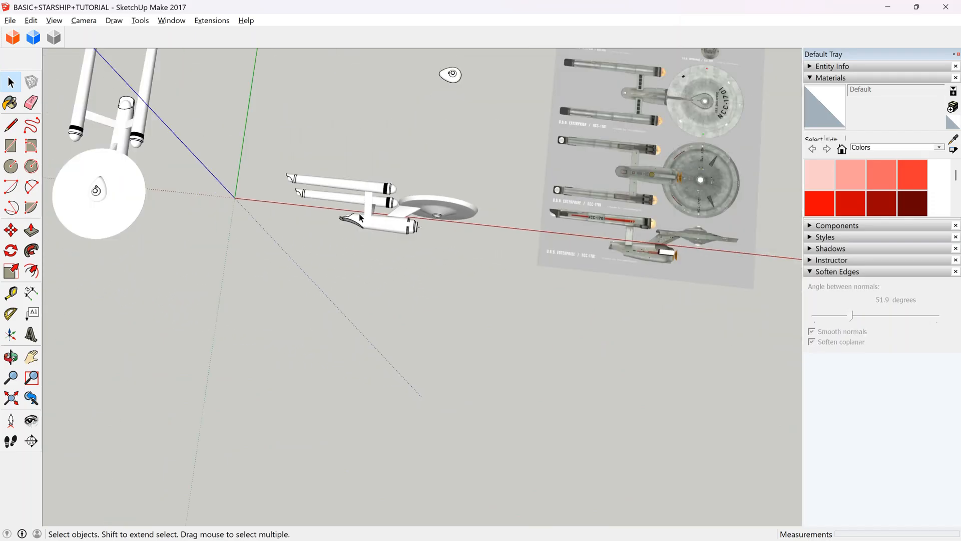
{"action": "scroll", "coordinate": [693, 253], "scroll_direction": "up", "scroll_amount": 11}
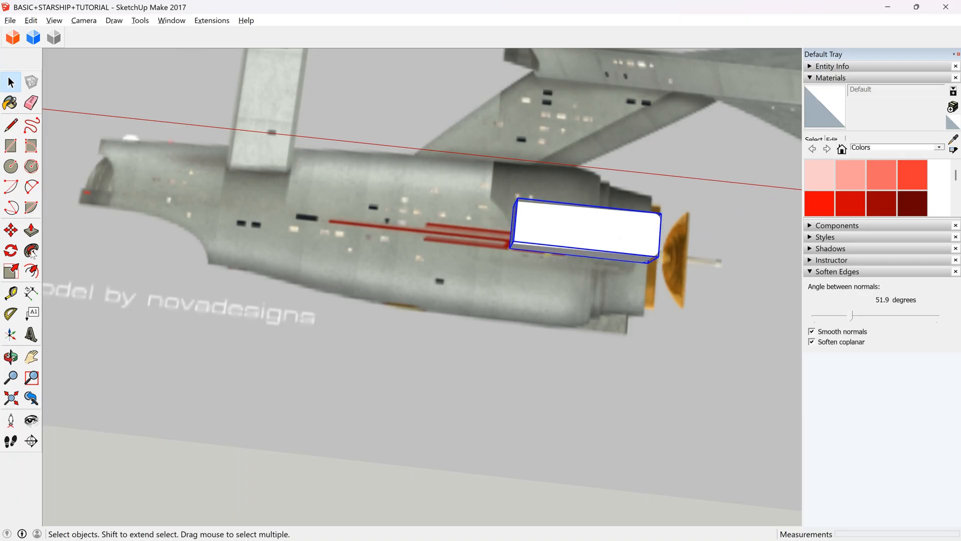
{"action": "left_click", "coordinate": [10, 231]}
{"action": "left_click", "coordinate": [620, 229]}
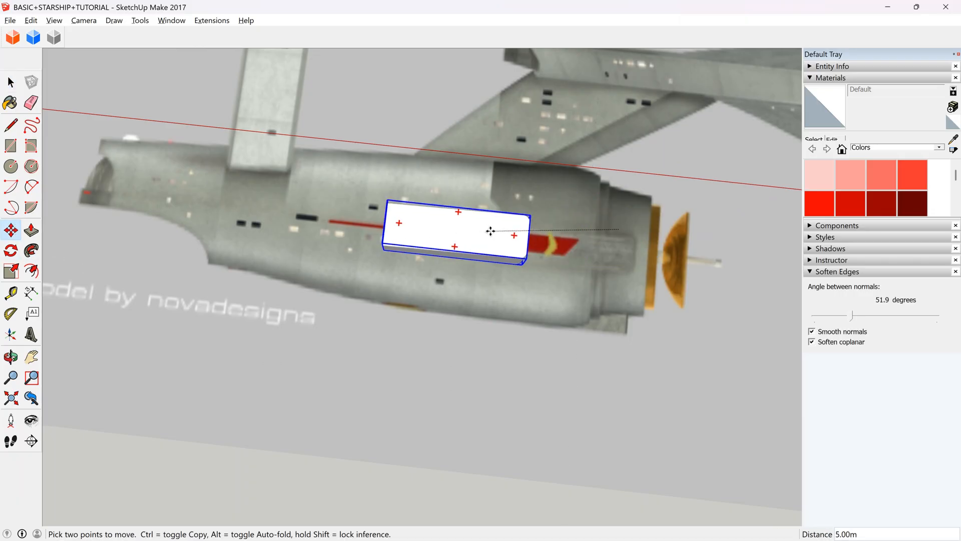
{"action": "scroll", "coordinate": [646, 225], "scroll_direction": "up", "scroll_amount": 3}
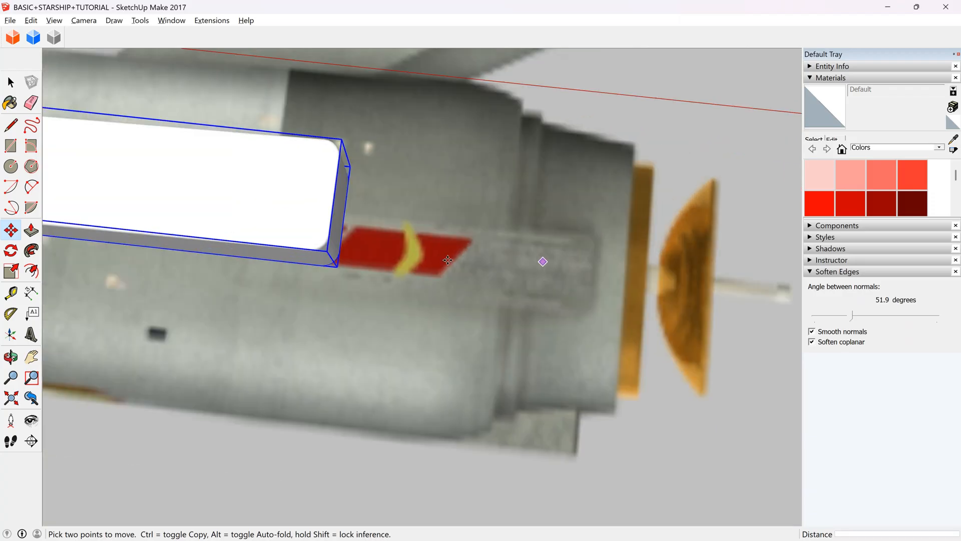
{"action": "scroll", "coordinate": [542, 266], "scroll_direction": "down", "scroll_amount": 1}
Open the block copy for editing and select all of its connected geometry.
{"action": "left_click", "coordinate": [11, 357]}
{"action": "left_click_drag", "start_coordinate": [538, 382], "coordinate": [372, 45]}
{"action": "left_click_drag", "start_coordinate": [533, 218], "coordinate": [409, 161]}
{"action": "scroll", "coordinate": [446, 193], "scroll_direction": "up", "scroll_amount": 3}
{"action": "scroll", "coordinate": [619, 369], "scroll_direction": "down", "scroll_amount": 2}
{"action": "scroll", "coordinate": [638, 434], "scroll_direction": "up", "scroll_amount": 3}
{"action": "left_click_drag", "start_coordinate": [638, 434], "coordinate": [566, 292]}
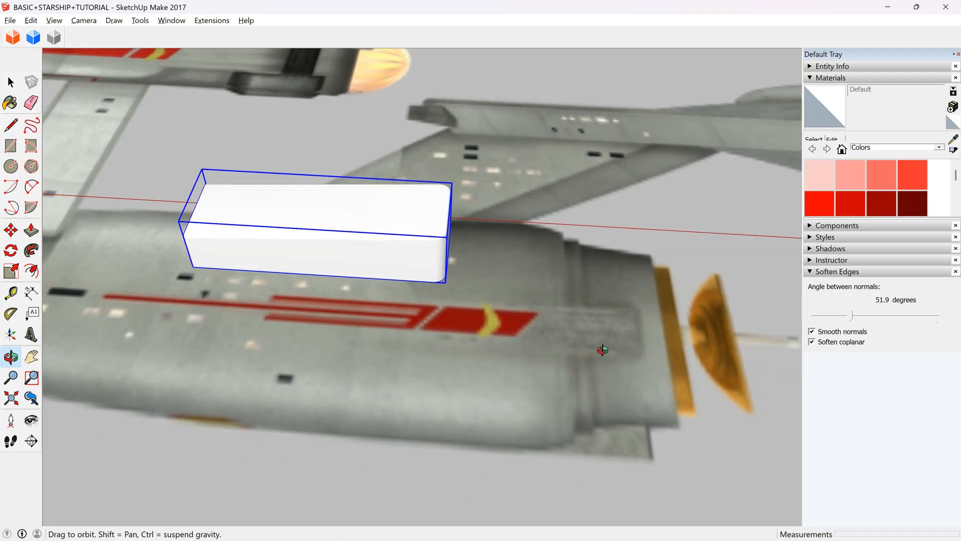
{"action": "scroll", "coordinate": [376, 189], "scroll_direction": "up", "scroll_amount": 3}
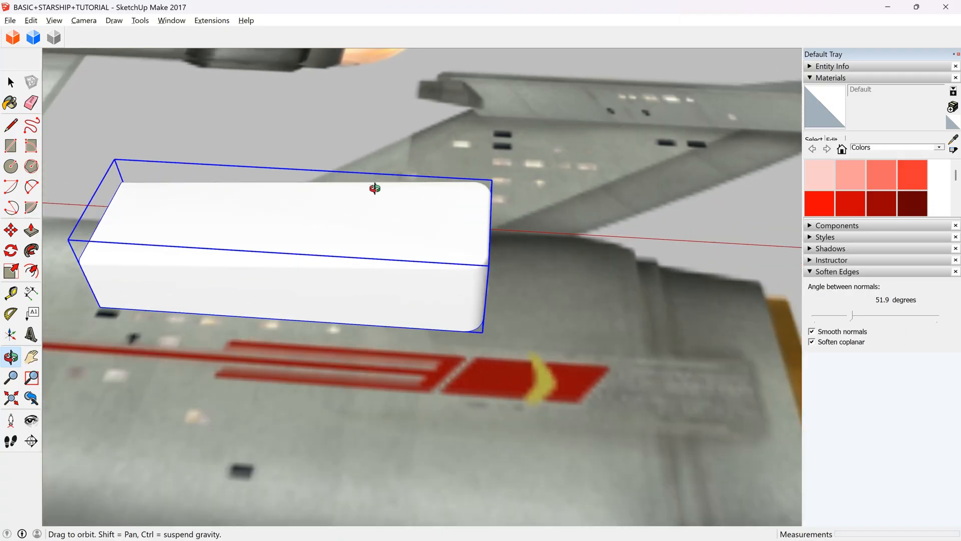
{"action": "left_click", "coordinate": [11, 82]}
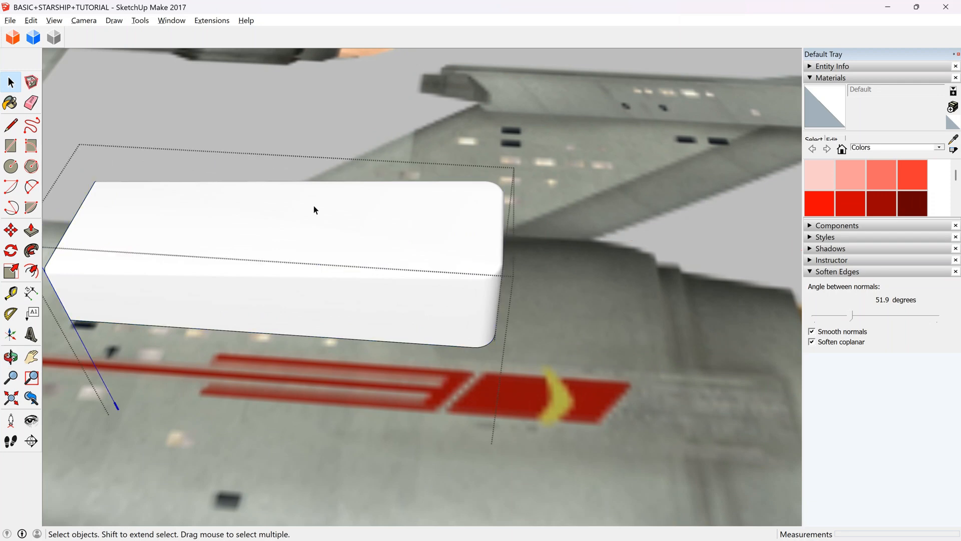
{"action": "triple_click", "coordinate": [314, 206]}
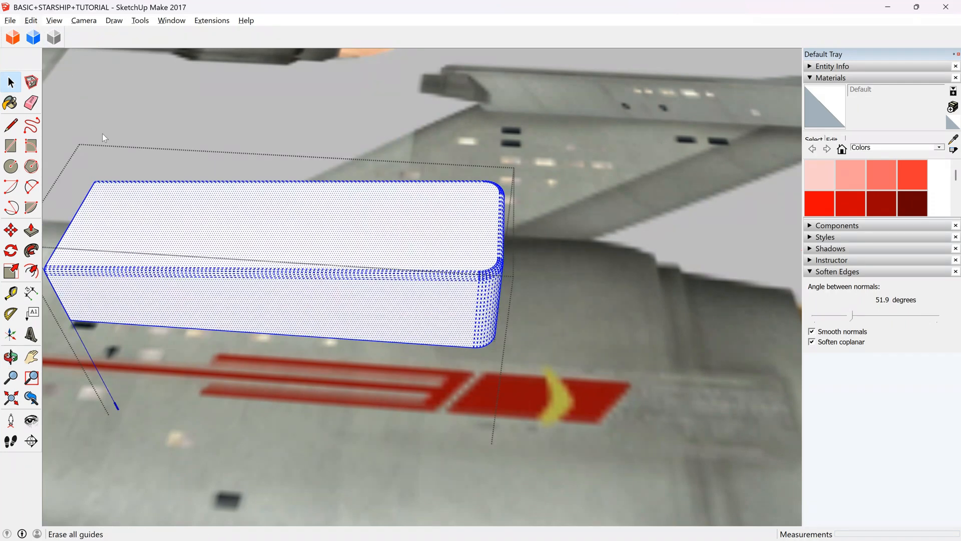
Select the block's rounded surface and turn on the display of hidden geometry.
{"action": "left_click", "coordinate": [419, 220]}
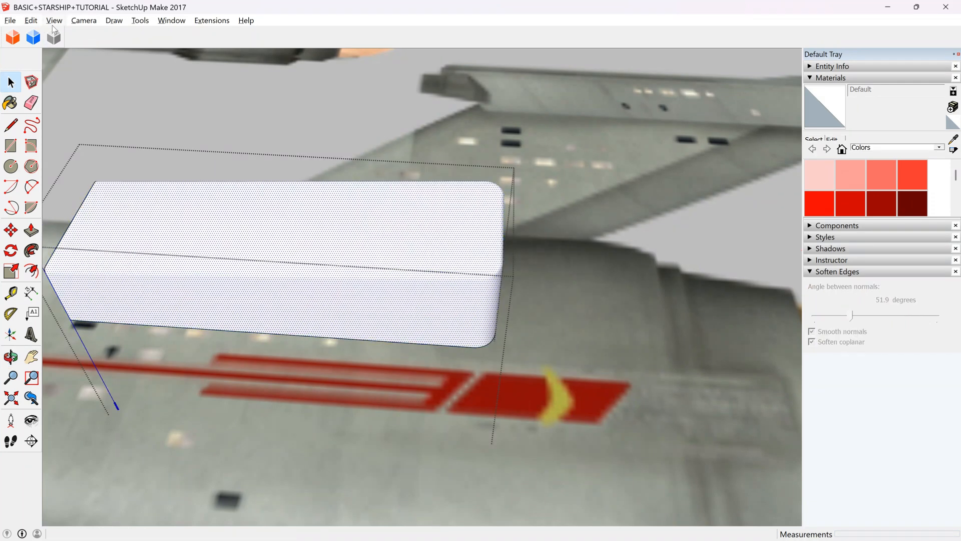
{"action": "left_click", "coordinate": [11, 356]}
{"action": "left_click_drag", "start_coordinate": [361, 316], "coordinate": [280, 157]}
{"action": "scroll", "coordinate": [369, 249], "scroll_direction": "up", "scroll_amount": 5}
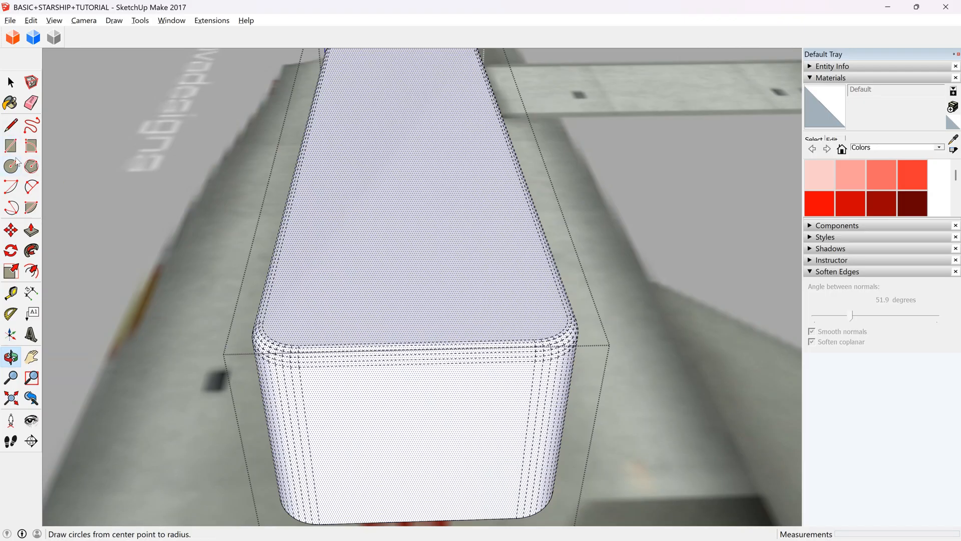
{"action": "scroll", "coordinate": [338, 208], "scroll_direction": "down", "scroll_amount": 6}
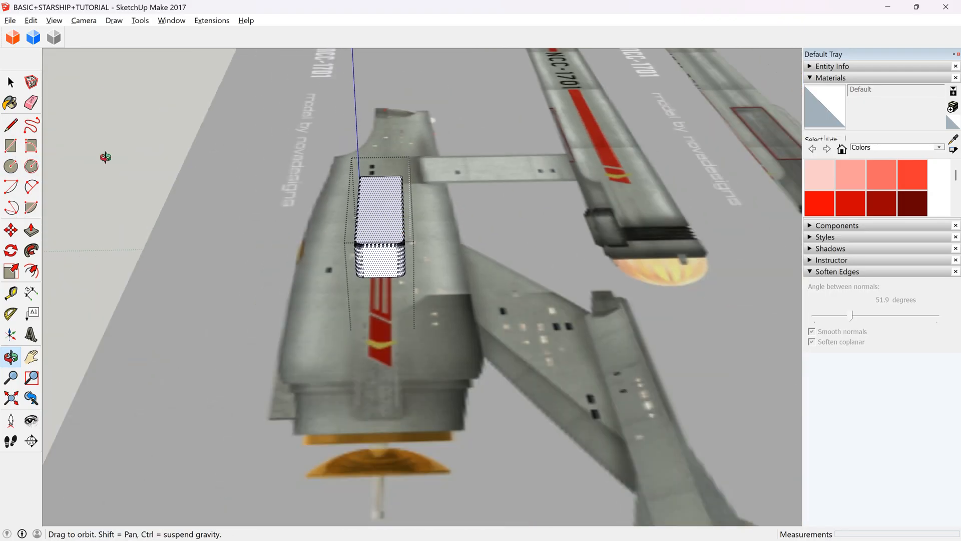
{"action": "left_click_drag", "start_coordinate": [369, 194], "coordinate": [427, 296]}
{"action": "scroll", "coordinate": [427, 297], "scroll_direction": "down", "scroll_amount": 8}
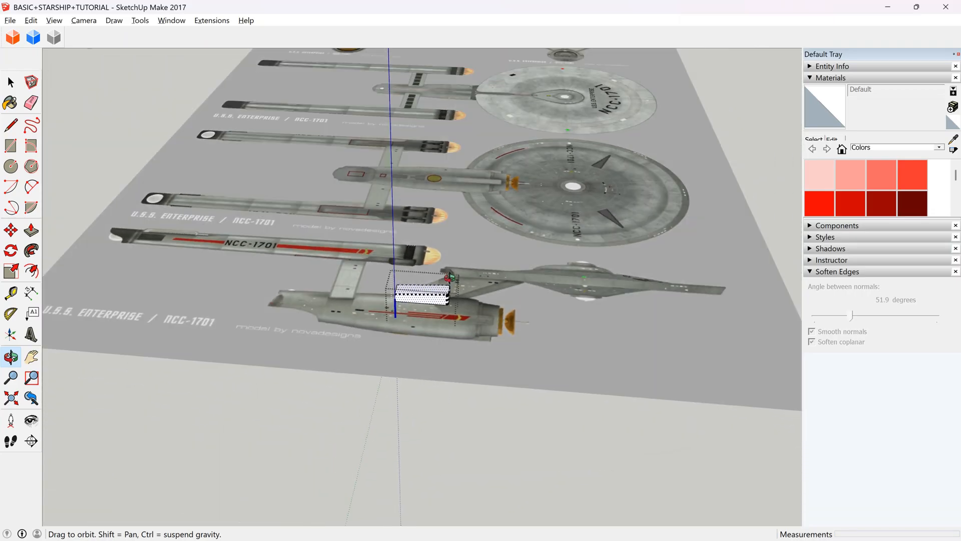
{"action": "scroll", "coordinate": [429, 287], "scroll_direction": "up", "scroll_amount": 6}
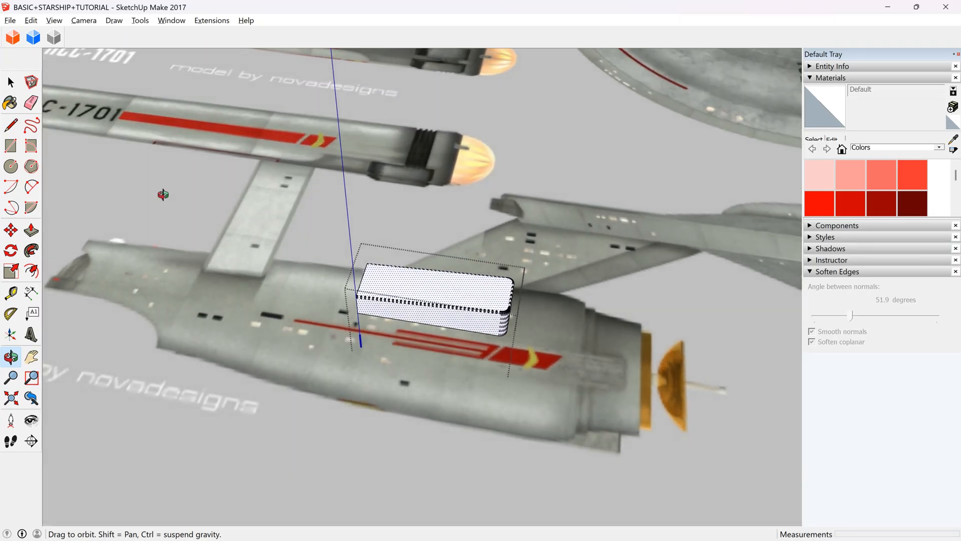
Draw a narrow rectangle about 0.21 by 2.27 m on the block's top face near its rounded end, and select its face.
{"action": "left_click", "coordinate": [10, 82]}
{"action": "scroll", "coordinate": [461, 275], "scroll_direction": "up", "scroll_amount": 3}
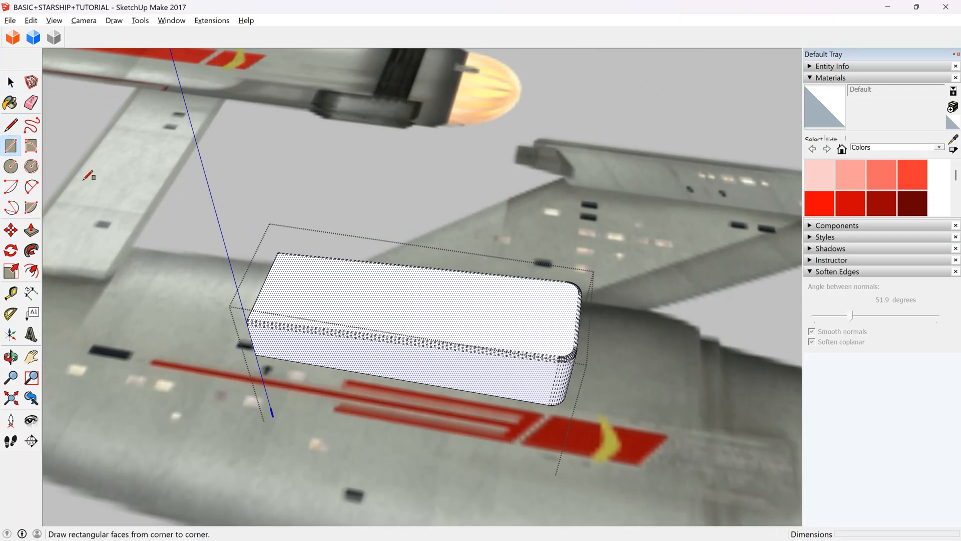
{"action": "scroll", "coordinate": [474, 283], "scroll_direction": "up", "scroll_amount": 2}
{"action": "left_click", "coordinate": [403, 272]}
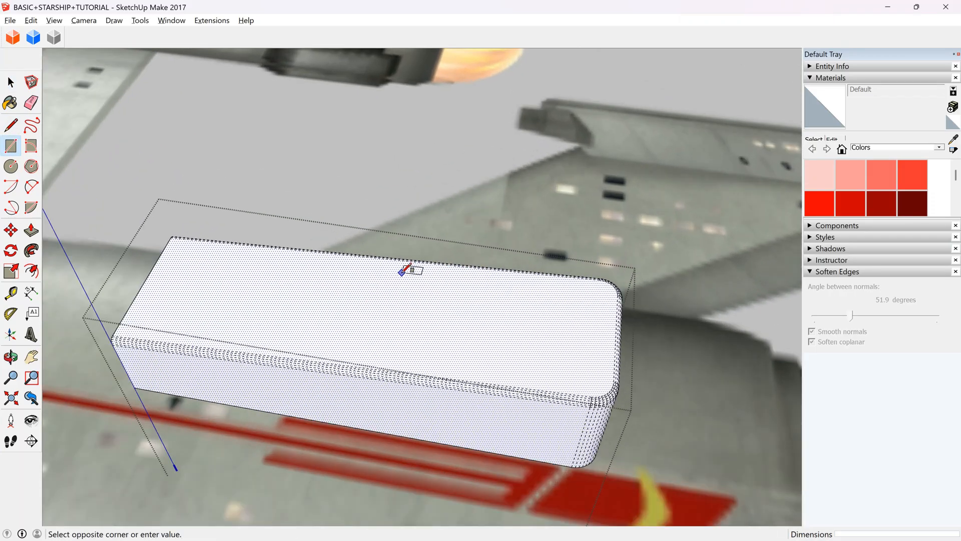
{"action": "left_click", "coordinate": [600, 307]}
{"action": "key", "text": "space"}
{"action": "left_click", "coordinate": [594, 301]}
Array three evenly spaced copies of the narrow rectangle across the width of the block's top face.
{"action": "left_click", "coordinate": [11, 356]}
{"action": "left_click_drag", "start_coordinate": [457, 371], "coordinate": [156, 323]}
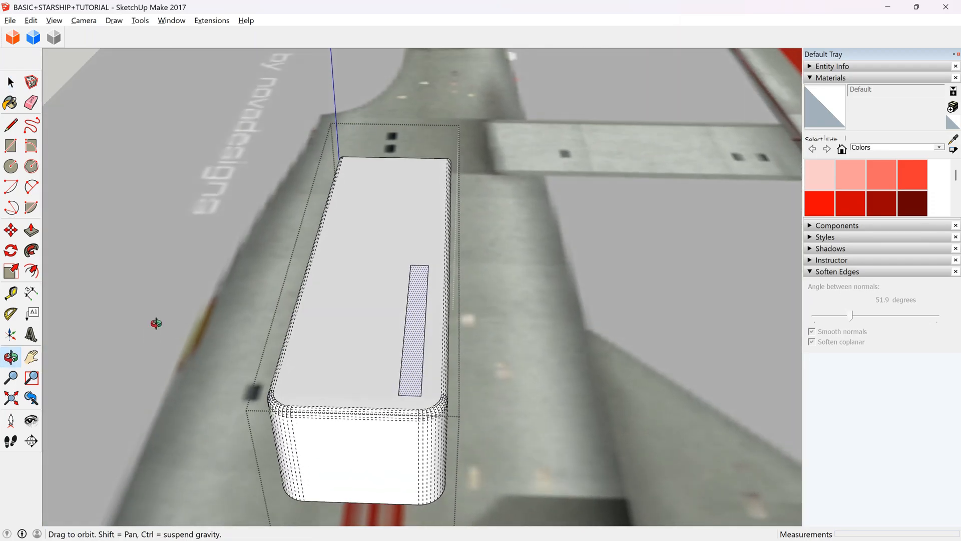
{"action": "left_click", "coordinate": [18, 236]}
{"action": "scroll", "coordinate": [337, 396], "scroll_direction": "up", "scroll_amount": 2}
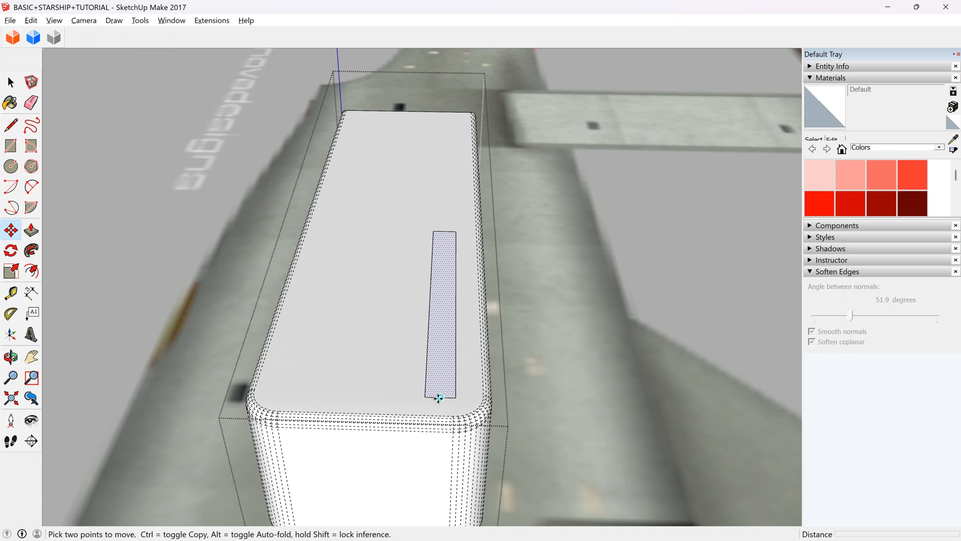
{"action": "left_click", "coordinate": [438, 398]}
{"action": "key", "text": "ctrl"}
{"action": "left_click", "coordinate": [394, 396]}
{"action": "type", "text": "x3"}
{"action": "key", "text": "Return"}
Recess the outermost copied strip 0.06 m into the block's top face with Push/Pull.
{"action": "left_click", "coordinate": [8, 77]}
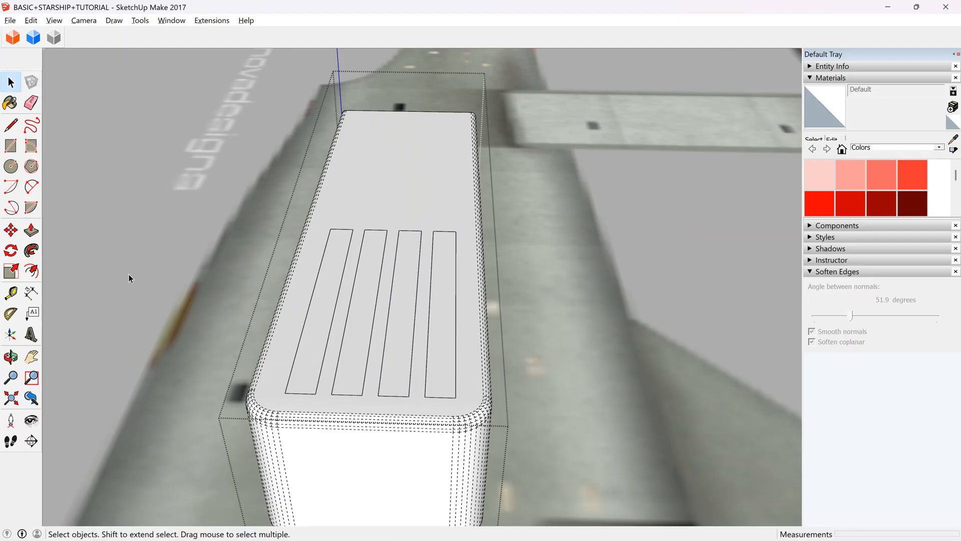
{"action": "left_click", "coordinate": [299, 372]}
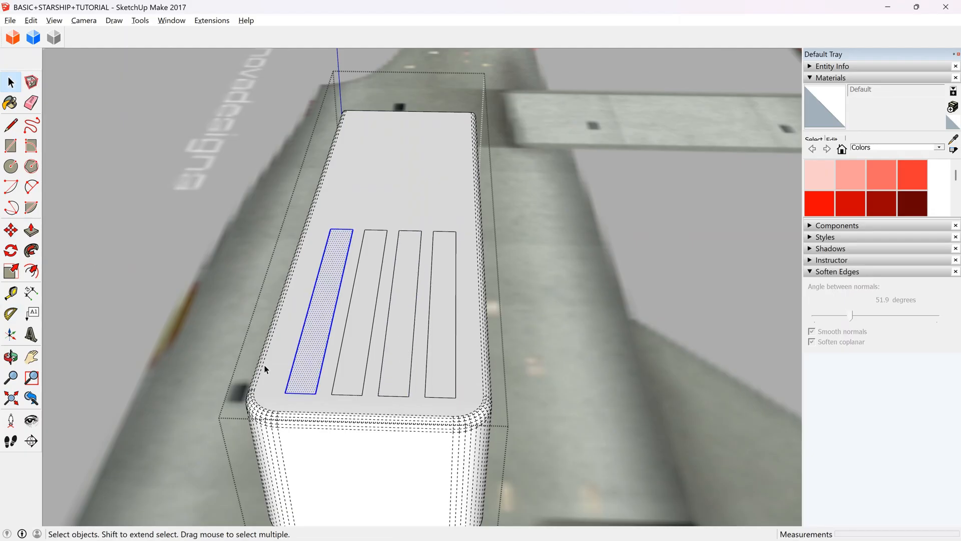
{"action": "key", "text": "p"}
{"action": "scroll", "coordinate": [333, 263], "scroll_direction": "up", "scroll_amount": 3}
{"action": "left_click", "coordinate": [332, 263]}
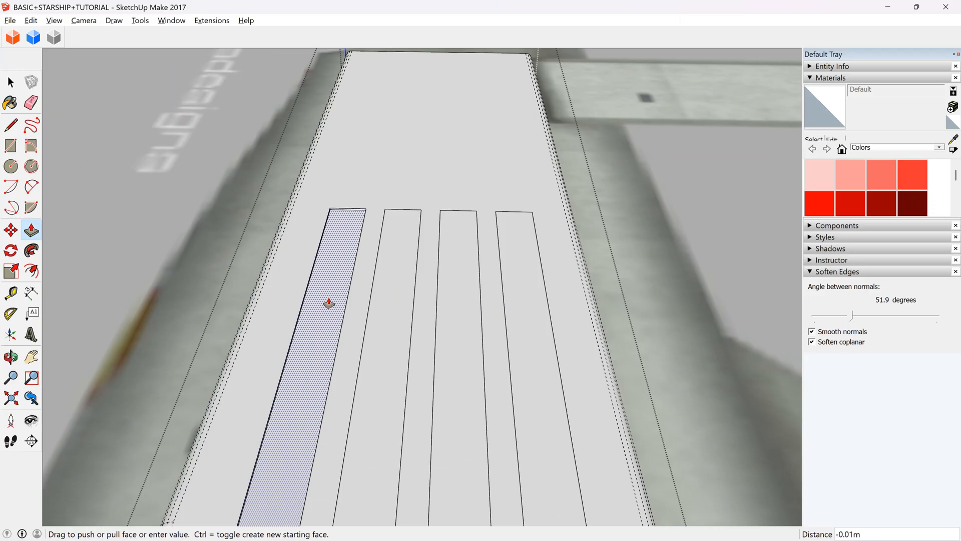
{"action": "left_click", "coordinate": [331, 311]}
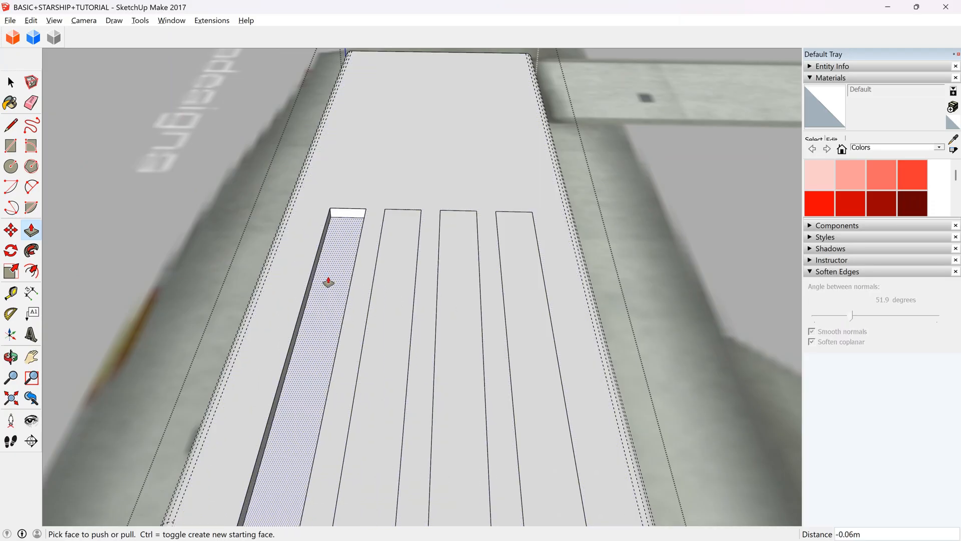
Apply the same Push/Pull depth to the other three strips on the top face.
{"action": "scroll", "coordinate": [329, 281], "scroll_direction": "down", "scroll_amount": 4}
{"action": "left_click", "coordinate": [391, 291]}
{"action": "left_click", "coordinate": [391, 291]}
{"action": "left_click", "coordinate": [447, 293]}
{"action": "left_click", "coordinate": [448, 293]}
{"action": "left_click", "coordinate": [496, 298]}
{"action": "left_click", "coordinate": [497, 298]}
Undo the recesses of the four strips on the block's top face.
{"action": "left_click", "coordinate": [10, 357]}
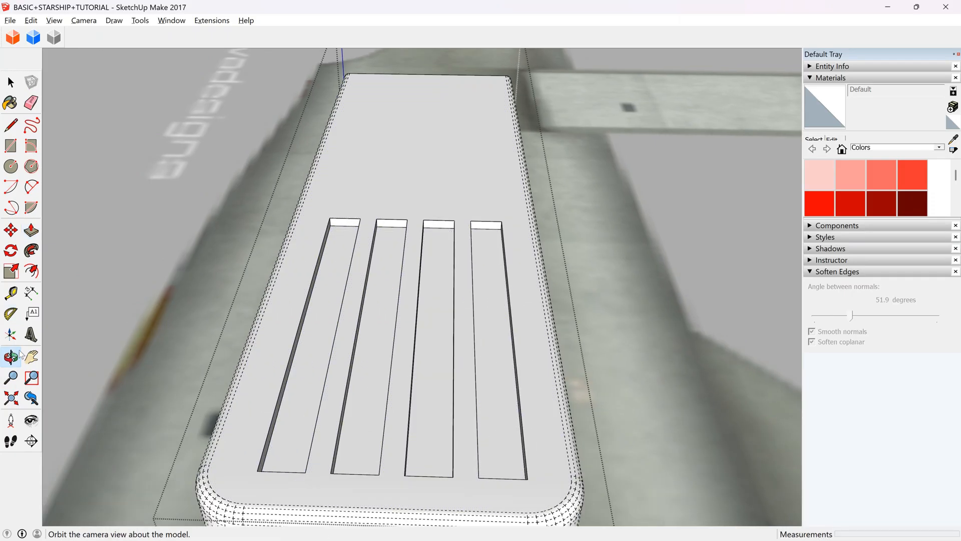
{"action": "scroll", "coordinate": [325, 290], "scroll_direction": "down", "scroll_amount": 2}
{"action": "left_click_drag", "start_coordinate": [325, 291], "coordinate": [412, 279]}
{"action": "key", "text": "p"}
{"action": "mouse_move", "coordinate": [503, 358]}
{"action": "left_mouse_down"}
{"action": "mouse_move", "coordinate": [539, 407]}
{"action": "mouse_move", "coordinate": [476, 369]}
{"action": "left_mouse_up"}
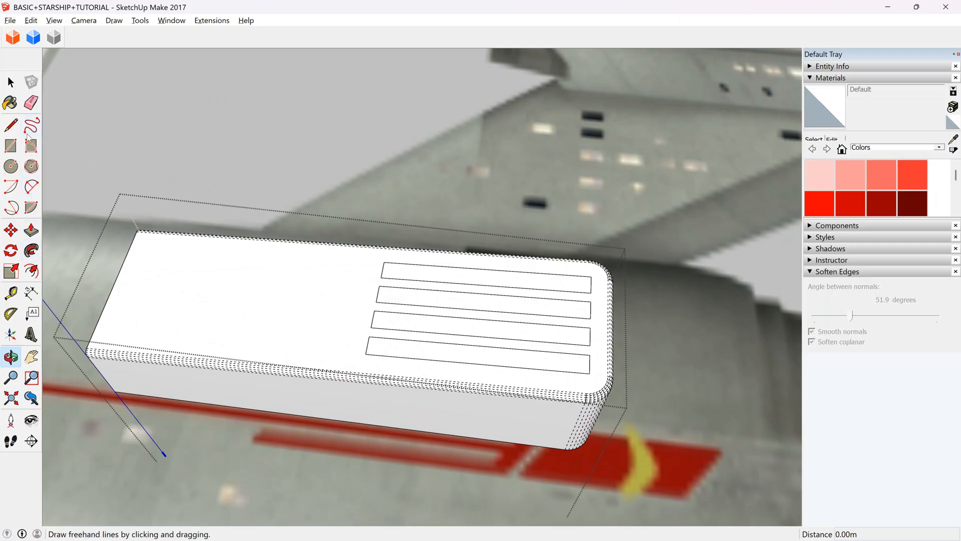
Undo the array of strips, keeping only the original rectangle on the block's top face.
{"action": "scroll", "coordinate": [569, 290], "scroll_direction": "up", "scroll_amount": 6}
{"action": "left_click", "coordinate": [11, 167]}
{"action": "scroll", "coordinate": [601, 277], "scroll_direction": "up", "scroll_amount": 2}
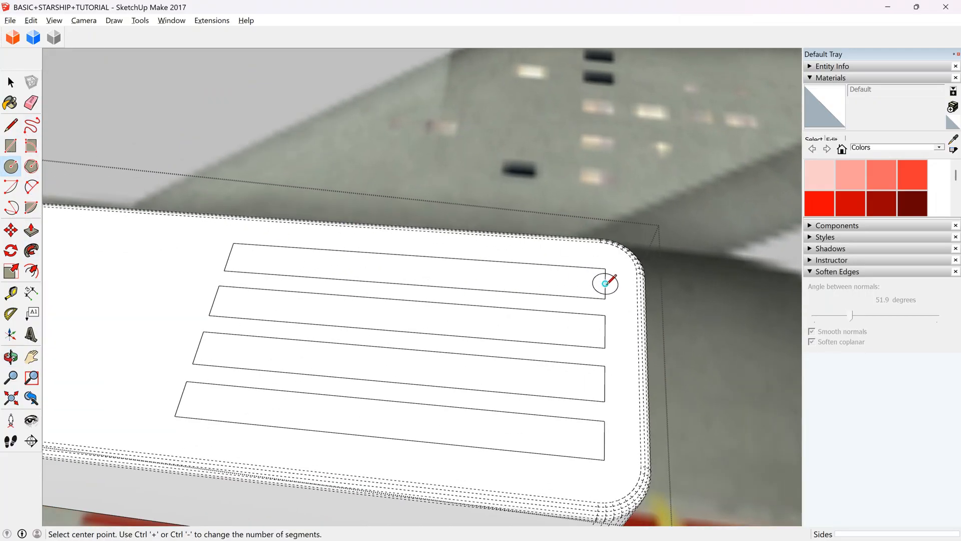
{"action": "key", "text": "ctrl+z"}
{"action": "key", "text": "ctrl+z"}
{"action": "key", "text": "space"}
Shorten the rectangle by drawing a 0.21 m line across it near the block's rounded end and erasing the end piece.
{"action": "double_click", "coordinate": [545, 278]}
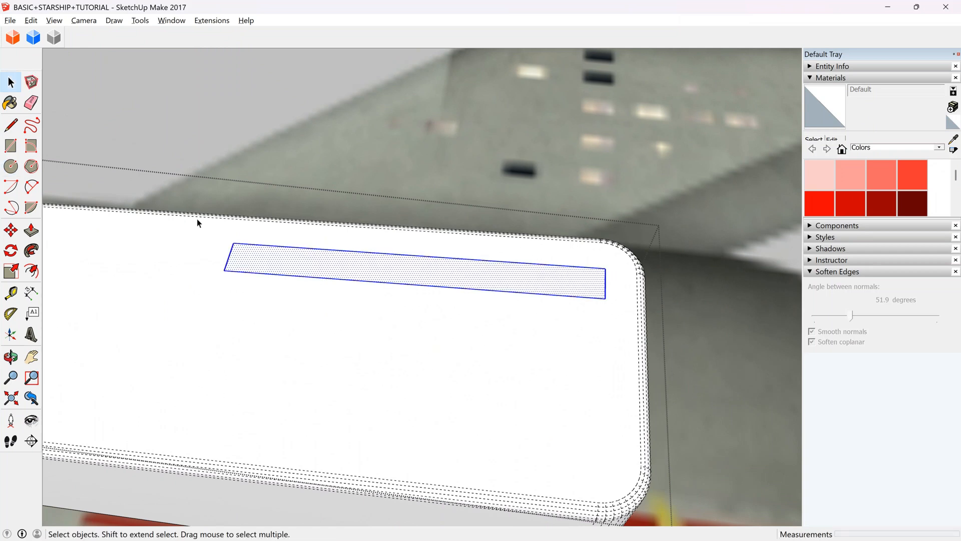
{"action": "left_click", "coordinate": [11, 230]}
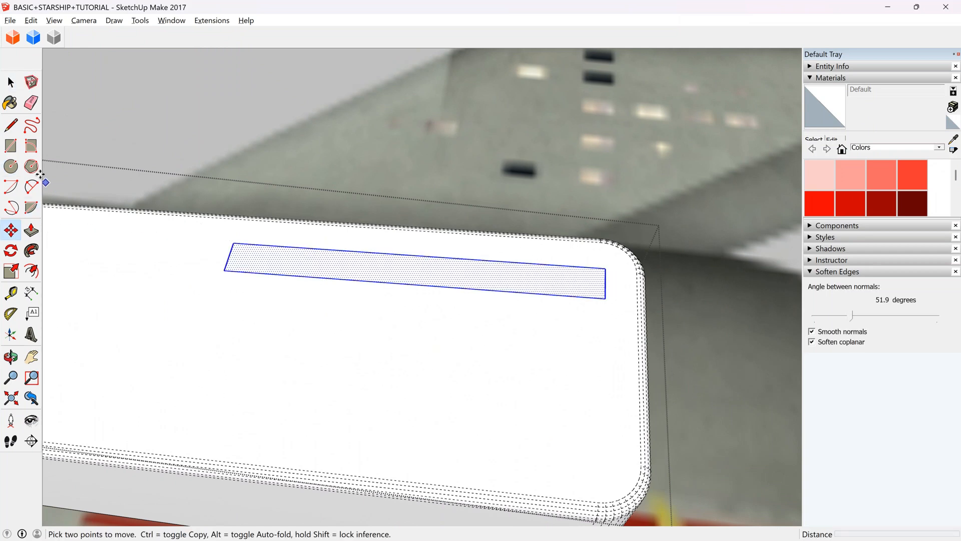
{"action": "left_click", "coordinate": [11, 146]}
{"action": "left_click", "coordinate": [12, 126]}
{"action": "left_click", "coordinate": [577, 296]}
{"action": "left_click", "coordinate": [578, 267]}
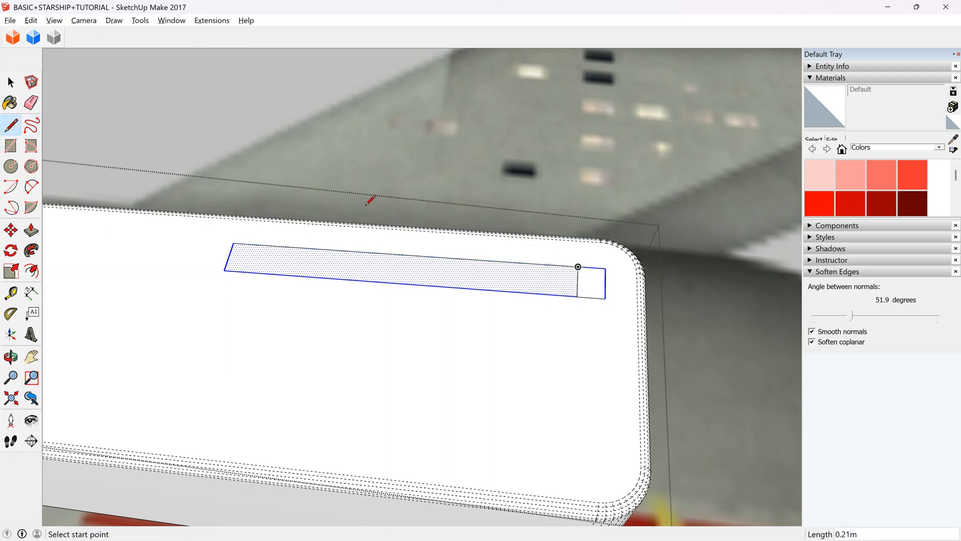
{"action": "left_click", "coordinate": [36, 102]}
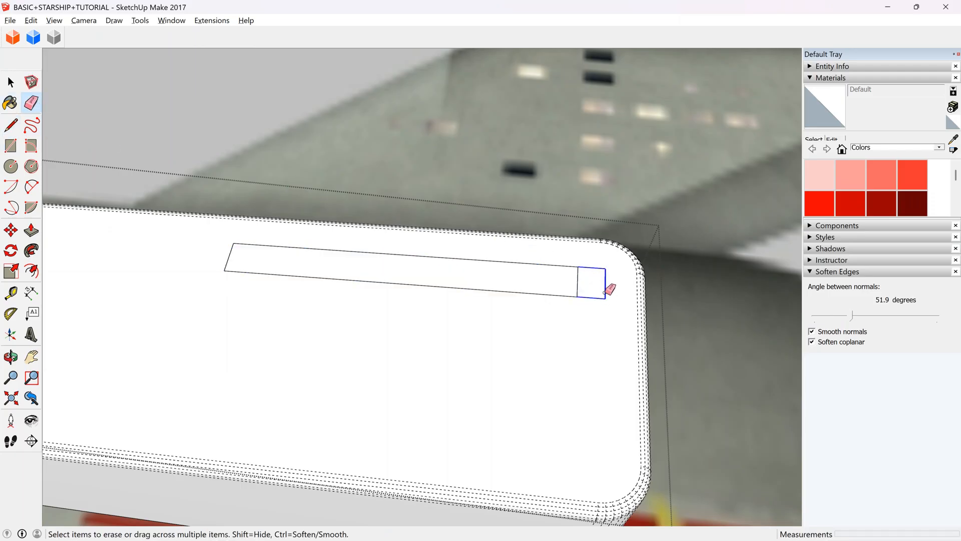
Draw circles of about 0.10 m radius centred on both short ends of the rectangle, reaching its corners.
{"action": "left_click", "coordinate": [11, 165]}
{"action": "scroll", "coordinate": [581, 280], "scroll_direction": "up", "scroll_amount": 2}
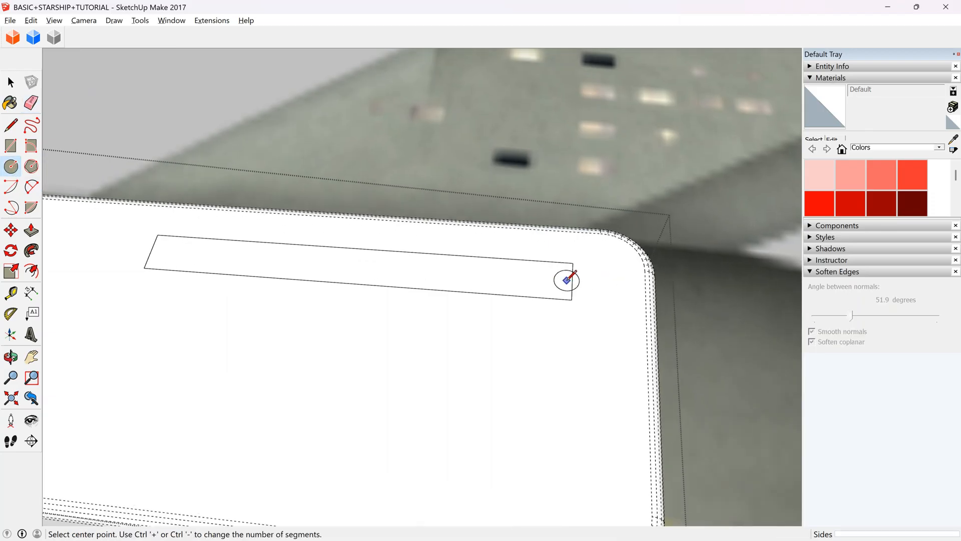
{"action": "left_click", "coordinate": [570, 261]}
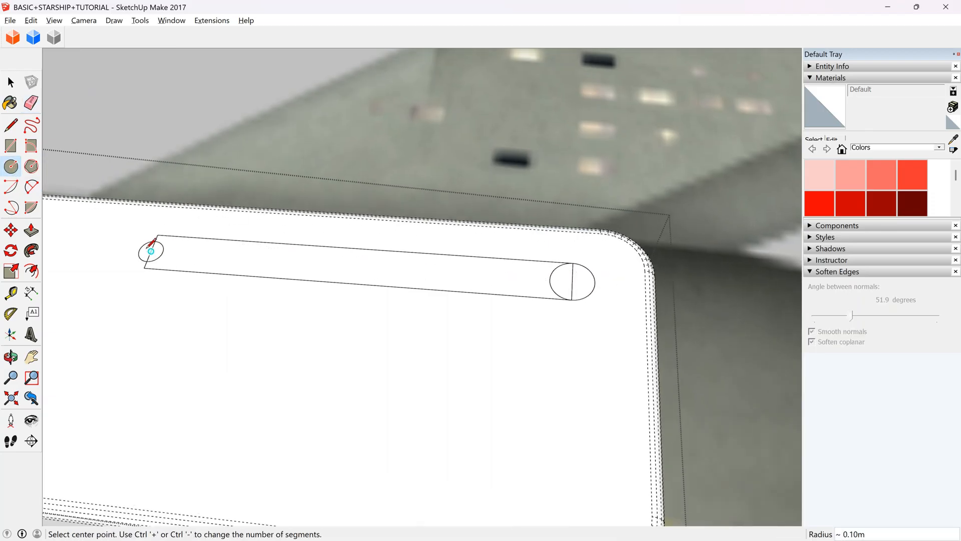
{"action": "left_click", "coordinate": [151, 250]}
{"action": "left_click", "coordinate": [157, 235]}
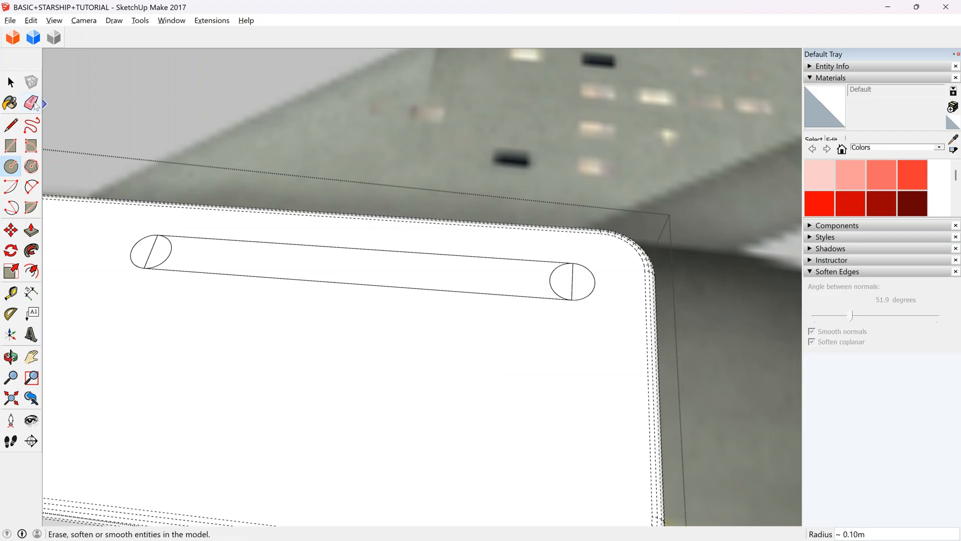
Erase the end lines and inner arcs to form one round-ended slot outline, and select its face.
{"action": "left_click", "coordinate": [31, 103]}
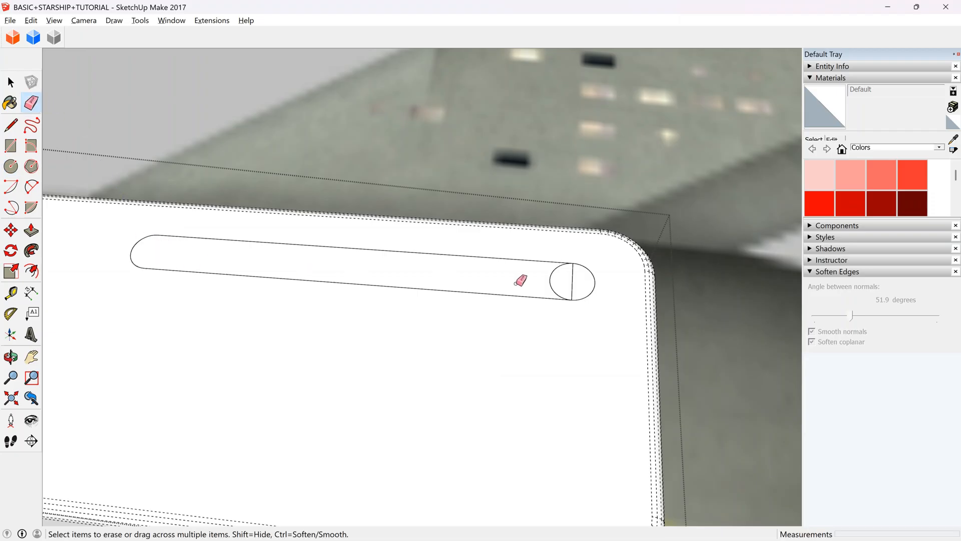
{"action": "left_click", "coordinate": [549, 276]}
{"action": "key", "text": "space"}
{"action": "left_click", "coordinate": [485, 281]}
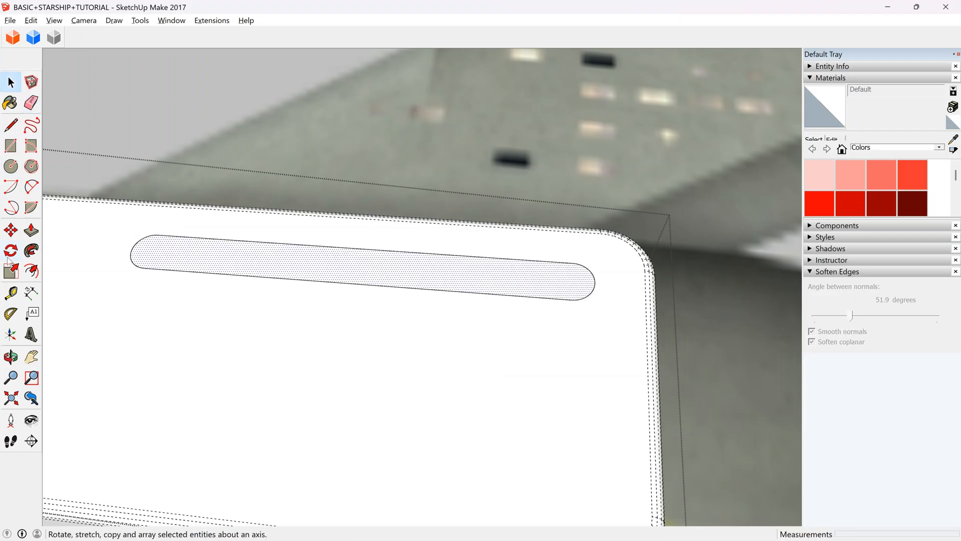
Try arraying four slot copies about 0.3 m apart across the block's top face, and undo the array.
{"action": "scroll", "coordinate": [236, 220], "scroll_direction": "down", "scroll_amount": 2}
{"action": "left_click", "coordinate": [7, 232]}
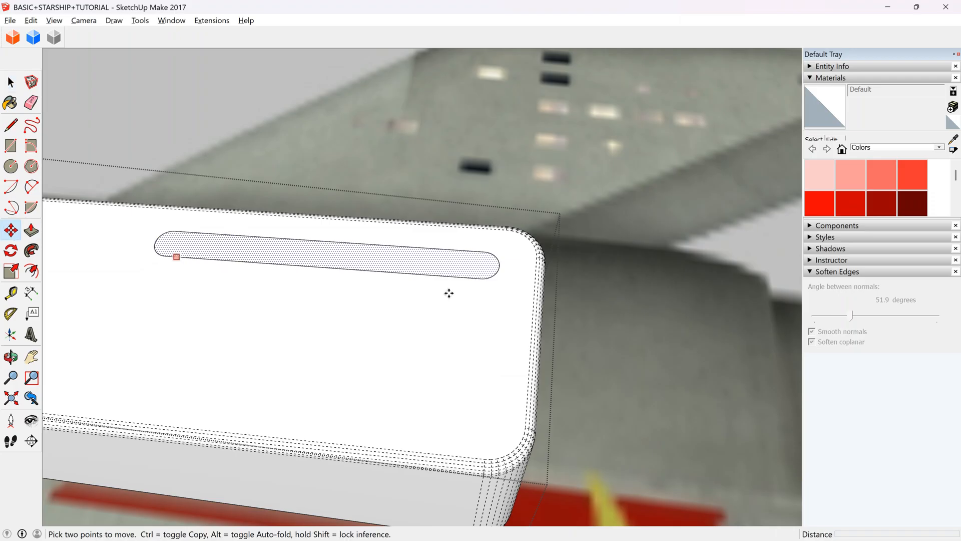
{"action": "key", "text": "ctrl"}
{"action": "left_click", "coordinate": [400, 273]}
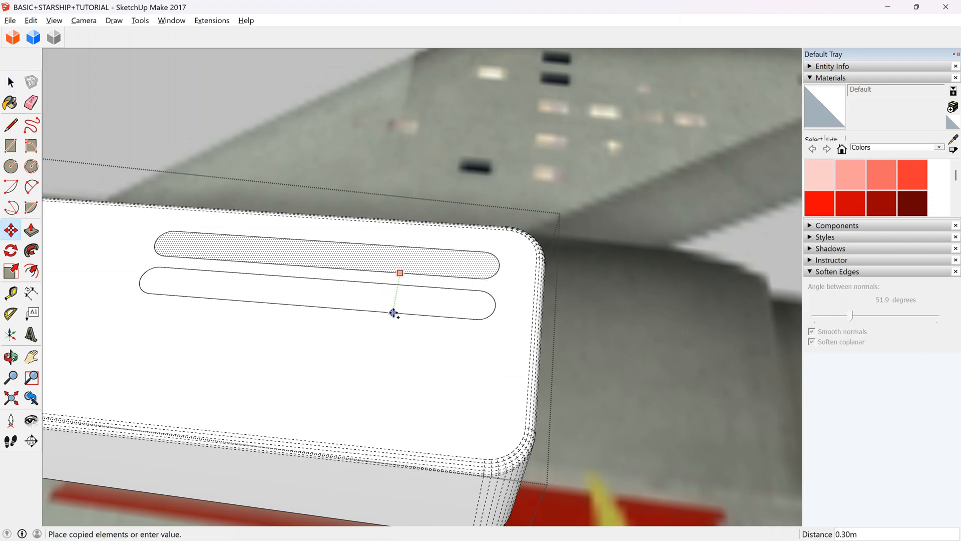
{"action": "left_click", "coordinate": [393, 314]}
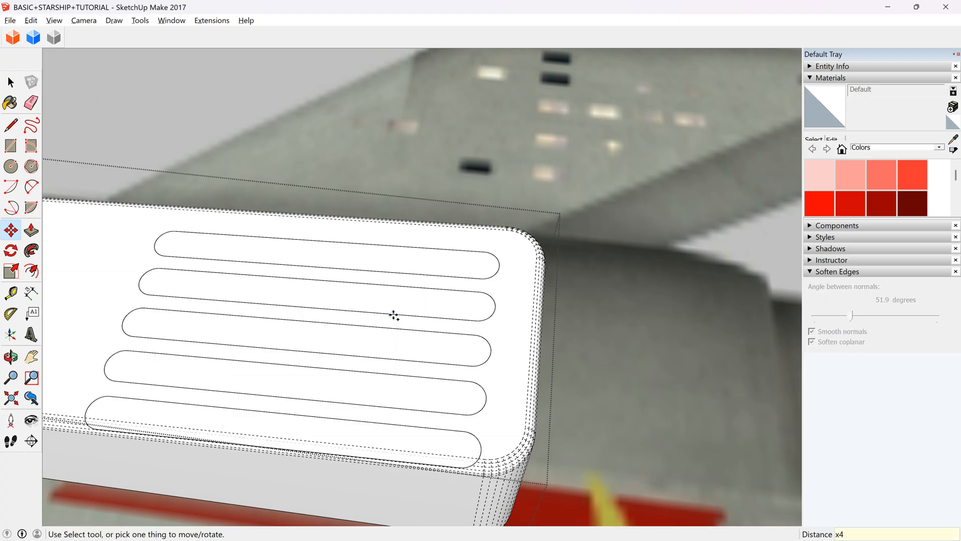
{"action": "key", "text": "ctrl+z"}
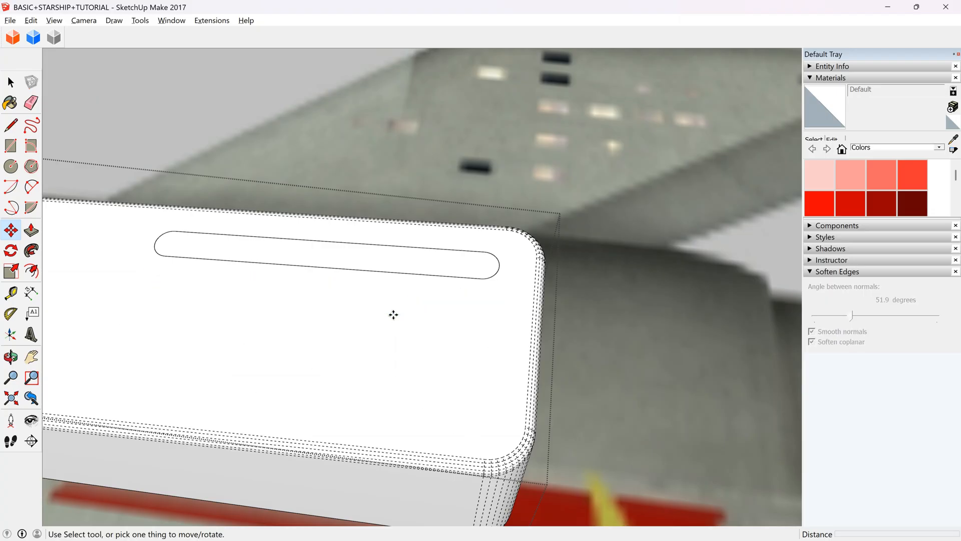
Array the slot outline three more times across the block's top face at about 0.32 m spacing.
{"action": "left_click", "coordinate": [425, 259]}
{"action": "key", "text": "ctrl"}
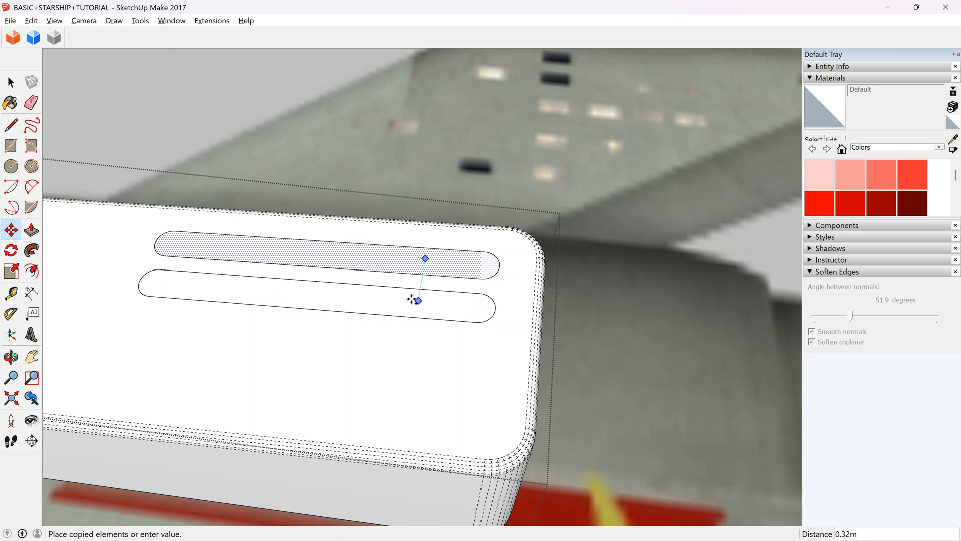
{"action": "left_click", "coordinate": [413, 300]}
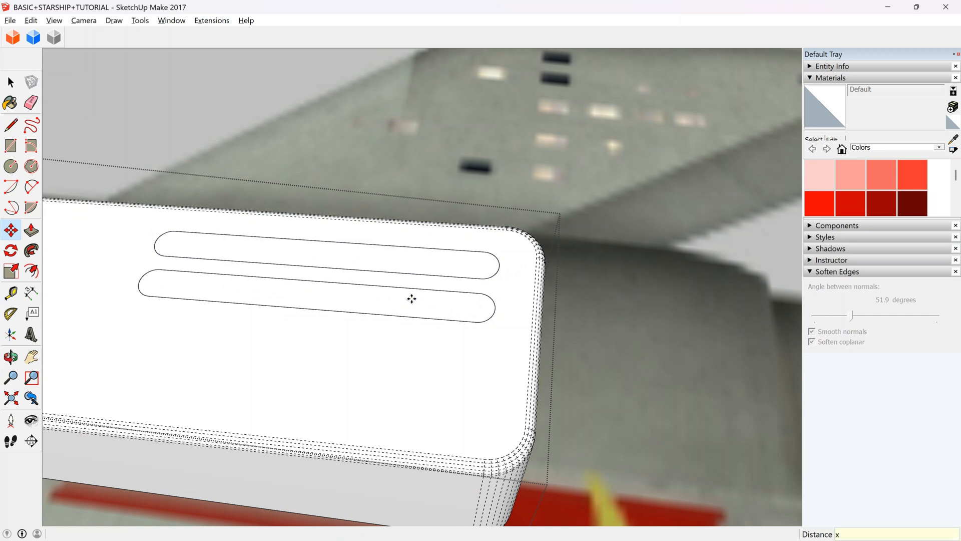
{"action": "key", "text": "Return"}
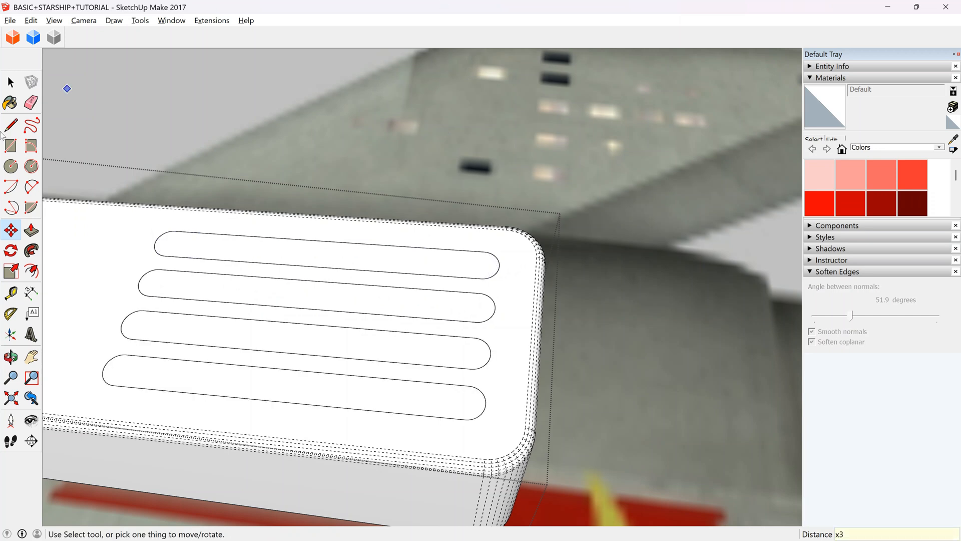
Push the four slot faces a short, equal depth into the block to form recessed grooves.
{"action": "left_click", "coordinate": [31, 231]}
{"action": "scroll", "coordinate": [460, 276], "scroll_direction": "up", "scroll_amount": 2}
{"action": "left_click_drag", "start_coordinate": [459, 276], "coordinate": [455, 289]}
{"action": "double_click", "coordinate": [444, 332]}
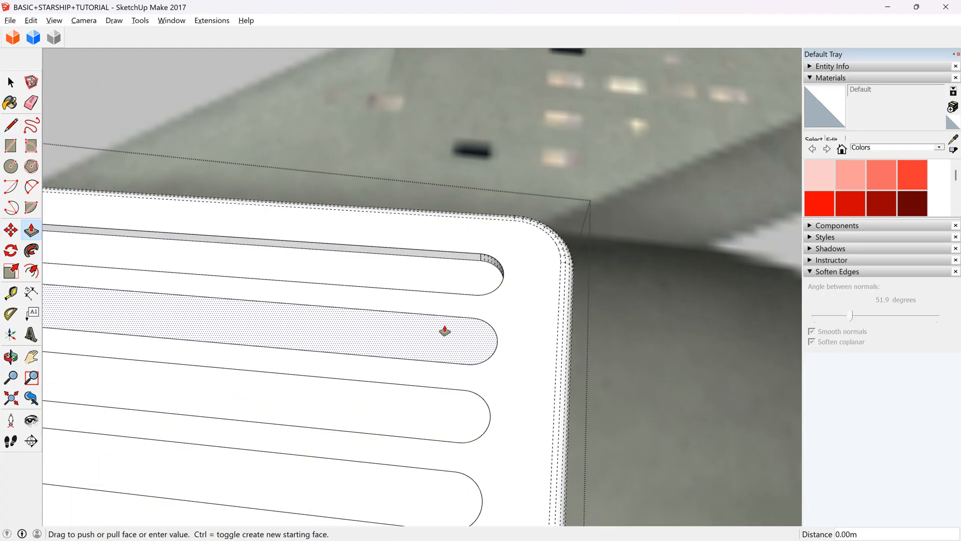
{"action": "double_click", "coordinate": [415, 408]}
{"action": "scroll", "coordinate": [415, 408], "scroll_direction": "down", "scroll_amount": 2}
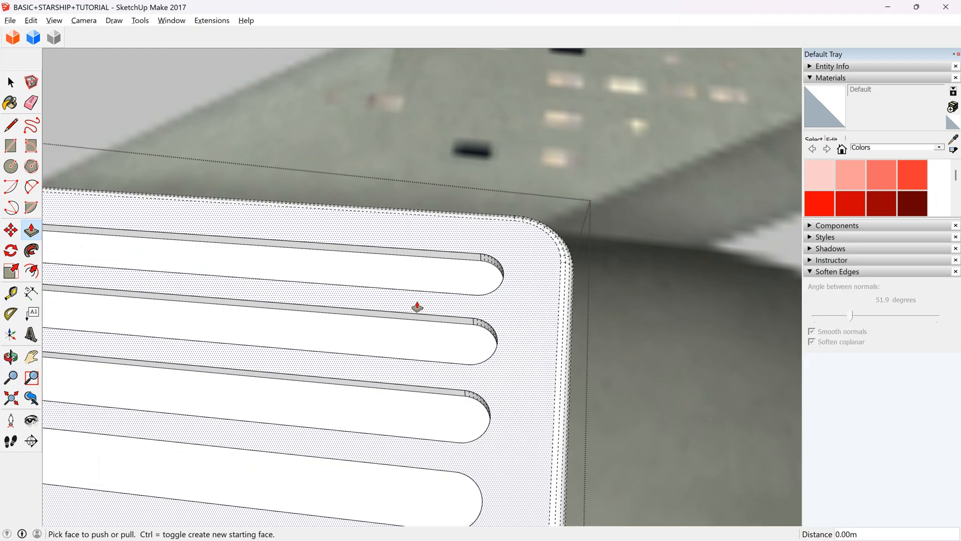
{"action": "double_click", "coordinate": [414, 422]}
{"action": "scroll", "coordinate": [365, 302], "scroll_direction": "down", "scroll_amount": 4}
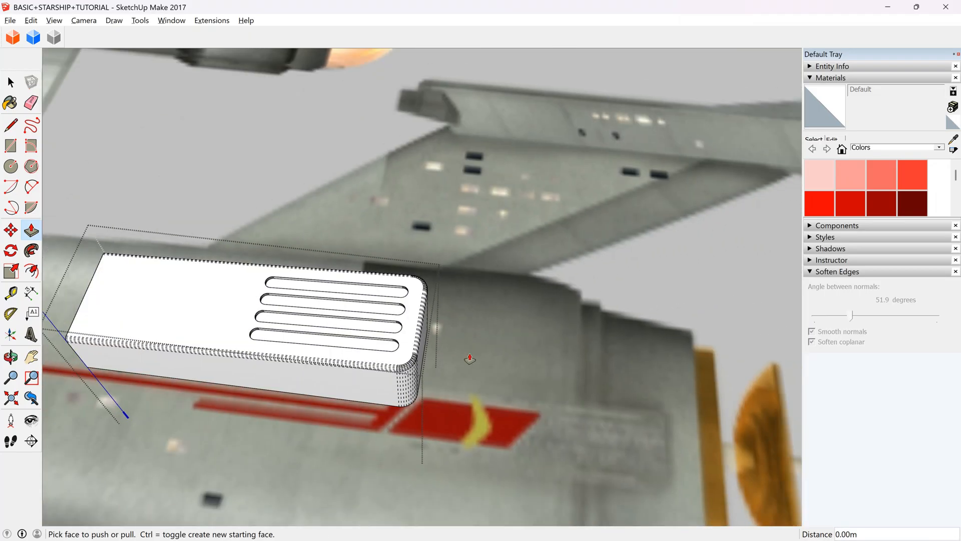
{"action": "key", "text": "space"}
Nudge the slotted block slightly outward on the side of the ship's secondary hull.
{"action": "scroll", "coordinate": [493, 295], "scroll_direction": "down", "scroll_amount": 8}
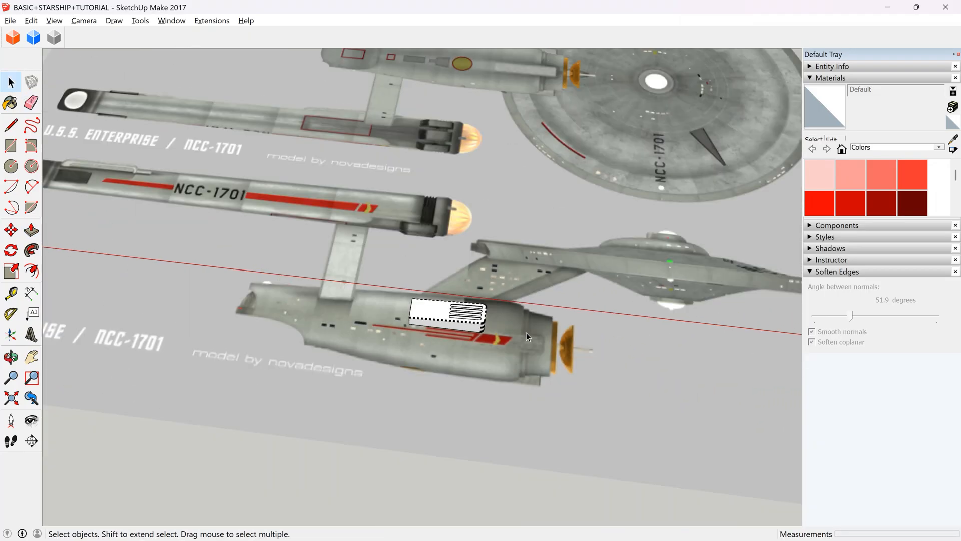
{"action": "scroll", "coordinate": [489, 335], "scroll_direction": "down", "scroll_amount": 3}
{"action": "scroll", "coordinate": [79, 272], "scroll_direction": "up", "scroll_amount": 10}
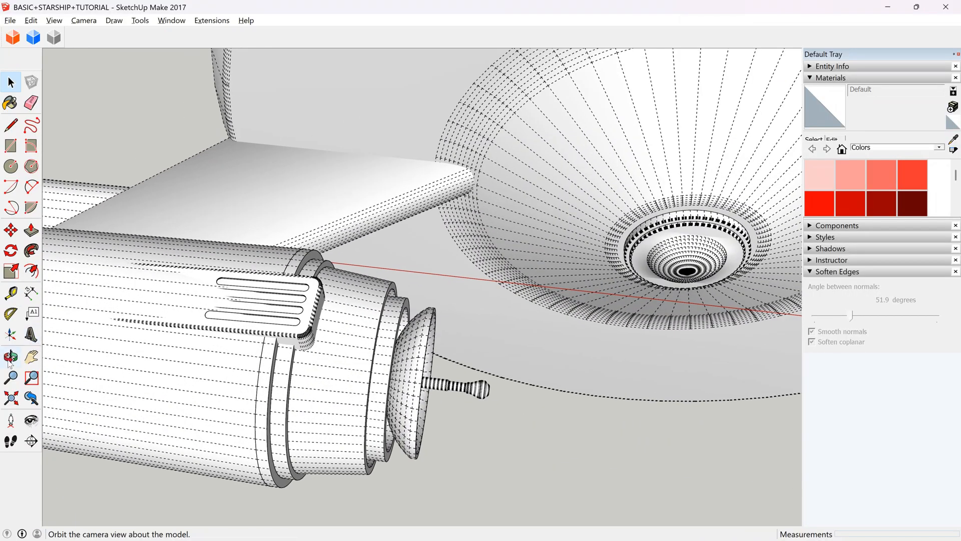
{"action": "left_click", "coordinate": [8, 362]}
{"action": "scroll", "coordinate": [242, 318], "scroll_direction": "up", "scroll_amount": 2}
{"action": "left_click_drag", "start_coordinate": [241, 318], "coordinate": [221, 198]}
{"action": "scroll", "coordinate": [287, 319], "scroll_direction": "up", "scroll_amount": 2}
{"action": "key", "text": "space"}
{"action": "left_click", "coordinate": [348, 360]}
{"action": "double_click", "coordinate": [347, 360]}
{"action": "double_click", "coordinate": [347, 359]}
{"action": "left_click", "coordinate": [347, 359]}
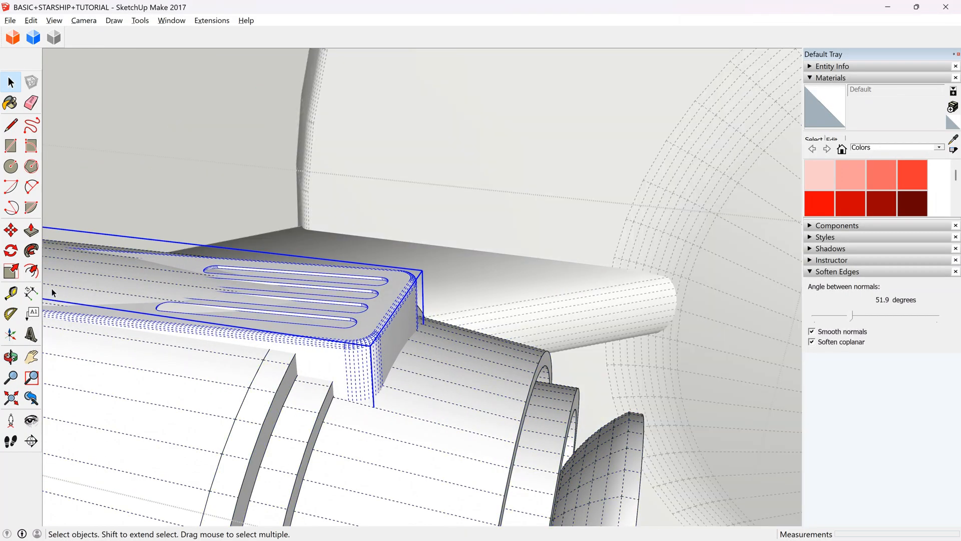
{"action": "left_click", "coordinate": [11, 230]}
{"action": "scroll", "coordinate": [326, 337], "scroll_direction": "up", "scroll_amount": 5}
{"action": "left_click", "coordinate": [315, 342]}
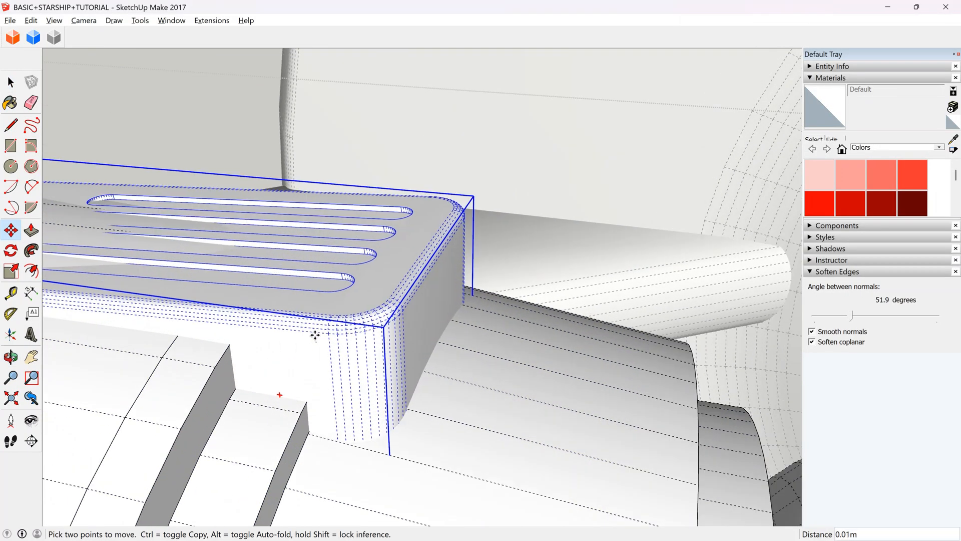
{"action": "left_click", "coordinate": [316, 331]}
{"action": "scroll", "coordinate": [394, 291], "scroll_direction": "down", "scroll_amount": 5}
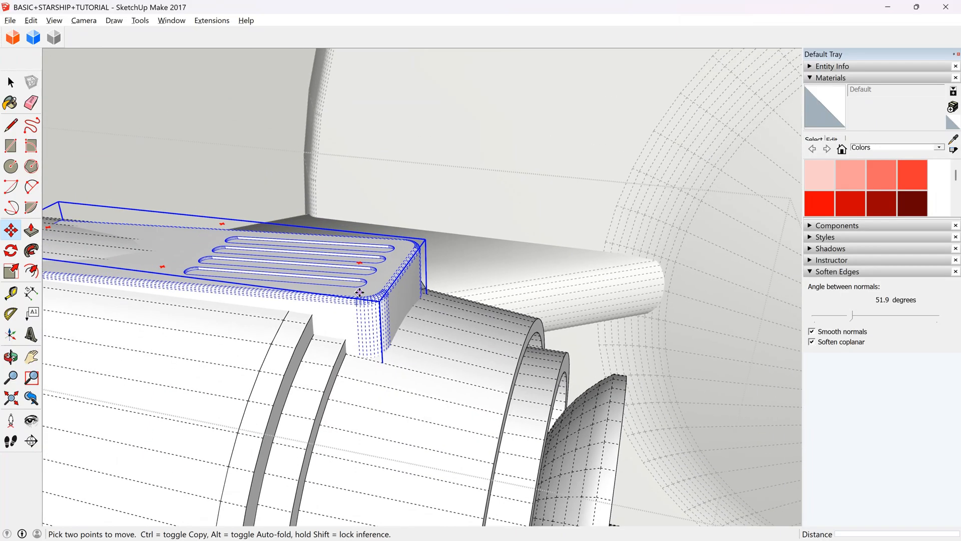
{"action": "left_click", "coordinate": [11, 82]}
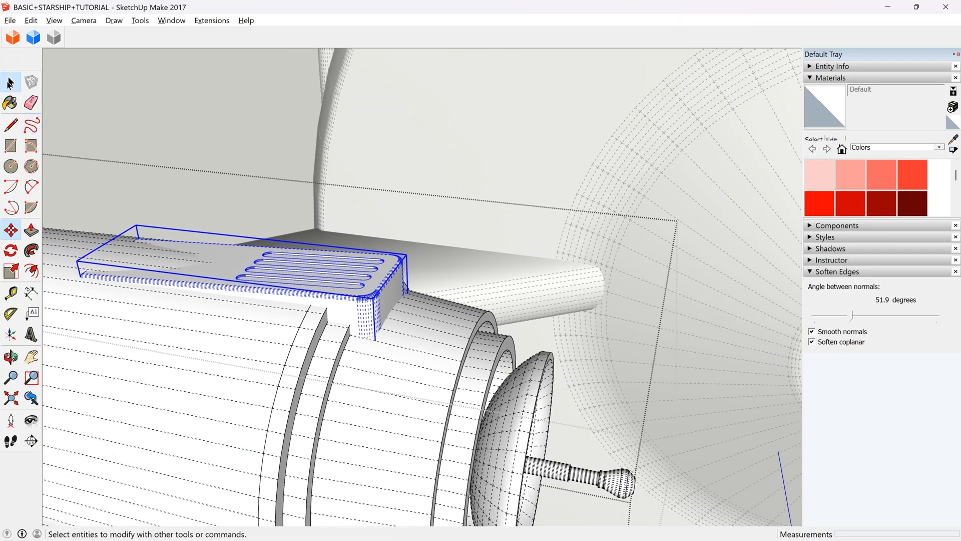
{"action": "left_click", "coordinate": [417, 270]}
Rotate a copy of the slotted block about the deflector dish's centre axis onto the opposite side of the secondary hull.
{"action": "scroll", "coordinate": [401, 286], "scroll_direction": "down", "scroll_amount": 8}
{"action": "scroll", "coordinate": [464, 341], "scroll_direction": "down", "scroll_amount": 10}
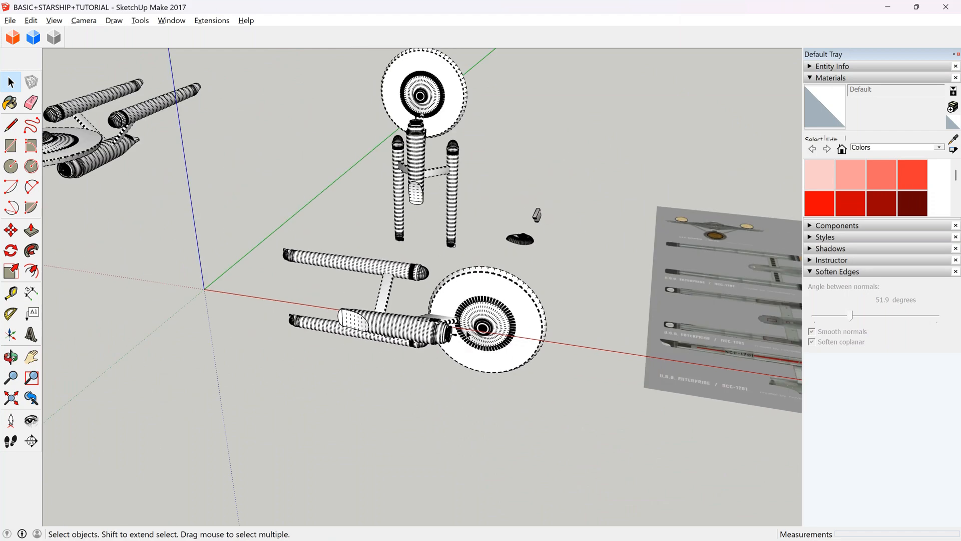
{"action": "scroll", "coordinate": [136, 218], "scroll_direction": "up", "scroll_amount": 6}
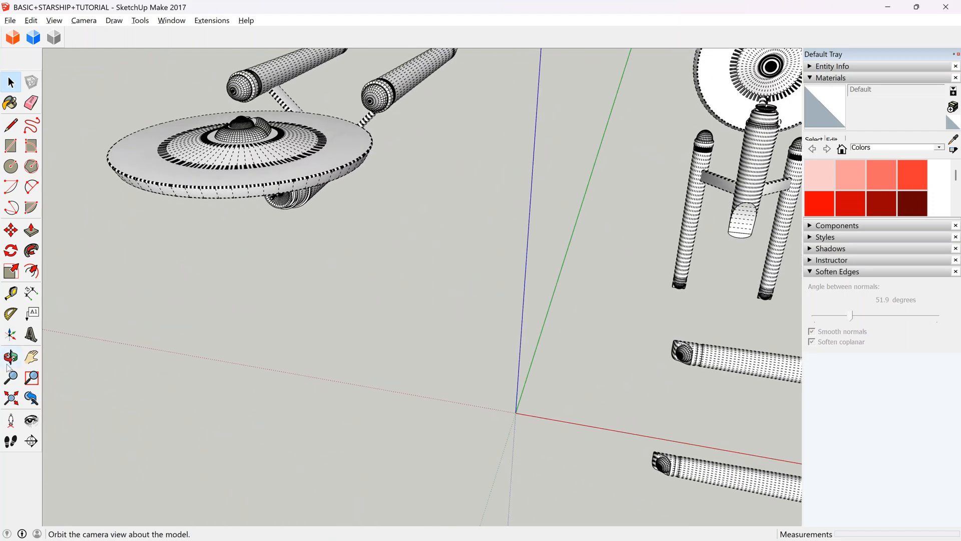
{"action": "left_click_drag", "start_coordinate": [168, 229], "coordinate": [304, 145]}
{"action": "scroll", "coordinate": [344, 133], "scroll_direction": "up", "scroll_amount": 6}
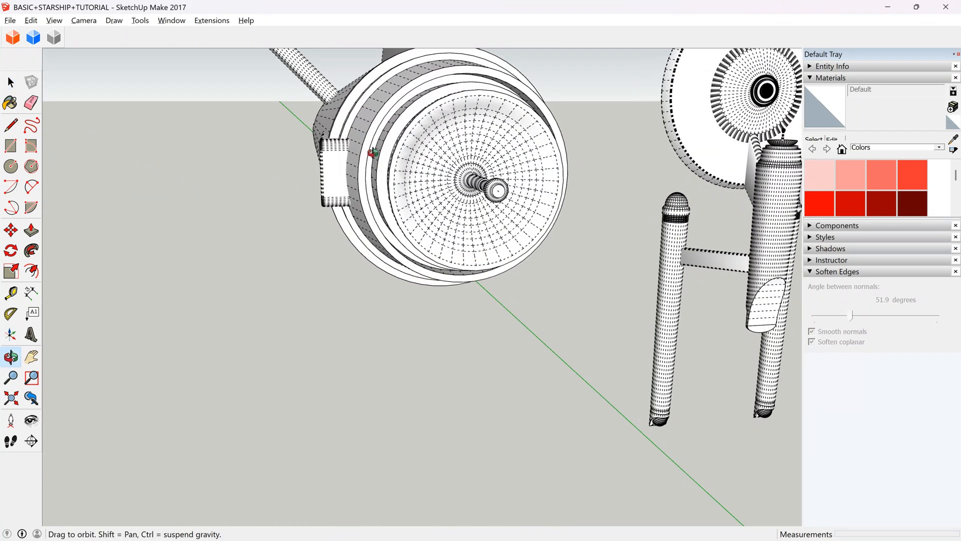
{"action": "left_click_drag", "start_coordinate": [389, 149], "coordinate": [380, 131]}
{"action": "key", "text": "space"}
{"action": "double_click", "coordinate": [320, 190]}
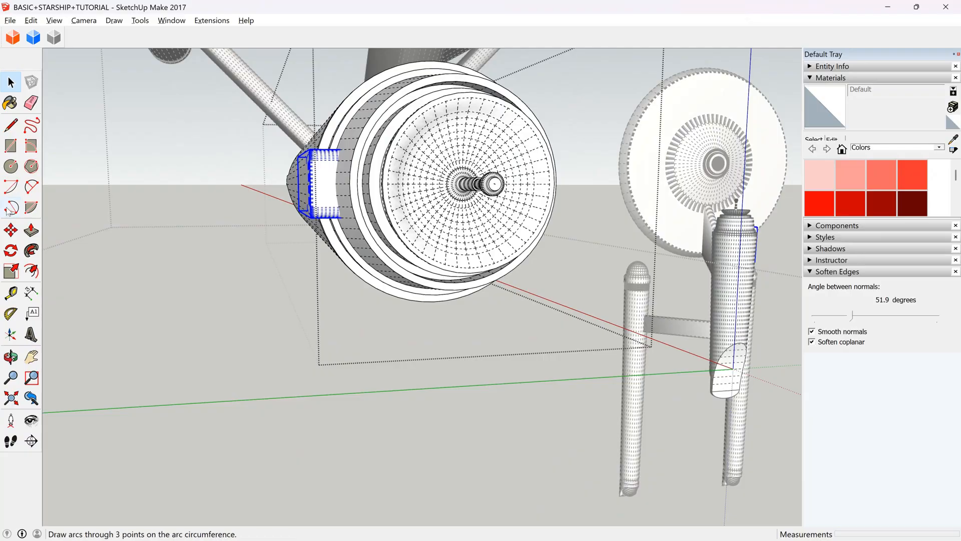
{"action": "left_click", "coordinate": [11, 250]}
{"action": "scroll", "coordinate": [502, 171], "scroll_direction": "up", "scroll_amount": 10}
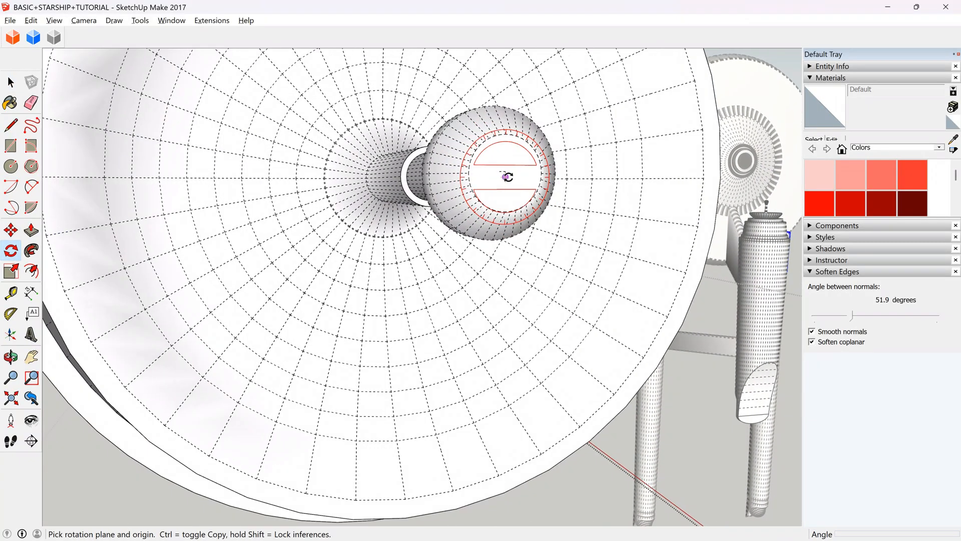
{"action": "scroll", "coordinate": [501, 173], "scroll_direction": "up", "scroll_amount": 5}
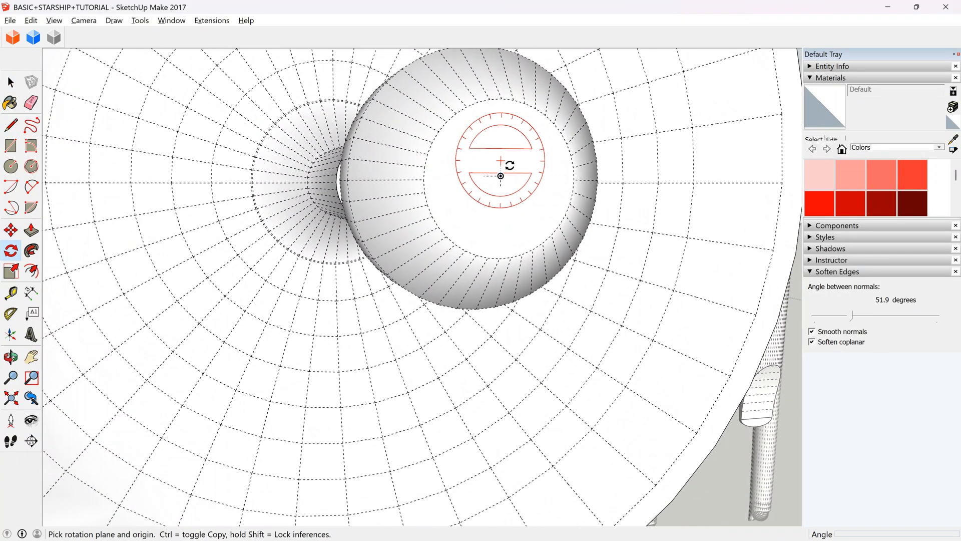
{"action": "scroll", "coordinate": [498, 179], "scroll_direction": "down", "scroll_amount": 10}
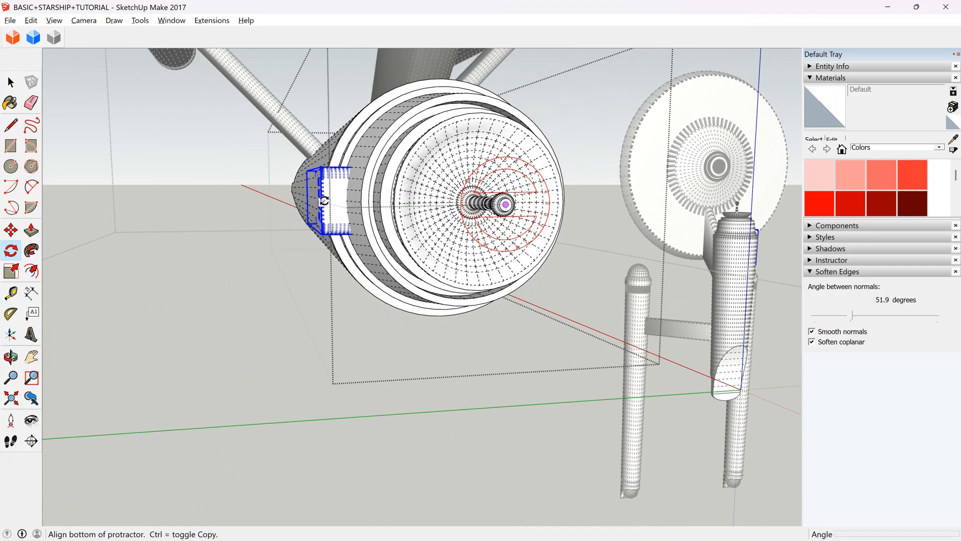
{"action": "scroll", "coordinate": [324, 200], "scroll_direction": "up", "scroll_amount": 2}
{"action": "left_click", "coordinate": [325, 201]}
{"action": "scroll", "coordinate": [298, 223], "scroll_direction": "down", "scroll_amount": 4}
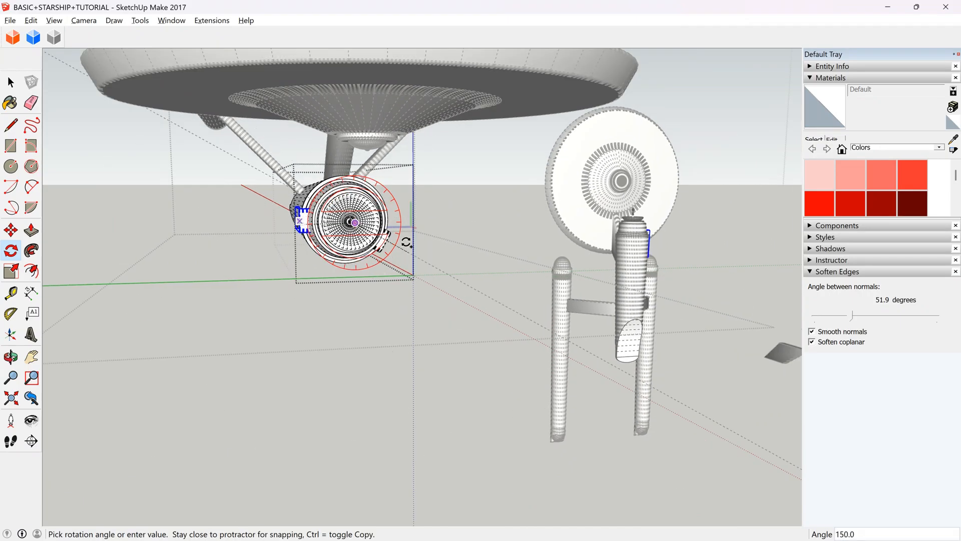
{"action": "scroll", "coordinate": [403, 235], "scroll_direction": "up", "scroll_amount": 2}
{"action": "left_click", "coordinate": [403, 224]}
{"action": "key", "text": "space"}
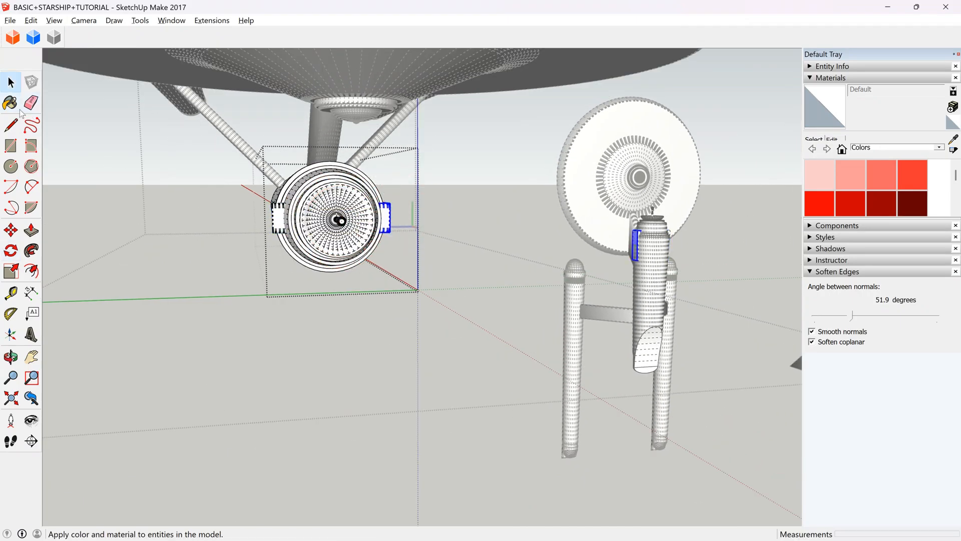
{"action": "left_click", "coordinate": [186, 187]}
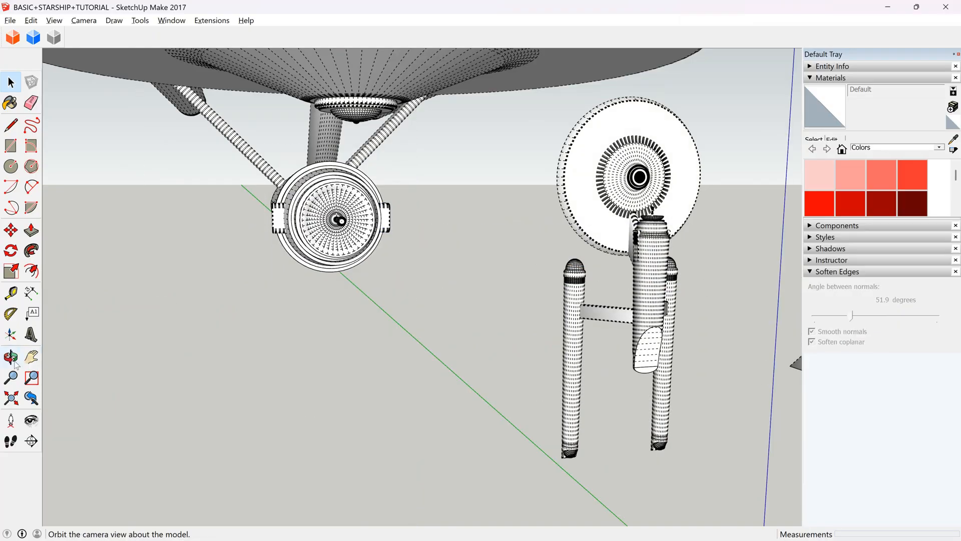
Turn off the hidden geometry display and inspect the slotted block on the side of the secondary hull.
{"action": "middle_click_drag", "start_coordinate": [305, 294], "coordinate": [88, 37]}
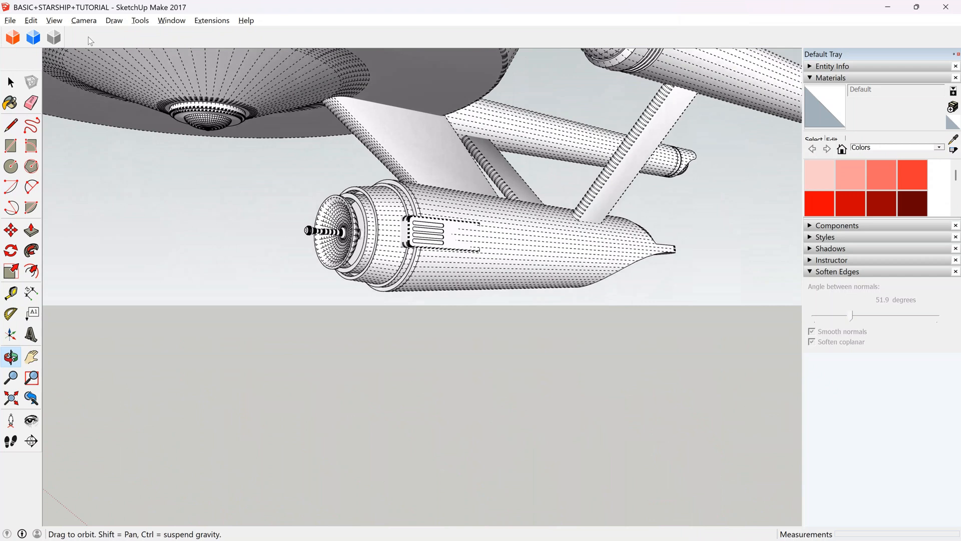
{"action": "middle_click_drag", "start_coordinate": [621, 261], "coordinate": [596, 249]}
{"action": "scroll", "coordinate": [442, 249], "scroll_direction": "up", "scroll_amount": 5}
{"action": "middle_click_drag", "start_coordinate": [418, 220], "coordinate": [359, 253]}
{"action": "scroll", "coordinate": [468, 237], "scroll_direction": "down", "scroll_amount": 5}
{"action": "middle_click_drag", "start_coordinate": [212, 189], "coordinate": [441, 221]}
{"action": "scroll", "coordinate": [426, 221], "scroll_direction": "up", "scroll_amount": 5}
{"action": "scroll", "coordinate": [441, 221], "scroll_direction": "down", "scroll_amount": 3}
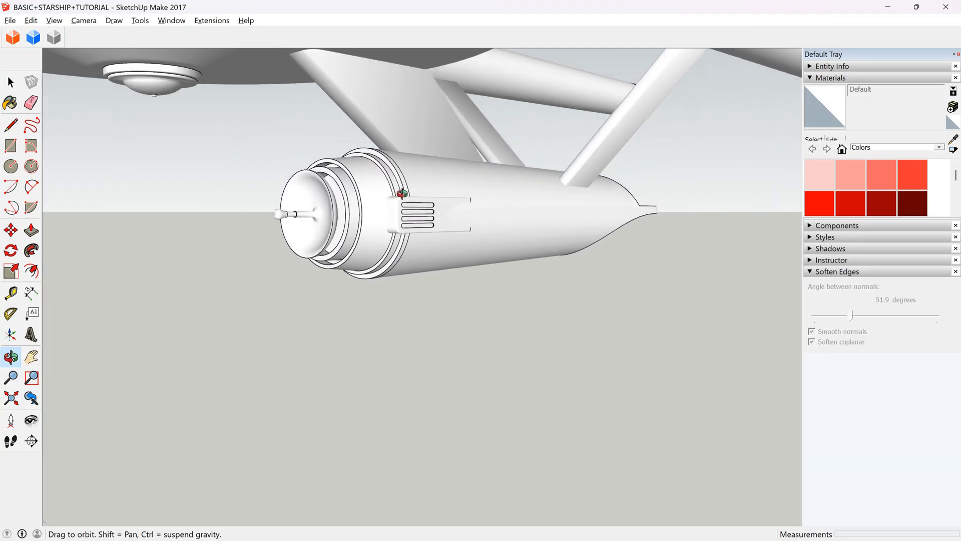
Turn off the edge display and examine the ship's saucer, nacelles and slotted hull block from several angles.
{"action": "left_click_drag", "start_coordinate": [401, 193], "coordinate": [465, 183]}
{"action": "scroll", "coordinate": [466, 183], "scroll_direction": "down", "scroll_amount": 4}
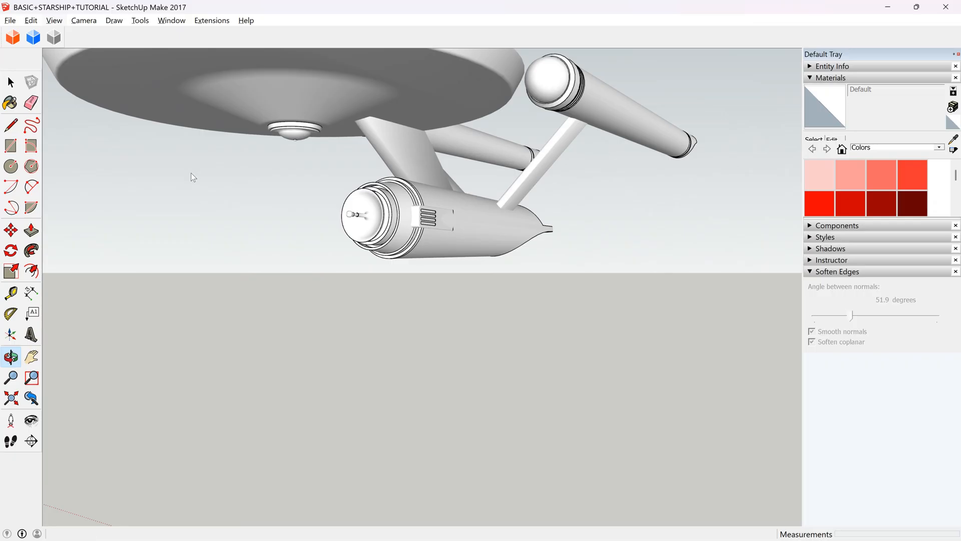
{"action": "left_click_drag", "start_coordinate": [189, 172], "coordinate": [239, 220]}
{"action": "scroll", "coordinate": [172, 242], "scroll_direction": "up", "scroll_amount": 5}
{"action": "left_click_drag", "start_coordinate": [198, 250], "coordinate": [265, 346]}
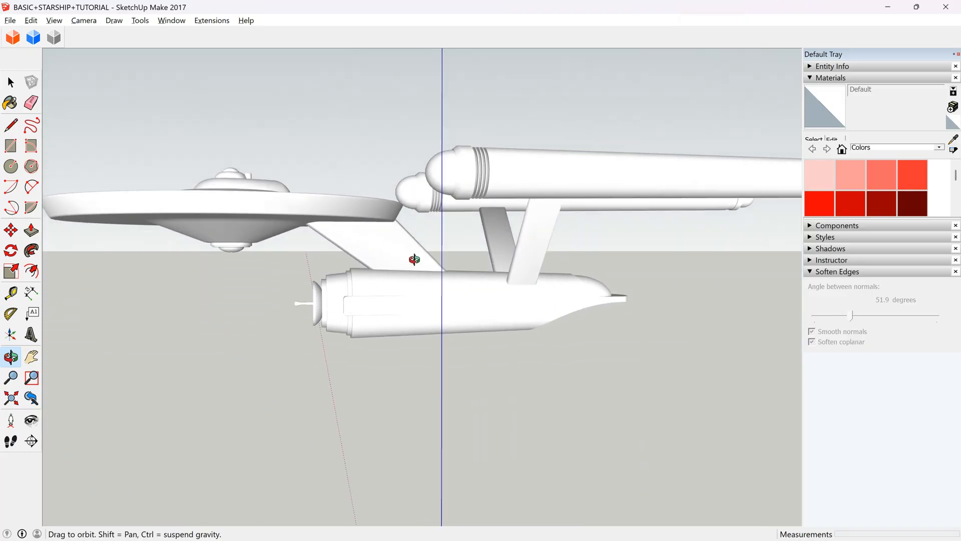
{"action": "scroll", "coordinate": [446, 310], "scroll_direction": "up", "scroll_amount": 3}
{"action": "left_click_drag", "start_coordinate": [409, 315], "coordinate": [443, 263]}
{"action": "left_click_drag", "start_coordinate": [351, 325], "coordinate": [291, 304]}
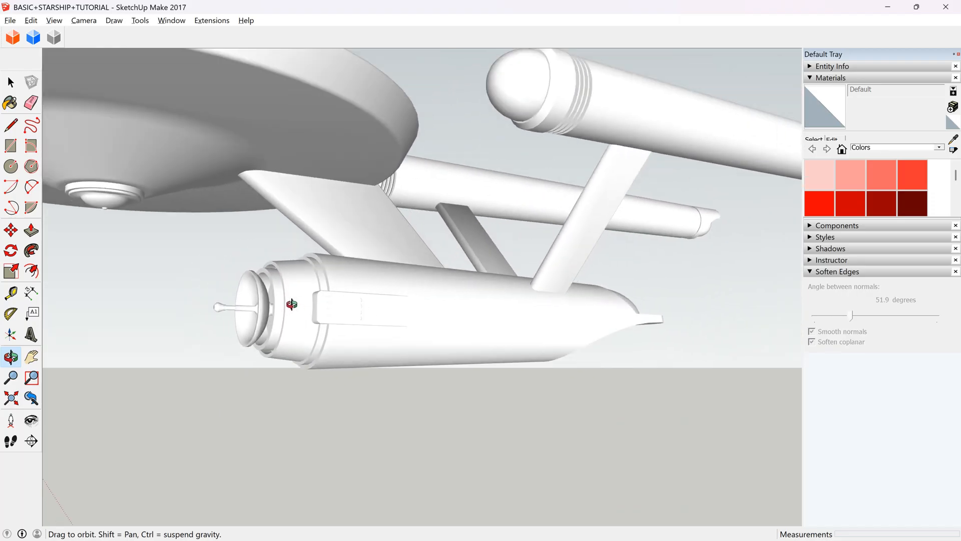